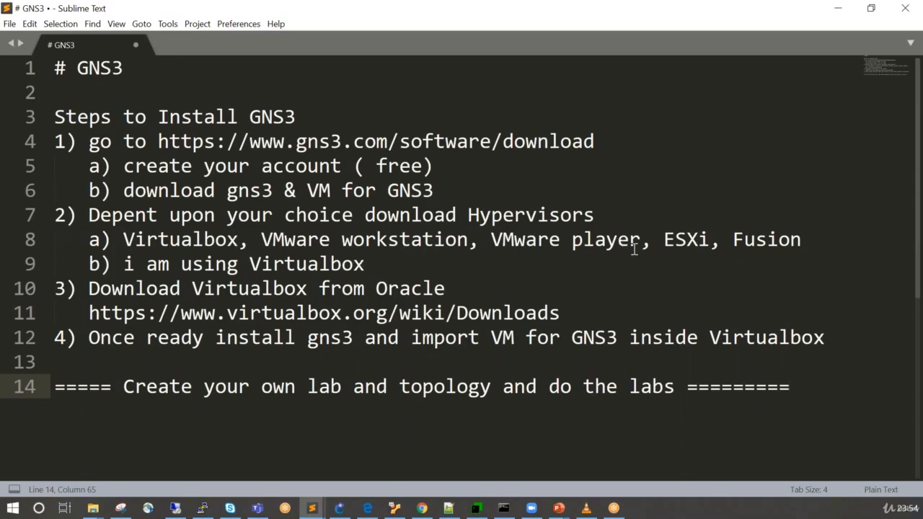
Review the GNS3 installation notes, covering the hypervisor choices, the Virtualbox download and the GNS3 VM import.
{"action": "double_click", "coordinate": [196, 241]}
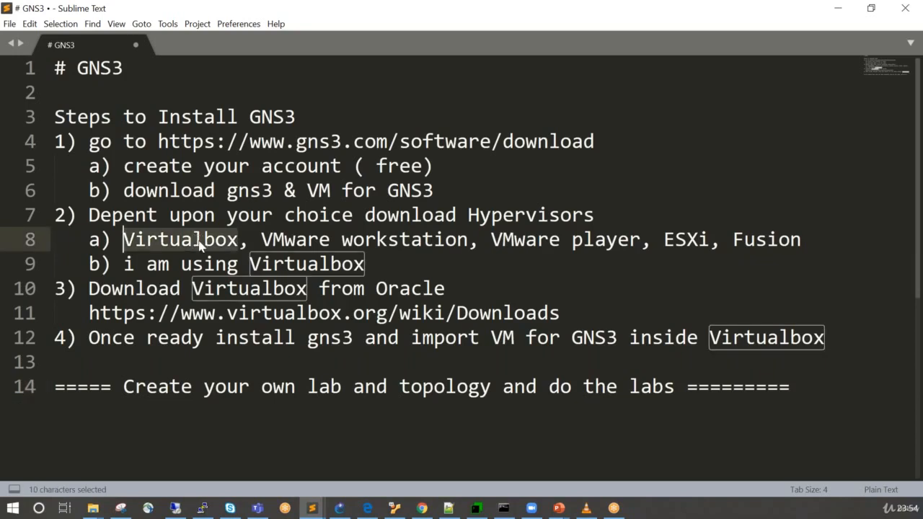
{"action": "left_click", "coordinate": [502, 239]}
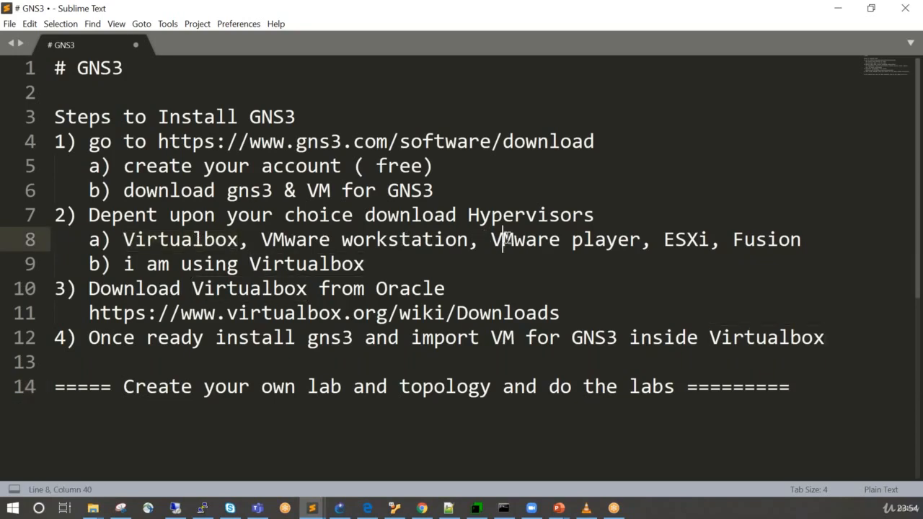
{"action": "double_click", "coordinate": [502, 239]}
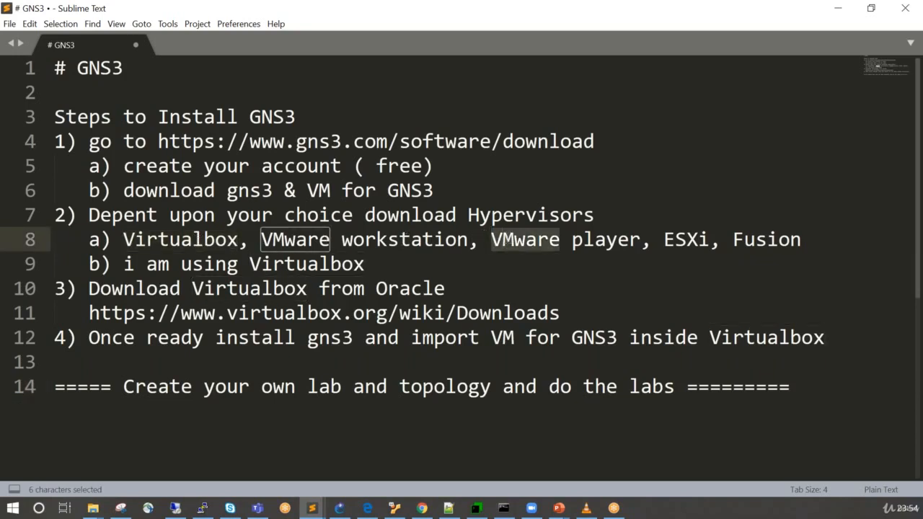
{"action": "left_click", "coordinate": [319, 240]}
{"action": "double_click", "coordinate": [375, 244]}
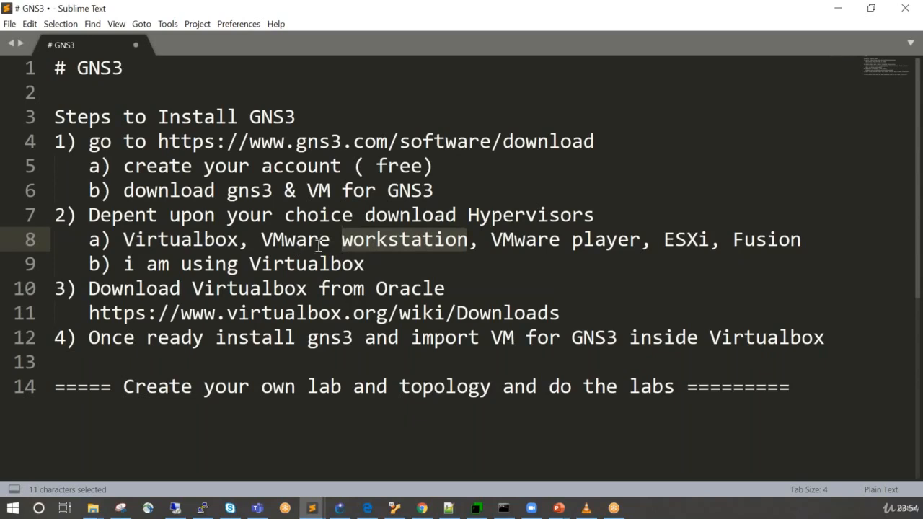
{"action": "double_click", "coordinate": [287, 245]}
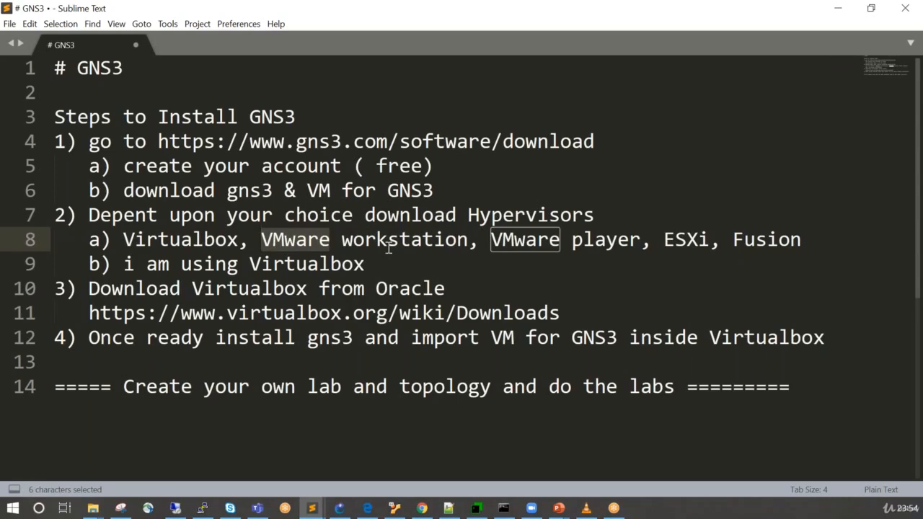
{"action": "double_click", "coordinate": [191, 243]}
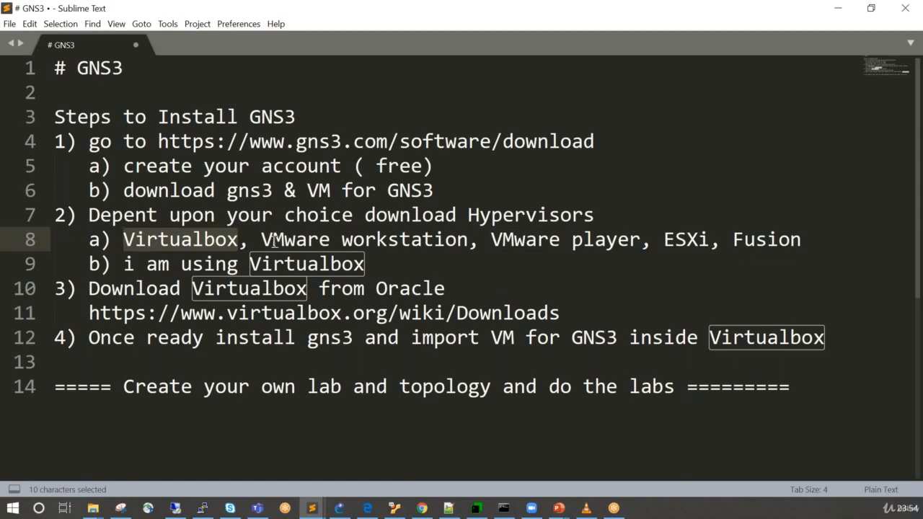
{"action": "double_click", "coordinate": [303, 265]}
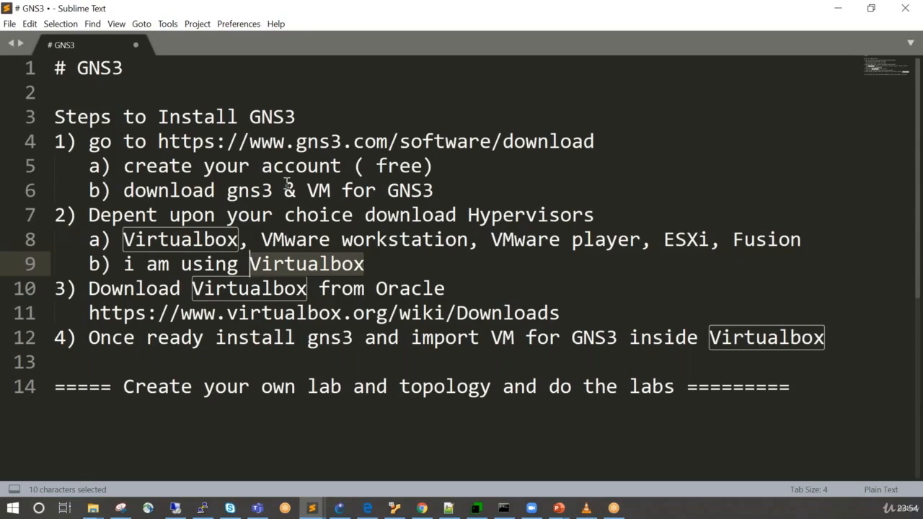
{"action": "left_click", "coordinate": [251, 455]}
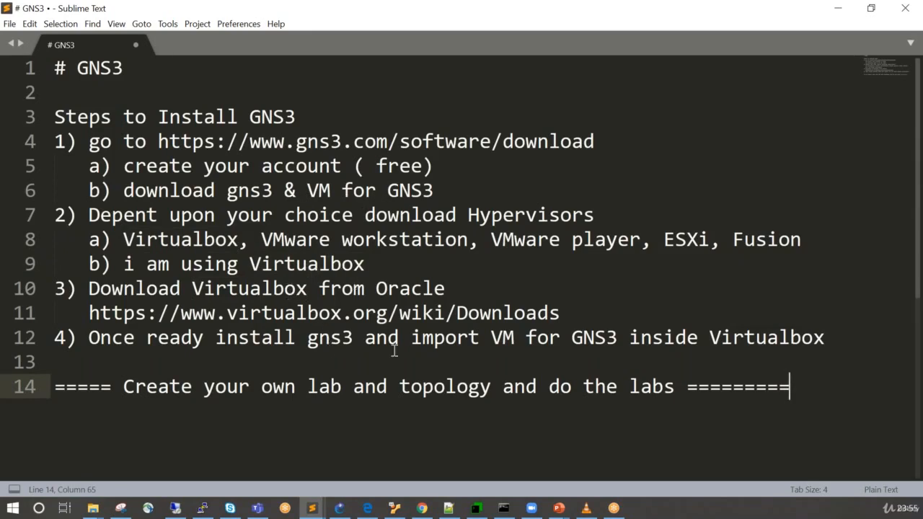
{"action": "double_click", "coordinate": [302, 283]}
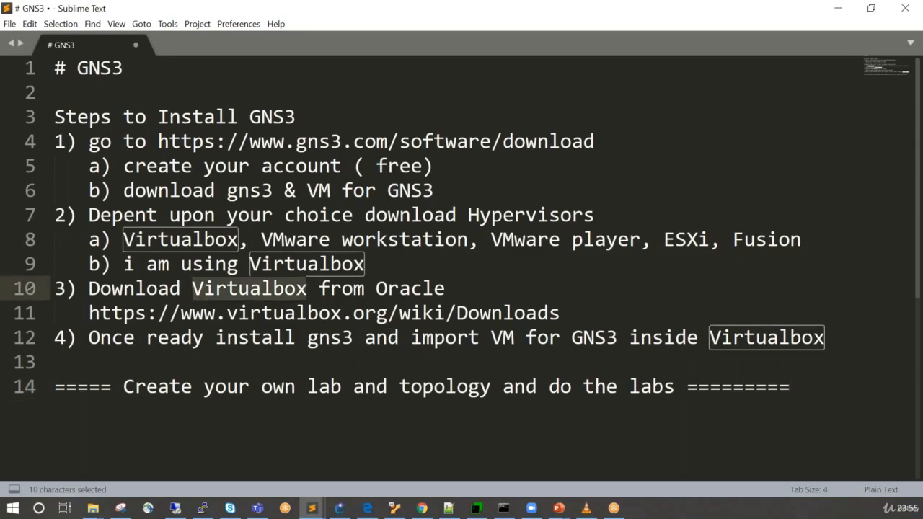
{"action": "double_click", "coordinate": [590, 339]}
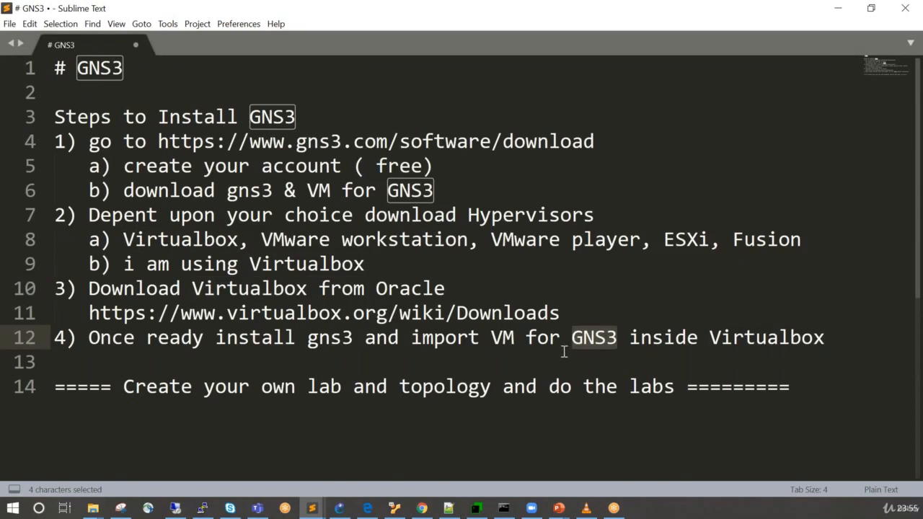
{"action": "left_click", "coordinate": [501, 426]}
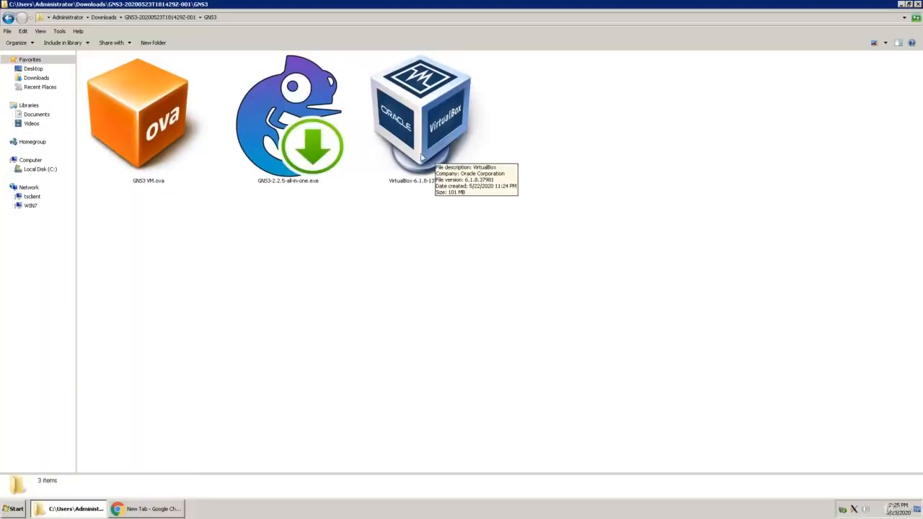
In Windows Explorer, launch GNS3-2.2.5-all-in-one.exe from the GNS3 folder and allow it to run.
{"action": "left_click", "coordinate": [299, 137]}
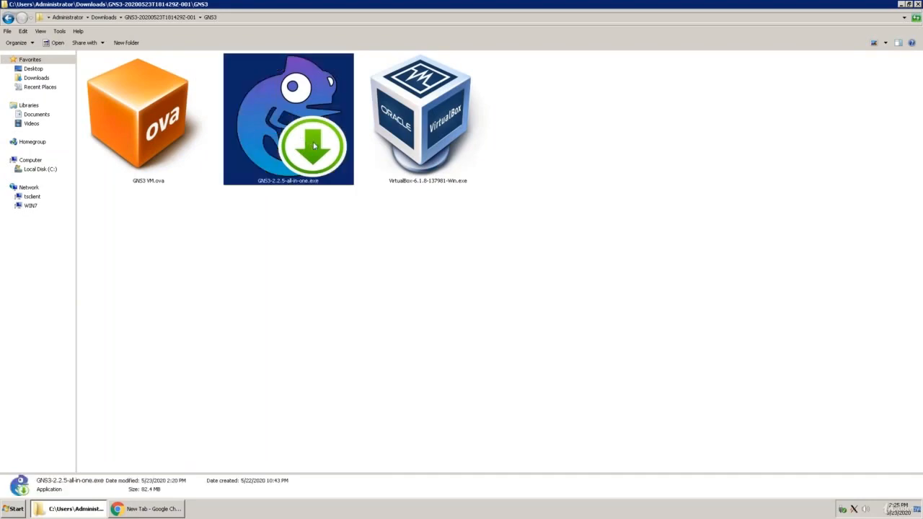
{"action": "double_click", "coordinate": [322, 149]}
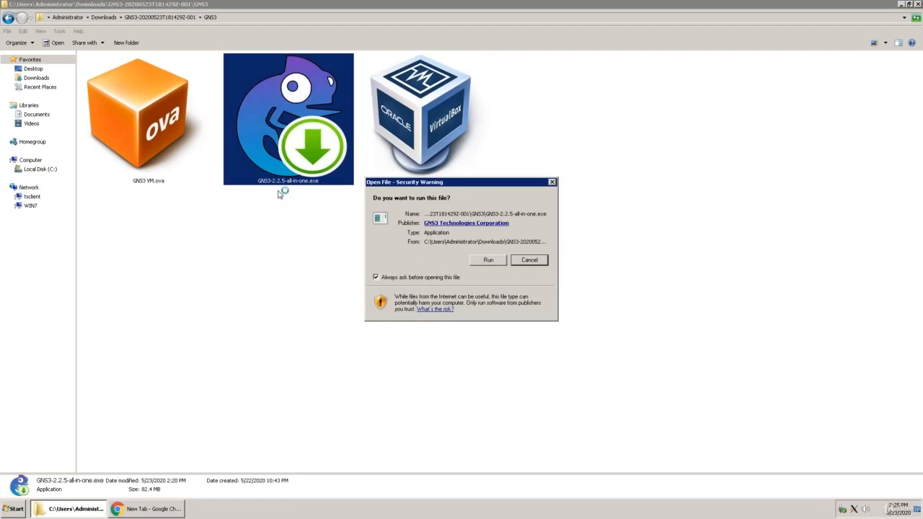
{"action": "left_click", "coordinate": [488, 261]}
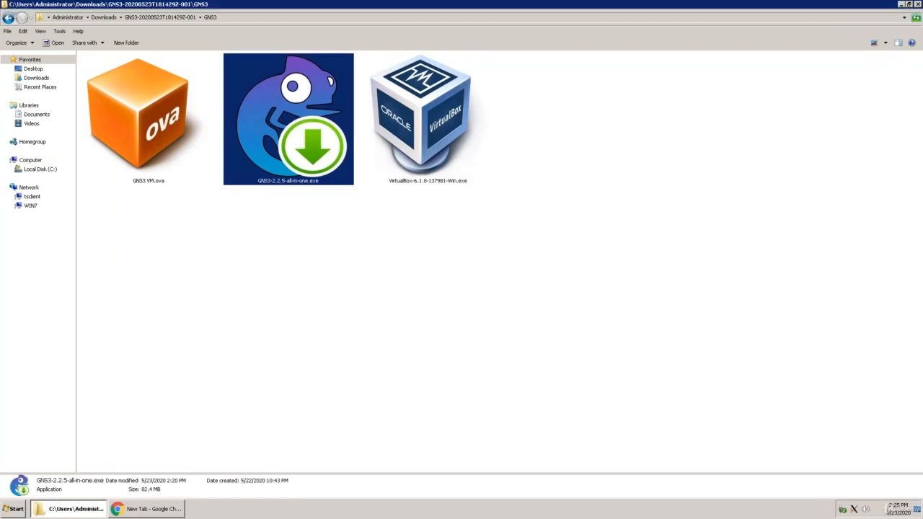
Proceed through GNS3 2.2.5 Setup with the default GNS3 Start Menu folder and default components, and start the installation.
{"action": "left_click", "coordinate": [513, 333]}
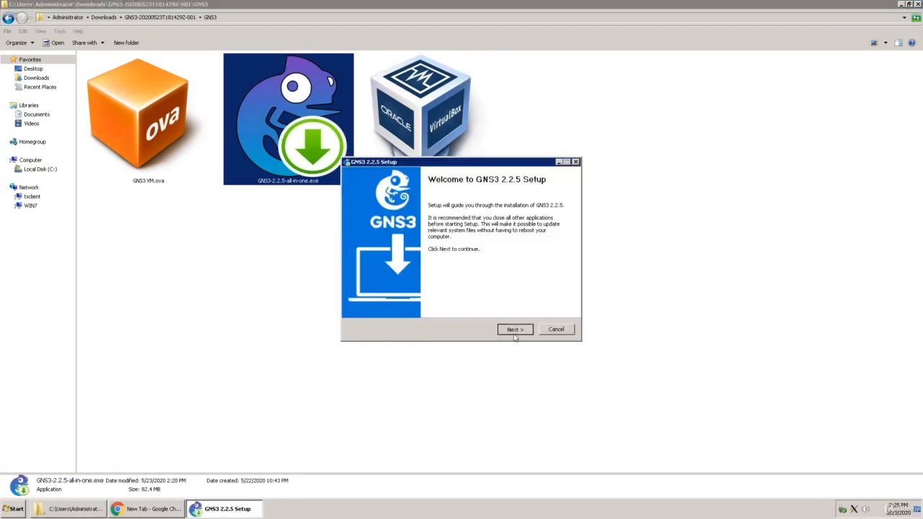
{"action": "left_click", "coordinate": [523, 331]}
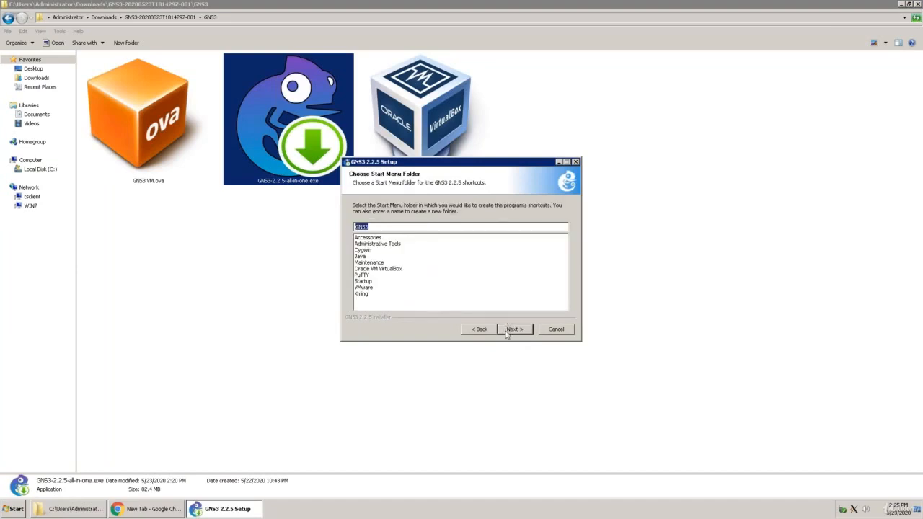
{"action": "left_click", "coordinate": [513, 329]}
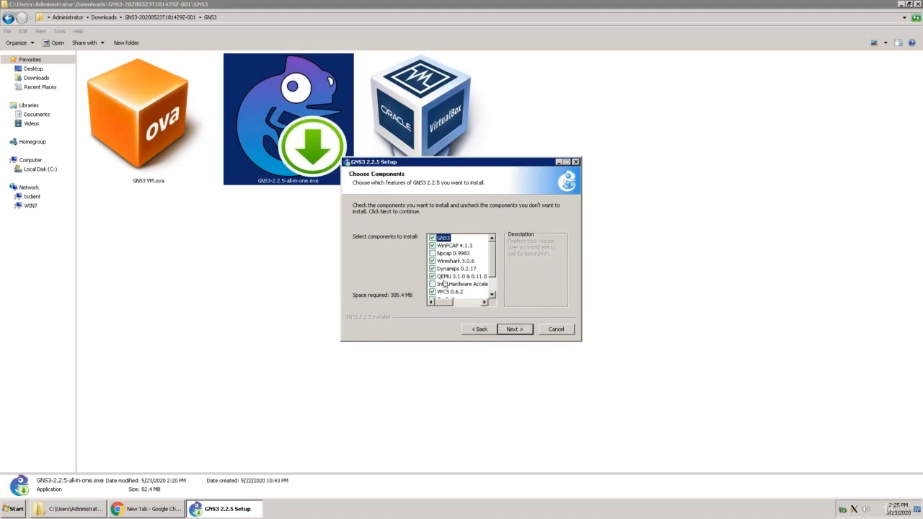
{"action": "left_click", "coordinate": [513, 329]}
{"action": "left_click", "coordinate": [513, 330]}
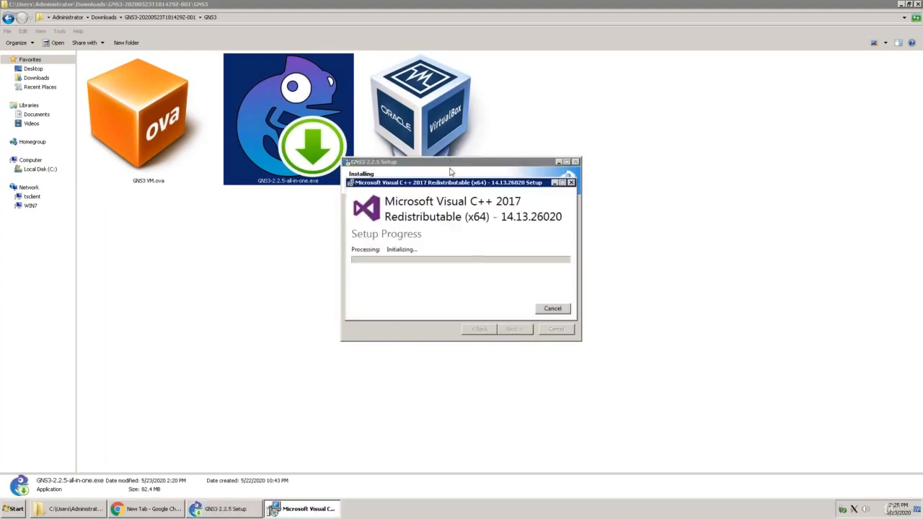
Install WinPcap 4.1.3, accepting its license and keeping the driver's automatic start at boot time.
{"action": "left_click_drag", "start_coordinate": [456, 164], "coordinate": [517, 177]}
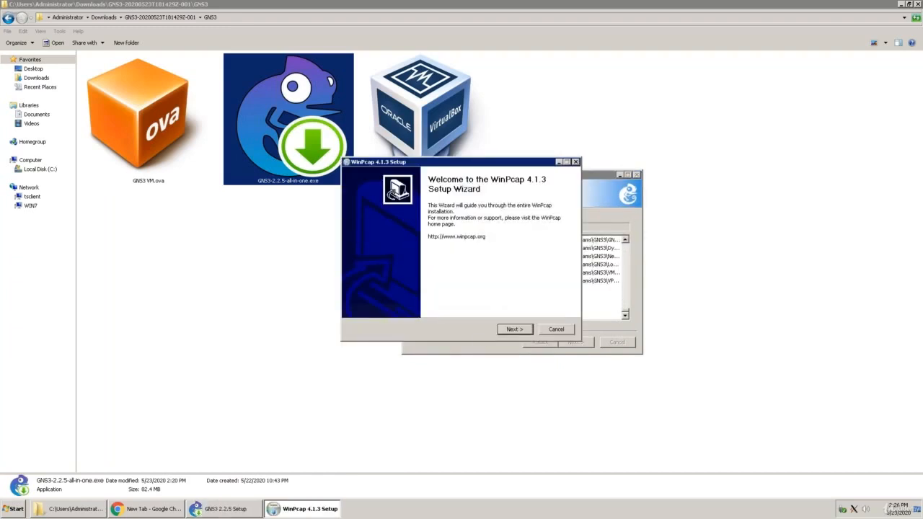
{"action": "left_click", "coordinate": [511, 330]}
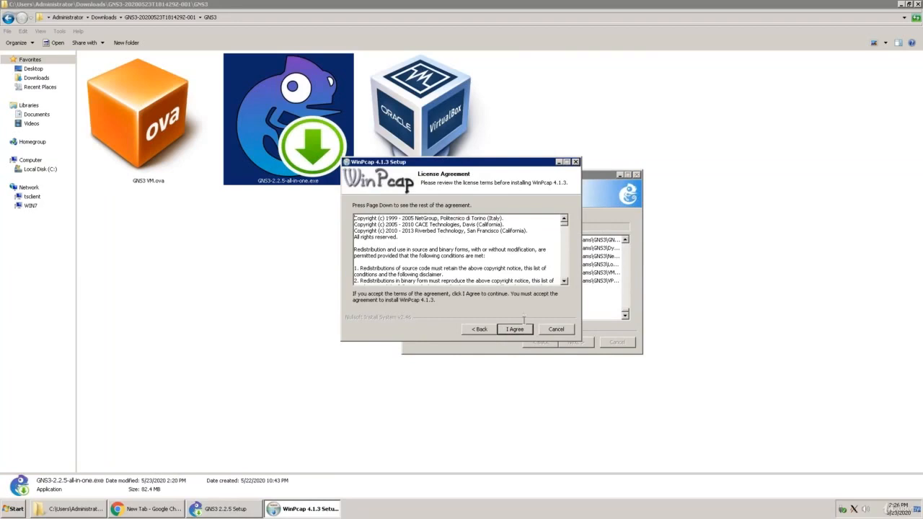
{"action": "left_click", "coordinate": [513, 329]}
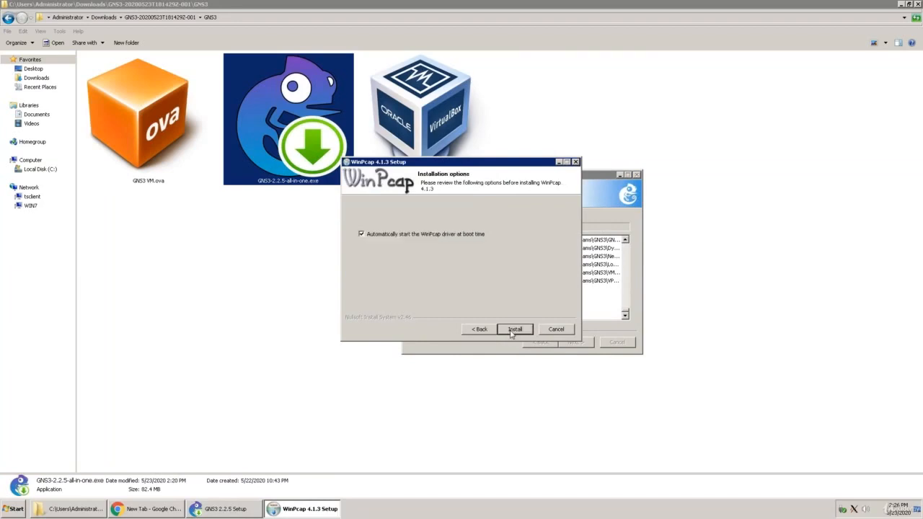
{"action": "left_click", "coordinate": [513, 329]}
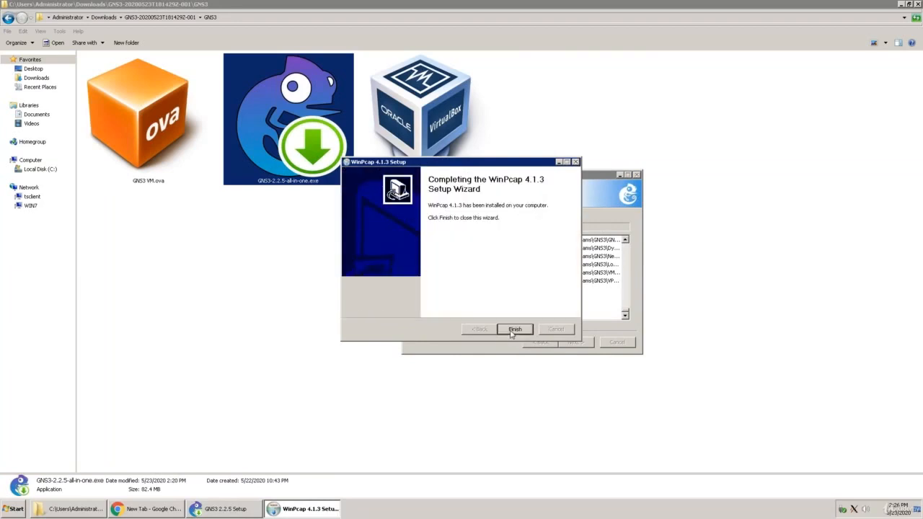
{"action": "left_click", "coordinate": [514, 330]}
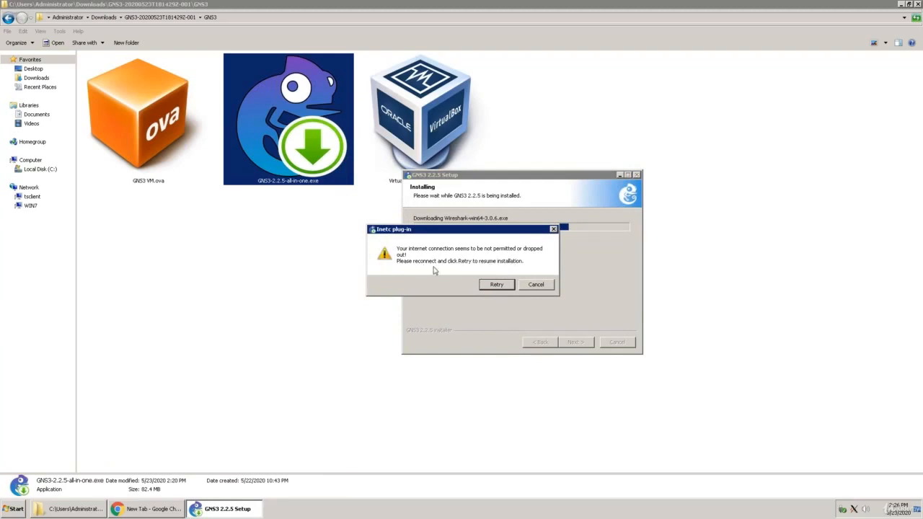
Retry the Wireshark 3.0.6 download, and decline further attempts so the GNS3 setup continues without it.
{"action": "left_click", "coordinate": [496, 285]}
{"action": "left_click", "coordinate": [537, 285]}
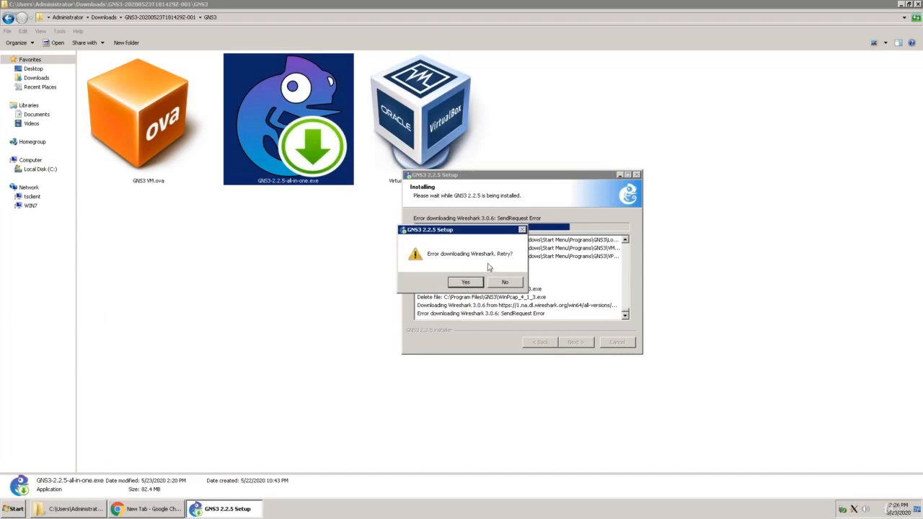
{"action": "left_click", "coordinate": [465, 282]}
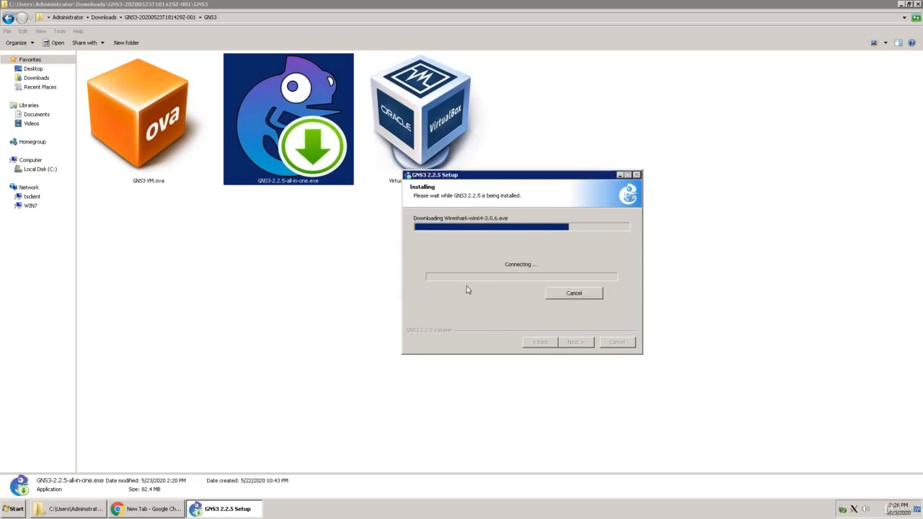
{"action": "left_click", "coordinate": [535, 286]}
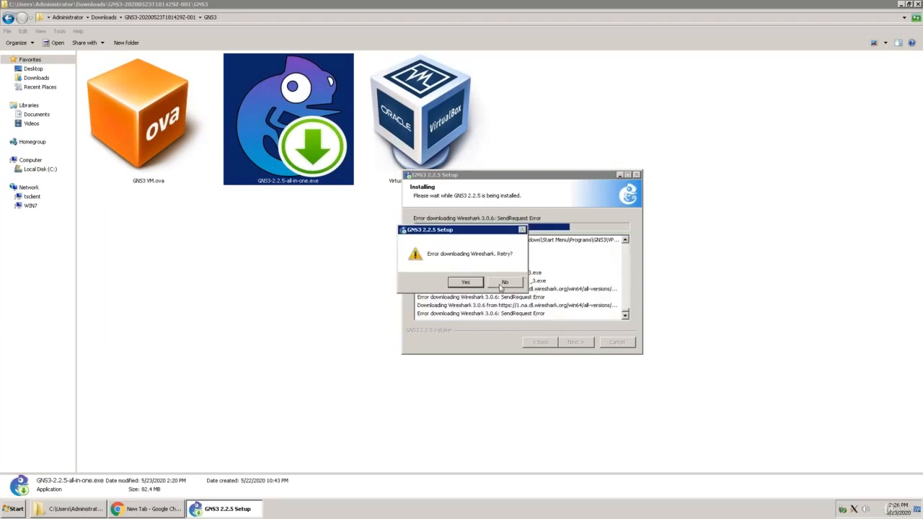
{"action": "left_click", "coordinate": [501, 284]}
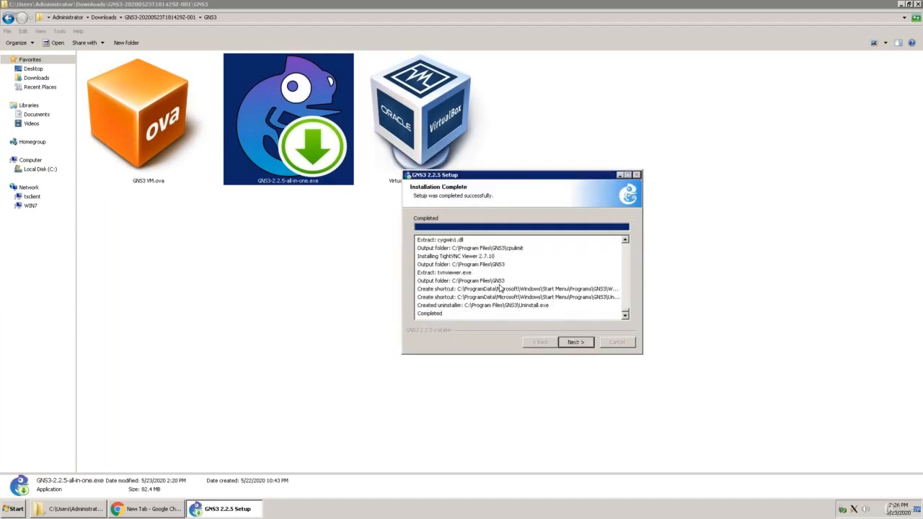
Answer Yes to the free Solarwinds Standard Toolset license offer and finish GNS3 2.2.5 Setup with Start GNS3 enabled.
{"action": "left_click", "coordinate": [570, 344]}
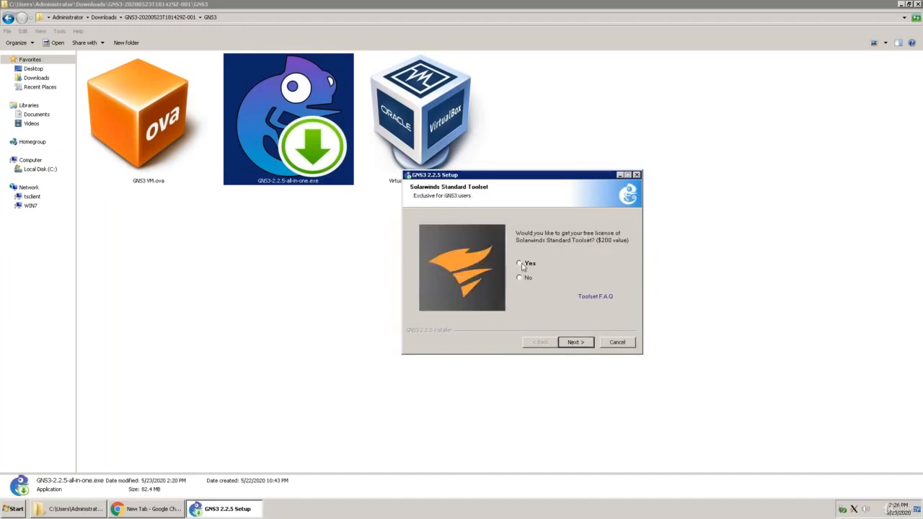
{"action": "left_click", "coordinate": [519, 264]}
{"action": "left_click", "coordinate": [575, 343]}
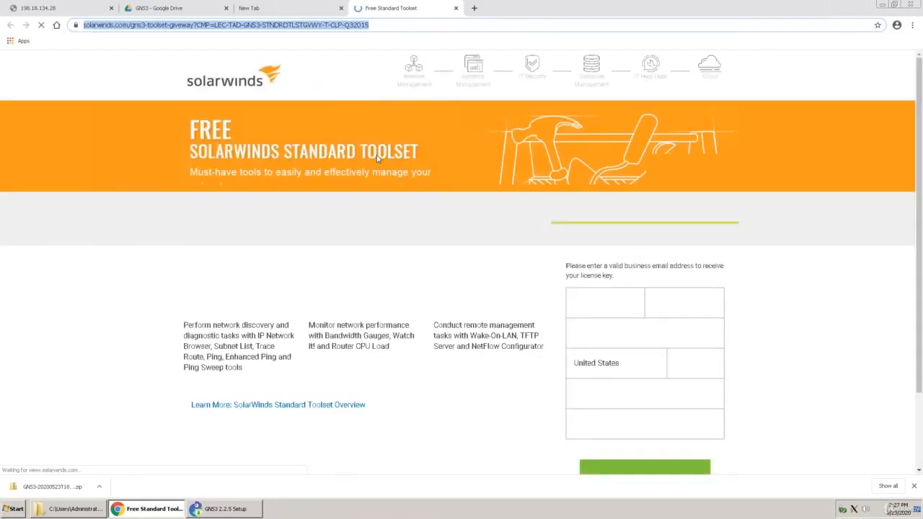
{"action": "left_click", "coordinate": [880, 7]}
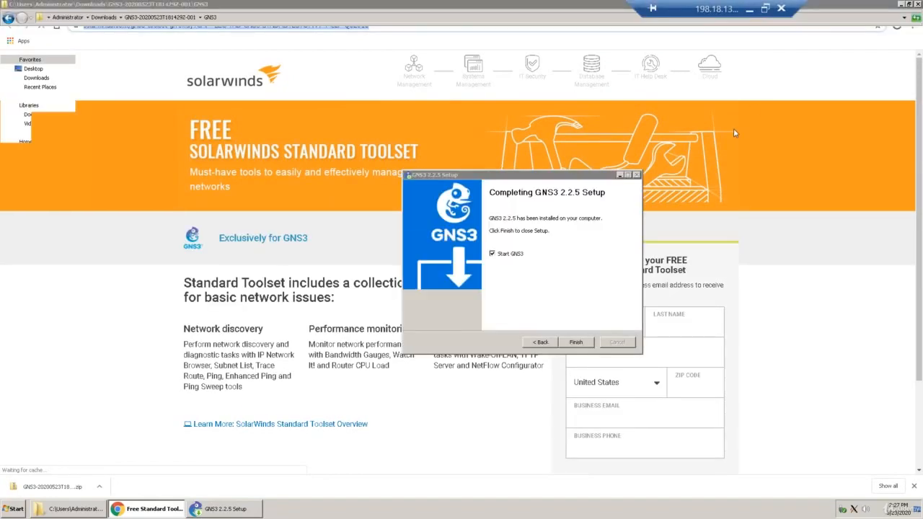
{"action": "left_click", "coordinate": [576, 343]}
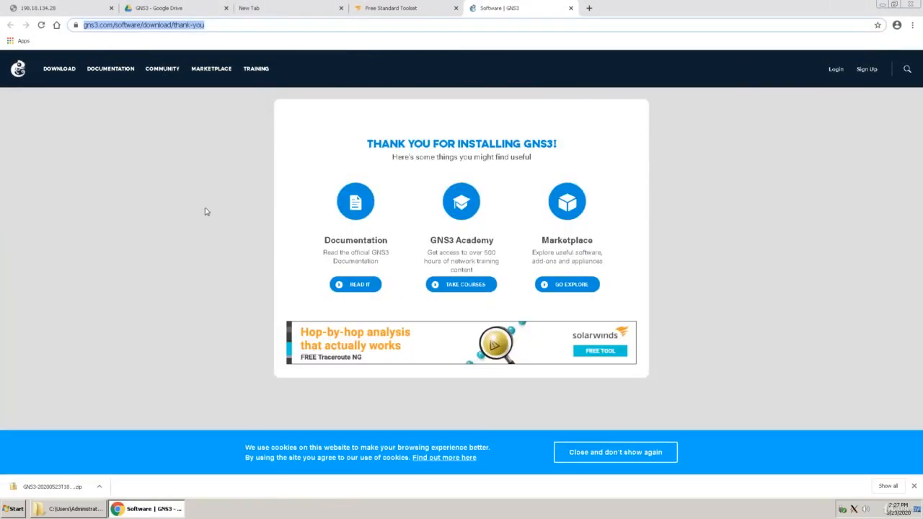
View the software download page on the GNS3 website for the GNS3 and VM downloads, and minimize the browser.
{"action": "left_click", "coordinate": [63, 69]}
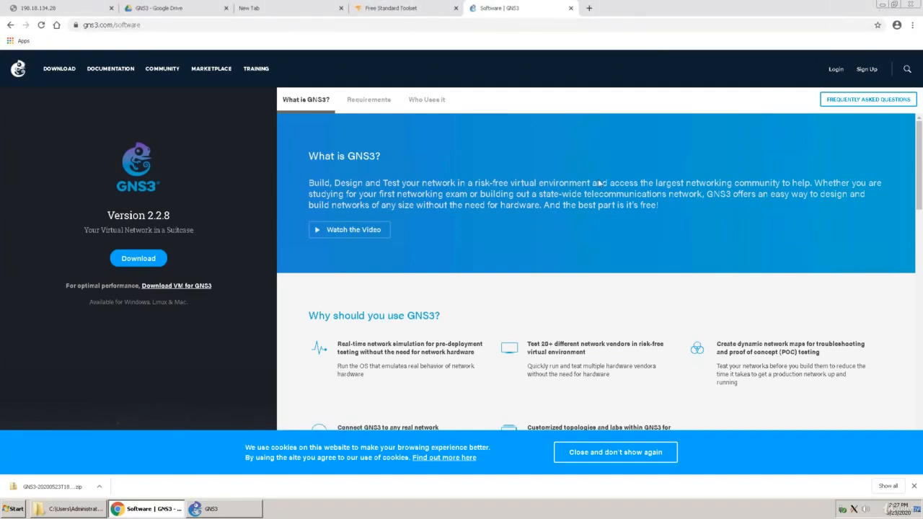
{"action": "left_click", "coordinate": [881, 6]}
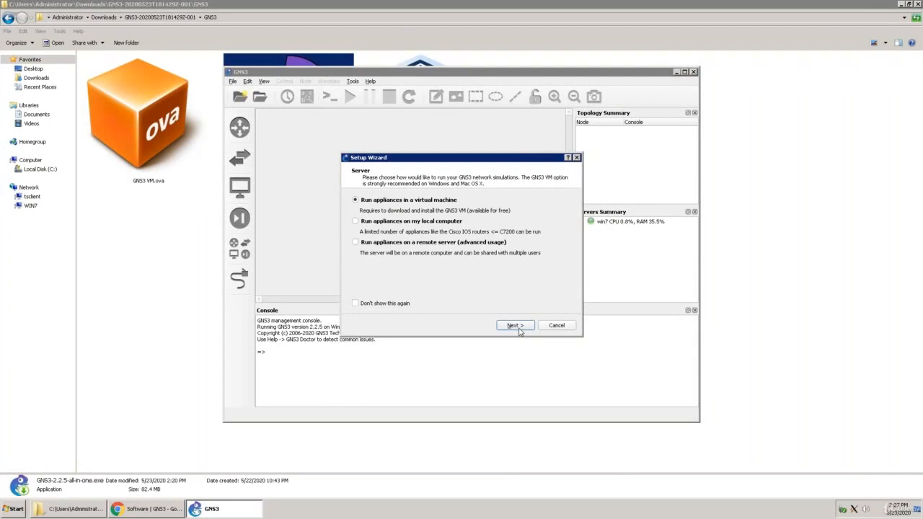
Open GNS3 VM.ova with VirtualBox Manager as the default program for this file type, and dismiss the VirtualBox update notice.
{"action": "left_click", "coordinate": [150, 139]}
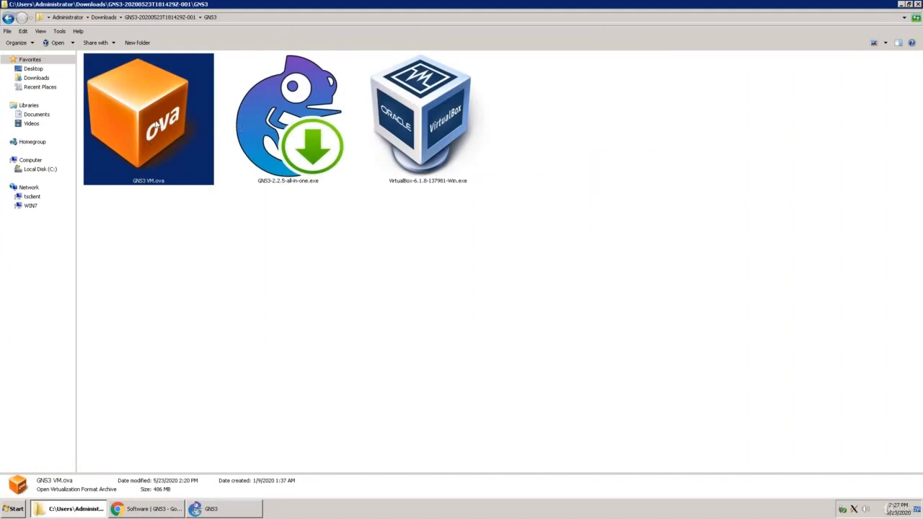
{"action": "right_click", "coordinate": [155, 126]}
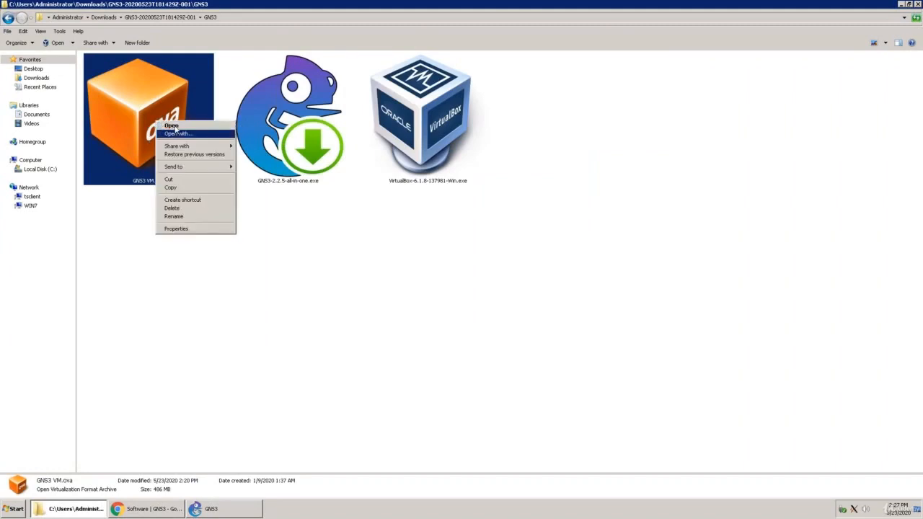
{"action": "left_click", "coordinate": [176, 134]}
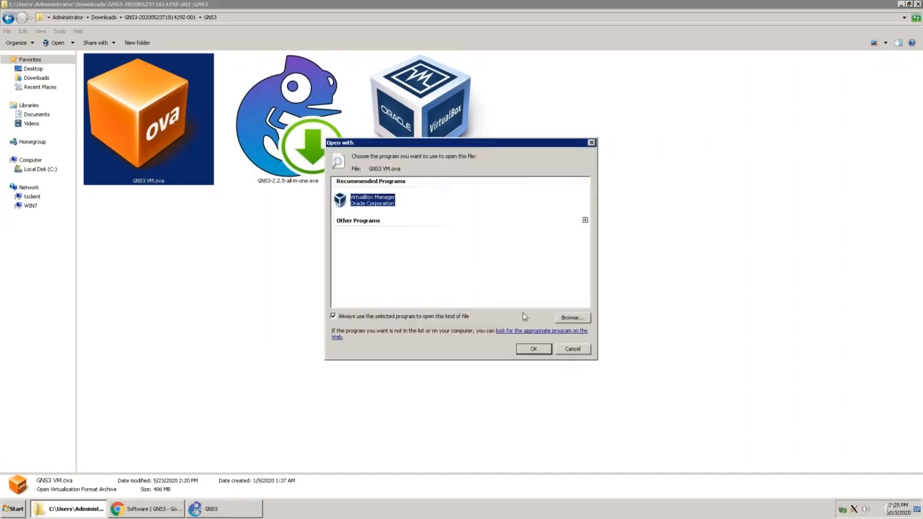
{"action": "left_click", "coordinate": [534, 349]}
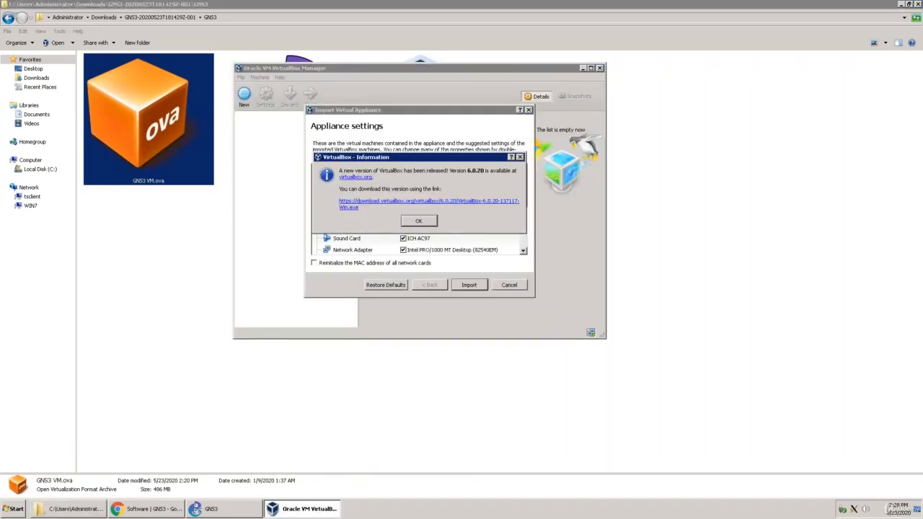
{"action": "left_click", "coordinate": [418, 220]}
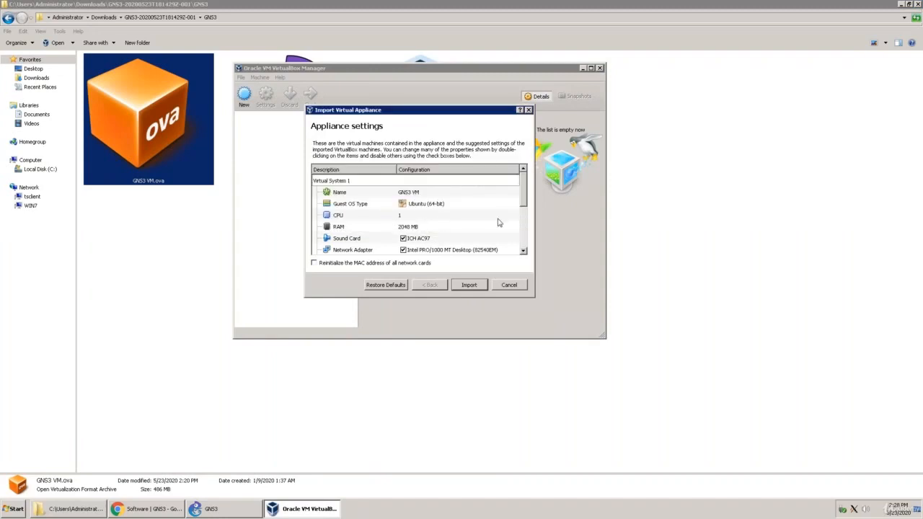
Review the appliance's suggested settings and import the GNS3 VM into VirtualBox with the defaults.
{"action": "scroll", "coordinate": [526, 238], "scroll_direction": "down", "scroll_amount": 2}
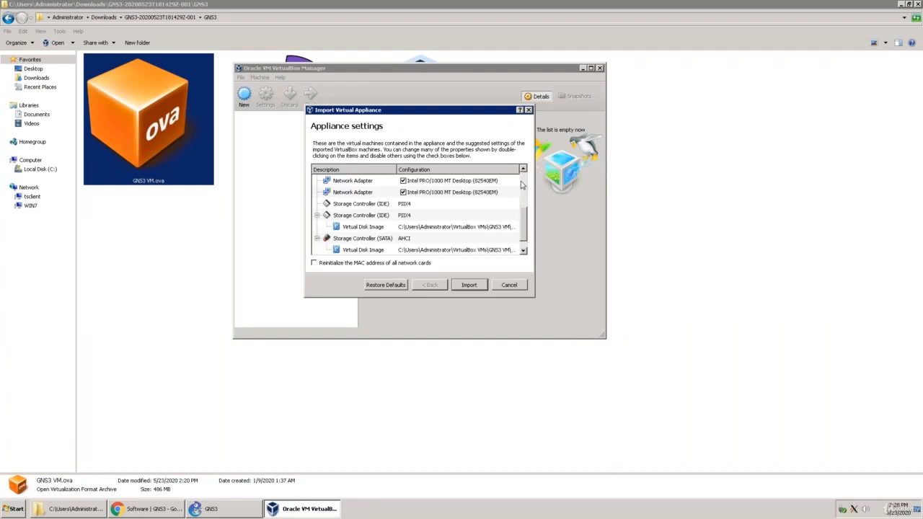
{"action": "scroll", "coordinate": [522, 186], "scroll_direction": "up", "scroll_amount": 3}
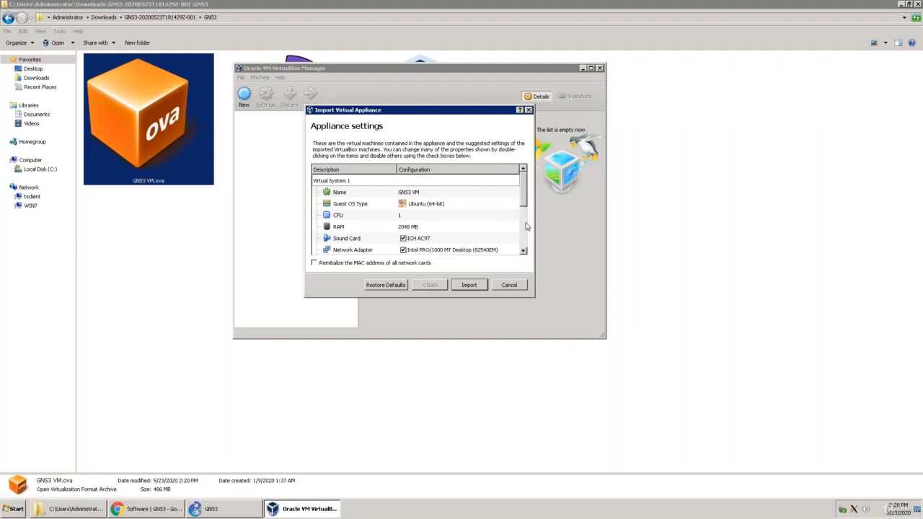
{"action": "scroll", "coordinate": [526, 227], "scroll_direction": "down", "scroll_amount": 2}
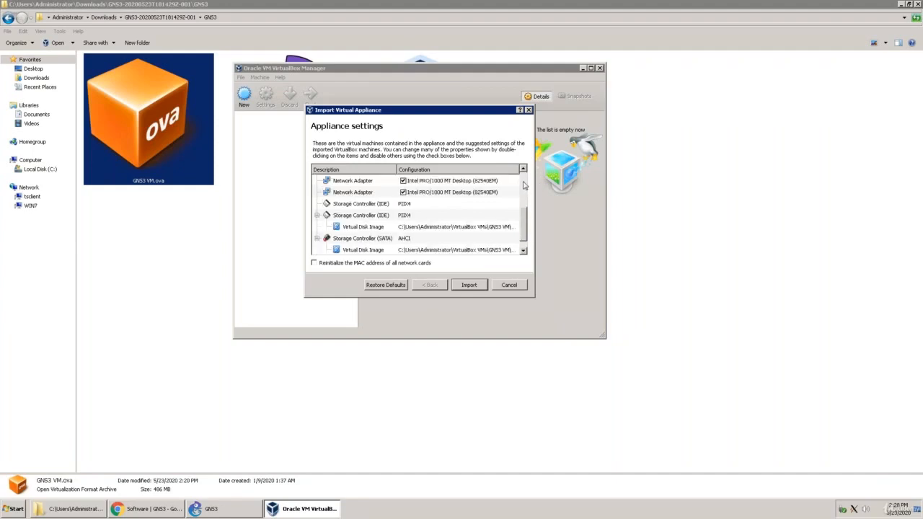
{"action": "scroll", "coordinate": [524, 186], "scroll_direction": "up", "scroll_amount": 3}
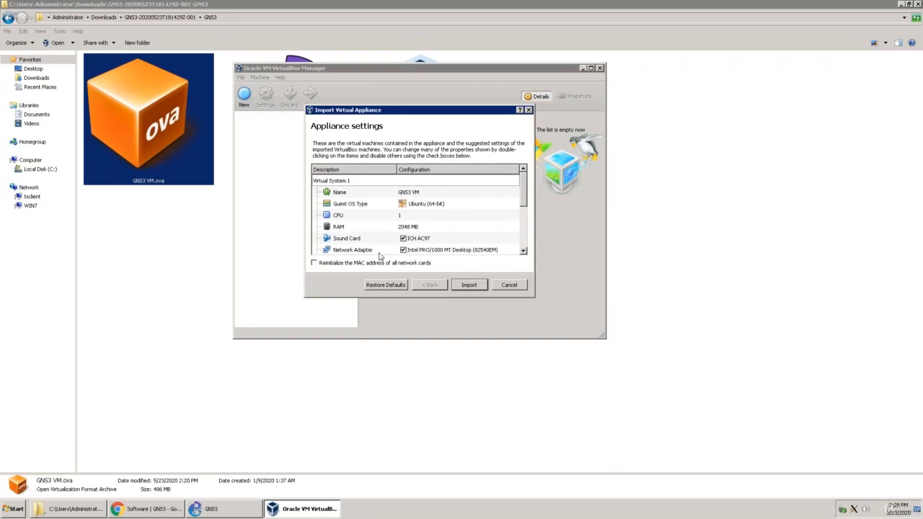
{"action": "left_click", "coordinate": [468, 284]}
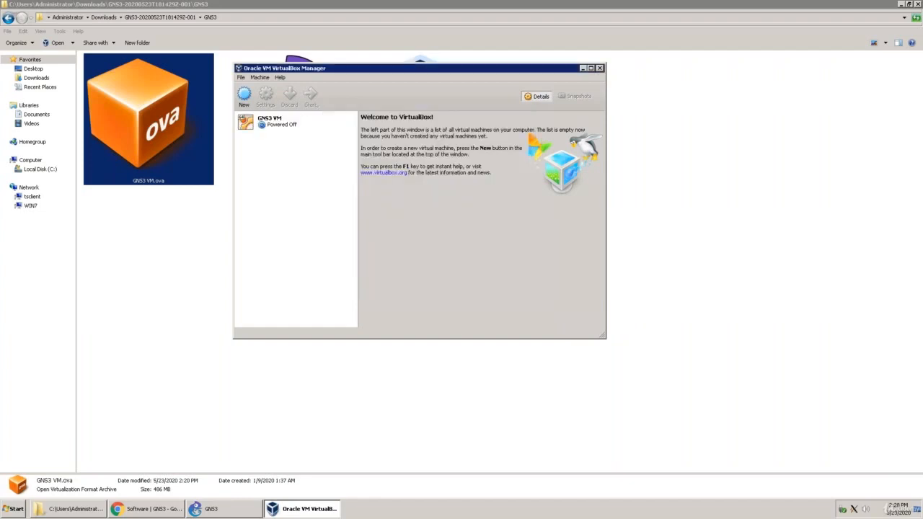
Start the GNS3 VM and resolve its network error by accepting Adapter 1 as Host-only Adapter on VirtualBox Host-Only Ethernet Adapter.
{"action": "left_click", "coordinate": [277, 128]}
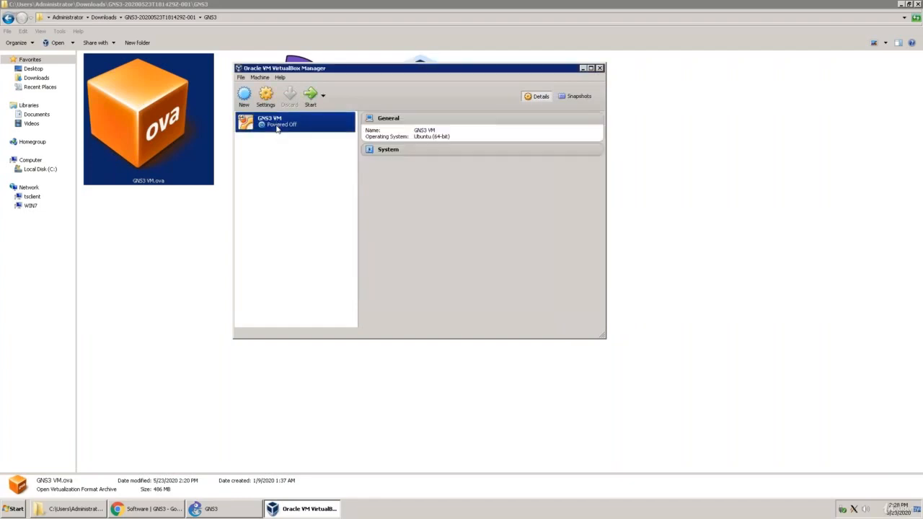
{"action": "left_click", "coordinate": [306, 105]}
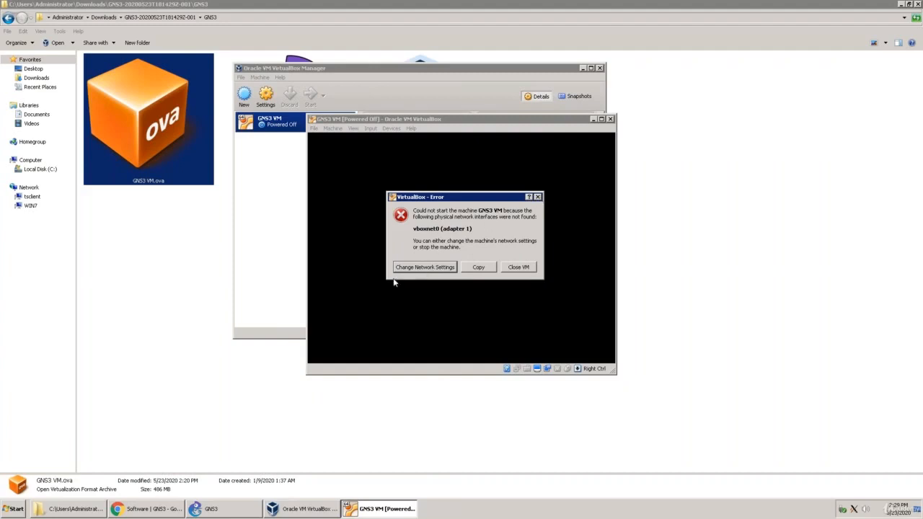
{"action": "left_click", "coordinate": [423, 267]}
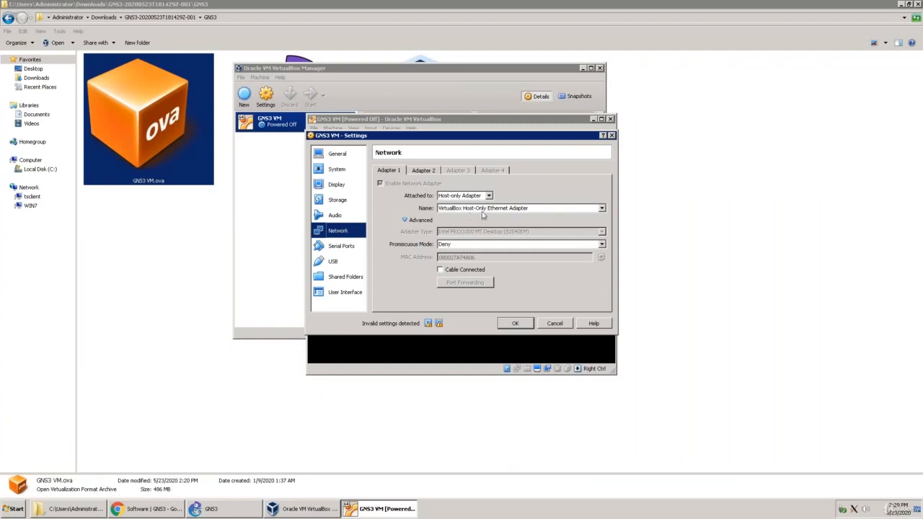
{"action": "left_click", "coordinate": [431, 174]}
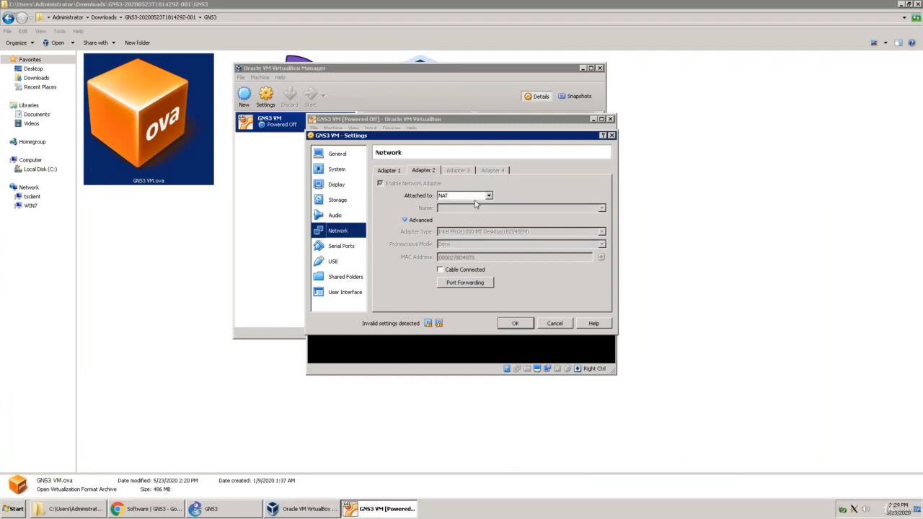
{"action": "left_click", "coordinate": [393, 174]}
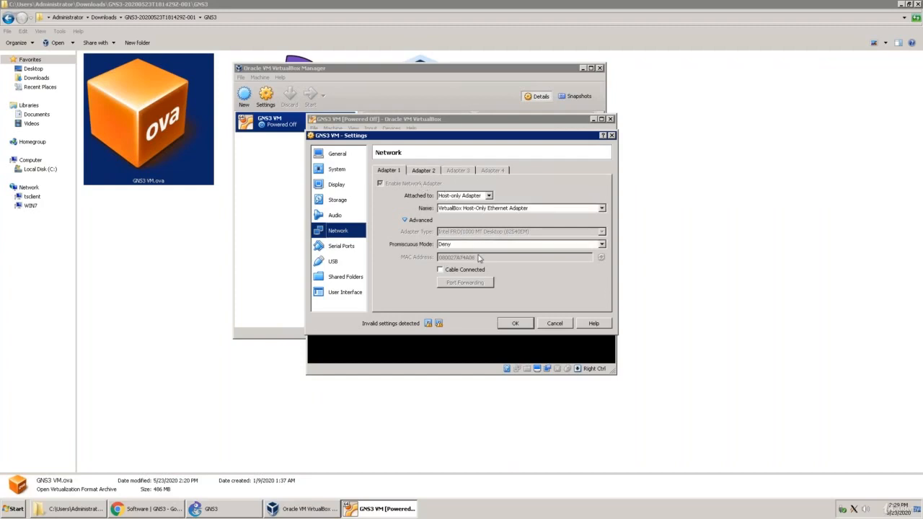
{"action": "left_click", "coordinate": [522, 326]}
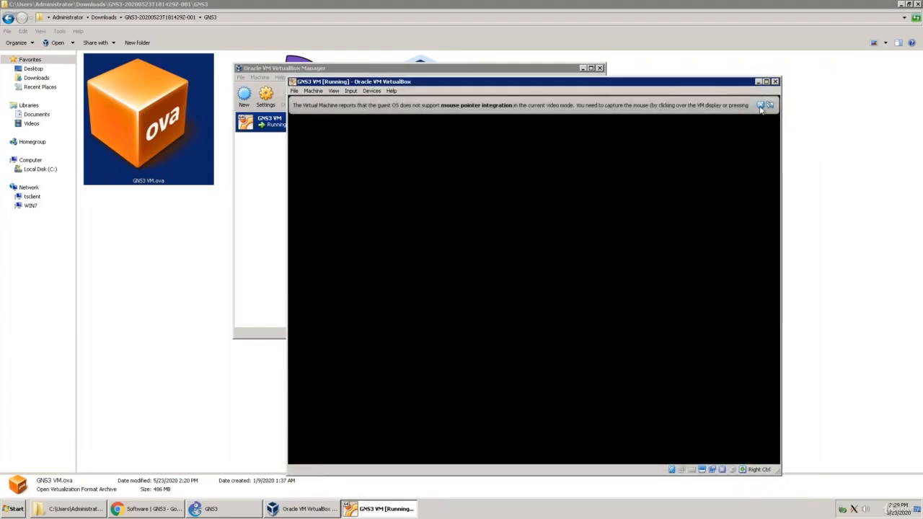
Dismiss the mouse pointer integration notice in the running GNS3 VM and decline capturing the mouse and keyboard.
{"action": "left_click", "coordinate": [759, 105]}
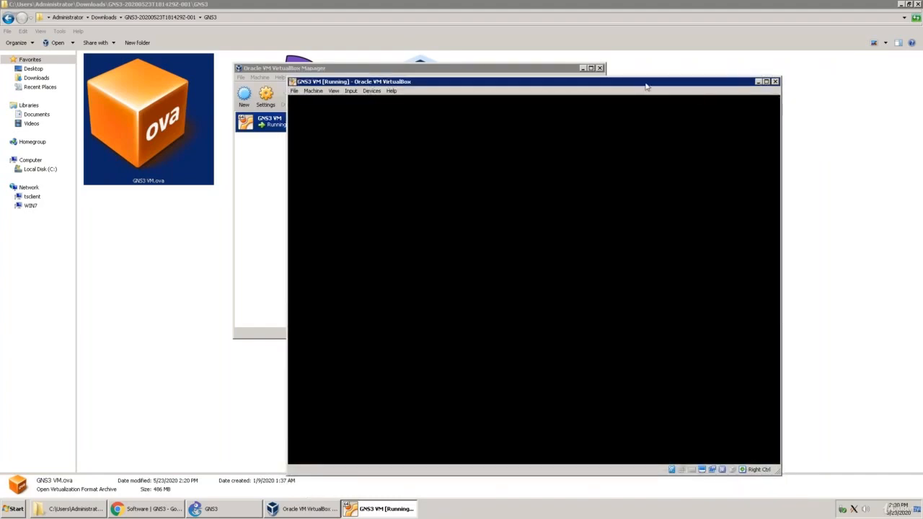
{"action": "left_click", "coordinate": [480, 297]}
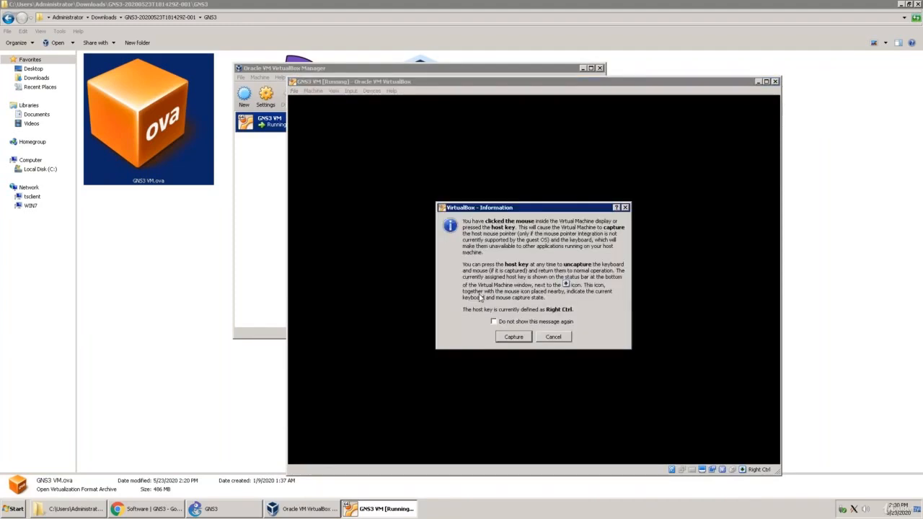
{"action": "left_click", "coordinate": [553, 336]}
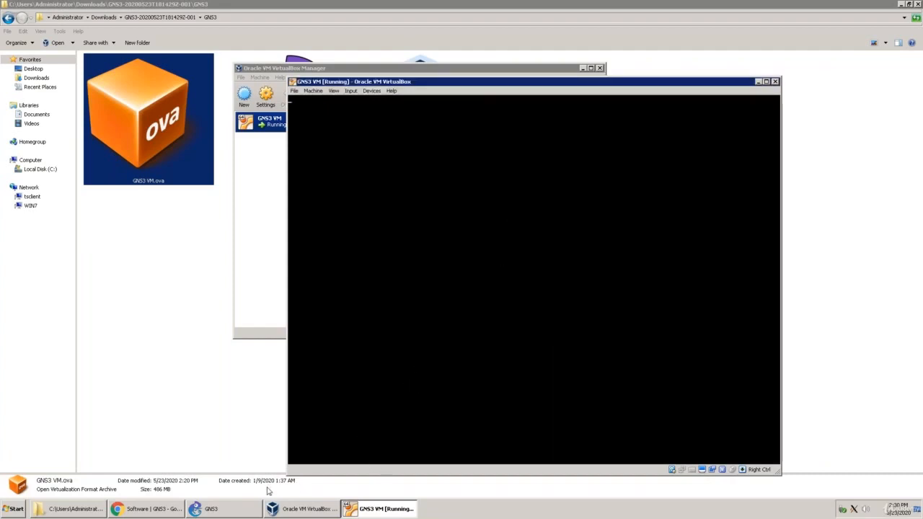
Return to the GNS3 Setup Wizard, choose running appliances in a virtual machine with Don't show this again enabled, and continue.
{"action": "left_click", "coordinate": [216, 512]}
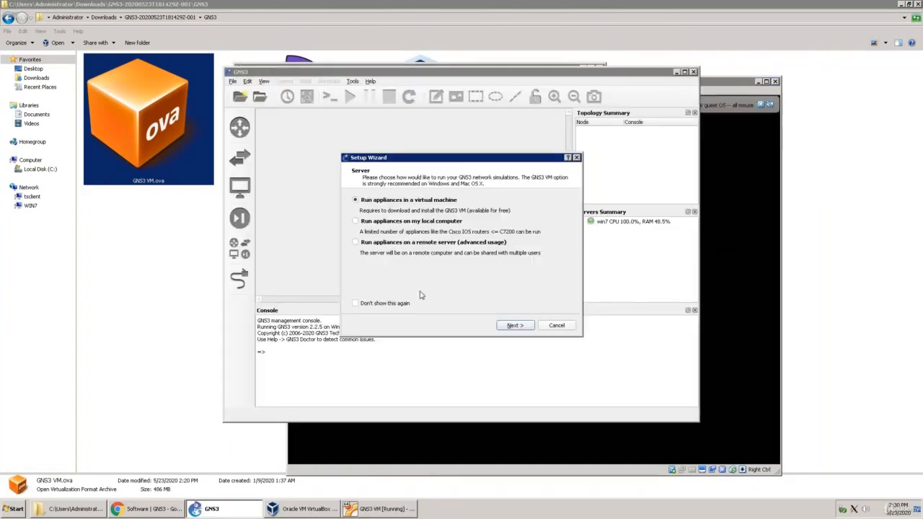
{"action": "left_click", "coordinate": [355, 304]}
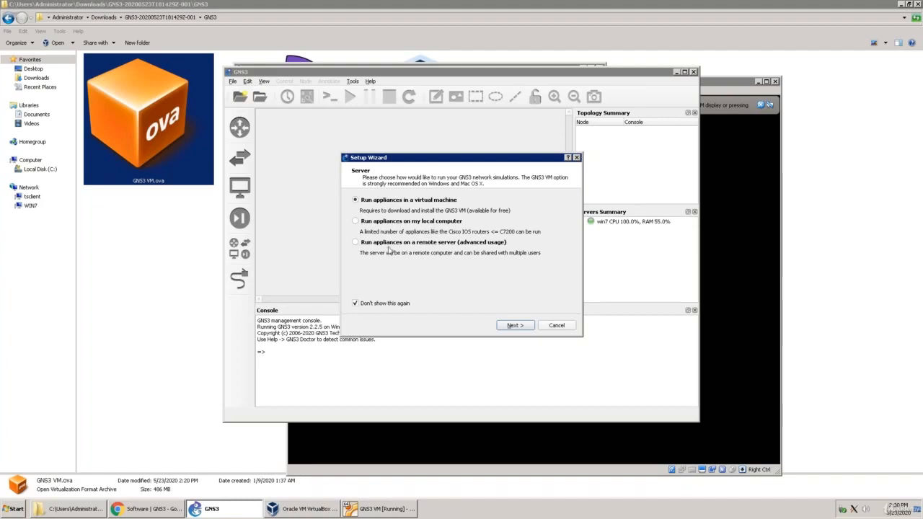
{"action": "left_click", "coordinate": [515, 325]}
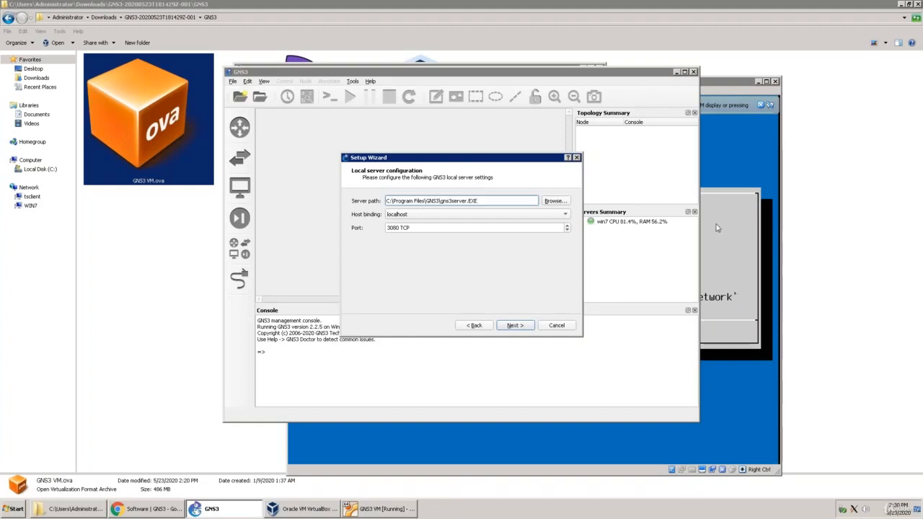
Let the GNS3 VM capture mouse and keyboard without showing the message again, and acknowledge its information screen.
{"action": "left_click", "coordinate": [717, 228]}
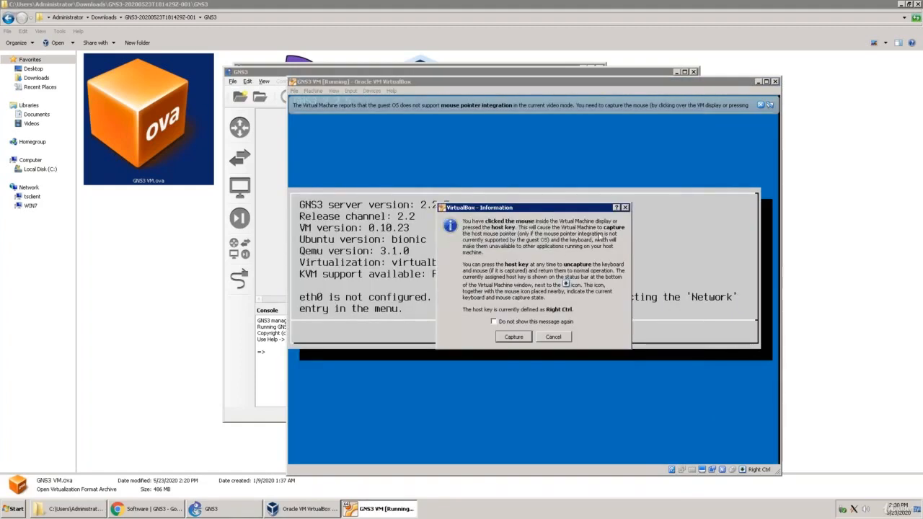
{"action": "left_click", "coordinate": [496, 322]}
{"action": "left_click", "coordinate": [514, 337]}
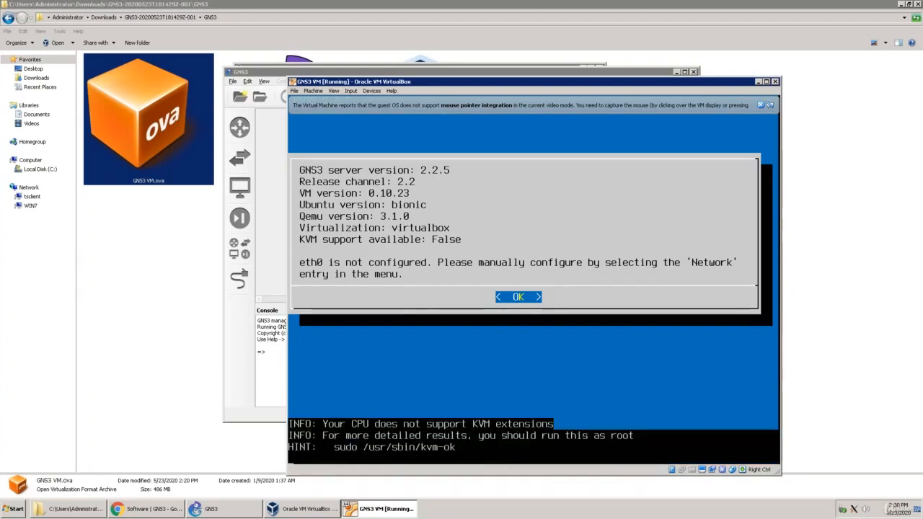
{"action": "key", "text": "Return"}
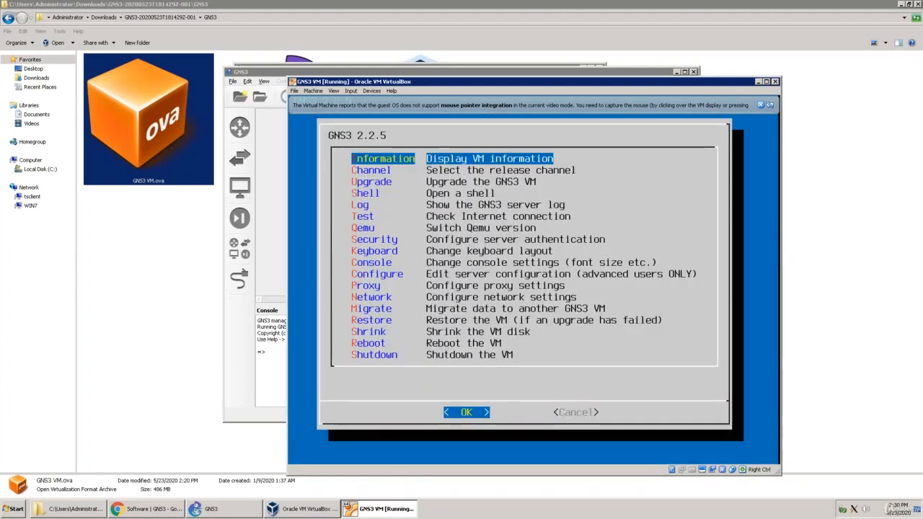
Open a shell in the GNS3 VM and run ifconfig to check its network interfaces.
{"action": "key", "text": "Down"}
{"action": "key", "text": "Down"}
{"action": "key", "text": "Down"}
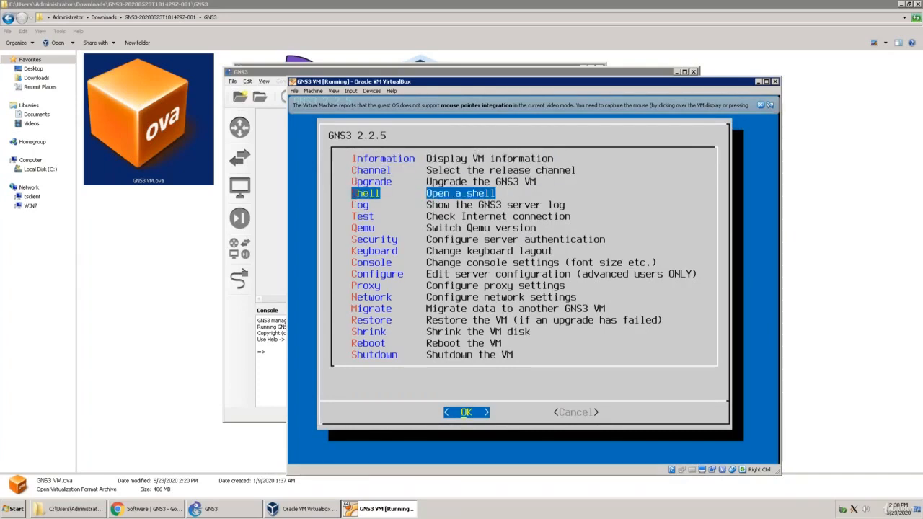
{"action": "key", "text": "Return"}
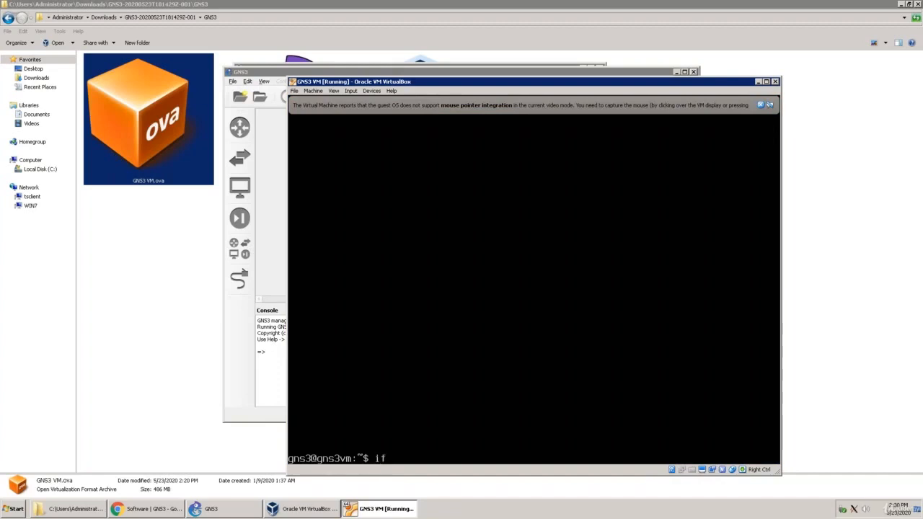
{"action": "type", "text": "ifconfig"}
{"action": "key", "text": "Return"}
{"action": "key", "text": "Return"}
{"action": "key", "text": "Return"}
{"action": "key", "text": "Return"}
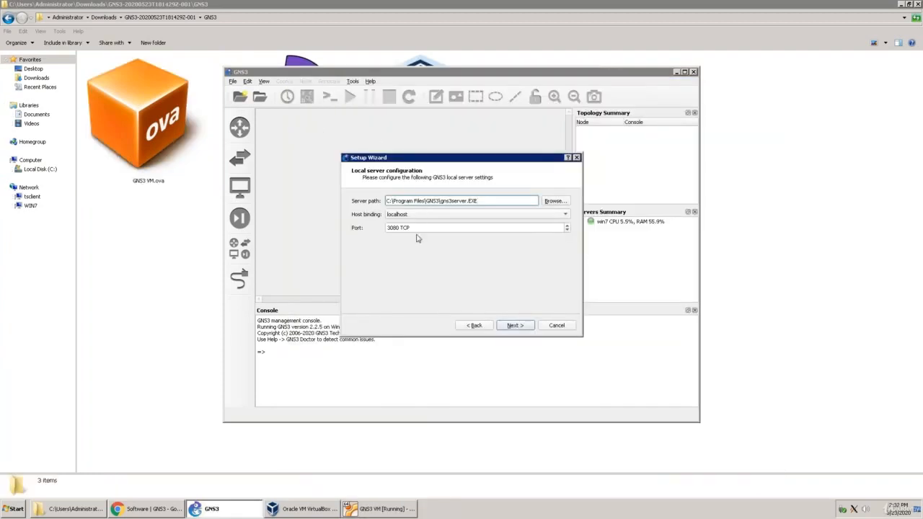
Accept the wizard's local server settings with localhost and port 3080 TCP, and dismiss the VMware vmrun error.
{"action": "left_click", "coordinate": [514, 325]}
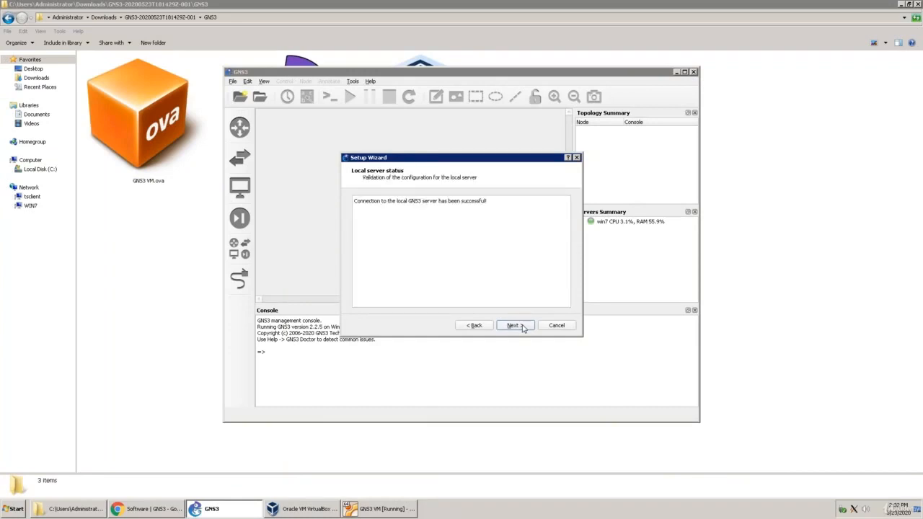
{"action": "left_click", "coordinate": [522, 327]}
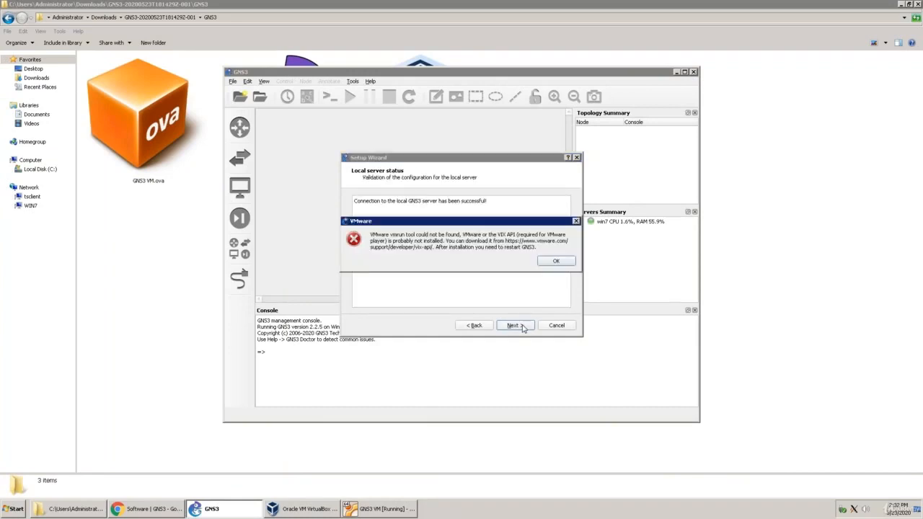
{"action": "left_click", "coordinate": [556, 262]}
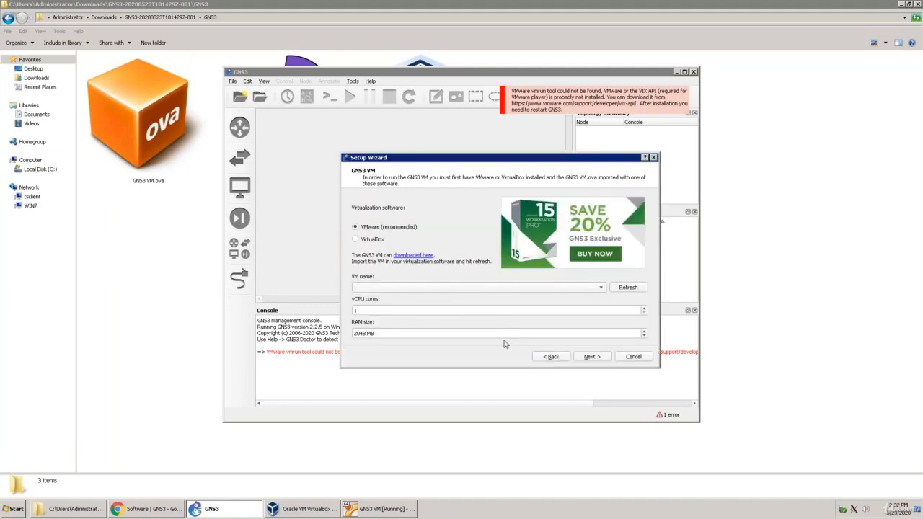
Choose VirtualBox instead of VMware as virtualization software, keep GNS3 VM with 1 vCPU core and 2048 MB RAM, and continue the wizard.
{"action": "left_click", "coordinate": [591, 356]}
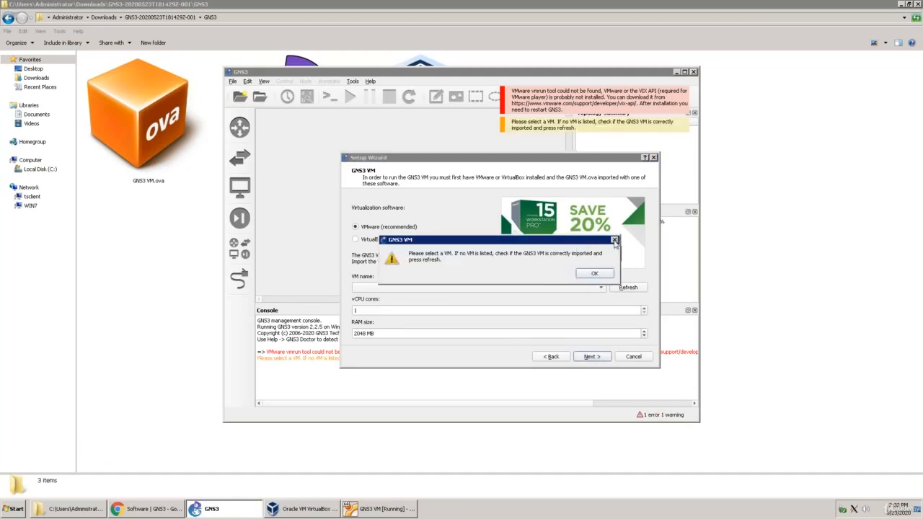
{"action": "left_click", "coordinate": [614, 240]}
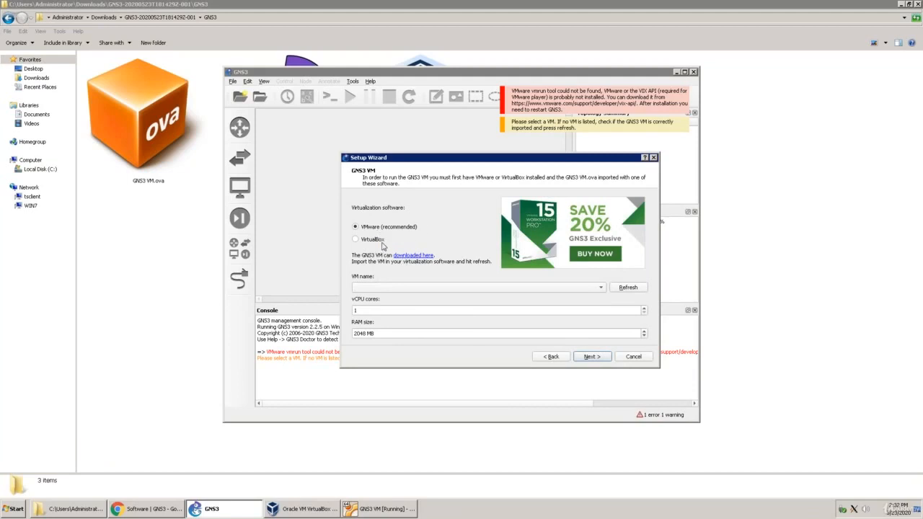
{"action": "left_click", "coordinate": [356, 240]}
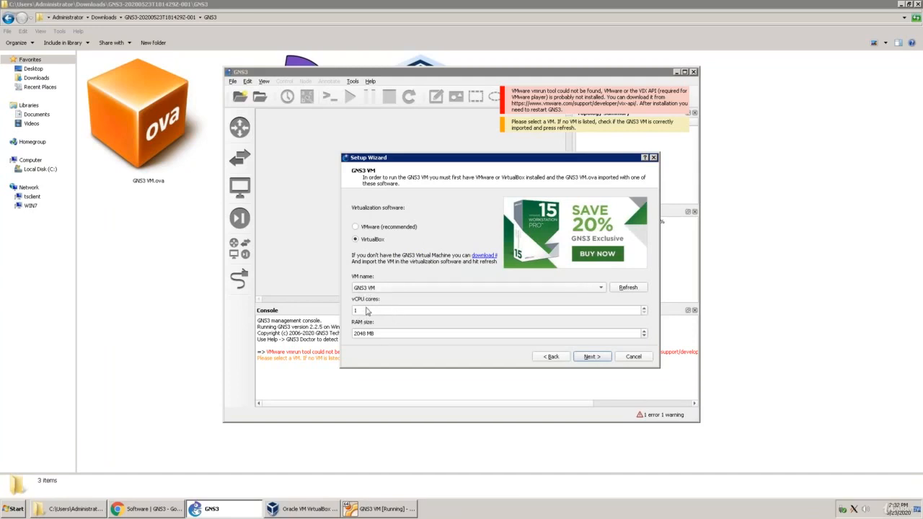
{"action": "left_click", "coordinate": [602, 357]}
{"action": "left_click", "coordinate": [603, 361]}
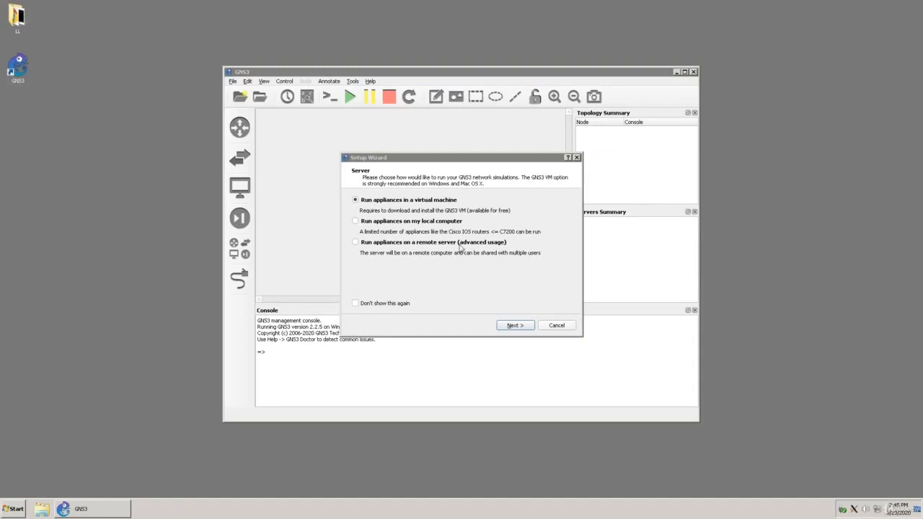
Choose to run appliances in a virtual machine, accept the local server on localhost port 3080 TCP, and dismiss the VMware error.
{"action": "left_click", "coordinate": [517, 326]}
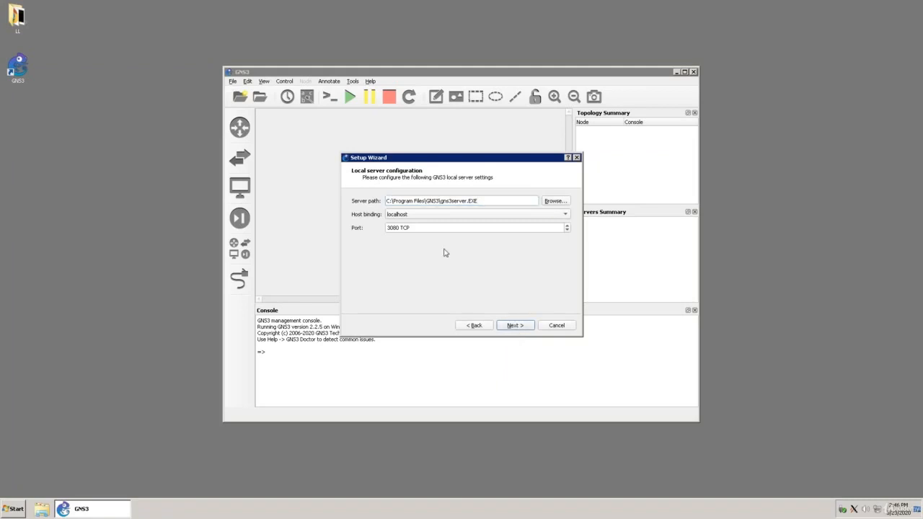
{"action": "left_click", "coordinate": [516, 326]}
{"action": "left_click", "coordinate": [517, 327]}
{"action": "left_click", "coordinate": [518, 326]}
{"action": "left_click", "coordinate": [514, 325]}
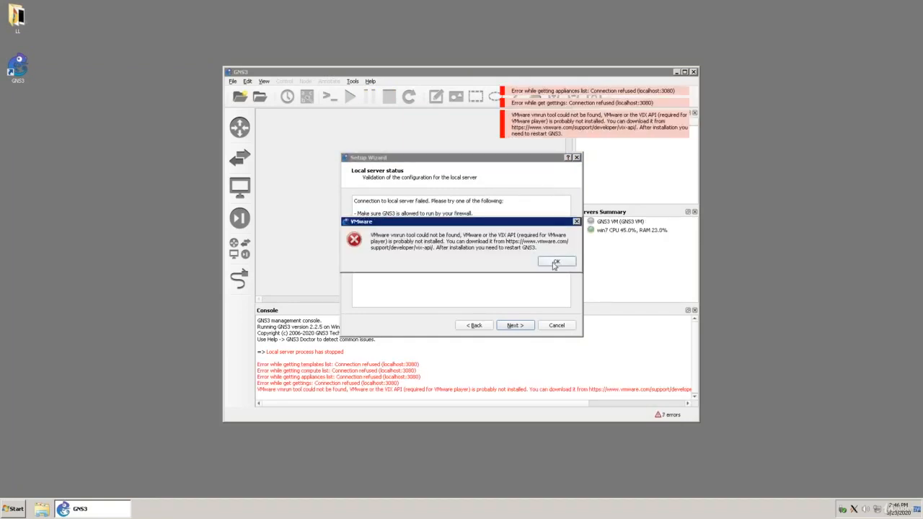
{"action": "left_click", "coordinate": [553, 264]}
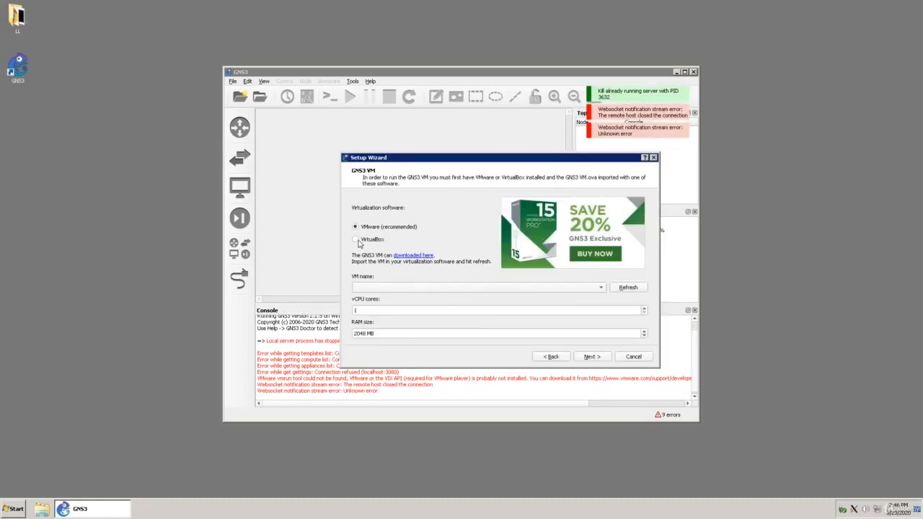
Select VirtualBox as the virtualization software for GNS3 VM with 1 vCPU and 2048 MB RAM, and finish the setup wizard.
{"action": "left_click", "coordinate": [358, 244]}
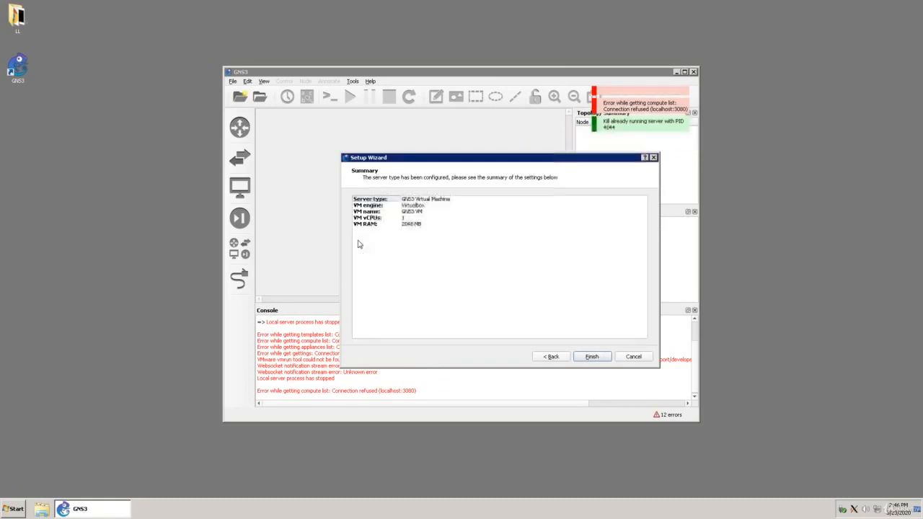
{"action": "left_click", "coordinate": [591, 358]}
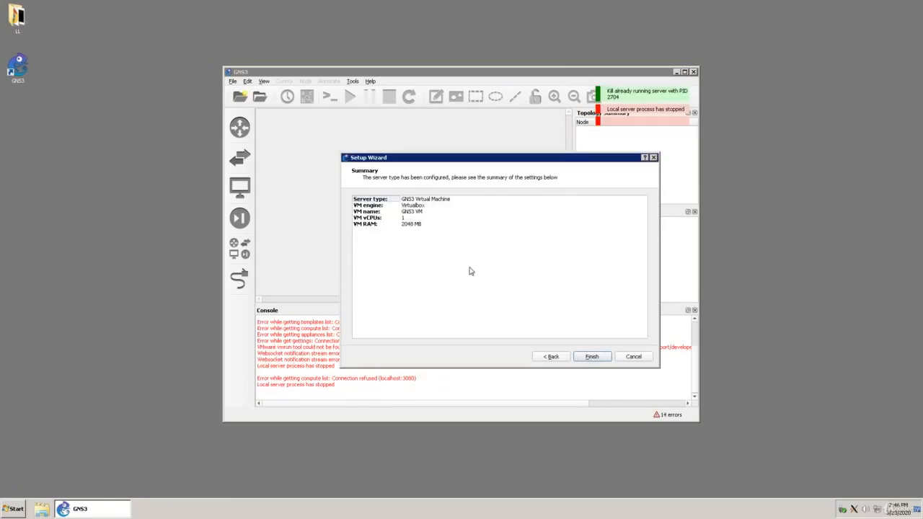
{"action": "left_click", "coordinate": [591, 357]}
{"action": "left_click", "coordinate": [592, 357]}
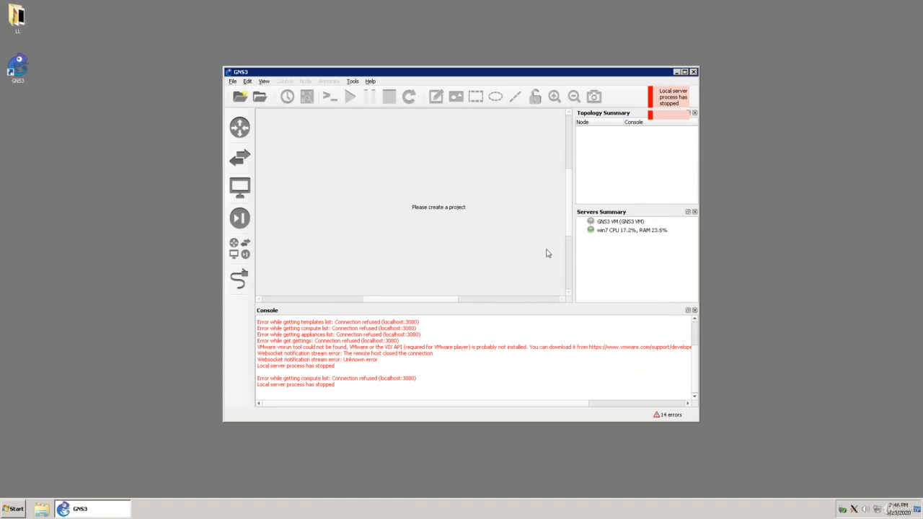
Check the local server and GNS3 VM entries in the Servers Summary, and maximize the main window.
{"action": "left_click", "coordinate": [604, 232]}
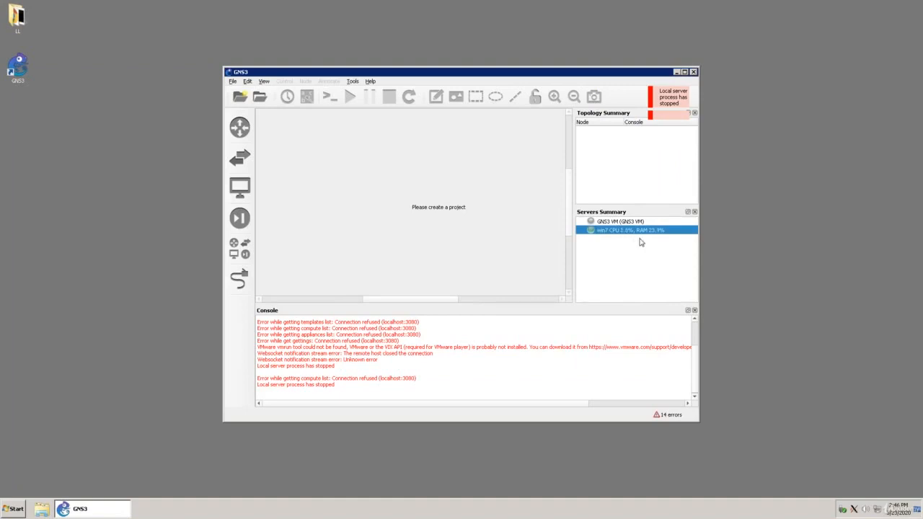
{"action": "left_click", "coordinate": [602, 222]}
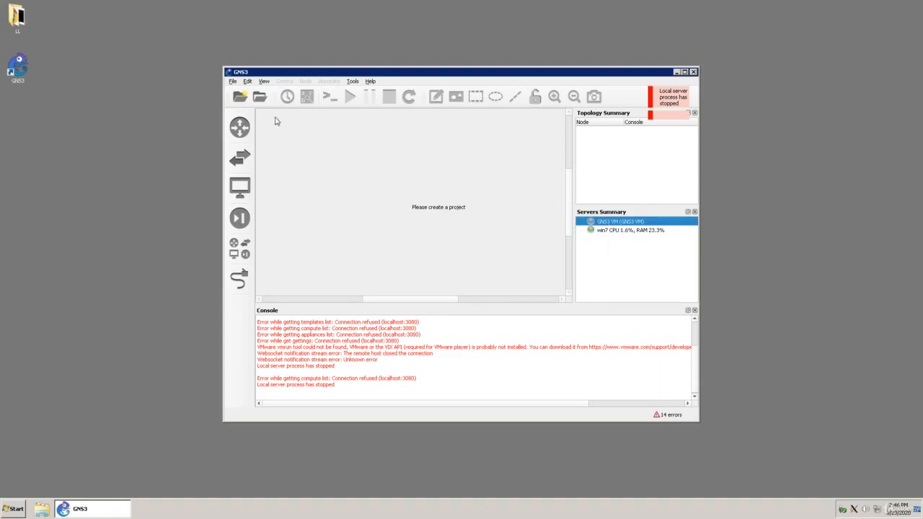
{"action": "left_click", "coordinate": [248, 83]}
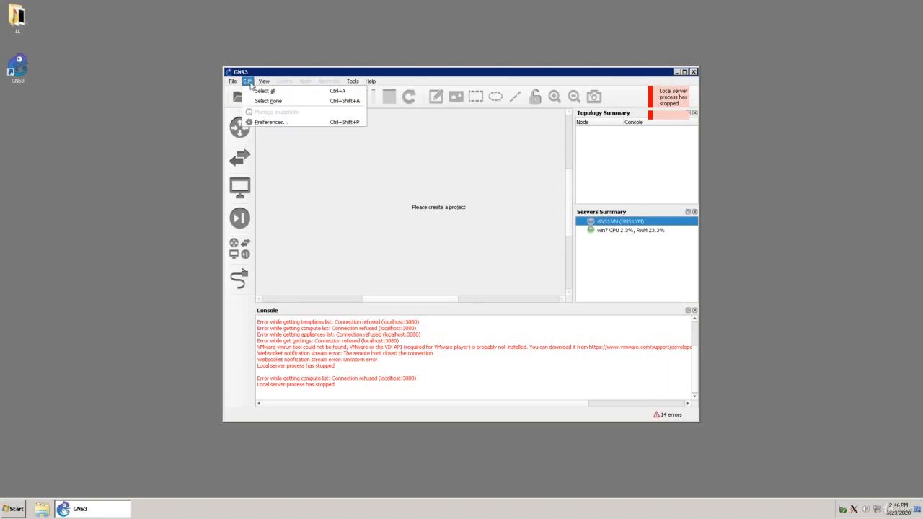
{"action": "left_click", "coordinate": [315, 75]}
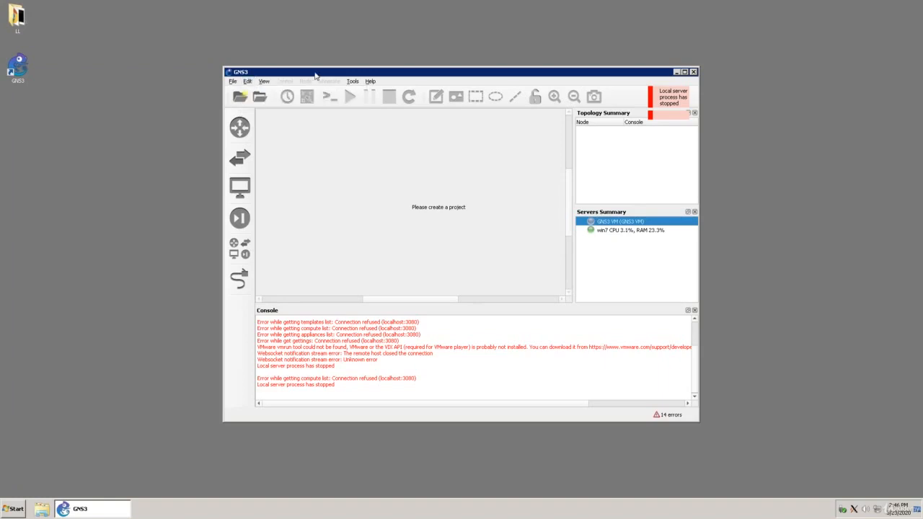
{"action": "double_click", "coordinate": [624, 75]}
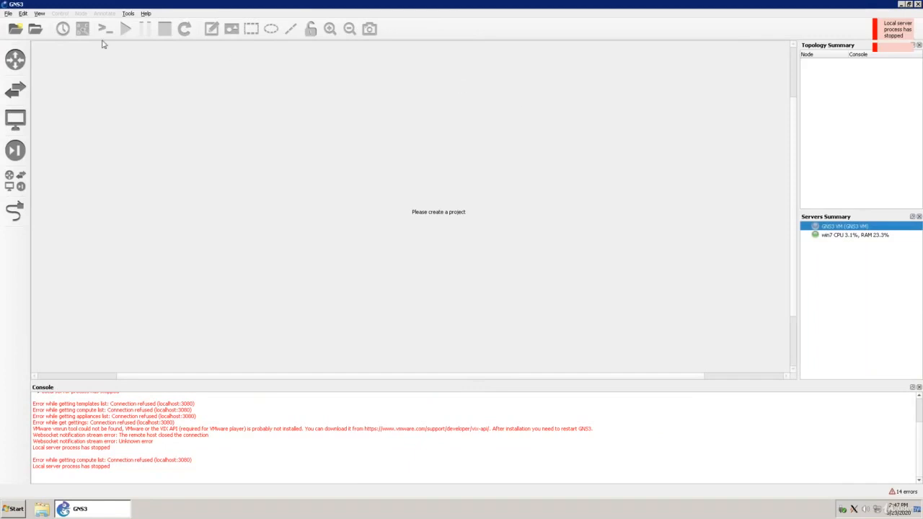
Open the preferences and examine the general local paths, binary images, console applications and VNC settings.
{"action": "left_click", "coordinate": [24, 14]}
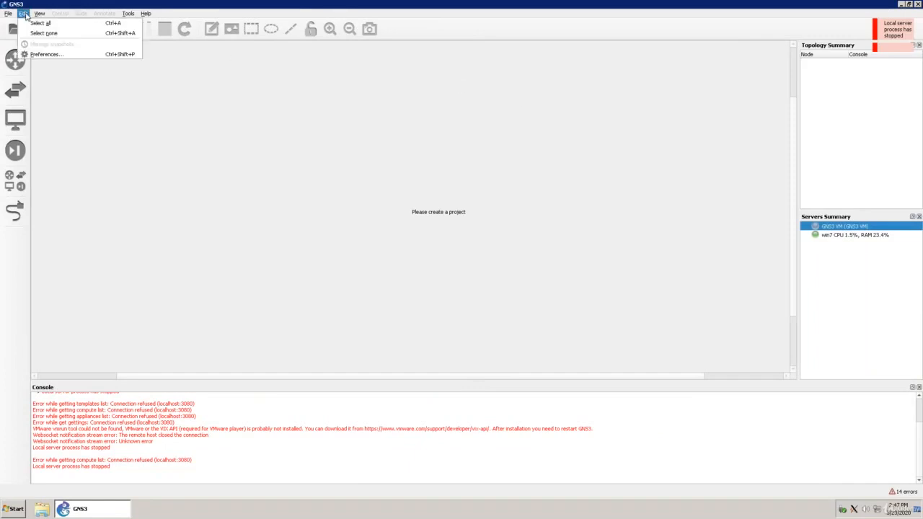
{"action": "left_click", "coordinate": [45, 56]}
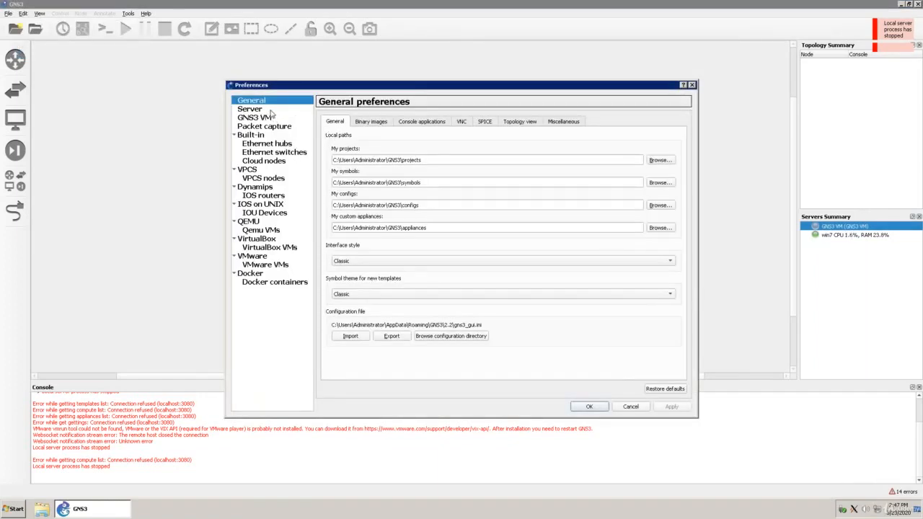
{"action": "left_click", "coordinate": [364, 123]}
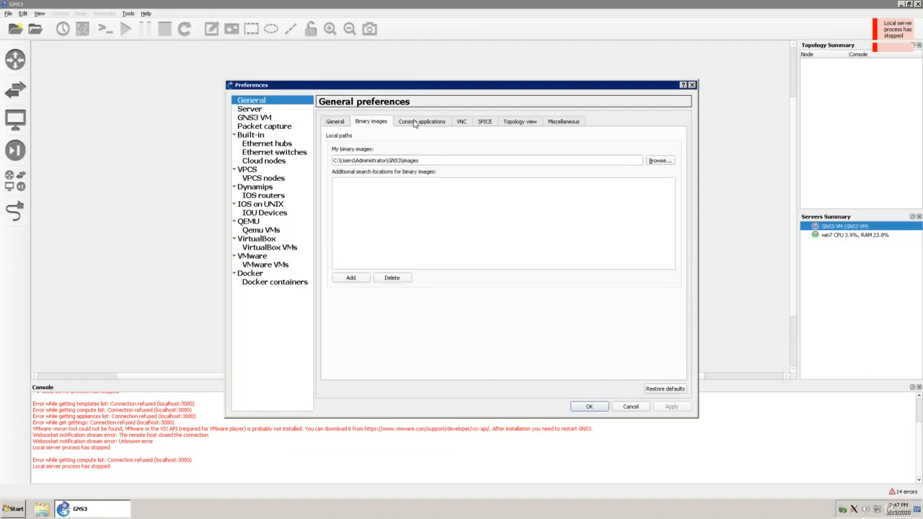
{"action": "left_click", "coordinate": [416, 123]}
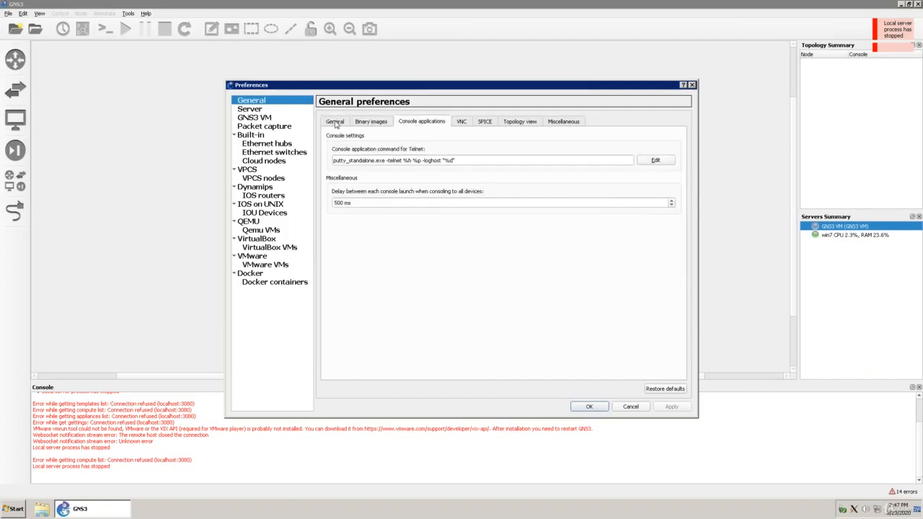
{"action": "left_click", "coordinate": [335, 124]}
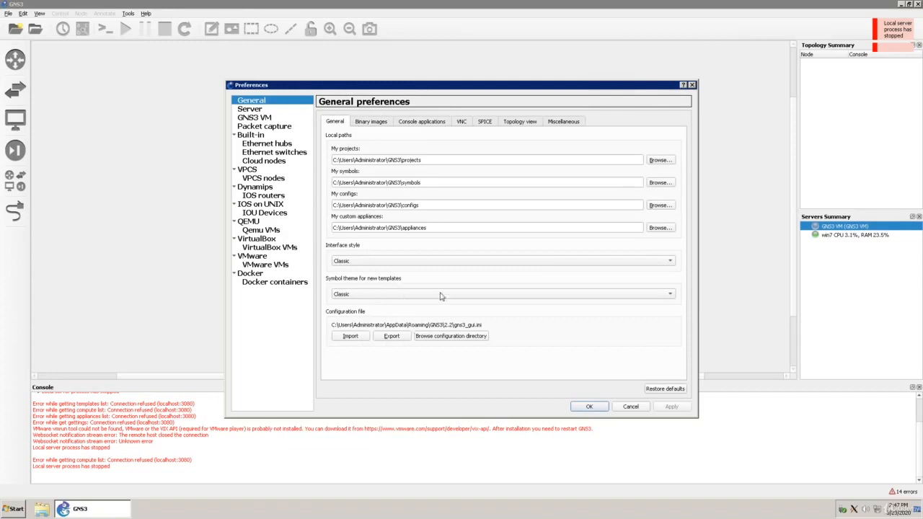
{"action": "left_click", "coordinate": [372, 121]}
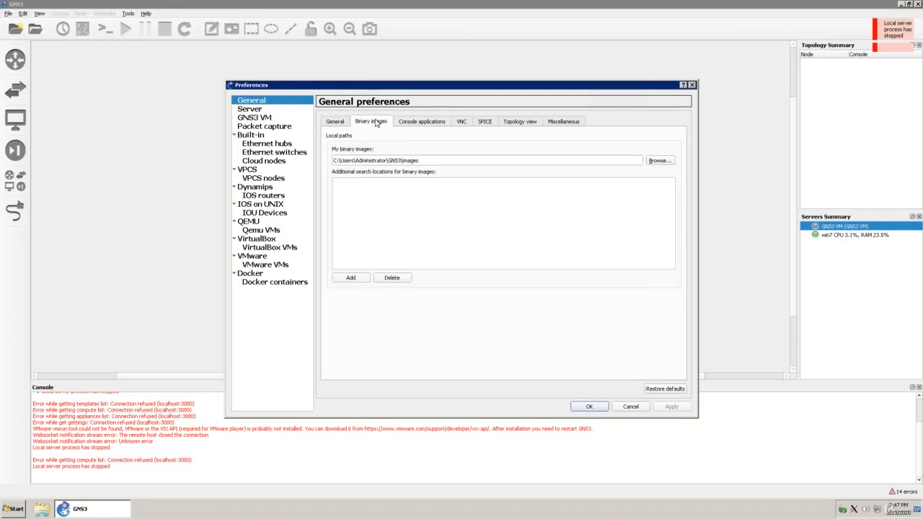
{"action": "left_click", "coordinate": [421, 121]}
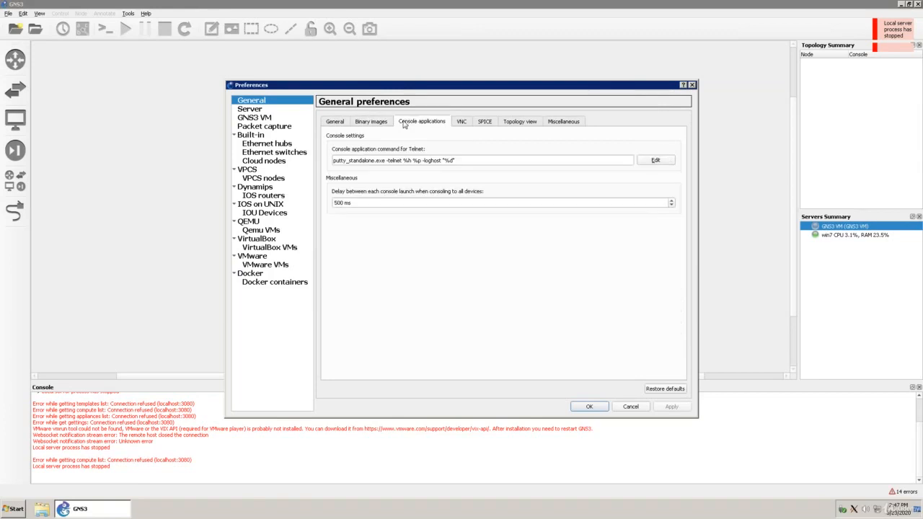
{"action": "left_click", "coordinate": [461, 122]}
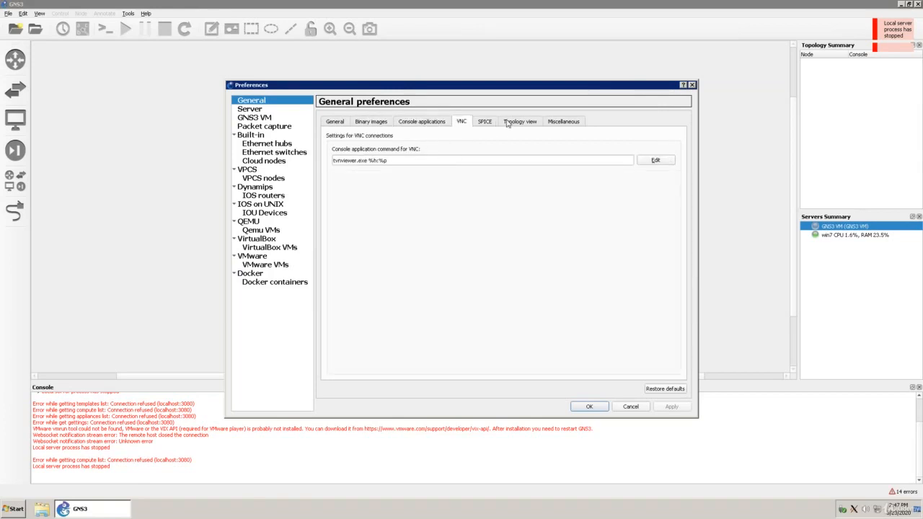
Review the main and remote server preferences and the GNS3 VM preferences, and close the preferences with the settings accepted.
{"action": "left_click", "coordinate": [266, 112]}
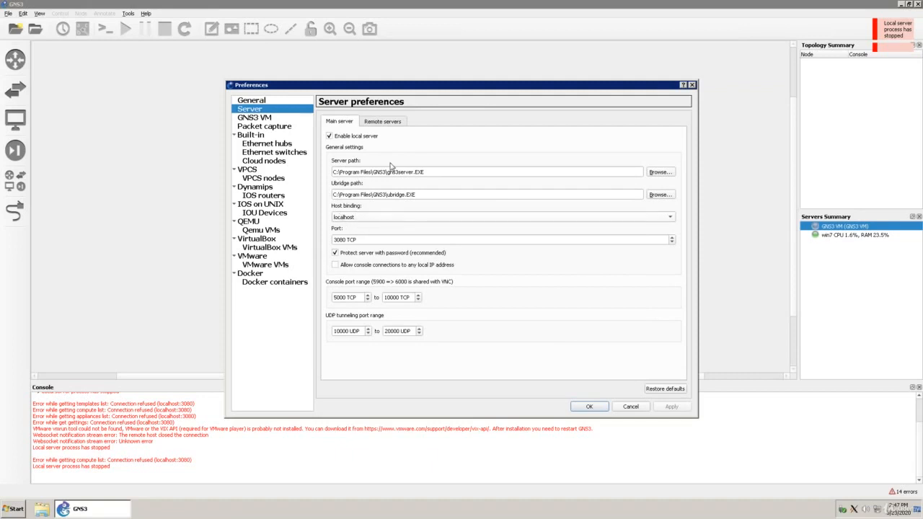
{"action": "left_click", "coordinate": [384, 122]}
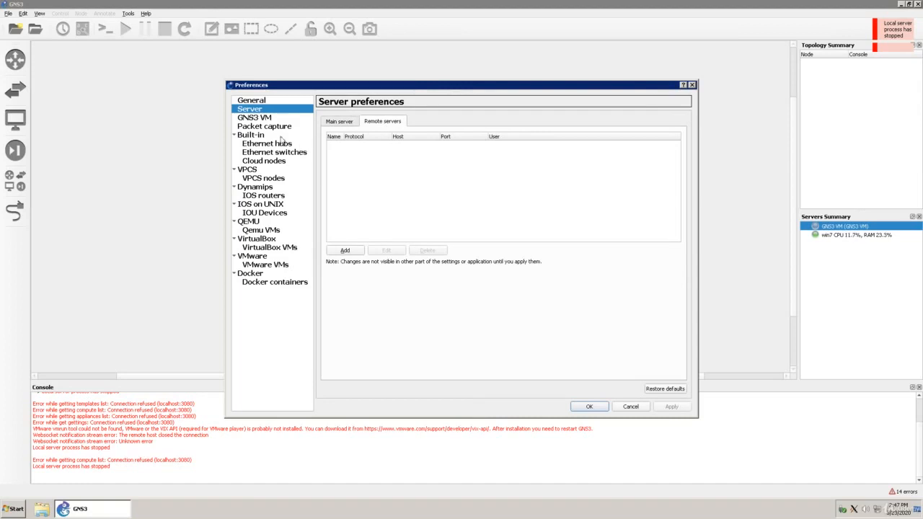
{"action": "left_click", "coordinate": [253, 117]}
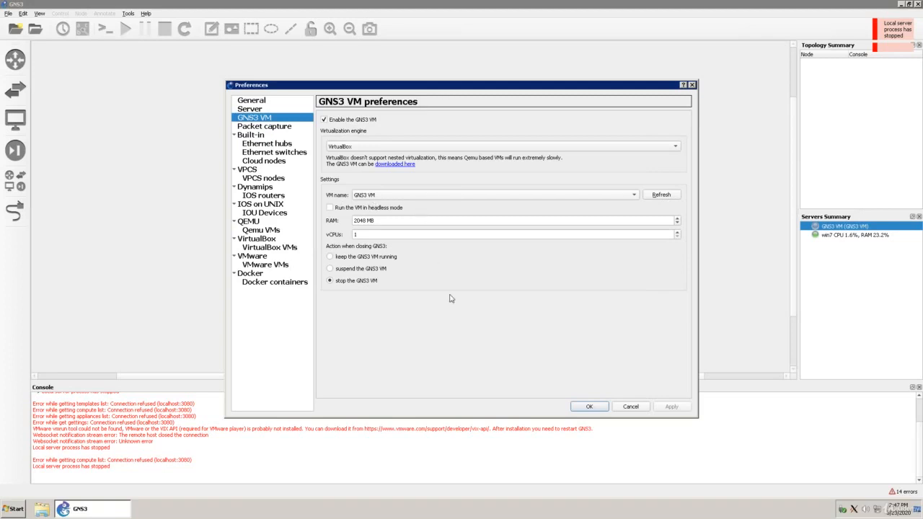
{"action": "left_click", "coordinate": [588, 408]}
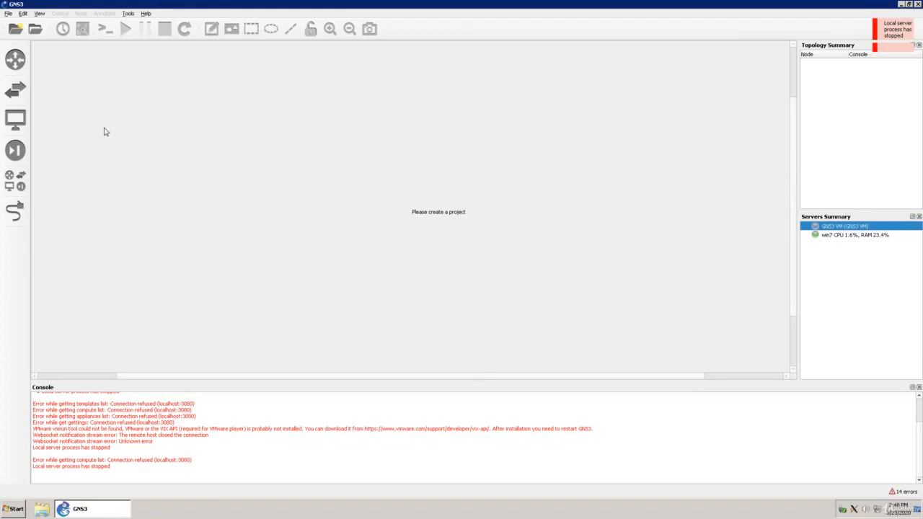
Browse the available end devices and routers, and show the list of switches.
{"action": "left_click", "coordinate": [25, 121]}
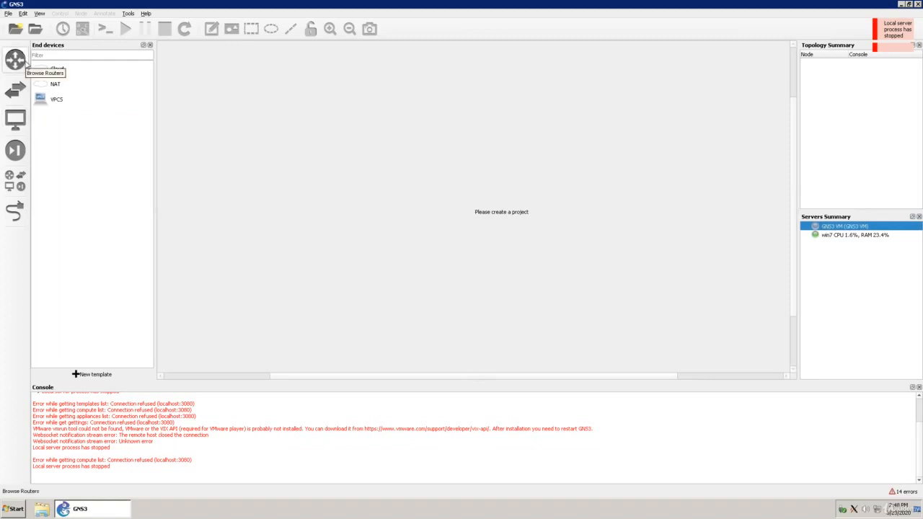
{"action": "left_click", "coordinate": [25, 64]}
{"action": "left_click", "coordinate": [25, 64]}
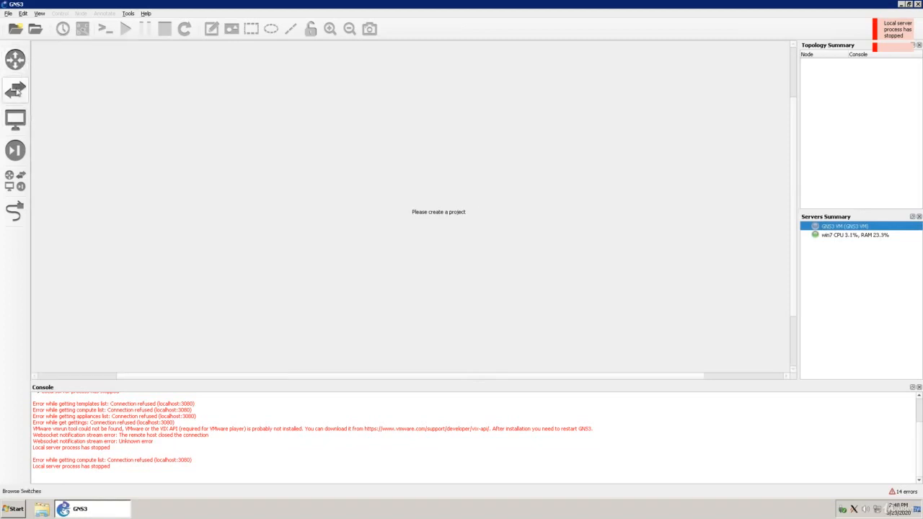
{"action": "left_click", "coordinate": [17, 88]}
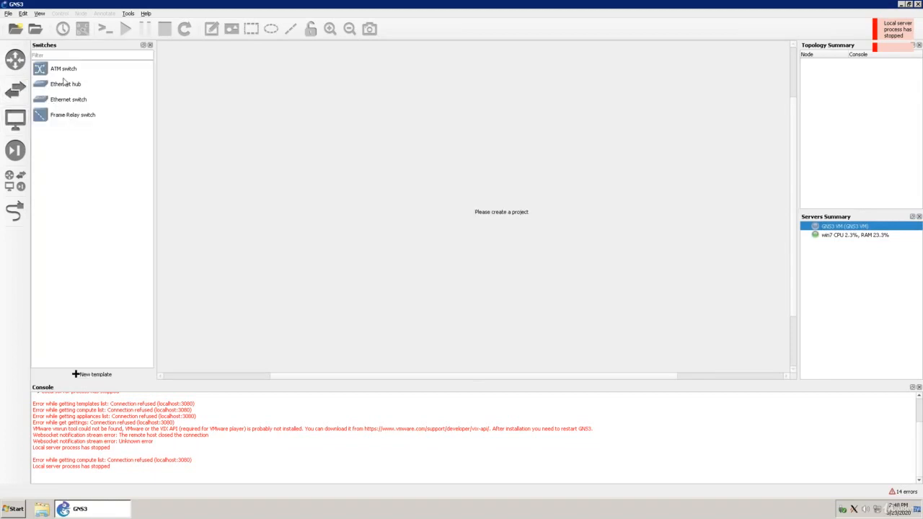
Create a new blank project named test.
{"action": "left_click", "coordinate": [8, 14]}
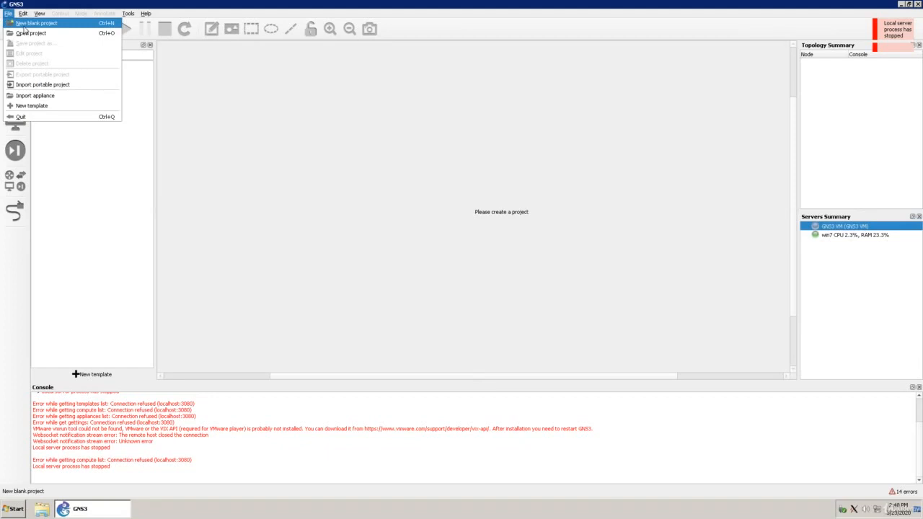
{"action": "left_click", "coordinate": [29, 23]}
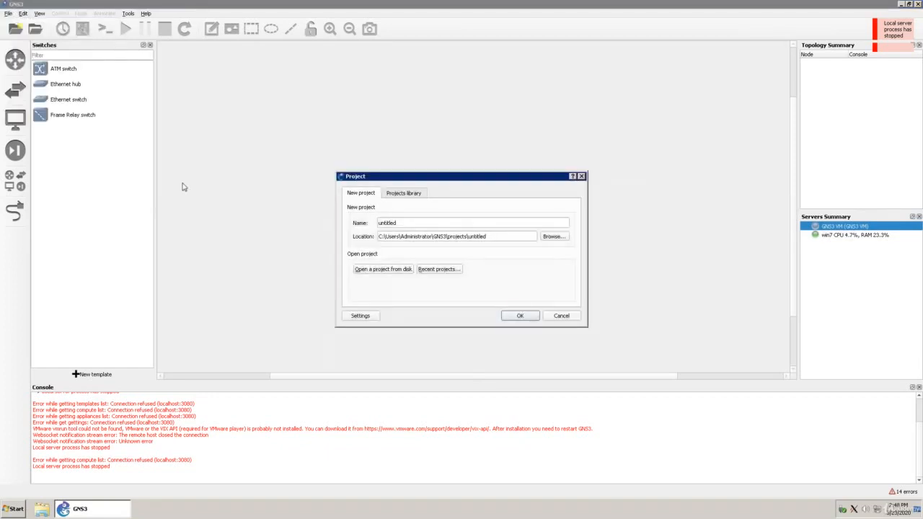
{"action": "left_click", "coordinate": [408, 222]}
{"action": "key", "text": "BackSpace"}
{"action": "key", "text": "BackSpace"}
{"action": "key", "text": "BackSpace"}
{"action": "key", "text": "BackSpace"}
{"action": "key", "text": "BackSpace"}
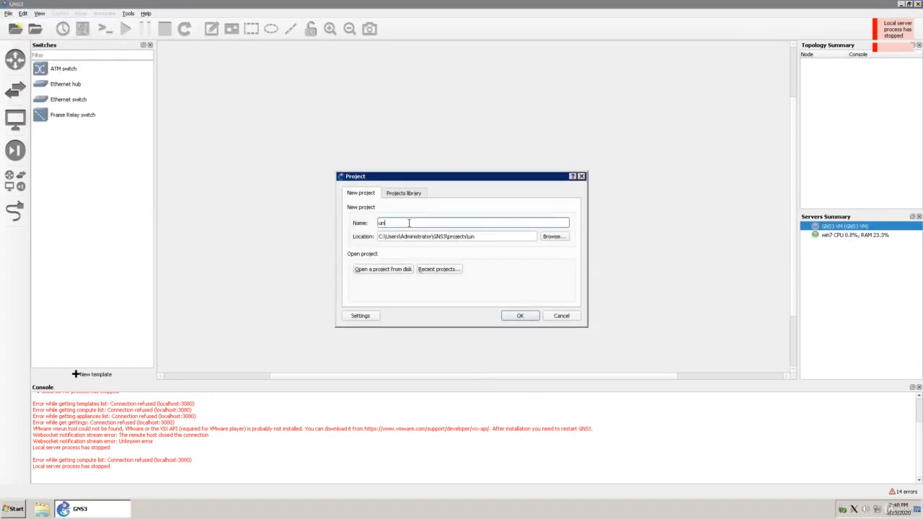
{"action": "type", "text": "test"}
{"action": "key", "text": "Return"}
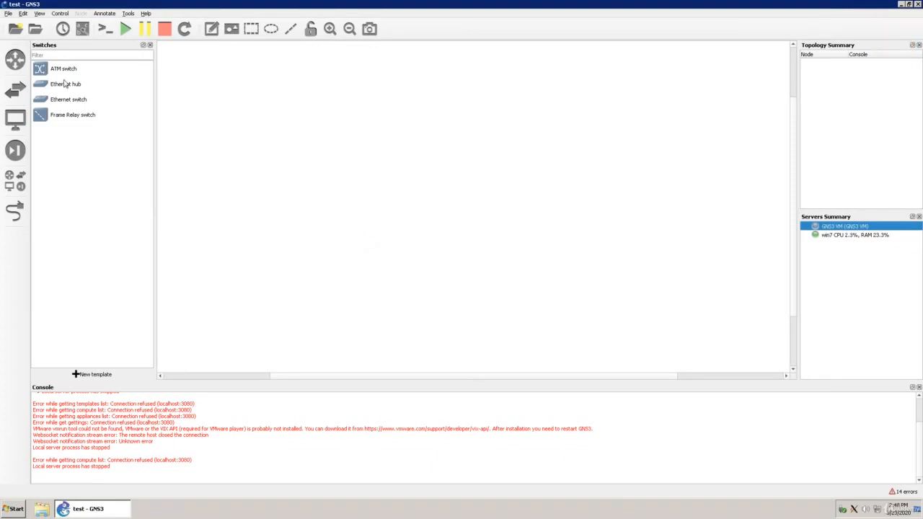
Place two Ethernet switches in the workspace, with Switch1 to the lower left of Switch2.
{"action": "left_click", "coordinate": [74, 88]}
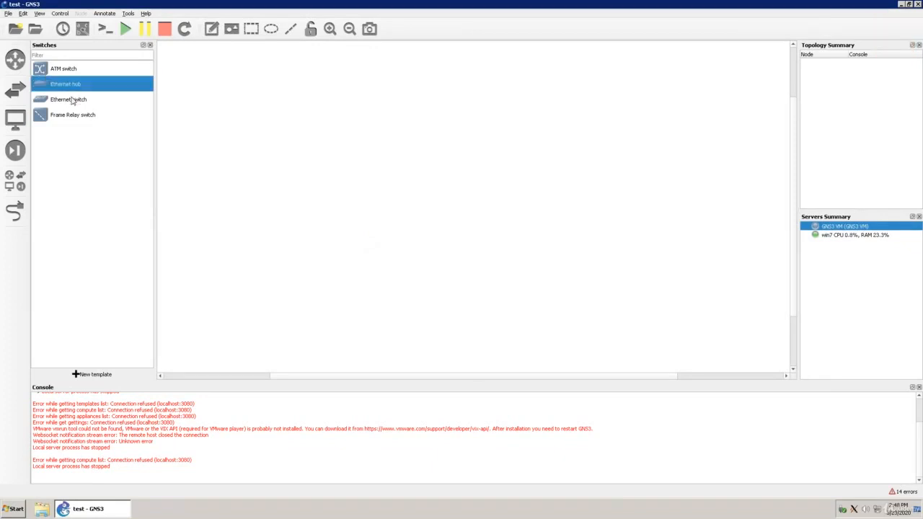
{"action": "left_click", "coordinate": [72, 101]}
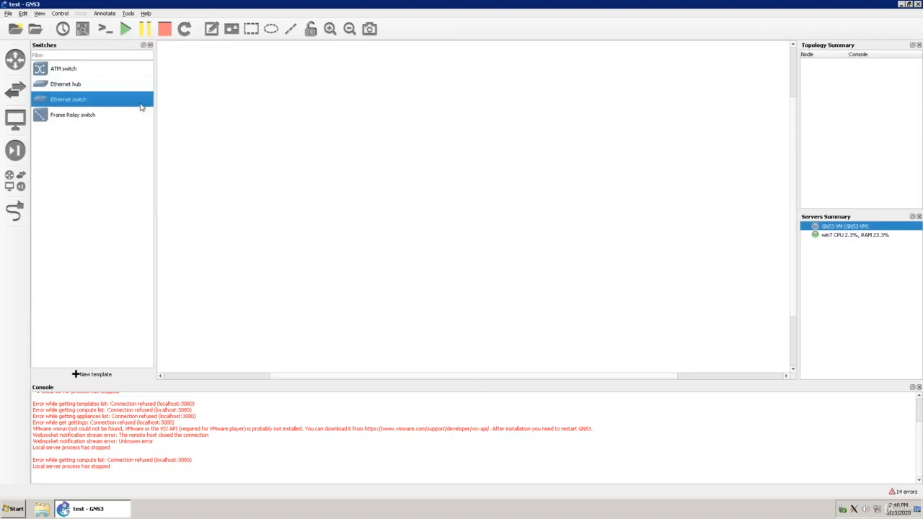
{"action": "left_click_drag", "start_coordinate": [136, 100], "coordinate": [434, 137]}
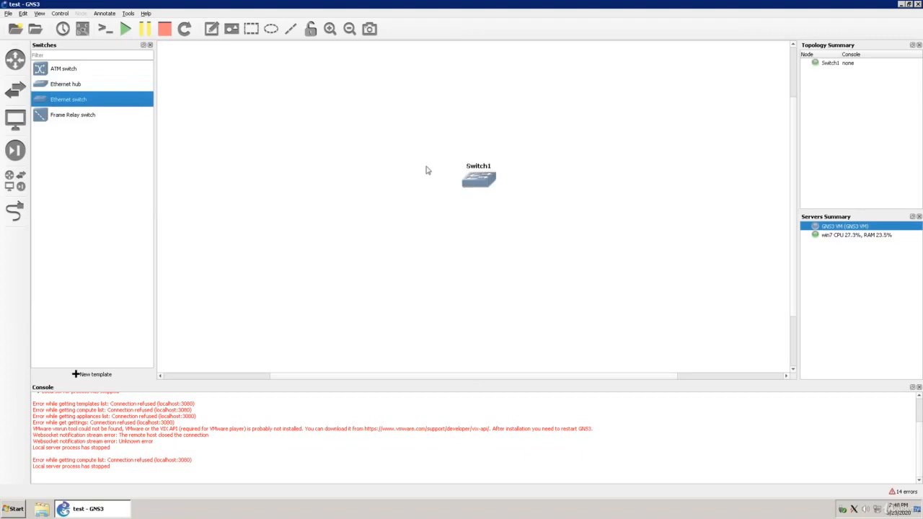
{"action": "left_click_drag", "start_coordinate": [478, 181], "coordinate": [355, 173]}
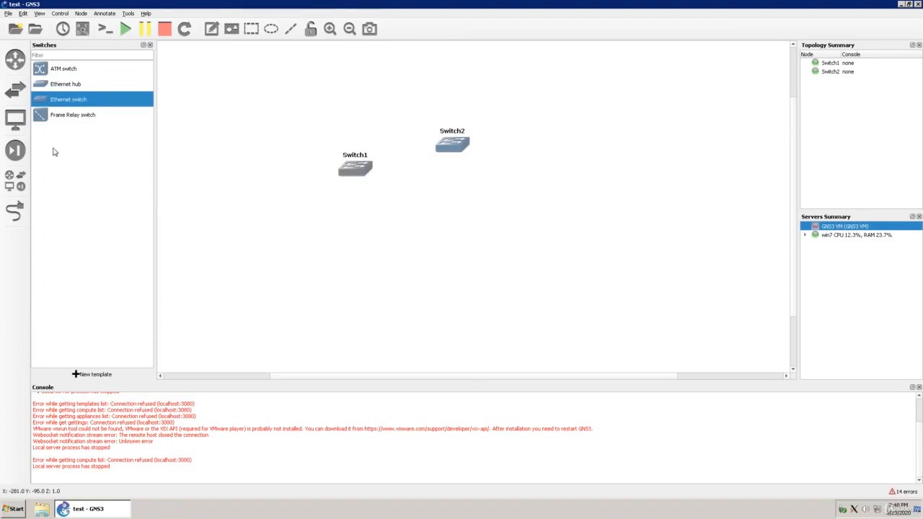
Browse the security devices and the list of all devices, and close the device list.
{"action": "left_click", "coordinate": [19, 159]}
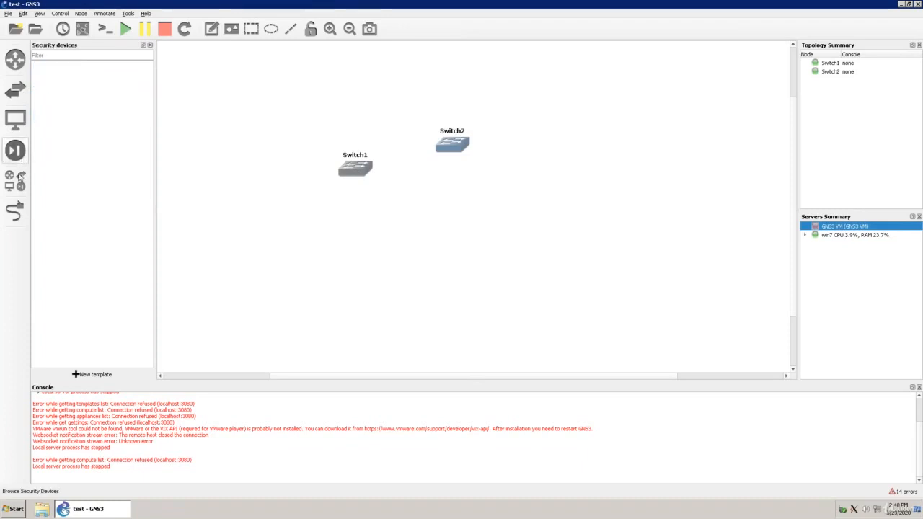
{"action": "left_click", "coordinate": [16, 182]}
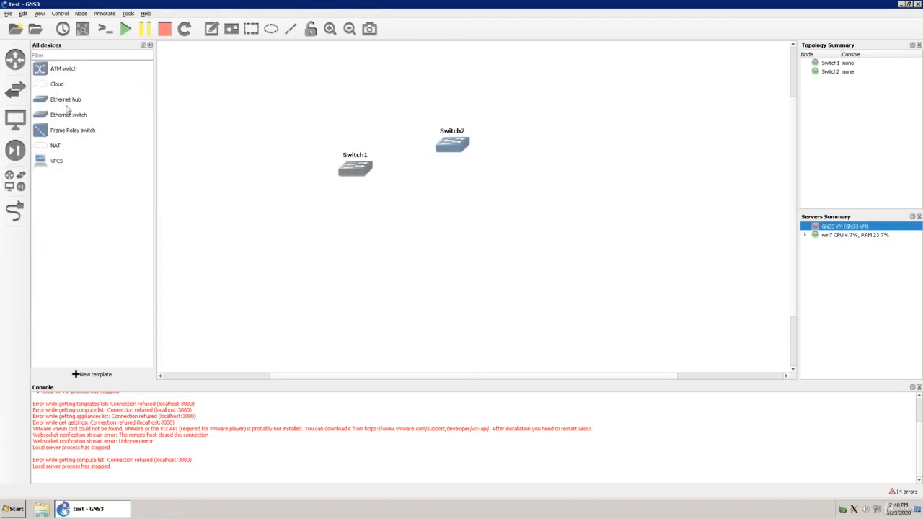
{"action": "left_click", "coordinate": [14, 187]}
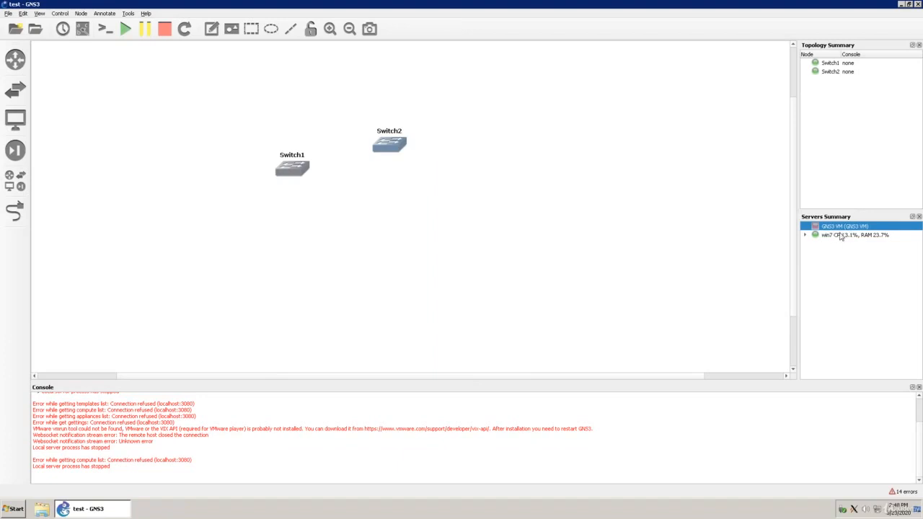
Start the GNS3 VM from Oracle VM VirtualBox Manager.
{"action": "mouse_move", "coordinate": [840, 238]}
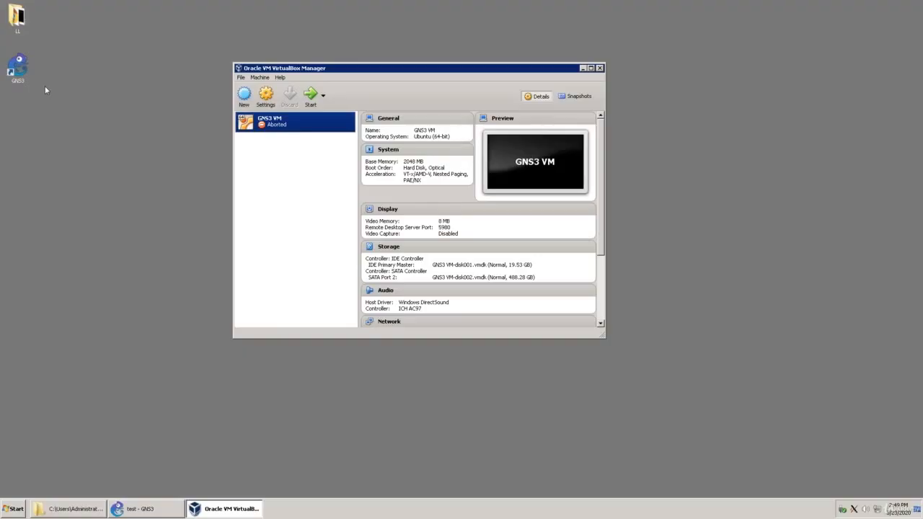
{"action": "left_click", "coordinate": [312, 97]}
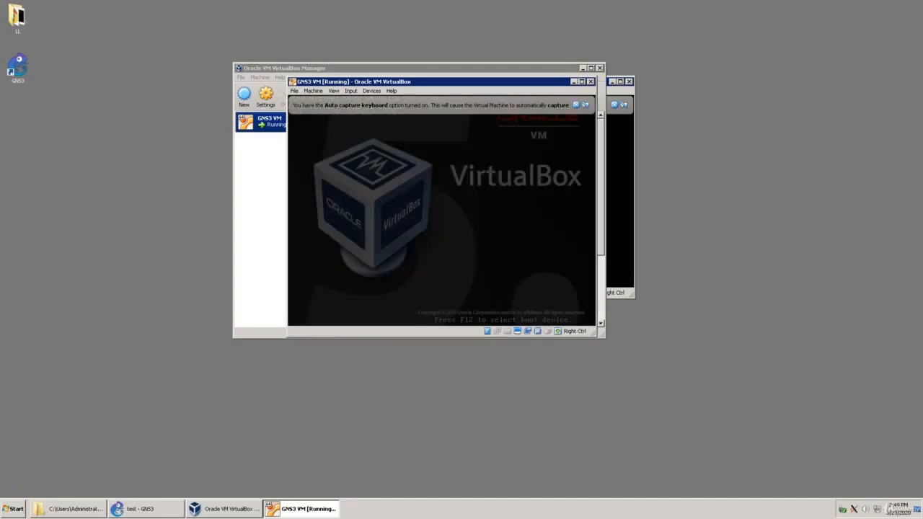
Switch back to GNS3 and review the main server, GNS3 VM and remote servers preferences.
{"action": "left_click", "coordinate": [142, 509]}
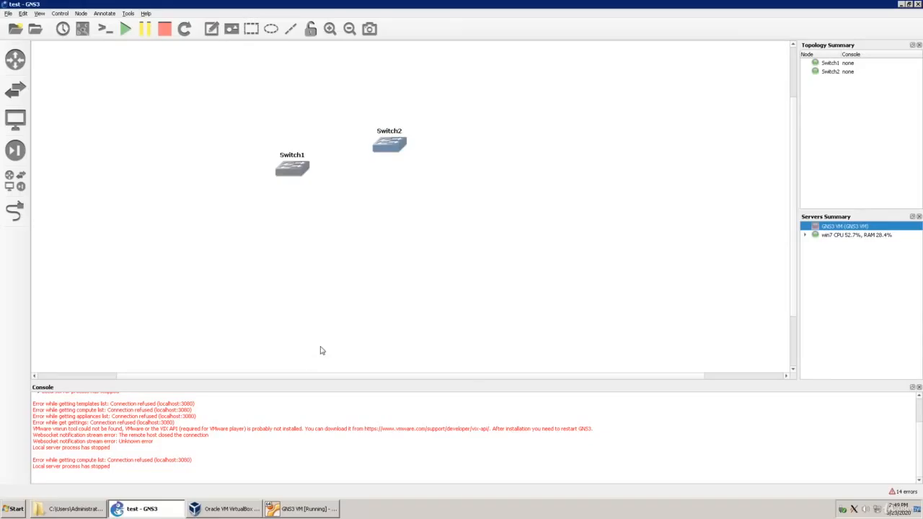
{"action": "left_click", "coordinate": [26, 15]}
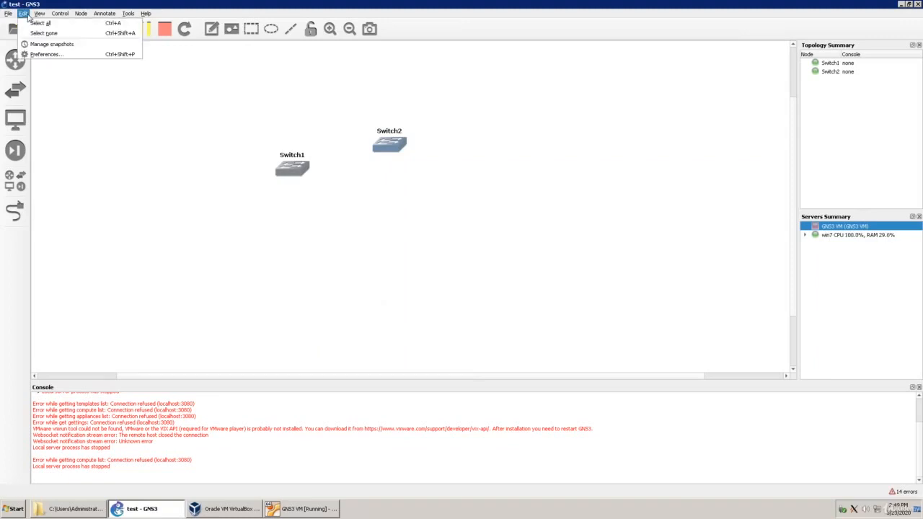
{"action": "left_click", "coordinate": [48, 58]}
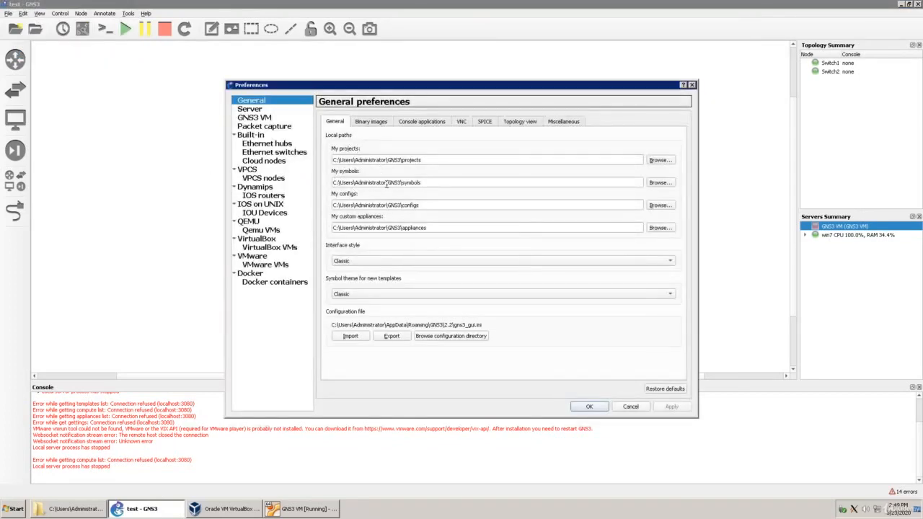
{"action": "left_click", "coordinate": [254, 110]}
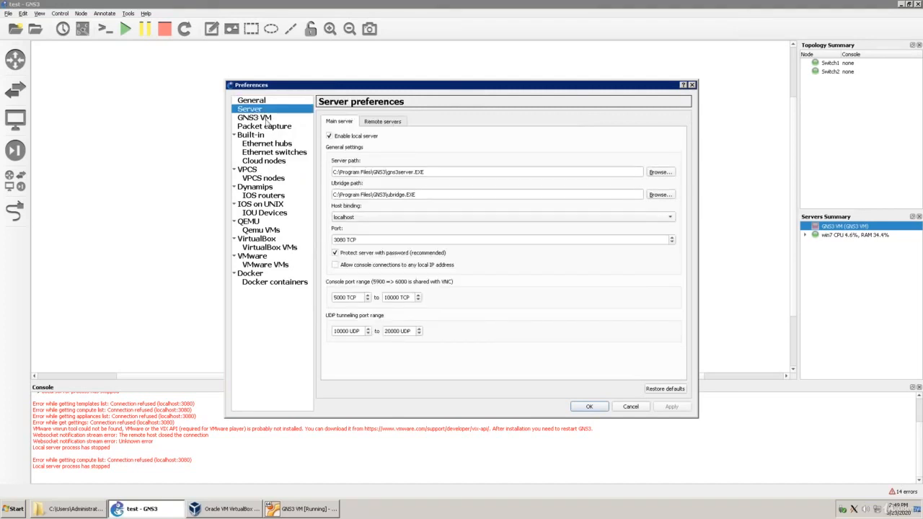
{"action": "left_click", "coordinate": [265, 119]}
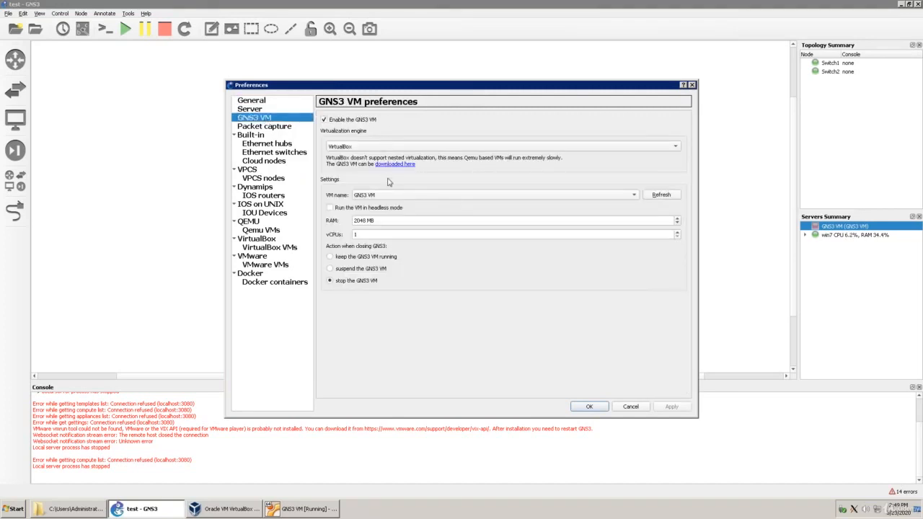
{"action": "left_click", "coordinate": [267, 109]}
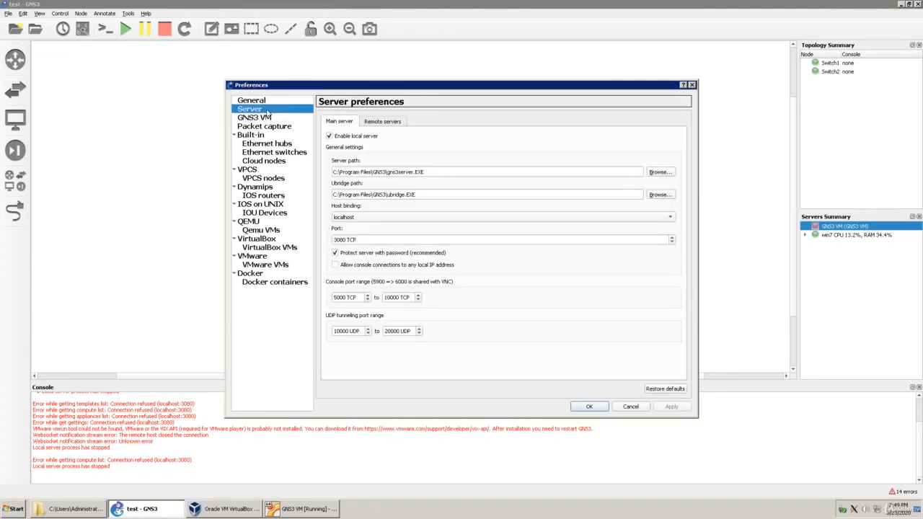
{"action": "left_click", "coordinate": [395, 121]}
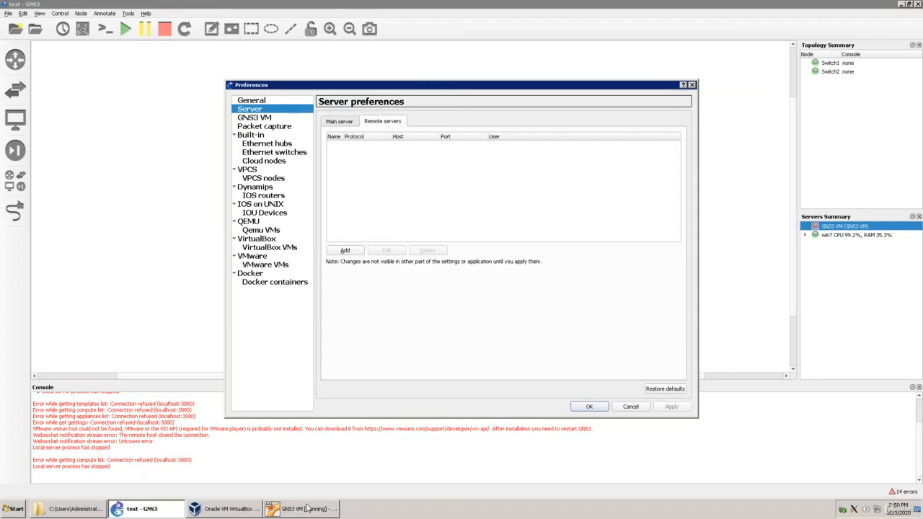
Switch to the running GNS3 VM window and dismiss its keyboard capture and mouse pointer integration notices.
{"action": "left_click", "coordinate": [308, 509]}
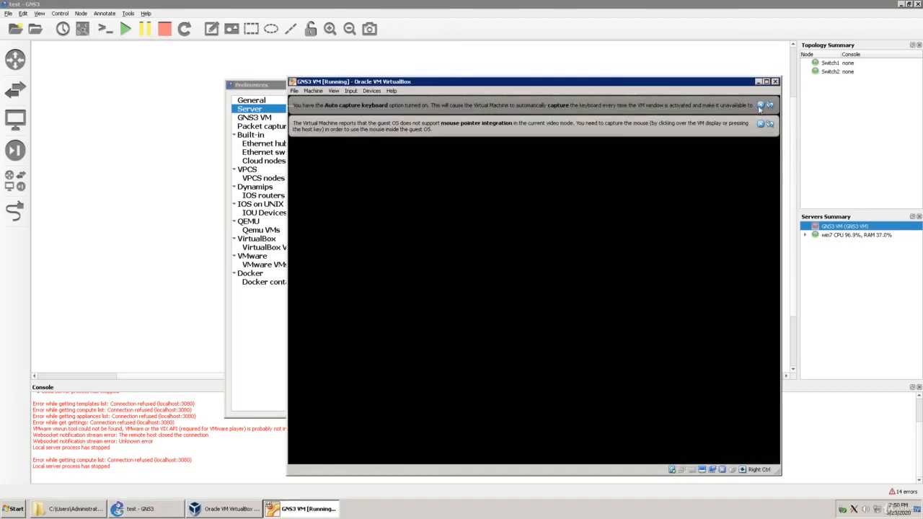
{"action": "left_click", "coordinate": [759, 106]}
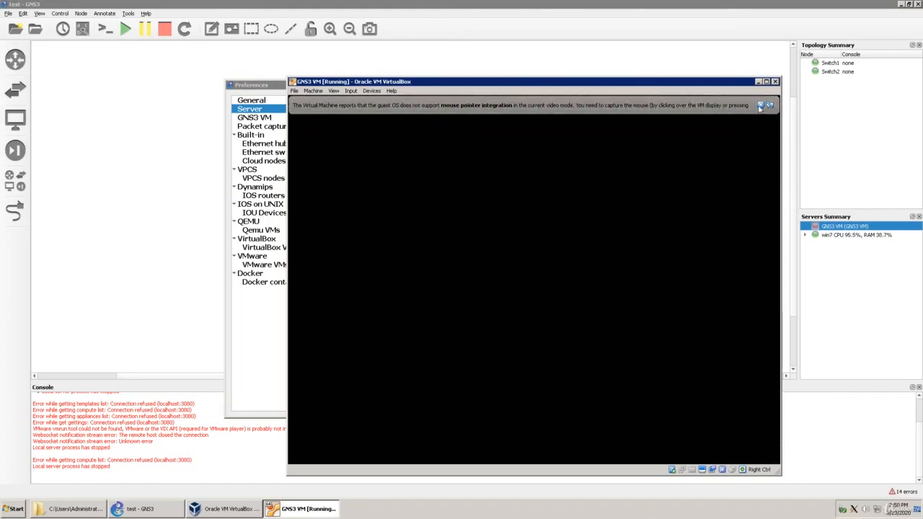
{"action": "left_click", "coordinate": [760, 106]}
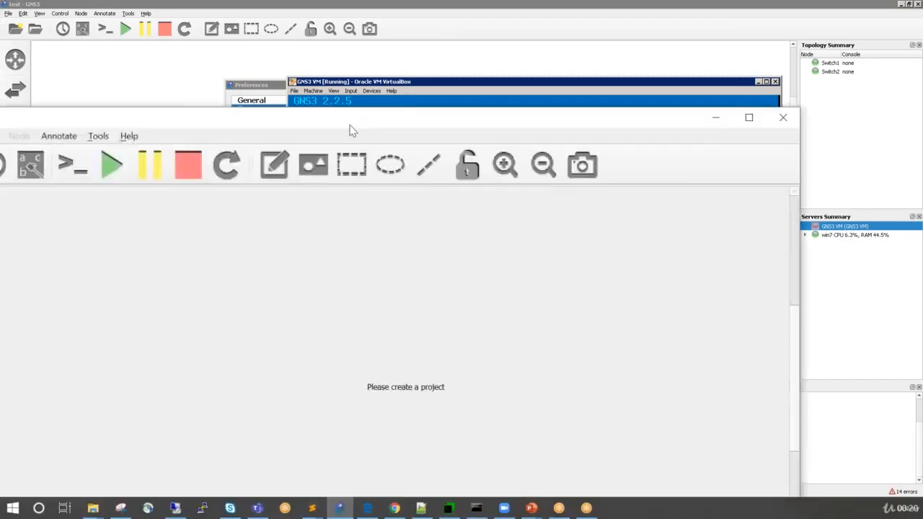
Maximize the empty GNS3 window and create a new project named test10.
{"action": "left_click_drag", "start_coordinate": [360, 115], "coordinate": [382, 10]}
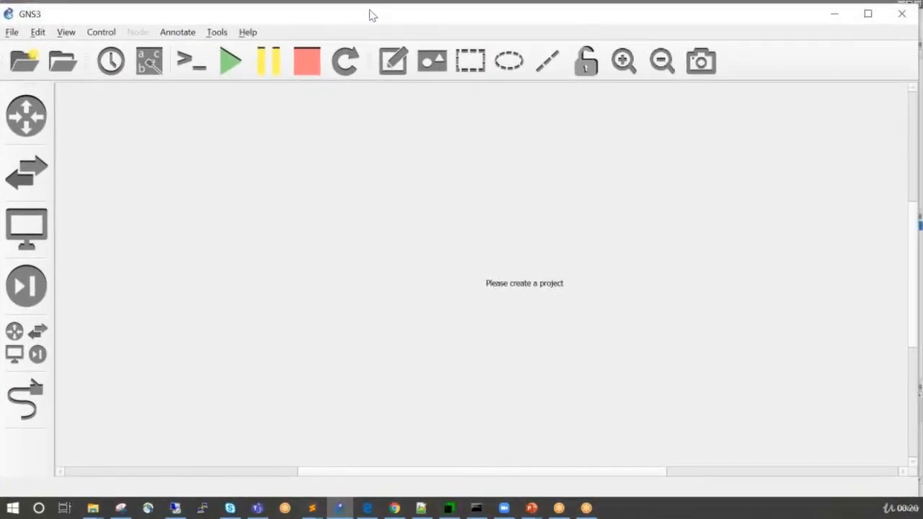
{"action": "left_click_drag", "start_coordinate": [281, 14], "coordinate": [281, 1]}
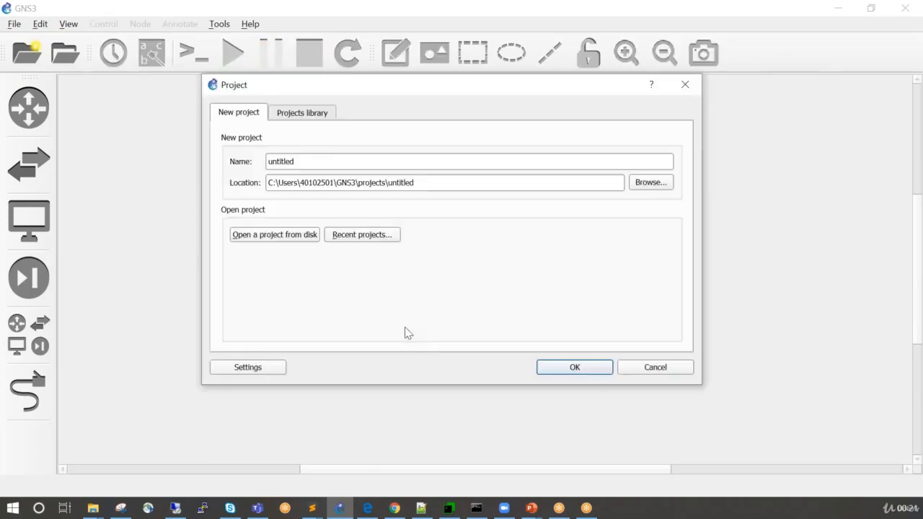
{"action": "left_click", "coordinate": [314, 161]}
{"action": "key", "text": "BackSpace"}
{"action": "key", "text": "BackSpace"}
{"action": "key", "text": "BackSpace"}
{"action": "key", "text": "BackSpace"}
{"action": "key", "text": "BackSpace"}
{"action": "key", "text": "BackSpace"}
{"action": "key", "text": "BackSpace"}
{"action": "key", "text": "BackSpace"}
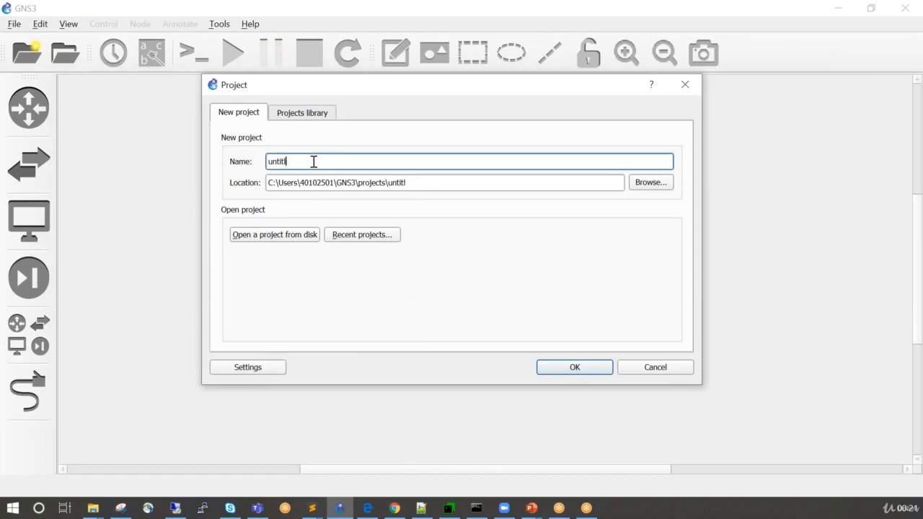
{"action": "type", "text": "test10"}
{"action": "key", "text": "Return"}
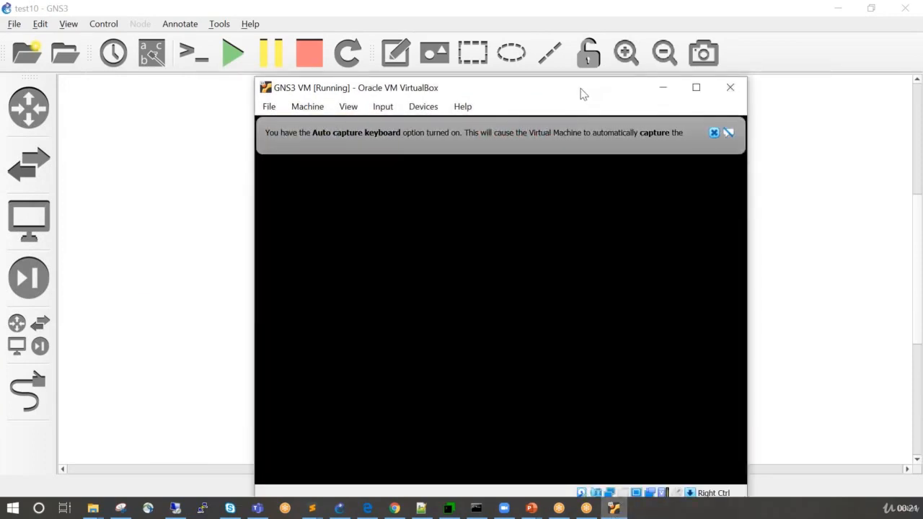
Move the booting GNS3 VM window further up the screen and dismiss both of its notices.
{"action": "left_click_drag", "start_coordinate": [586, 91], "coordinate": [640, 57]}
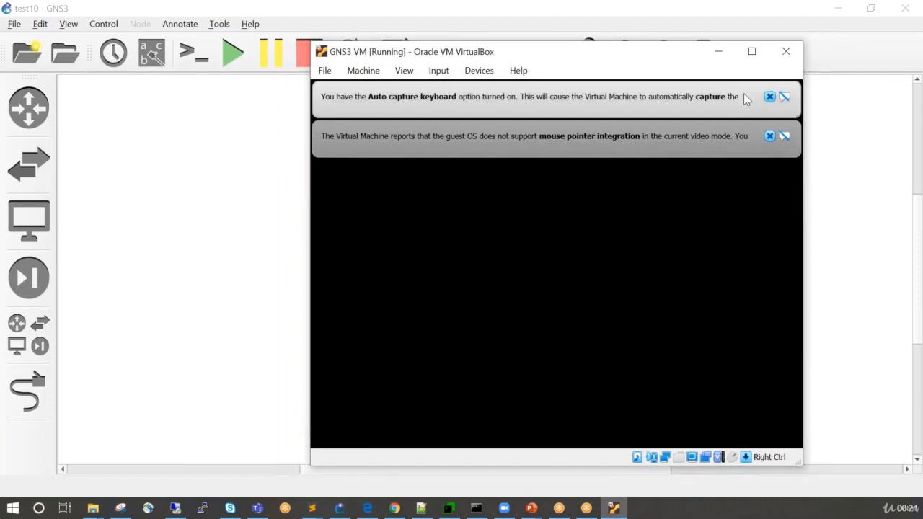
{"action": "left_click", "coordinate": [769, 98]}
{"action": "left_click", "coordinate": [769, 97]}
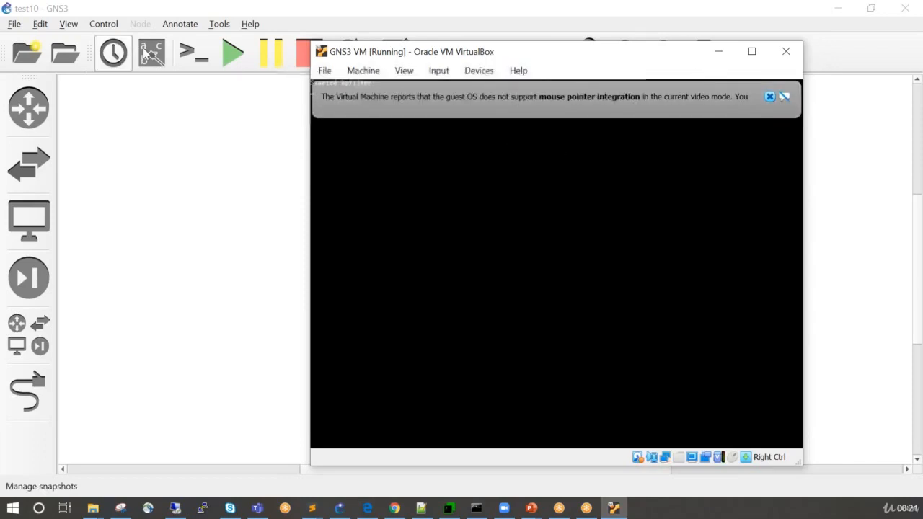
{"action": "left_click", "coordinate": [769, 97]}
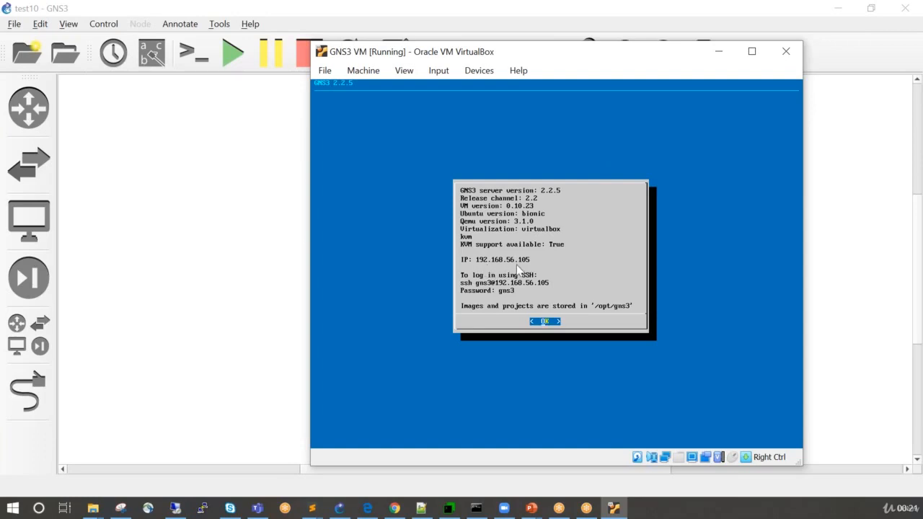
Open the GNS3 preferences for project test10 and review the main server and remote servers settings.
{"action": "left_click", "coordinate": [40, 24]}
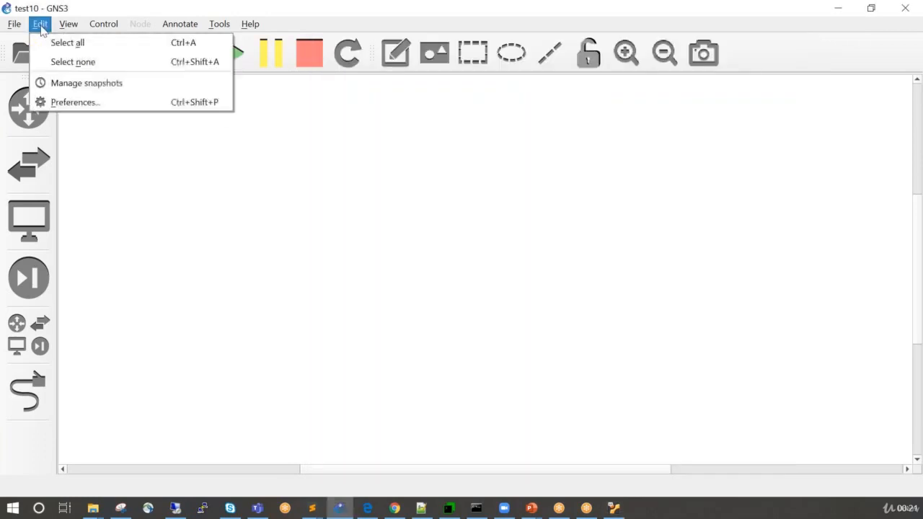
{"action": "left_click", "coordinate": [66, 106]}
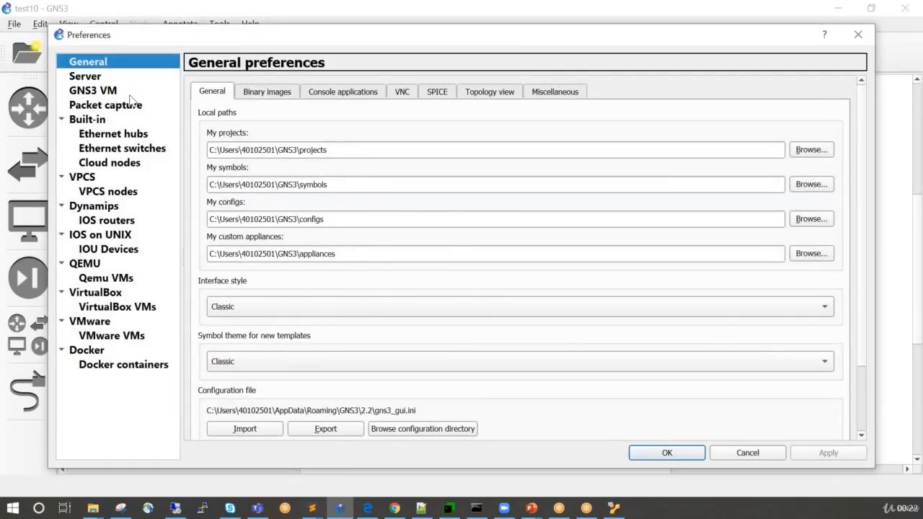
{"action": "left_click", "coordinate": [85, 76]}
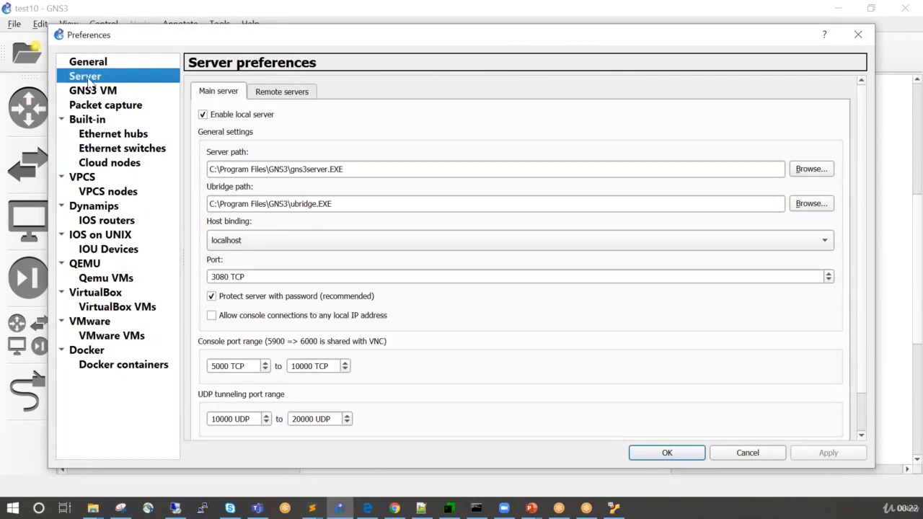
{"action": "left_click", "coordinate": [257, 94]}
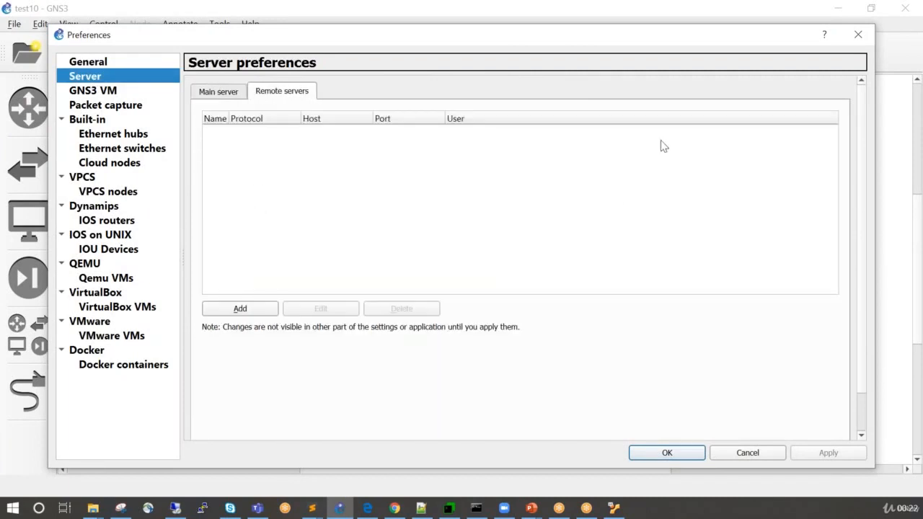
{"action": "left_click", "coordinate": [224, 91]}
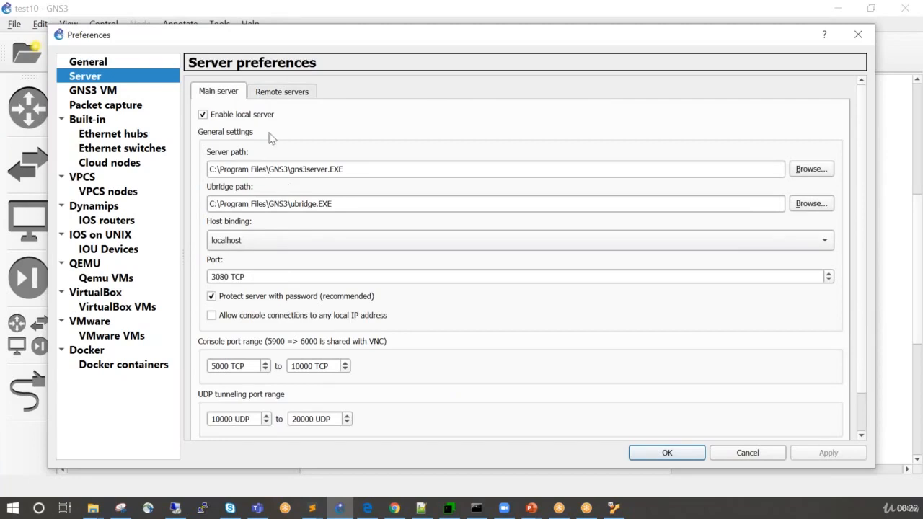
{"action": "left_click", "coordinate": [271, 93]}
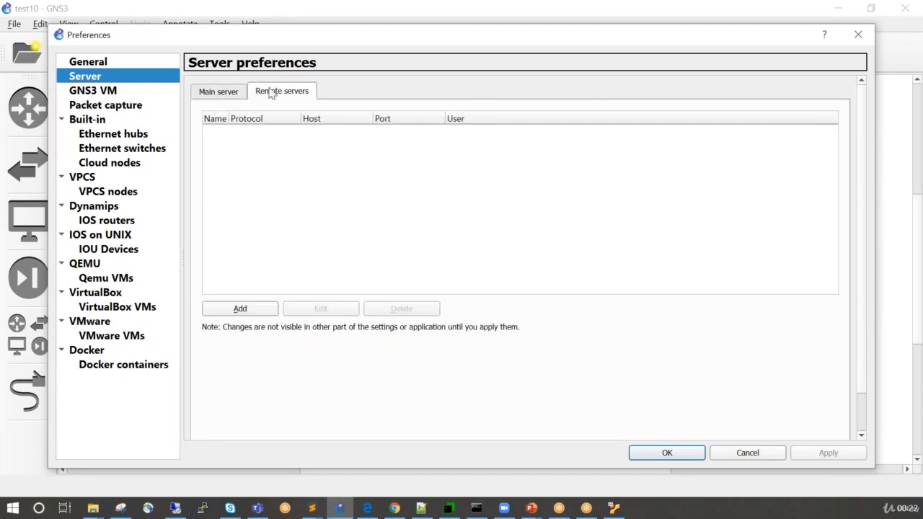
Add a remote server named gns3 with host 192.168.56.105.
{"action": "left_click", "coordinate": [240, 310]}
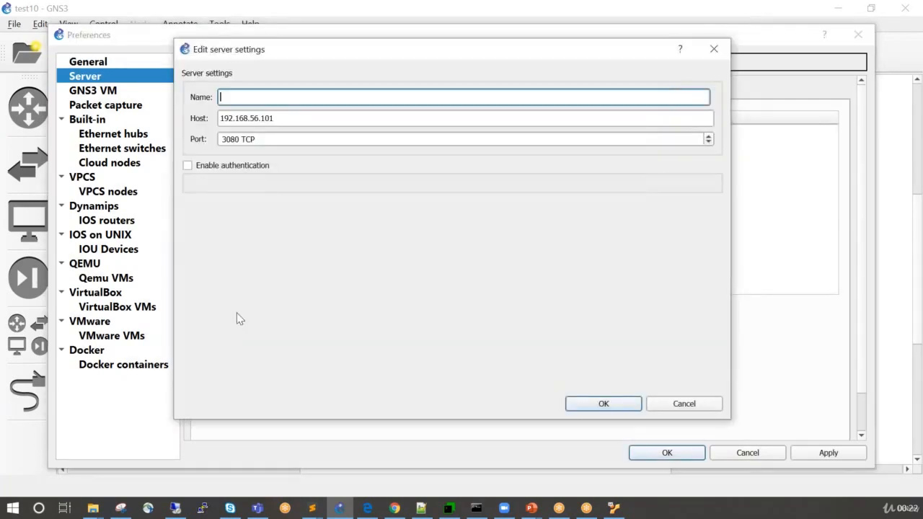
{"action": "left_click", "coordinate": [280, 121]}
{"action": "key", "text": "BackSpace"}
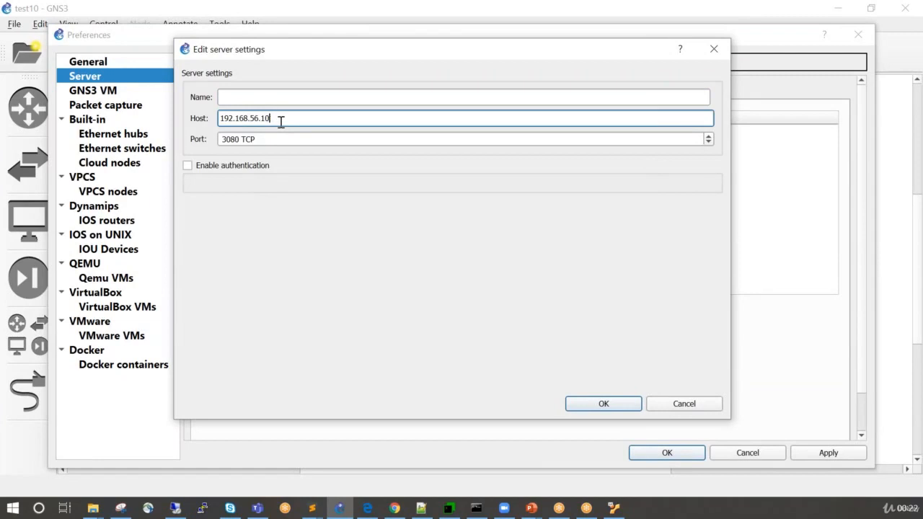
{"action": "type", "text": "5"}
{"action": "left_click", "coordinate": [316, 96]}
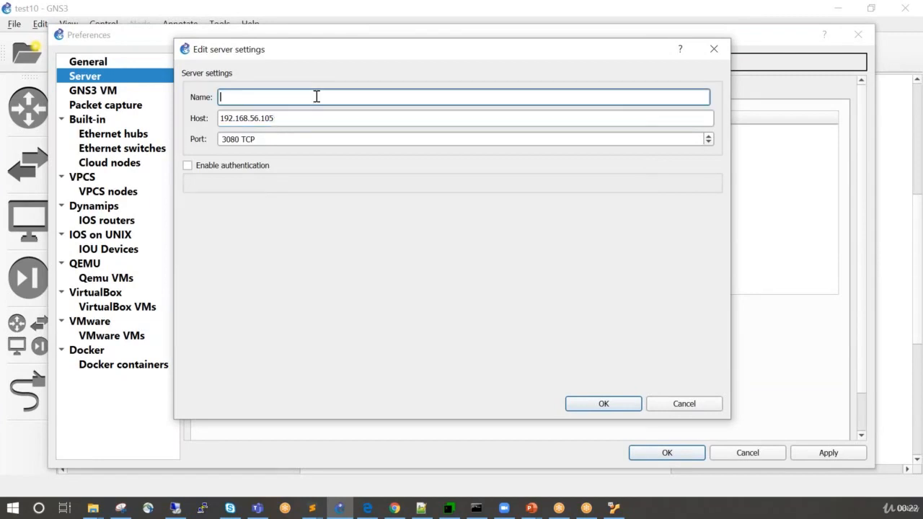
{"action": "type", "text": "gns3"}
{"action": "left_click", "coordinate": [613, 407]}
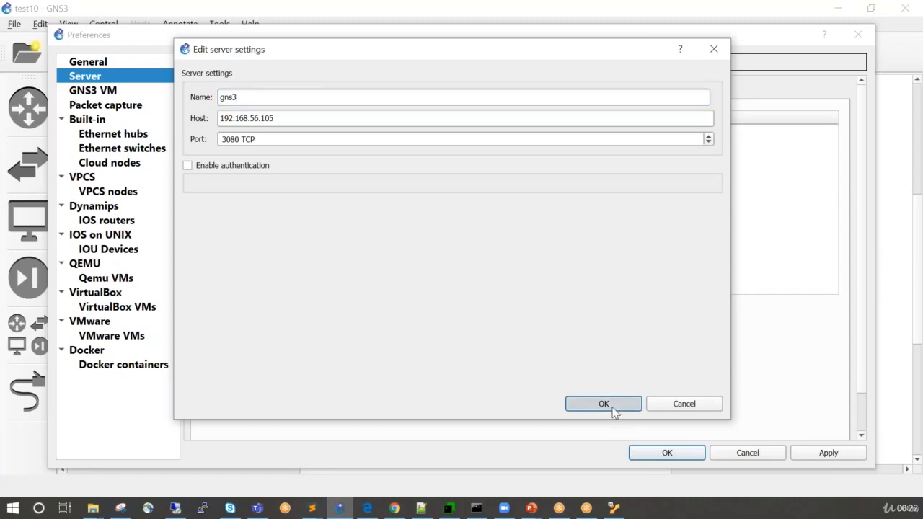
Apply the new remote server, and accept the preferences after checking the GNS3 VM settings.
{"action": "left_click", "coordinate": [814, 452]}
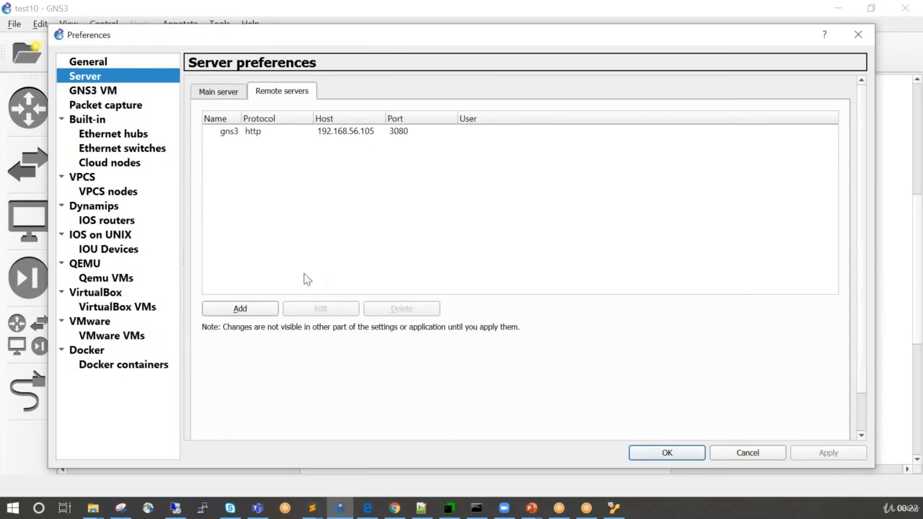
{"action": "left_click", "coordinate": [99, 90]}
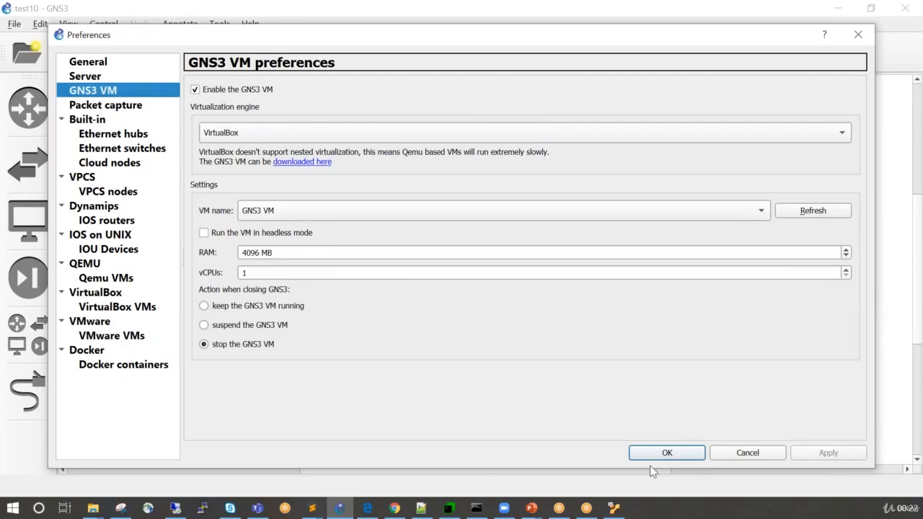
{"action": "left_click", "coordinate": [667, 456]}
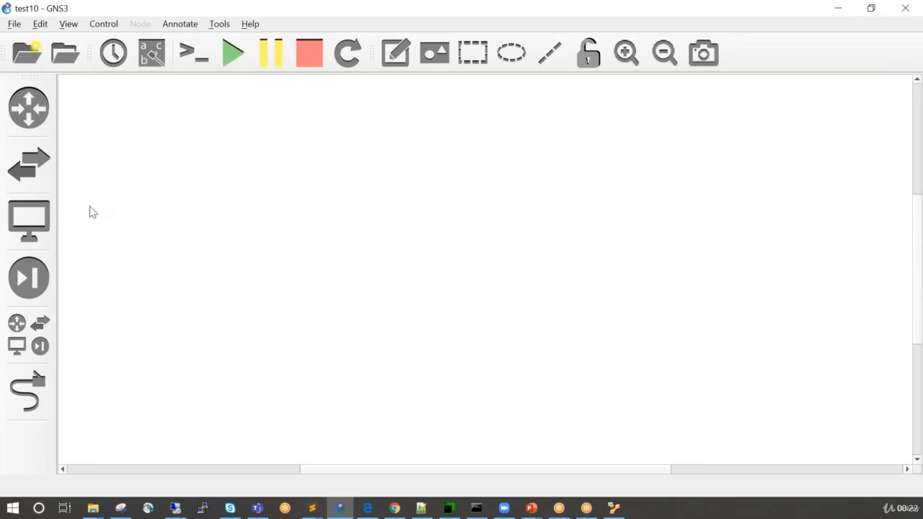
Check the available end devices, and start a new template by installing an appliance from the GNS3 server.
{"action": "left_click", "coordinate": [39, 222]}
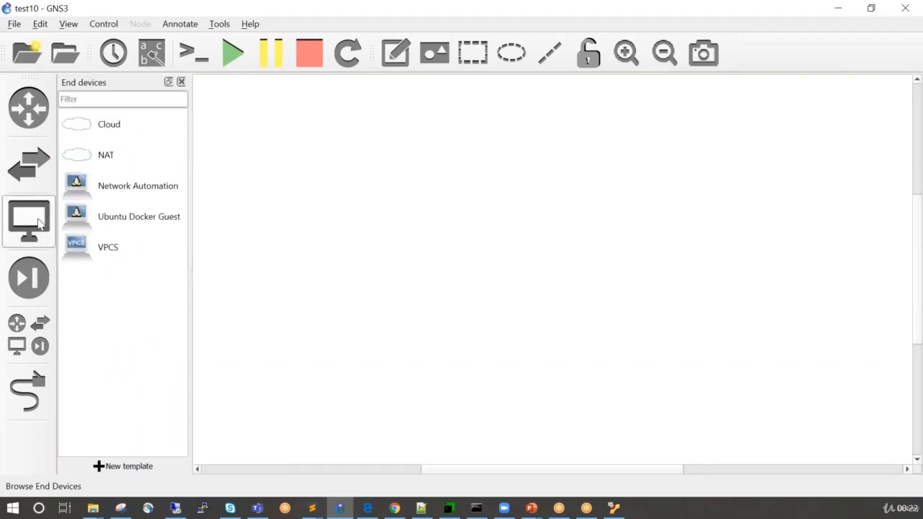
{"action": "left_click", "coordinate": [132, 195]}
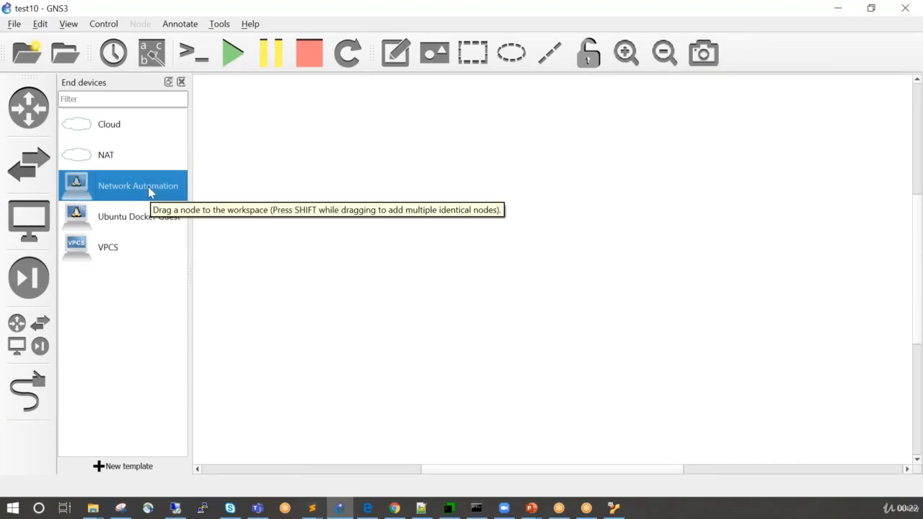
{"action": "left_click", "coordinate": [124, 221]}
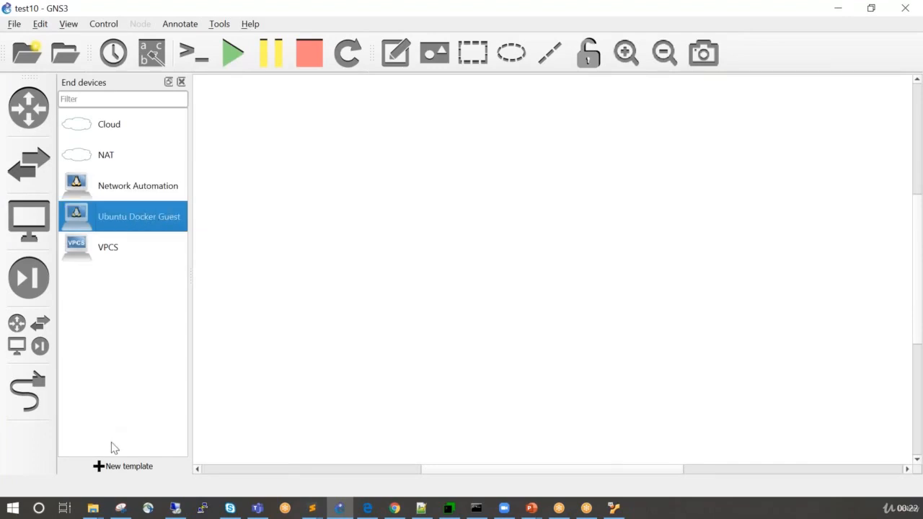
{"action": "left_click", "coordinate": [126, 467]}
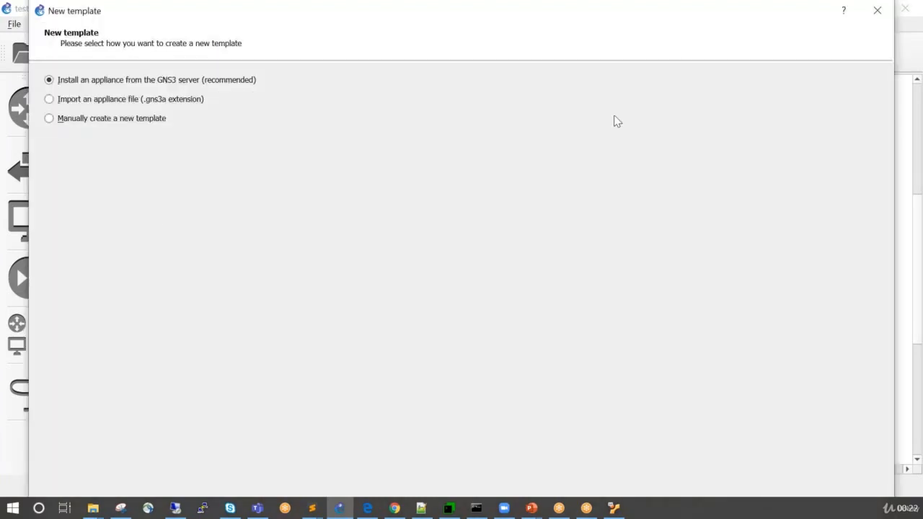
{"action": "left_click_drag", "start_coordinate": [673, 14], "coordinate": [632, 22]}
{"action": "left_click", "coordinate": [760, 479]}
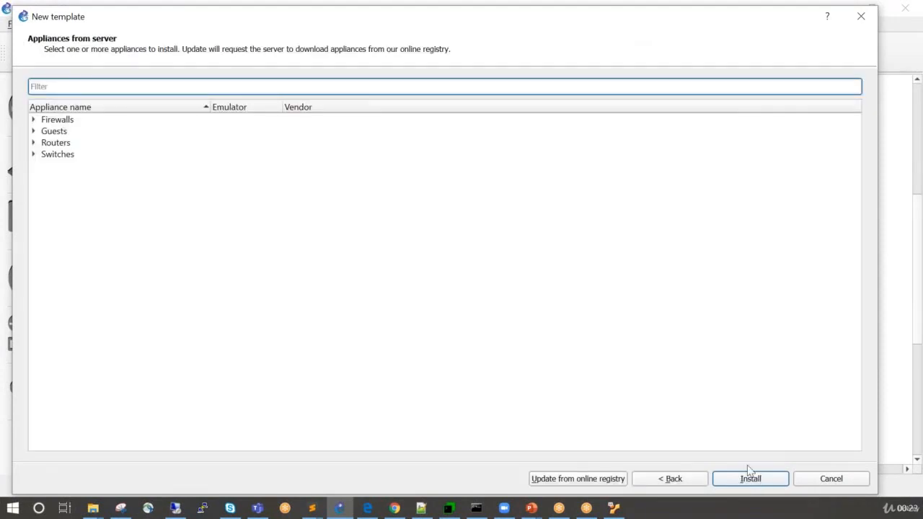
Examine the server appliances offered under Firewalls, Guests, Routers and Switches.
{"action": "left_click", "coordinate": [34, 120]}
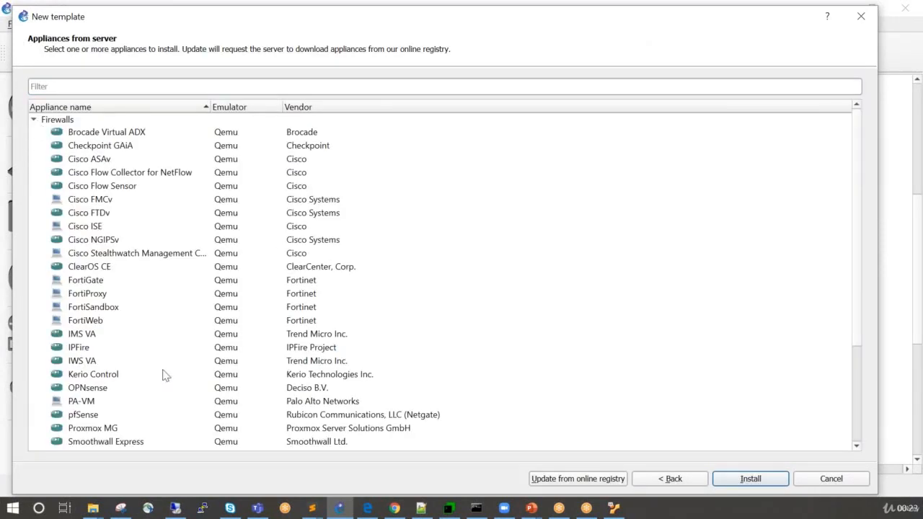
{"action": "left_click", "coordinate": [34, 119]}
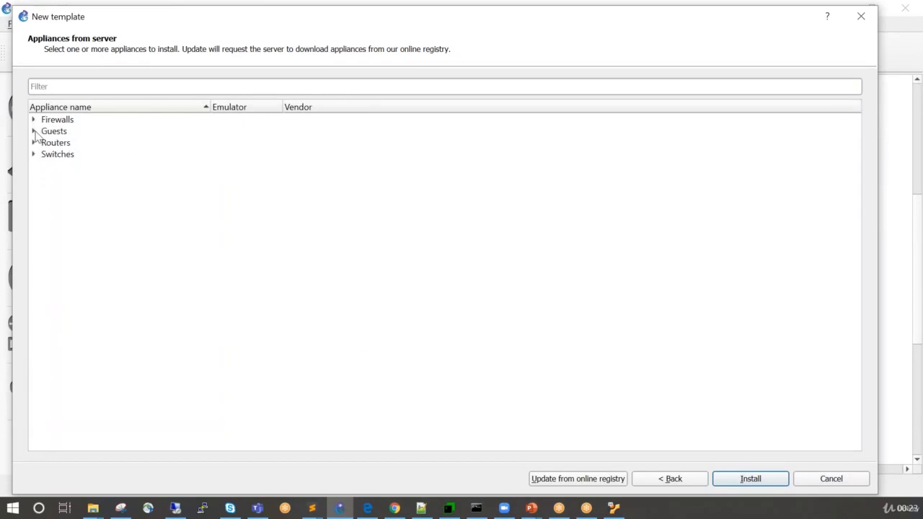
{"action": "left_click", "coordinate": [34, 131]}
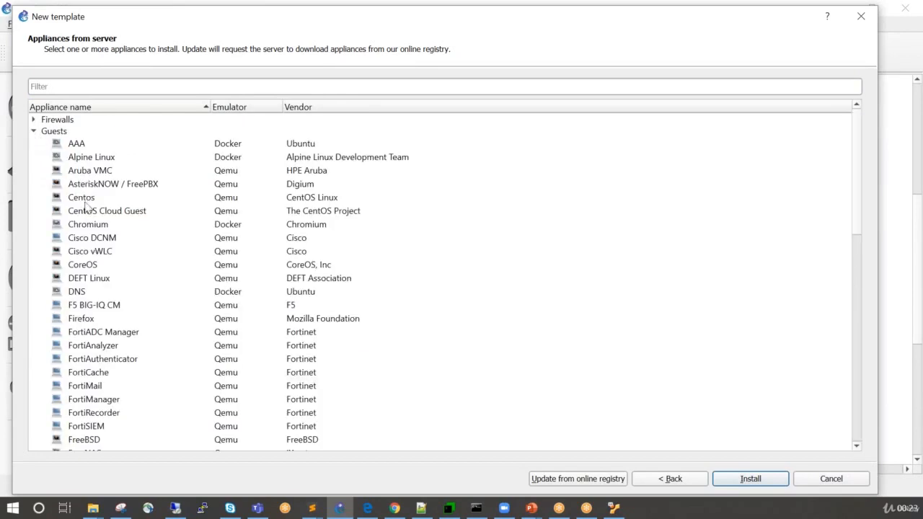
{"action": "left_click", "coordinate": [34, 131]}
{"action": "left_click", "coordinate": [34, 143]}
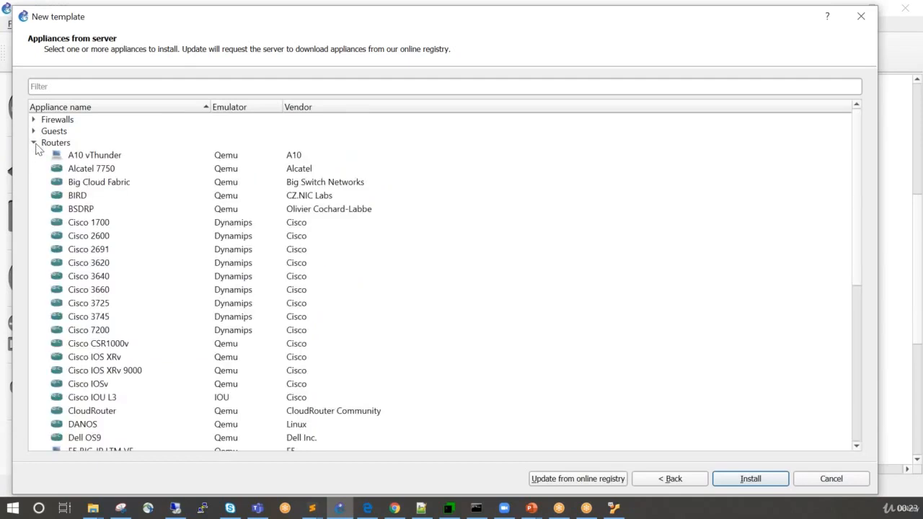
{"action": "left_click", "coordinate": [34, 143]}
{"action": "left_click", "coordinate": [34, 154]}
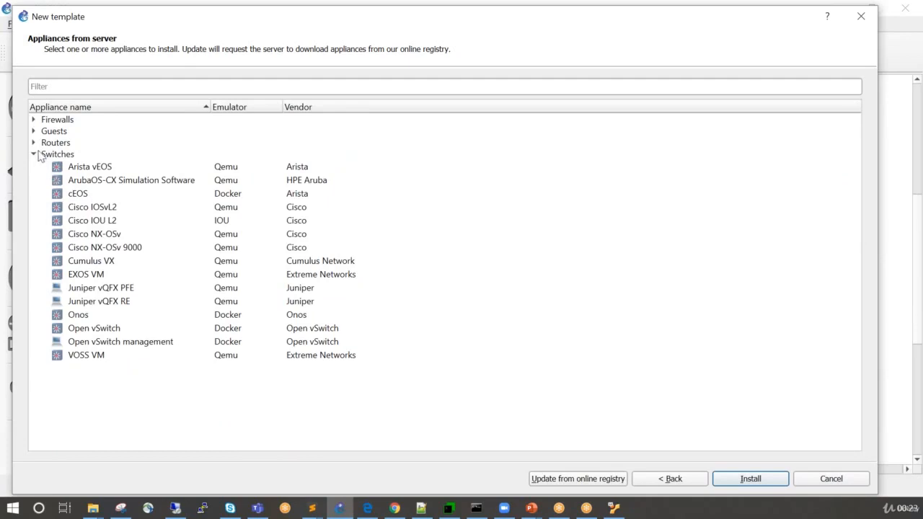
{"action": "left_click", "coordinate": [33, 143]}
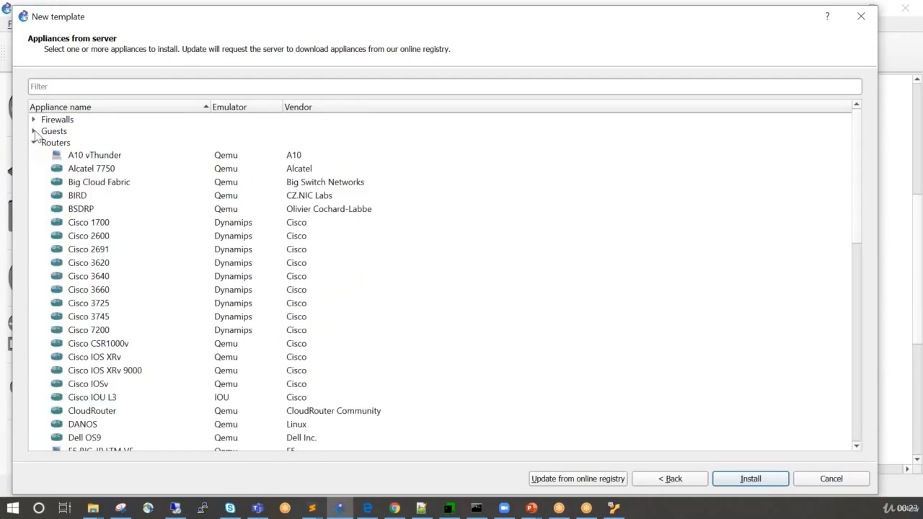
{"action": "left_click", "coordinate": [33, 131]}
Filter the appliances for "autom", walk through the Network Automation installation on the GNS3 VM, and cancel it before finishing.
{"action": "left_click", "coordinate": [110, 87]}
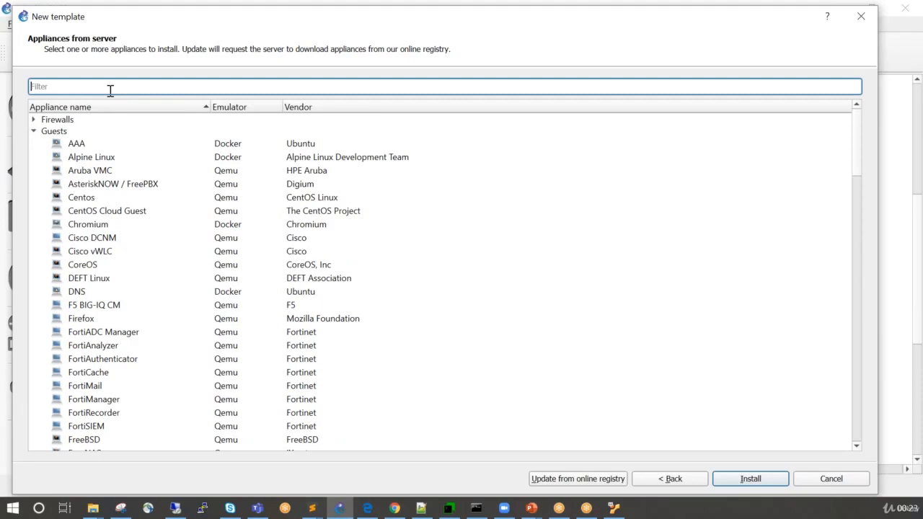
{"action": "type", "text": "autom"}
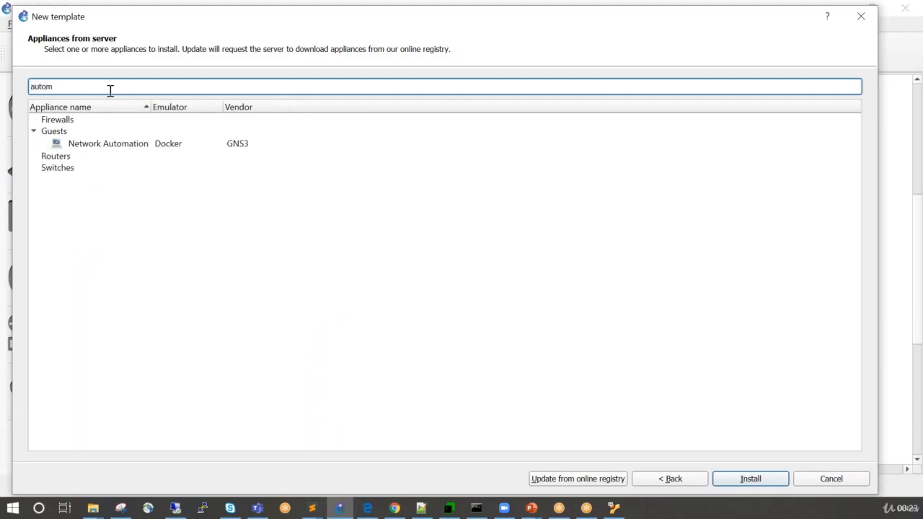
{"action": "left_click", "coordinate": [133, 143]}
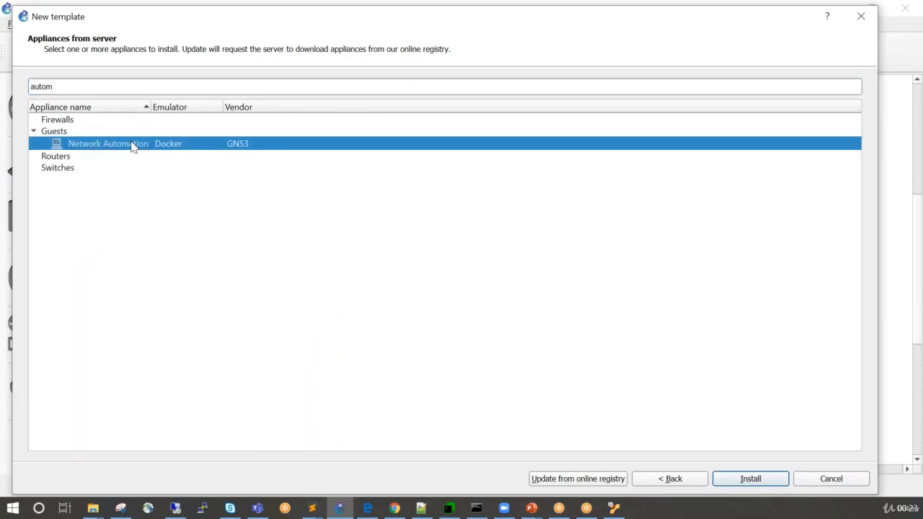
{"action": "left_click", "coordinate": [749, 479]}
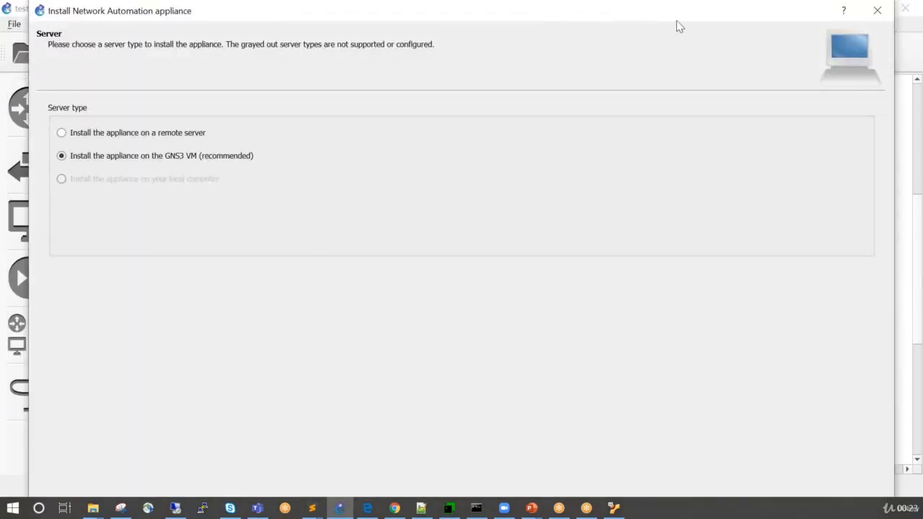
{"action": "left_click_drag", "start_coordinate": [666, 10], "coordinate": [633, 36]}
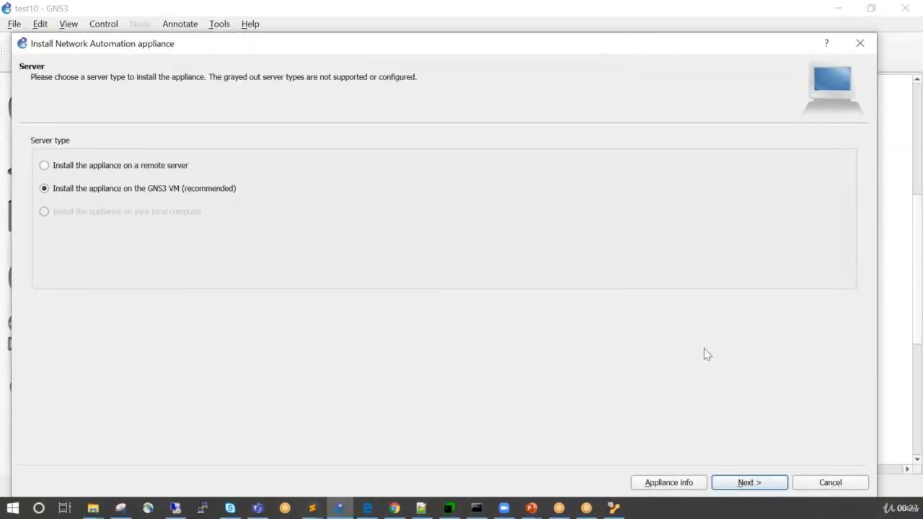
{"action": "left_click", "coordinate": [746, 484]}
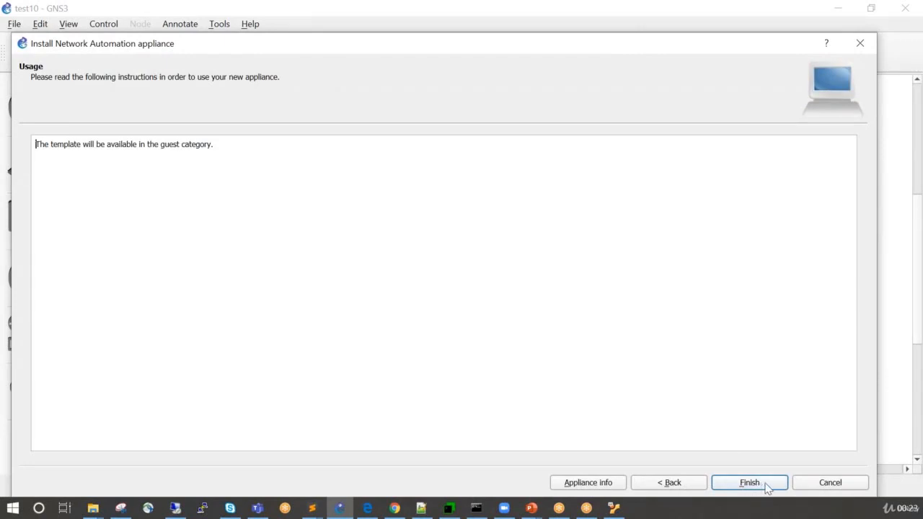
{"action": "left_click", "coordinate": [809, 488]}
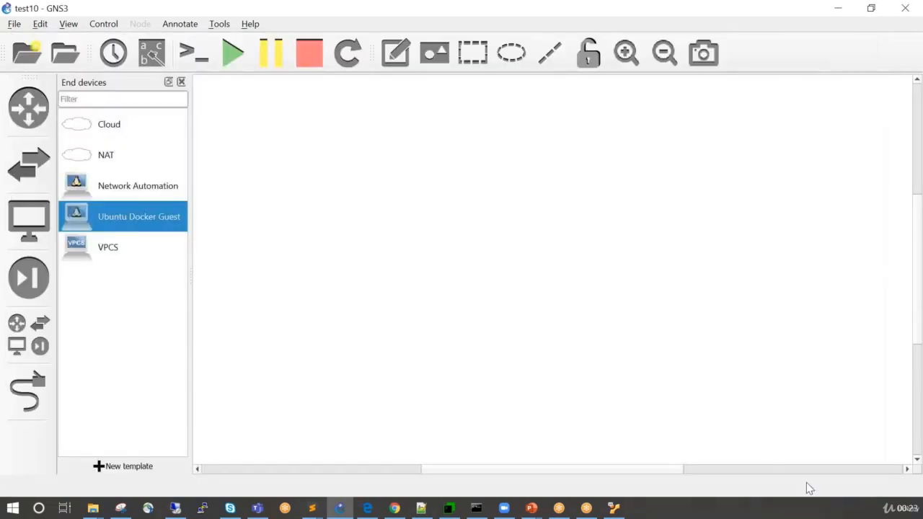
Review the Network Automation and Ubuntu Docker Guest end devices and the Cisco IOSv 15.7(3)M3 router template.
{"action": "left_click", "coordinate": [151, 197]}
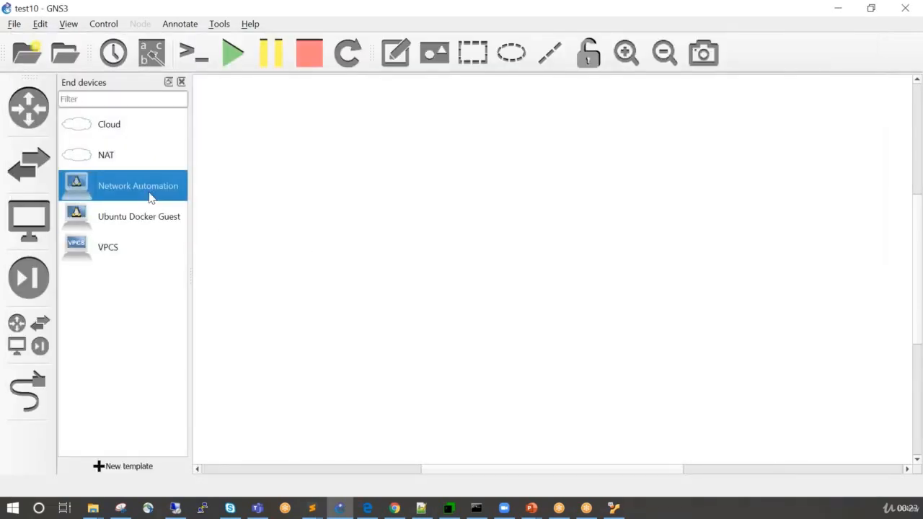
{"action": "left_click", "coordinate": [120, 216]}
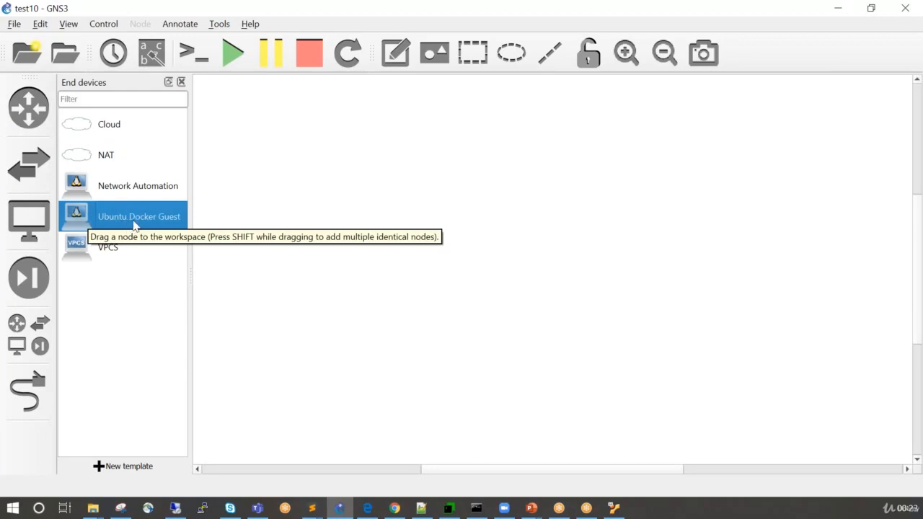
{"action": "left_click", "coordinate": [38, 119]}
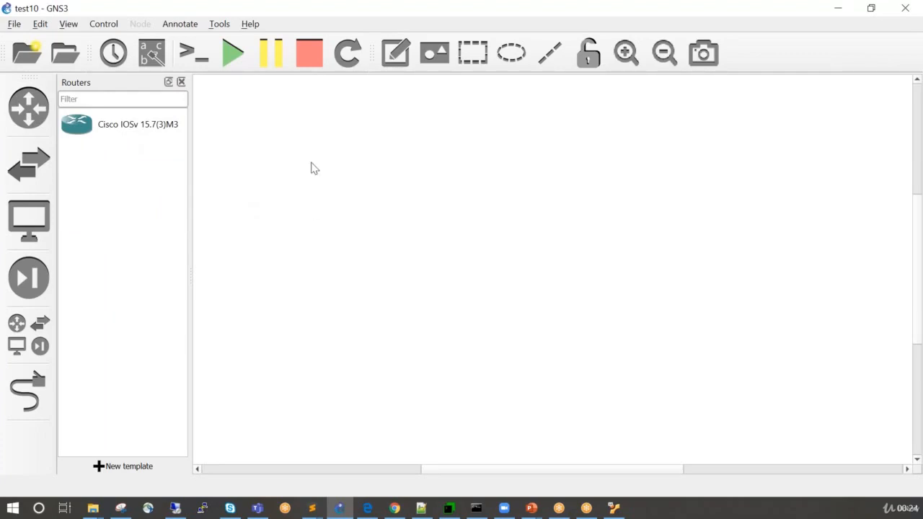
{"action": "left_click", "coordinate": [159, 135]}
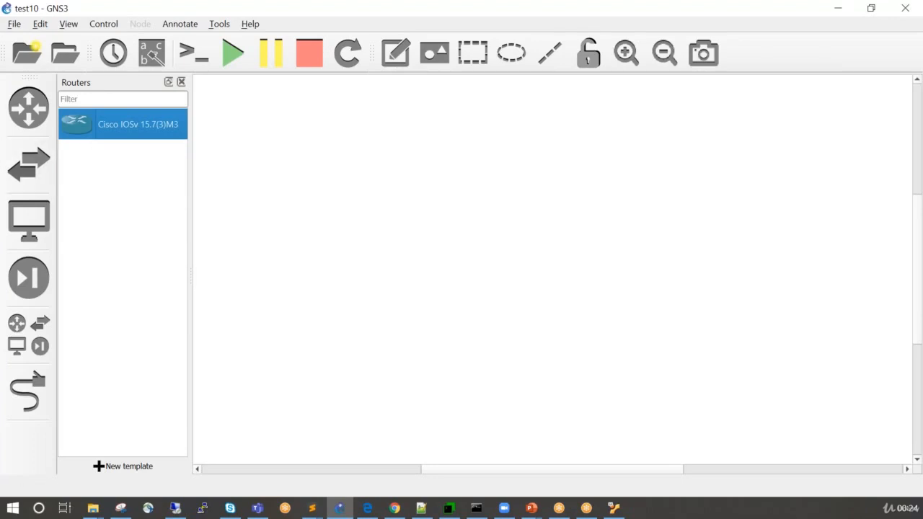
Switch to File Explorer, examine the image files in the NPdesi folder's VIRL Image subfolder, and return to GNS3.
{"action": "left_click", "coordinate": [93, 508]}
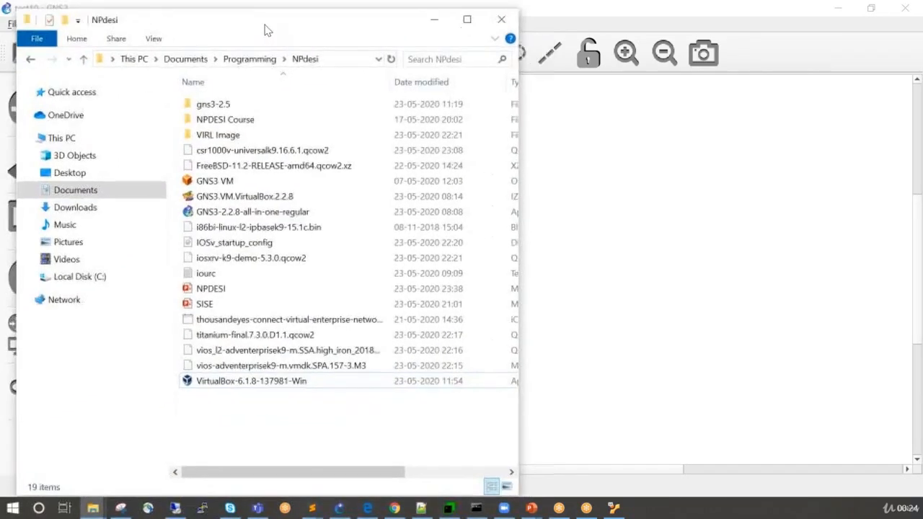
{"action": "left_click_drag", "start_coordinate": [265, 30], "coordinate": [257, 26]}
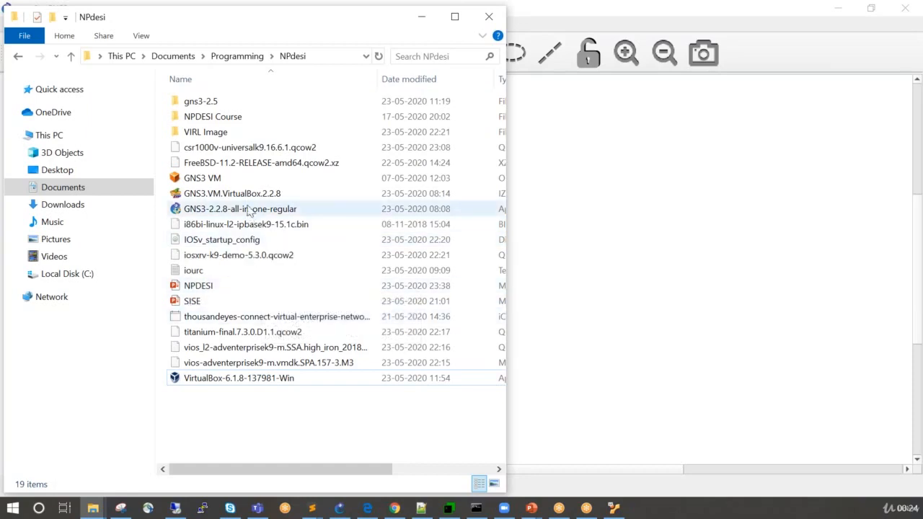
{"action": "double_click", "coordinate": [216, 134]}
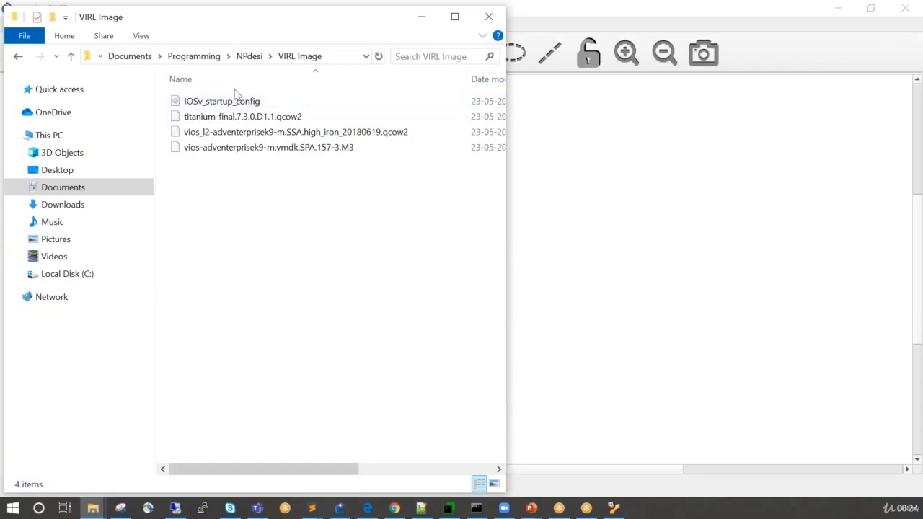
{"action": "left_click_drag", "start_coordinate": [247, 19], "coordinate": [0, 62]}
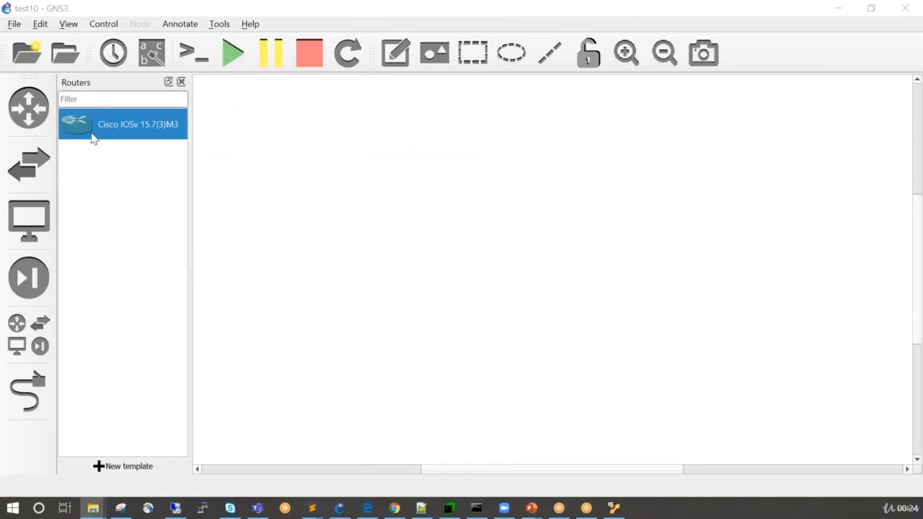
Start a new template from the switch devices using the GNS3 server appliances, and expand the Switches category.
{"action": "left_click", "coordinate": [29, 164]}
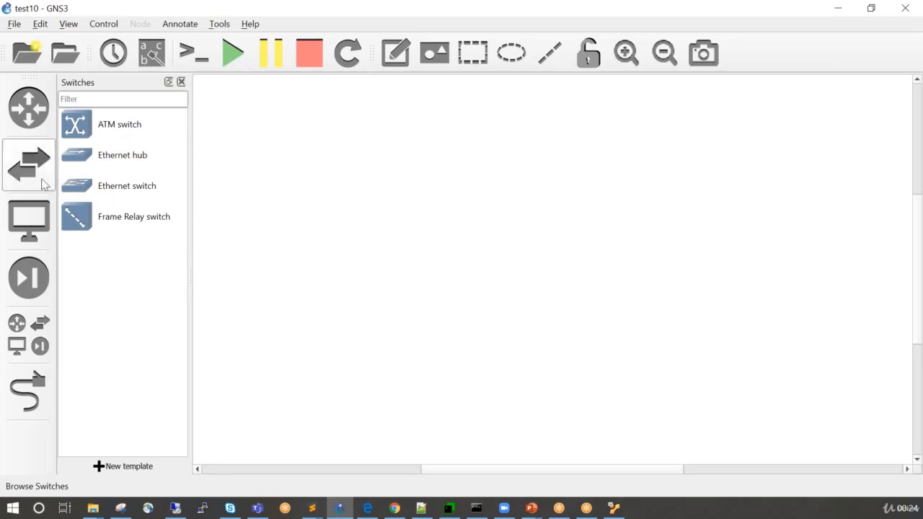
{"action": "left_click", "coordinate": [123, 470]}
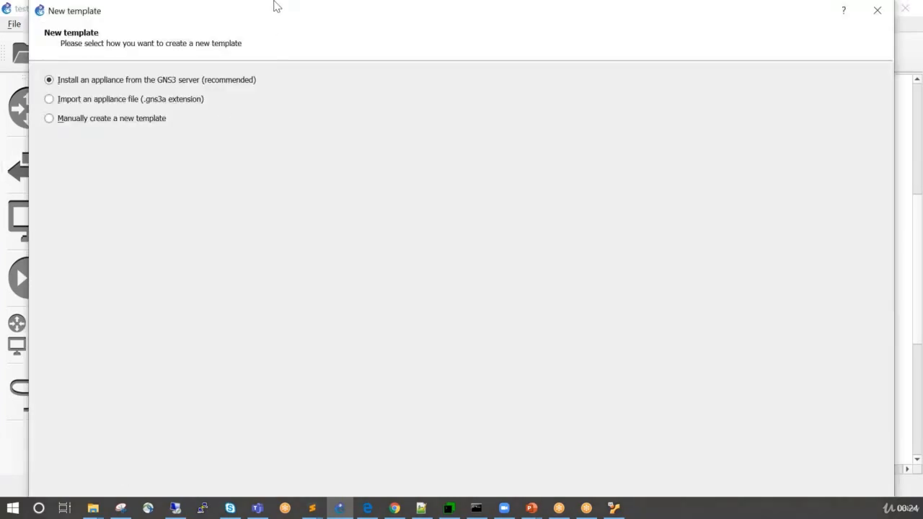
{"action": "left_click_drag", "start_coordinate": [274, 14], "coordinate": [263, 38]}
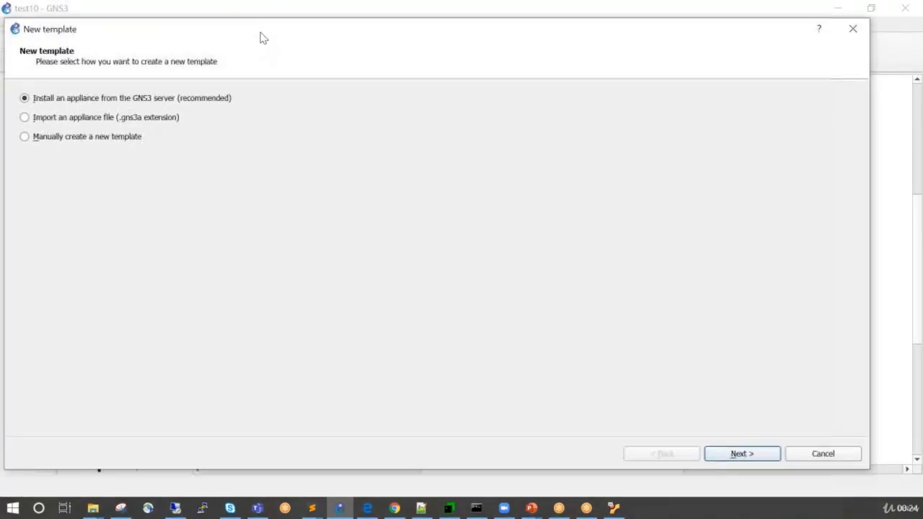
{"action": "left_click", "coordinate": [717, 460]}
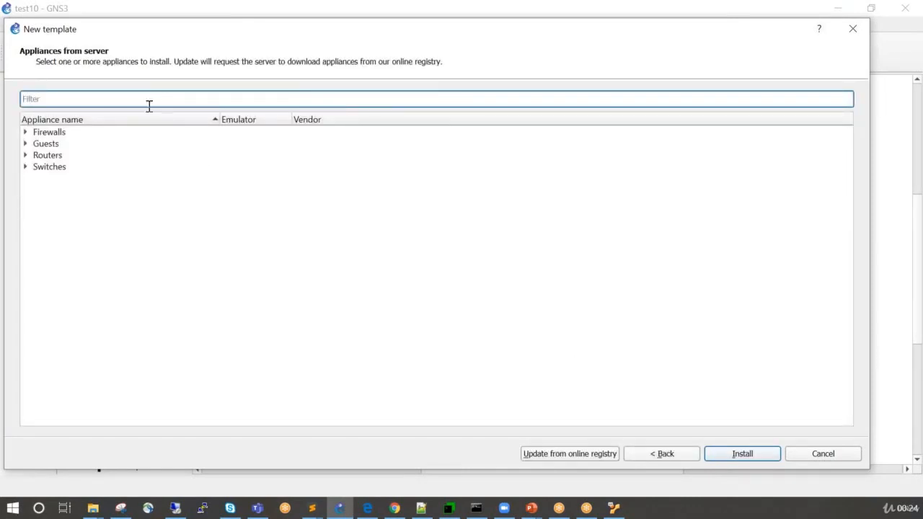
{"action": "left_click", "coordinate": [26, 167]}
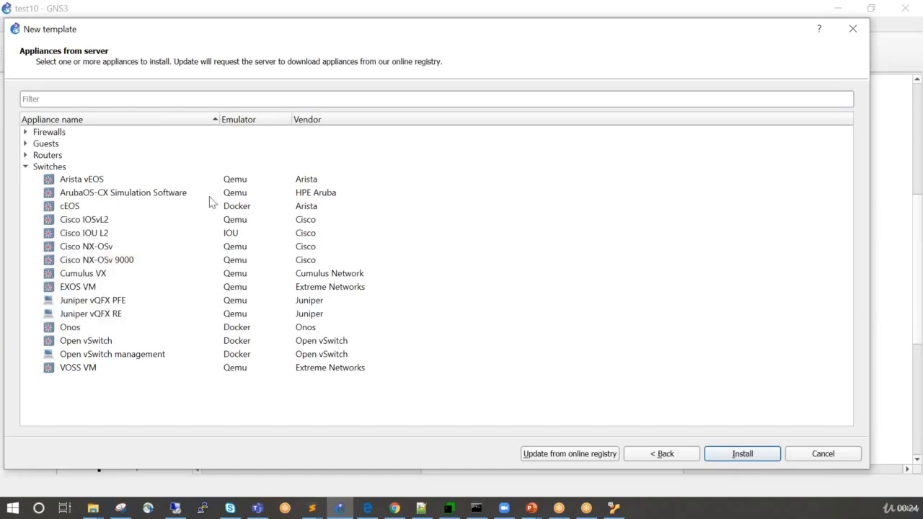
Start installing the Cisco IOSvL2 appliance on the GNS3 VM with the qemu binary /usr/bin/qemu-system-x86_64 (v3.1.0).
{"action": "mouse_move", "coordinate": [129, 222]}
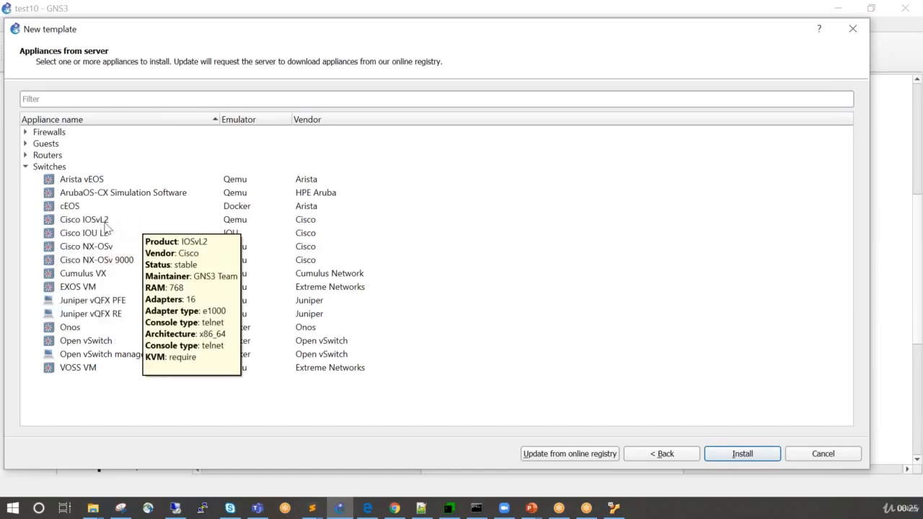
{"action": "left_click", "coordinate": [109, 227]}
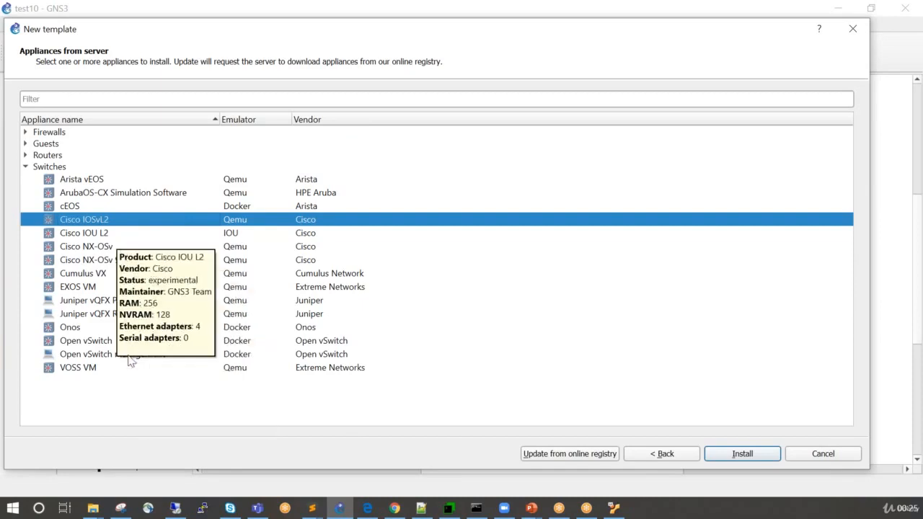
{"action": "left_click", "coordinate": [728, 454]}
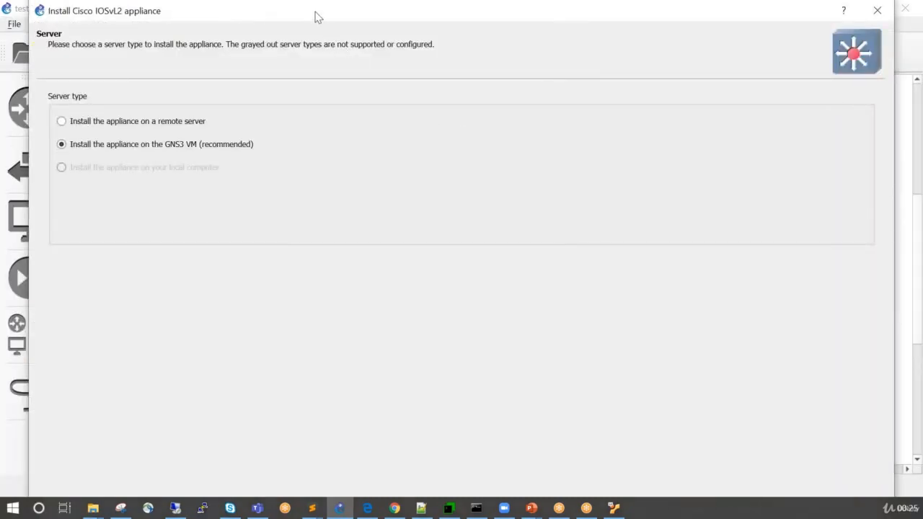
{"action": "left_click_drag", "start_coordinate": [313, 16], "coordinate": [268, 27]}
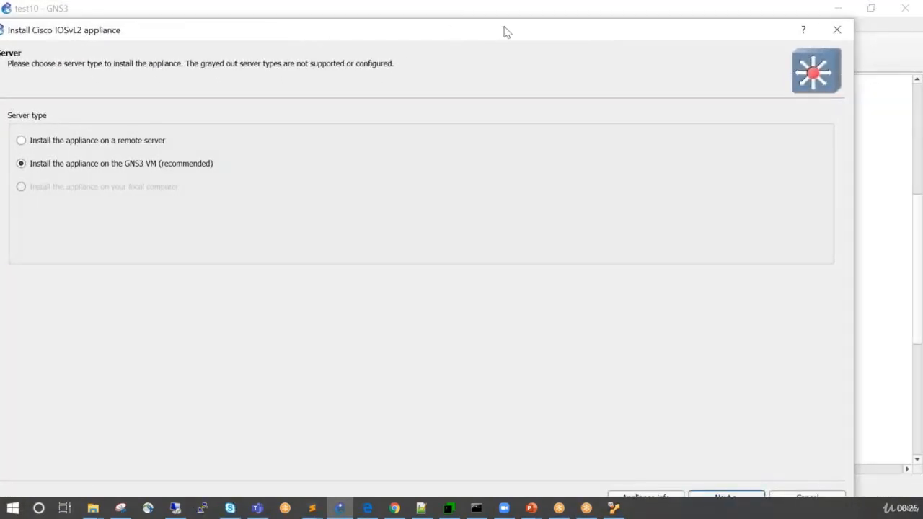
{"action": "left_click_drag", "start_coordinate": [605, 31], "coordinate": [611, 21]}
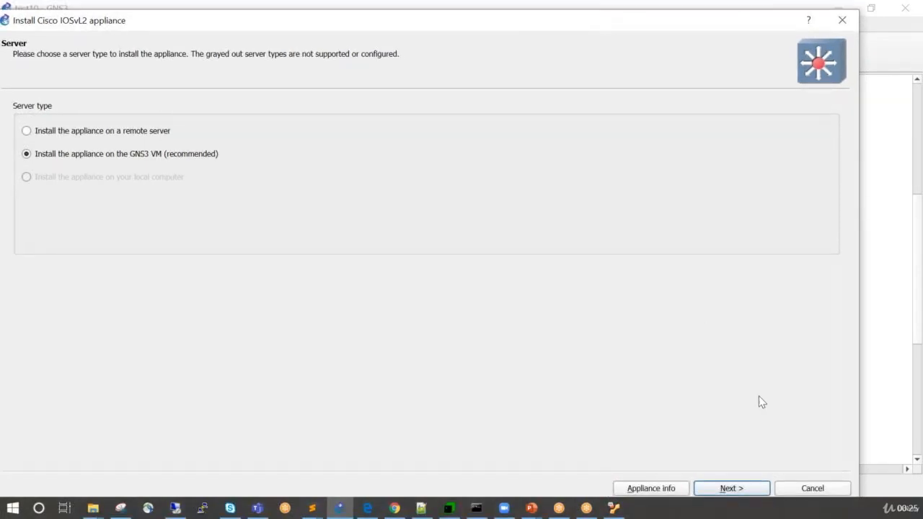
{"action": "left_click", "coordinate": [740, 493]}
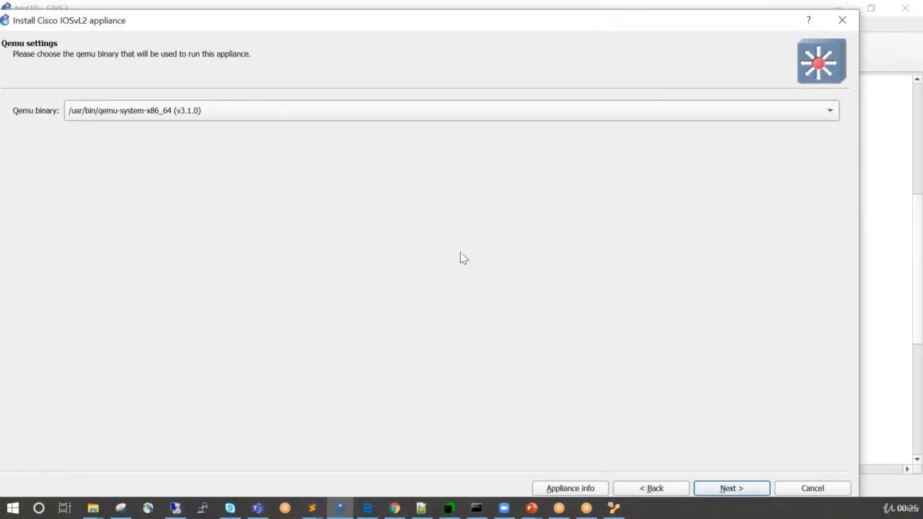
{"action": "left_click", "coordinate": [713, 490]}
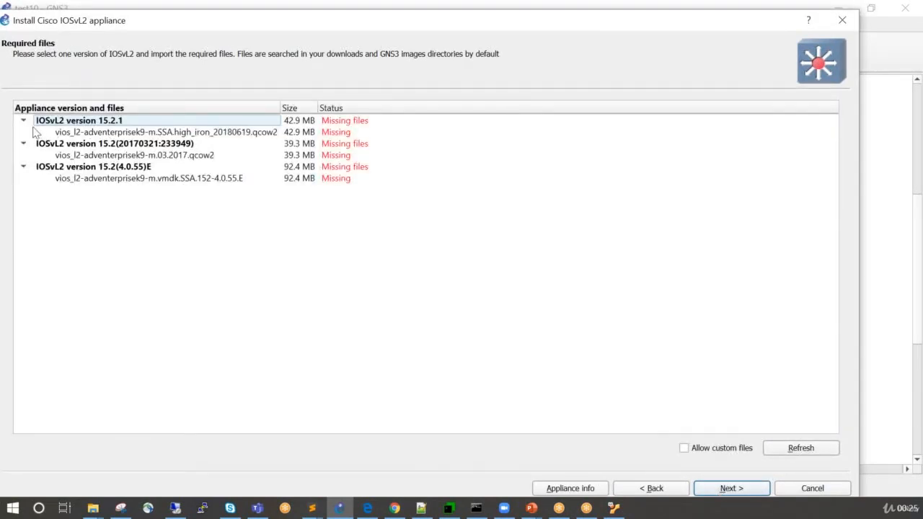
Import the vios_l2-adventerprisek9-m.SSA.high_iron_20180619.qcow2 file for IOSvL2 version 15.2.1 from the NPdesi folder's VIRL Image subfolder.
{"action": "left_click", "coordinate": [196, 137]}
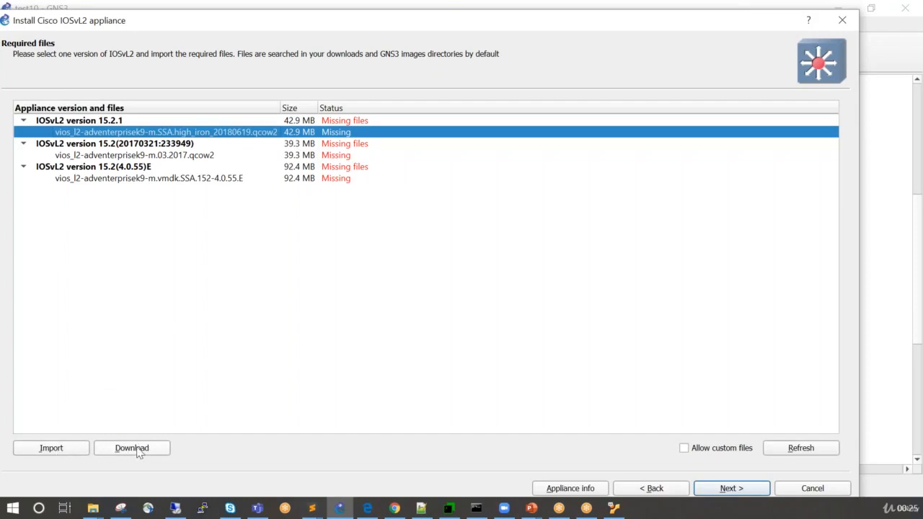
{"action": "left_click", "coordinate": [51, 448]}
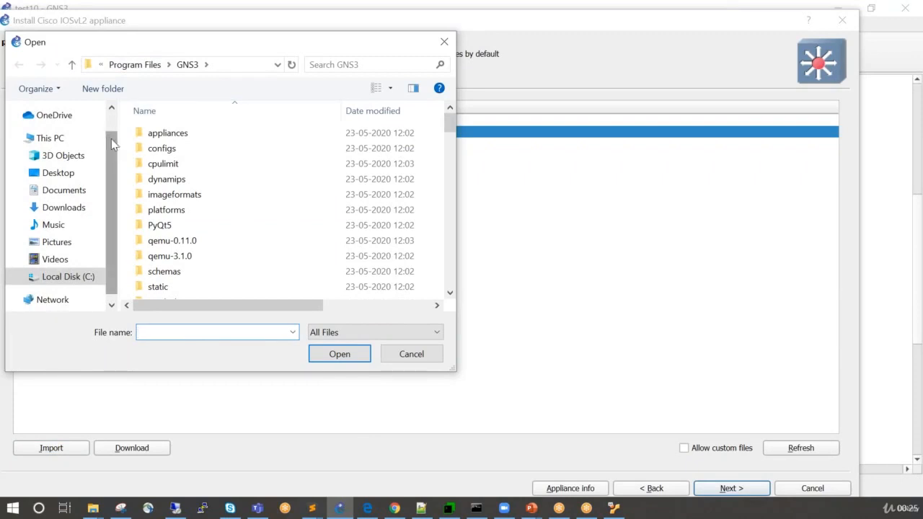
{"action": "left_click_drag", "start_coordinate": [186, 48], "coordinate": [0, 22]}
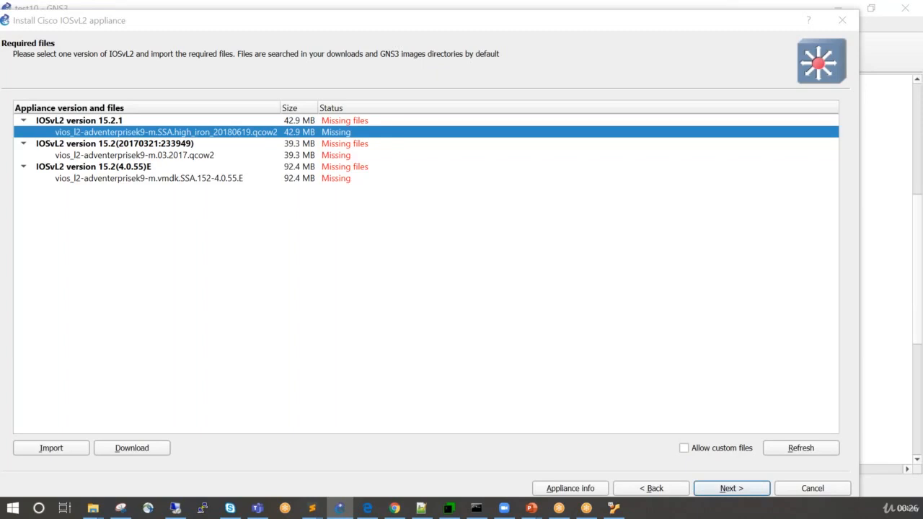
{"action": "left_click_drag", "start_coordinate": [0, 144], "coordinate": [295, 88]}
{"action": "double_click", "coordinate": [244, 211]}
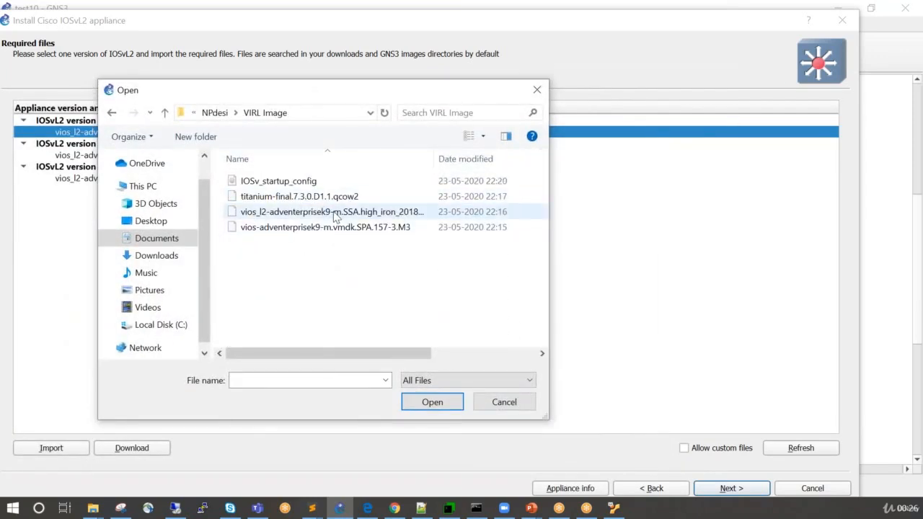
{"action": "left_click", "coordinate": [336, 214]}
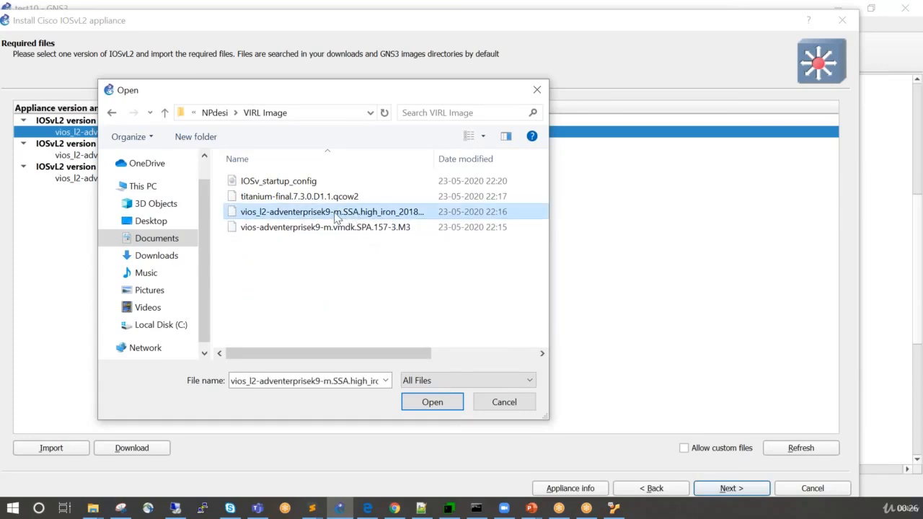
{"action": "double_click", "coordinate": [336, 216]}
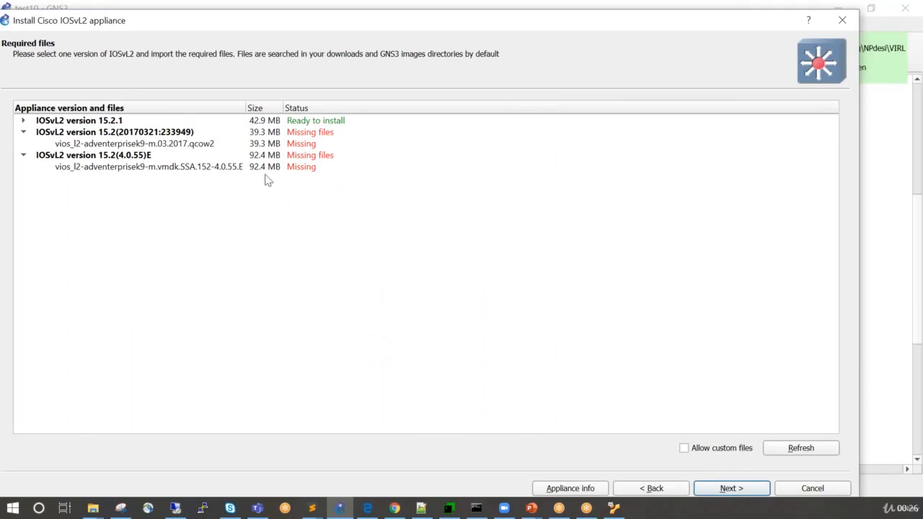
Install Cisco IOSvL2 version 15.2.1, finish the appliance setup, and check its template among the switch devices.
{"action": "left_click", "coordinate": [24, 122]}
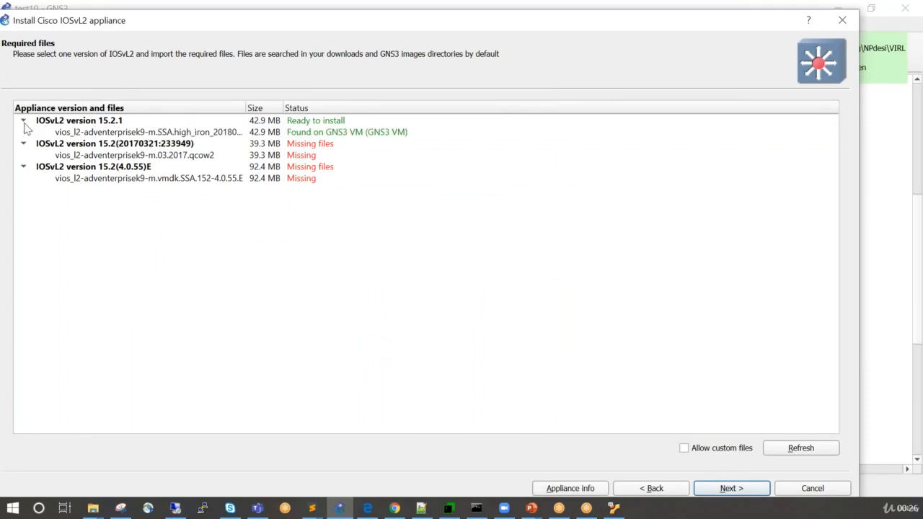
{"action": "left_click", "coordinate": [68, 124]}
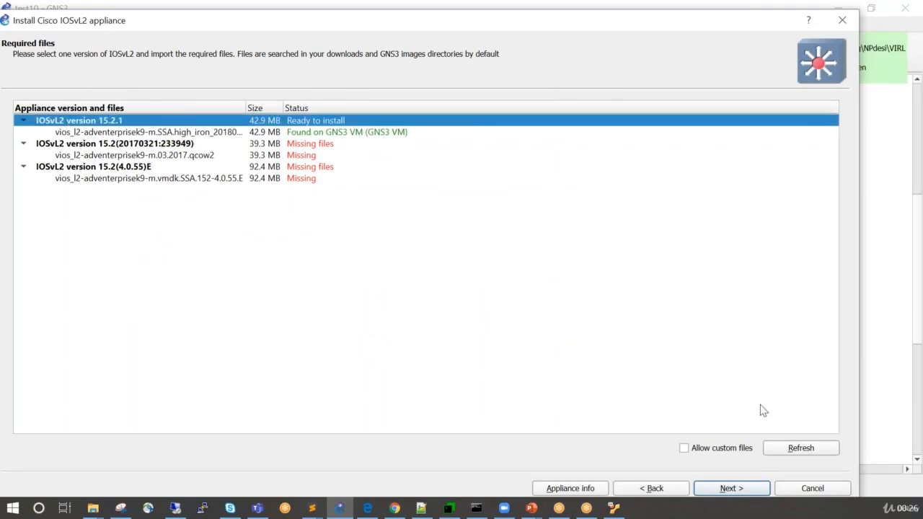
{"action": "left_click", "coordinate": [757, 488]}
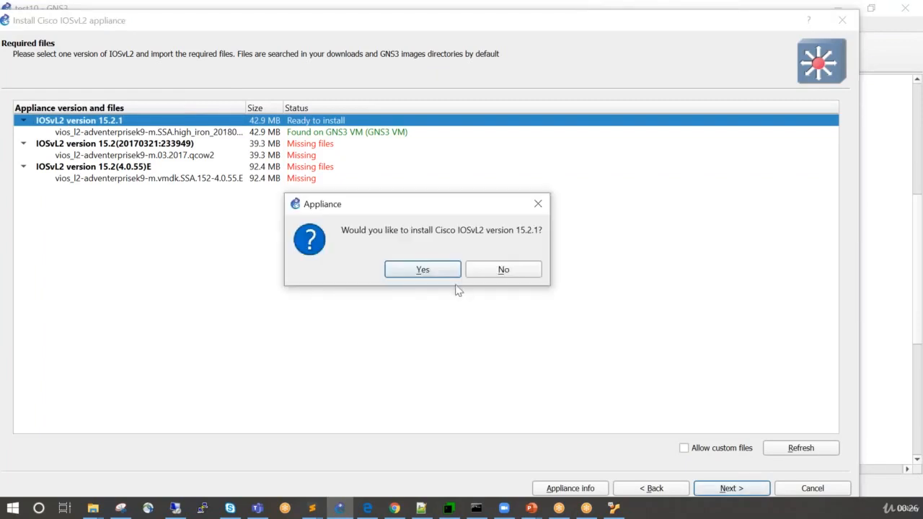
{"action": "left_click", "coordinate": [425, 270]}
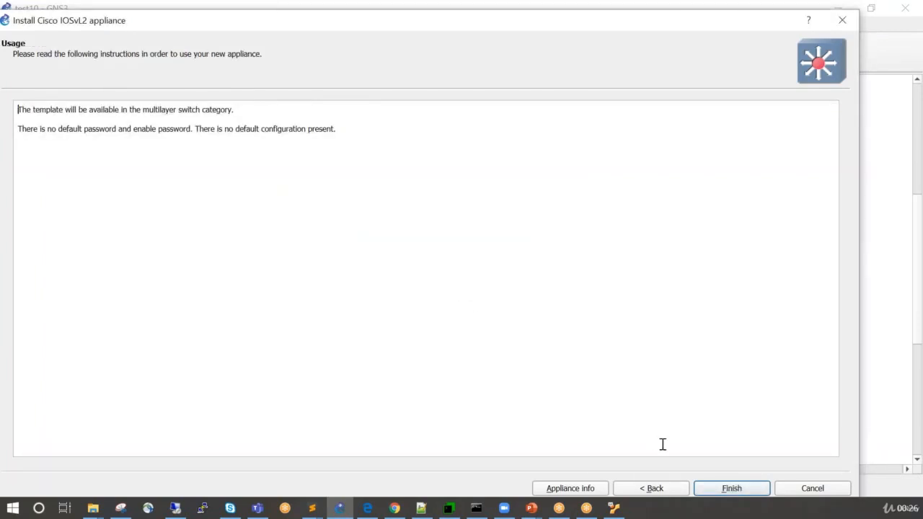
{"action": "left_click", "coordinate": [736, 491]}
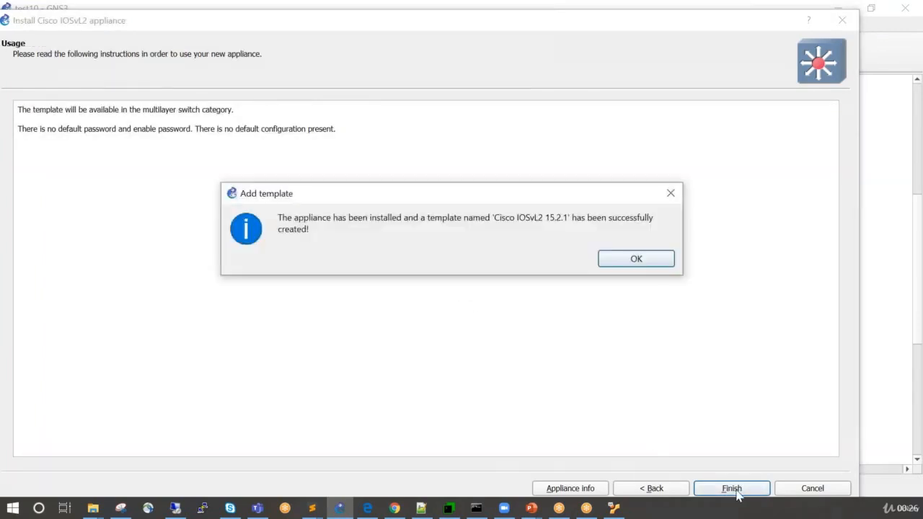
{"action": "left_click", "coordinate": [637, 261]}
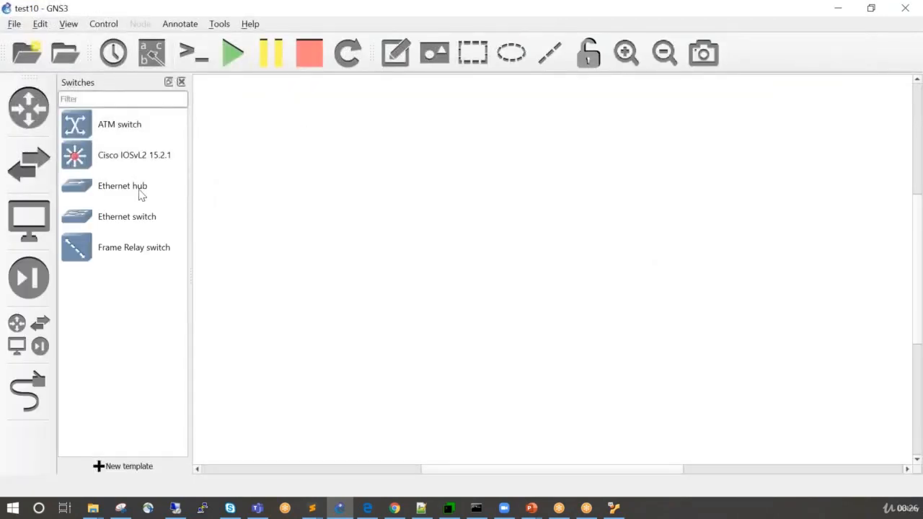
{"action": "left_click", "coordinate": [19, 175]}
{"action": "left_click", "coordinate": [20, 175]}
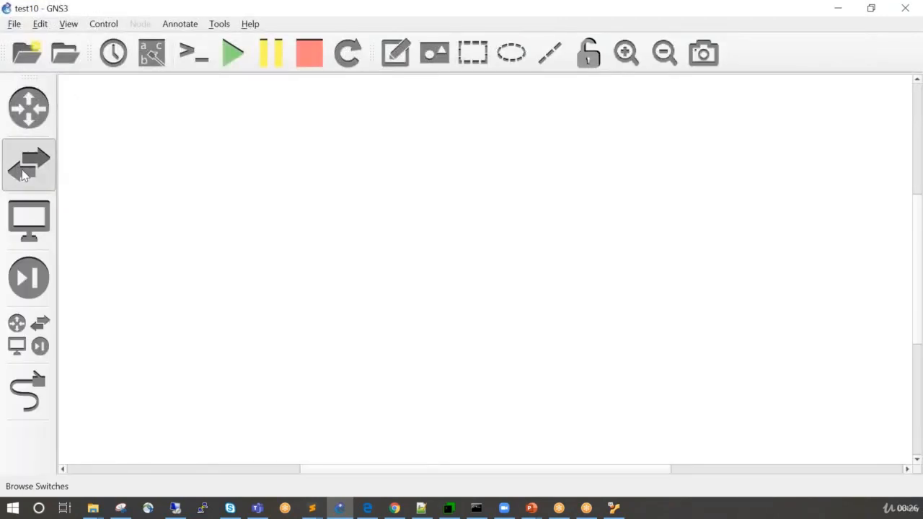
{"action": "left_click", "coordinate": [116, 167]}
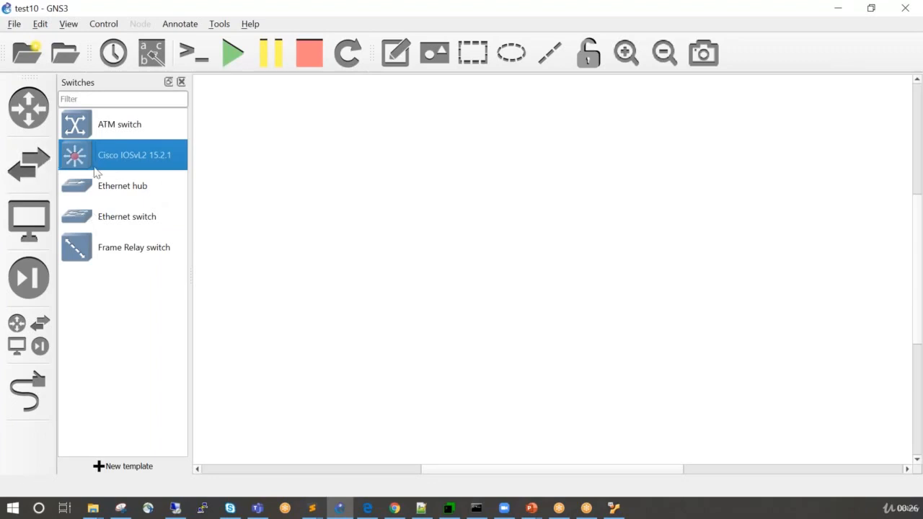
Add an Ethernet switch from the full device list to the middle of the workspace, running on the GNS3 VM server.
{"action": "left_click", "coordinate": [38, 331]}
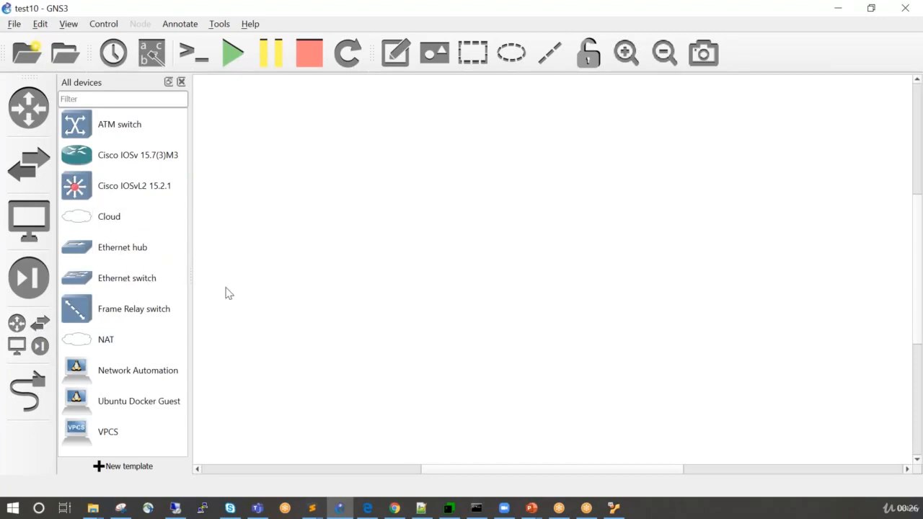
{"action": "left_click_drag", "start_coordinate": [131, 280], "coordinate": [483, 321]}
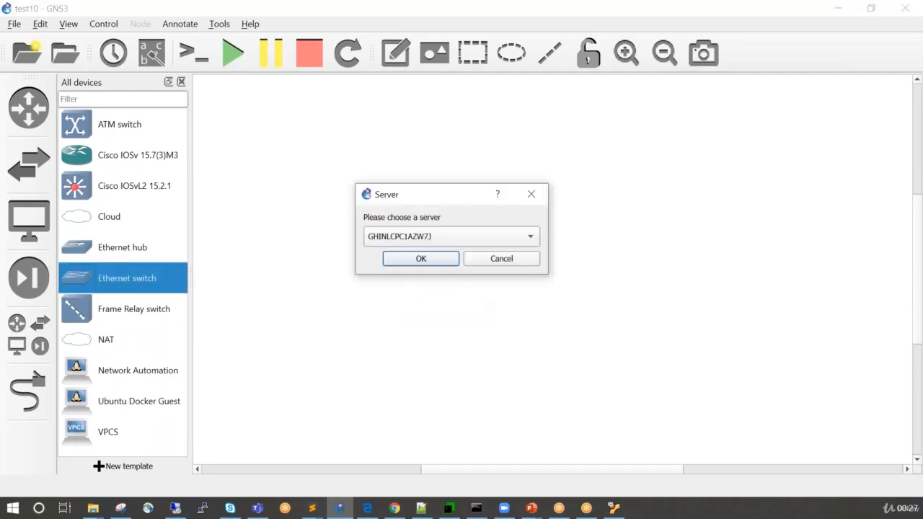
{"action": "left_click", "coordinate": [433, 240]}
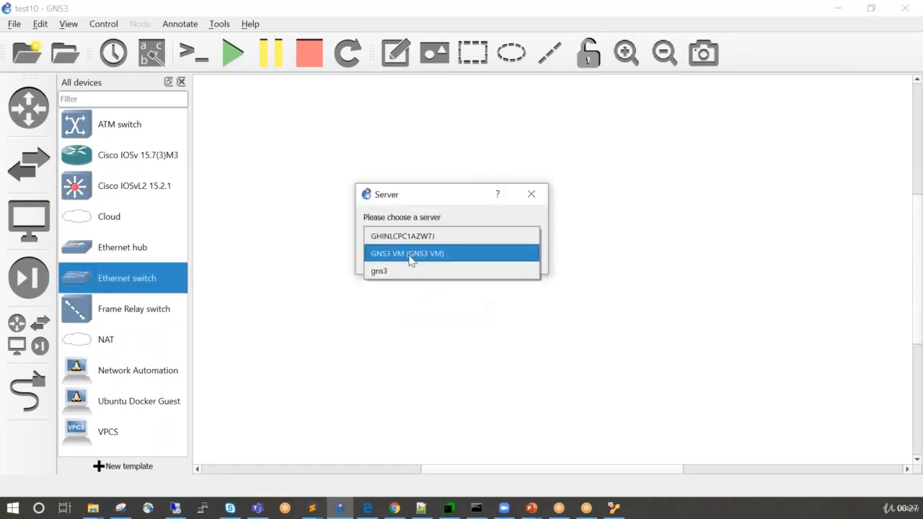
{"action": "left_click", "coordinate": [411, 254]}
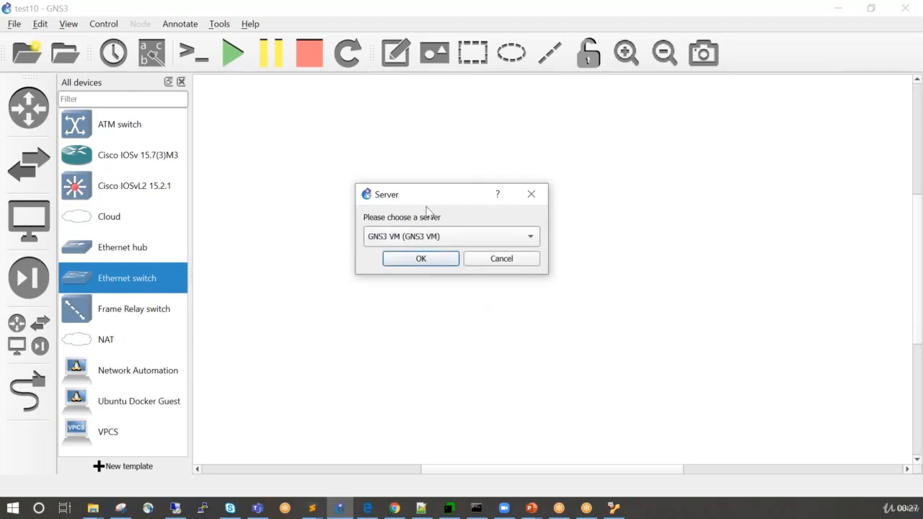
{"action": "left_click_drag", "start_coordinate": [424, 200], "coordinate": [412, 265]}
{"action": "left_click", "coordinate": [409, 326]}
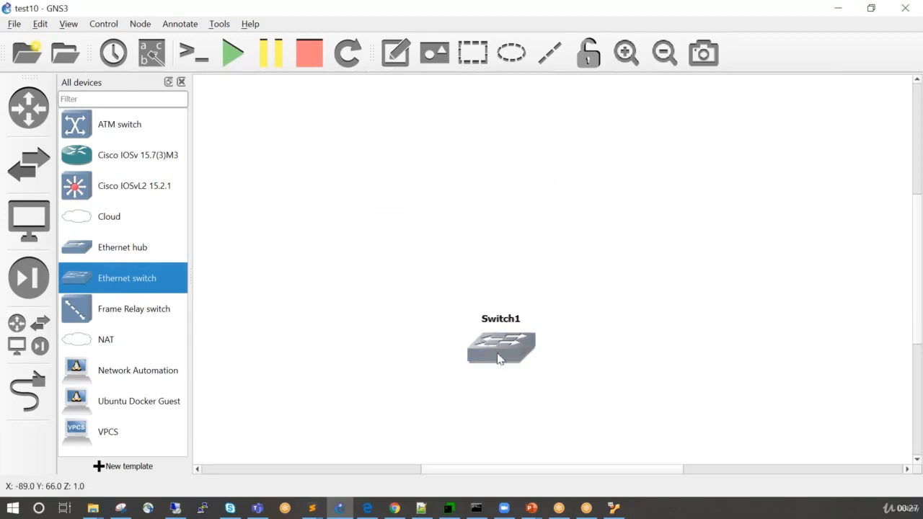
{"action": "left_click_drag", "start_coordinate": [481, 346], "coordinate": [440, 310]}
{"action": "left_click", "coordinate": [324, 342]}
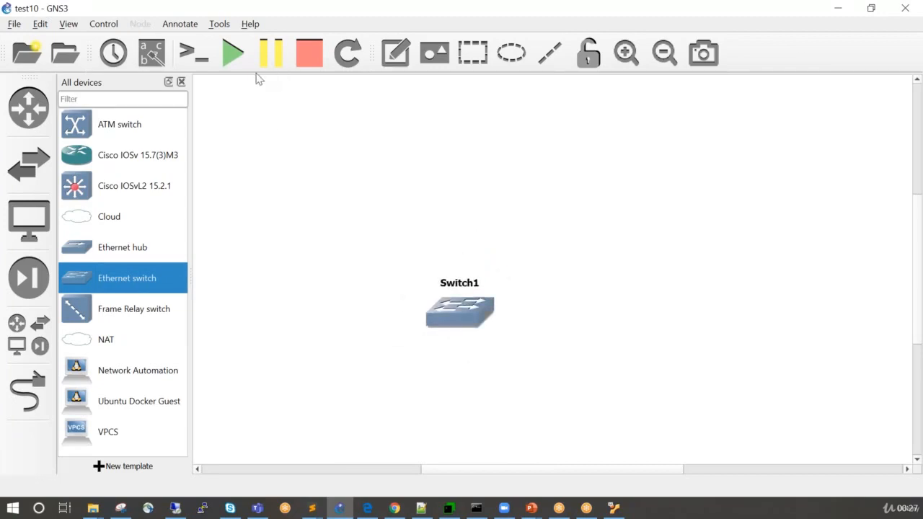
Add a NAT node running on the GNS3 VM server and position it just below the Ethernet switch.
{"action": "left_click", "coordinate": [655, 56]}
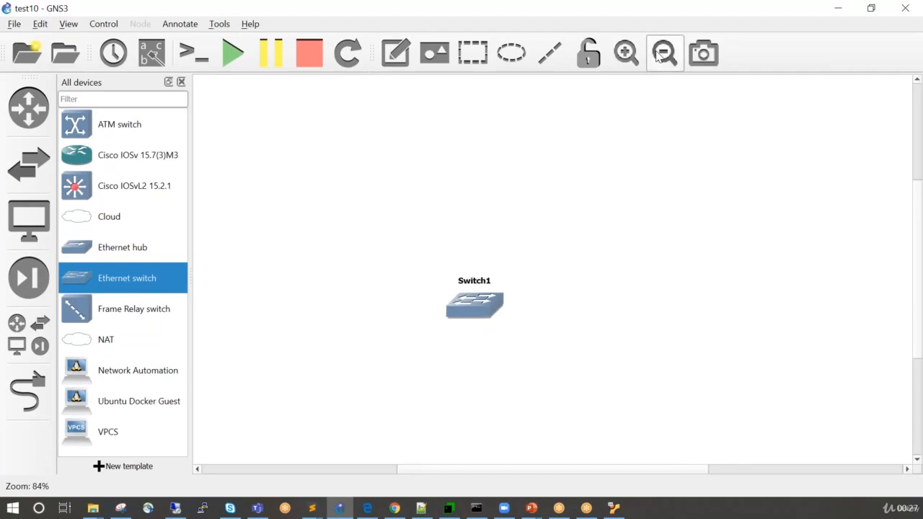
{"action": "left_click", "coordinate": [655, 56]}
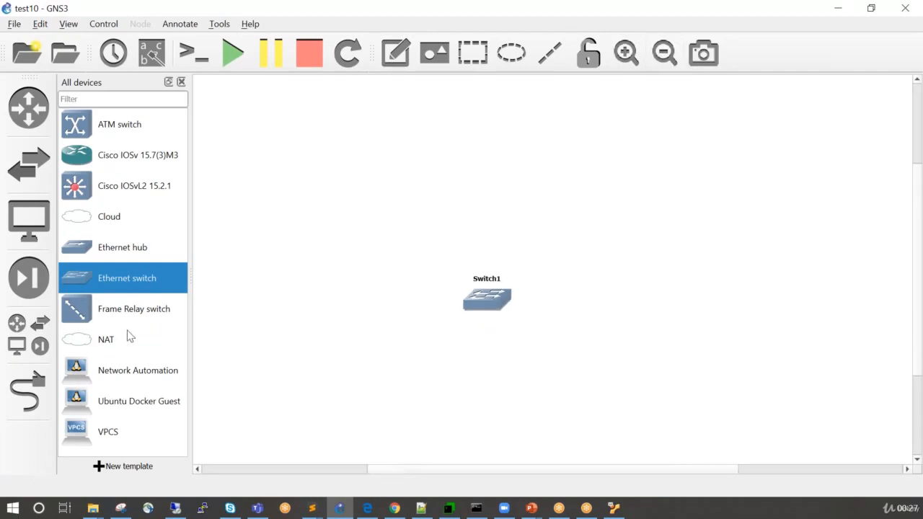
{"action": "left_click_drag", "start_coordinate": [116, 341], "coordinate": [532, 424]}
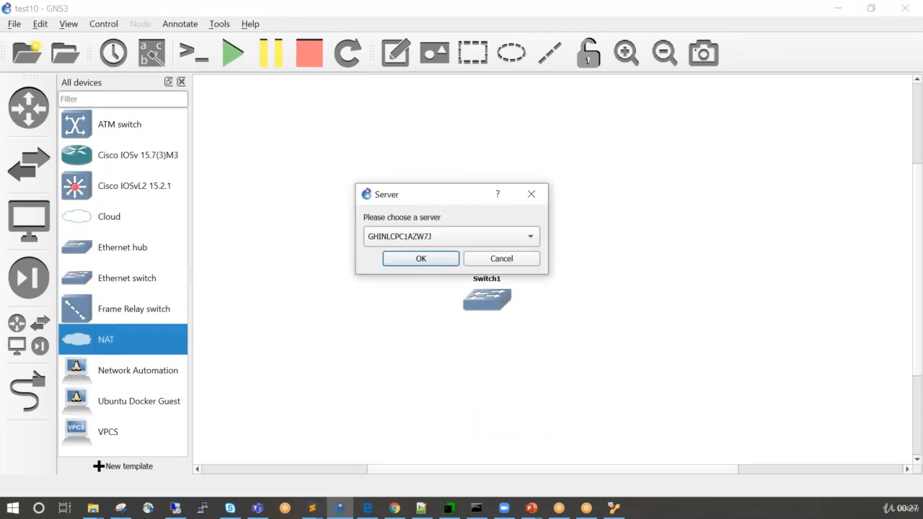
{"action": "left_click", "coordinate": [431, 236]}
{"action": "left_click", "coordinate": [415, 254]}
{"action": "left_click", "coordinate": [417, 259]}
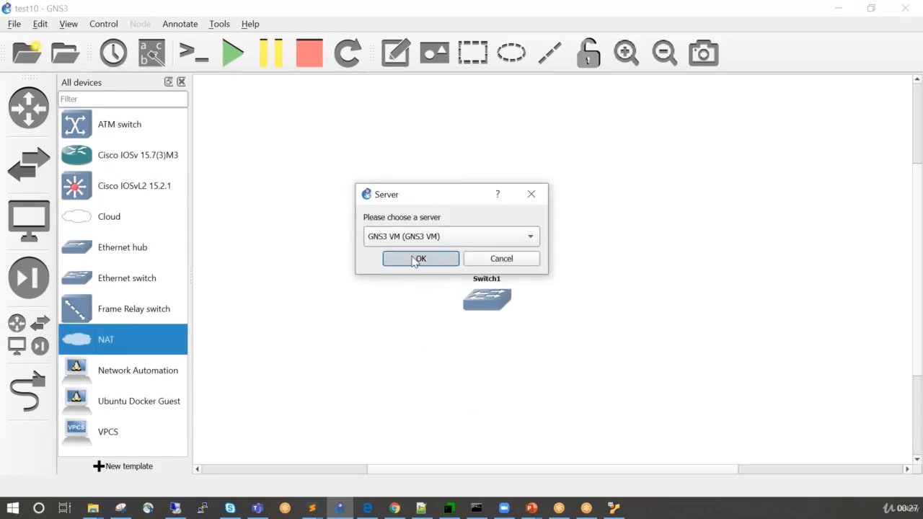
{"action": "left_click_drag", "start_coordinate": [569, 424], "coordinate": [477, 386]}
{"action": "left_click", "coordinate": [359, 346]}
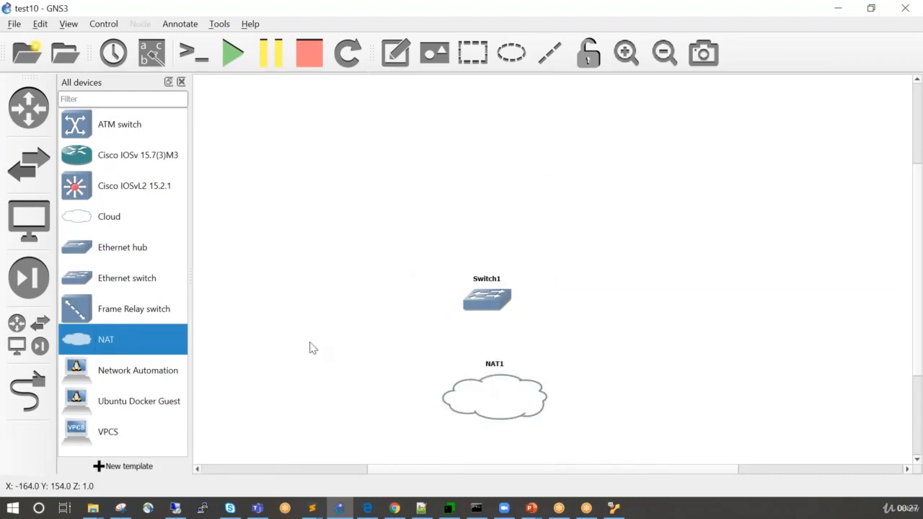
Add a Network Automation device to the workspace, above and to the left of the Ethernet switch.
{"action": "left_click", "coordinate": [134, 382]}
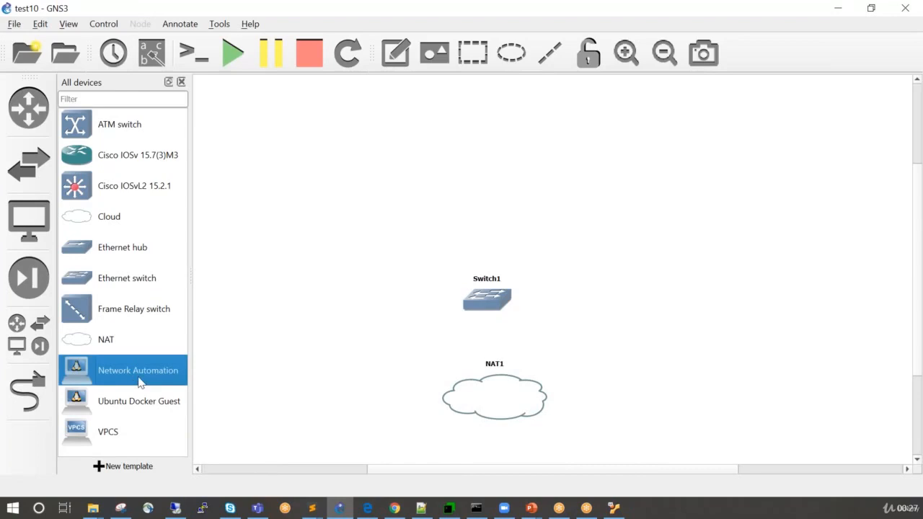
{"action": "left_click_drag", "start_coordinate": [141, 382], "coordinate": [414, 235]}
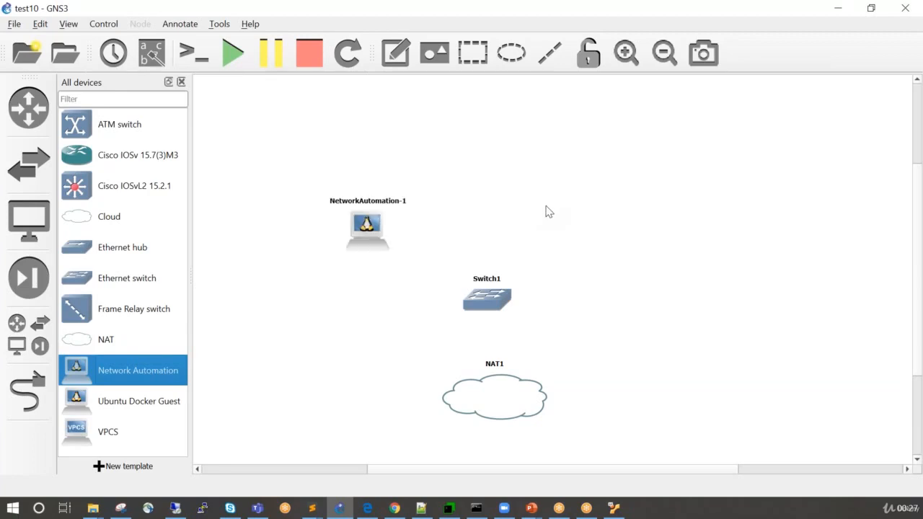
Move NetworkAutomation-1, Switch1 and NAT1 further left to free space for more nodes on the right of the workspace.
{"action": "left_click_drag", "start_coordinate": [365, 226], "coordinate": [292, 187]}
{"action": "left_click_drag", "start_coordinate": [476, 282], "coordinate": [429, 265]}
{"action": "left_click_drag", "start_coordinate": [491, 411], "coordinate": [436, 402]}
{"action": "left_click_drag", "start_coordinate": [449, 295], "coordinate": [428, 291]}
{"action": "left_click", "coordinate": [560, 343]}
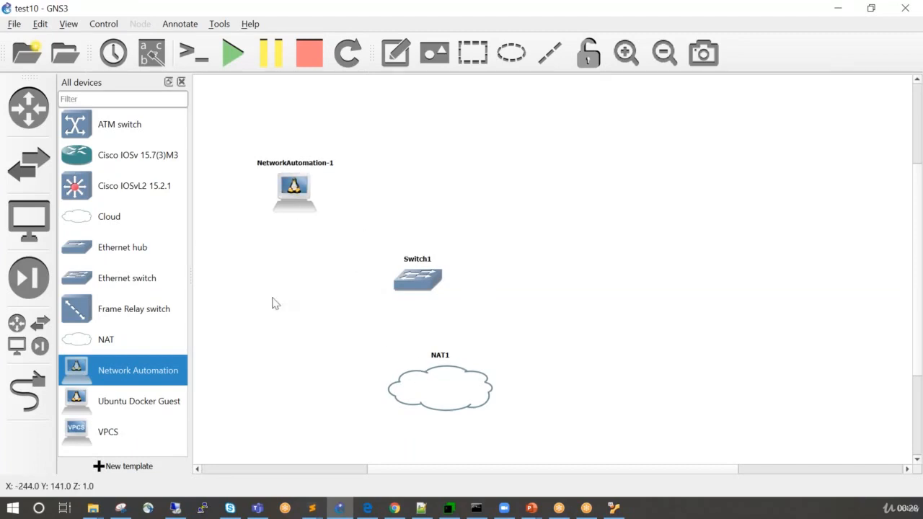
Add a Cisco IOSvL2 15.2.1 switch up and right of Switch1, and a Cloud node on server GHINLCPC1AZW7J to the right of Switch1.
{"action": "left_click", "coordinate": [157, 190]}
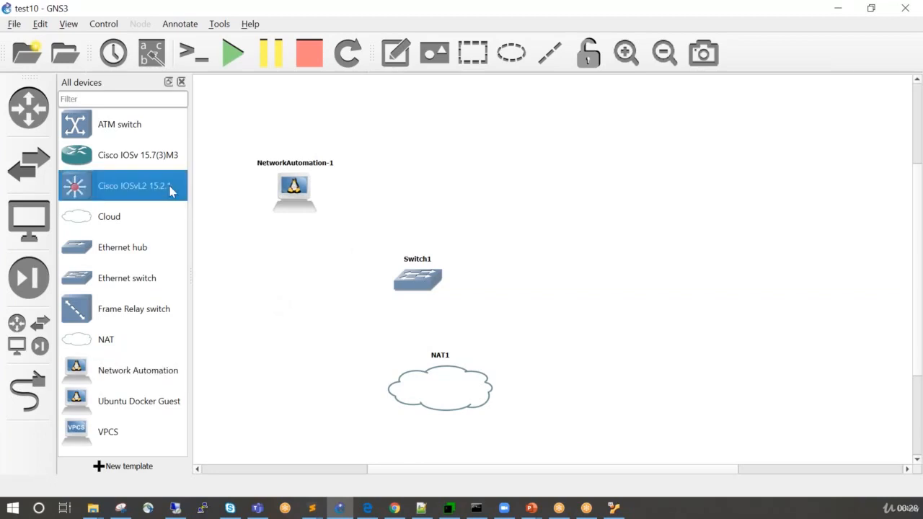
{"action": "left_click_drag", "start_coordinate": [165, 192], "coordinate": [604, 157]}
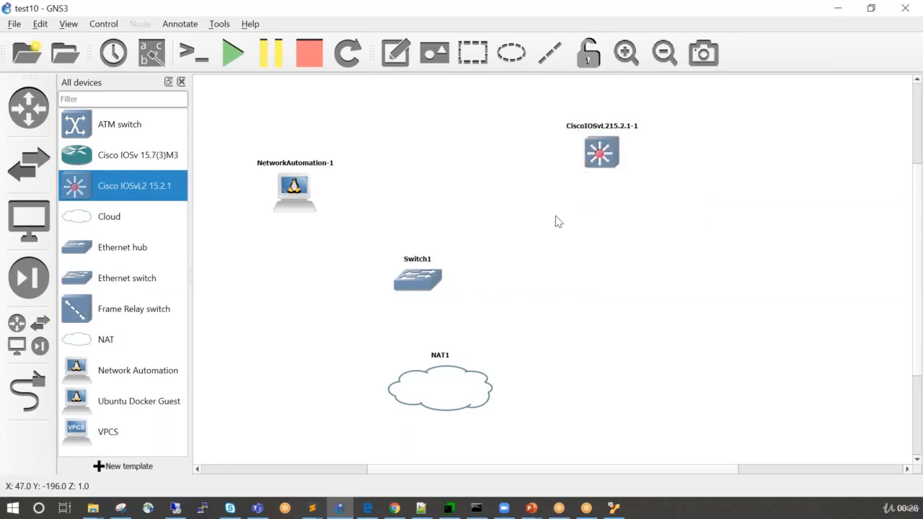
{"action": "left_click", "coordinate": [127, 229]}
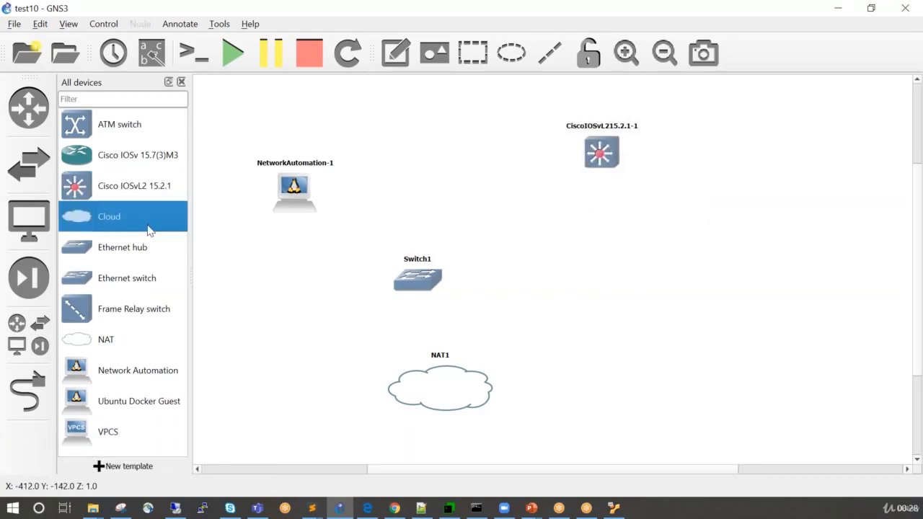
{"action": "left_click_drag", "start_coordinate": [151, 229], "coordinate": [772, 295]}
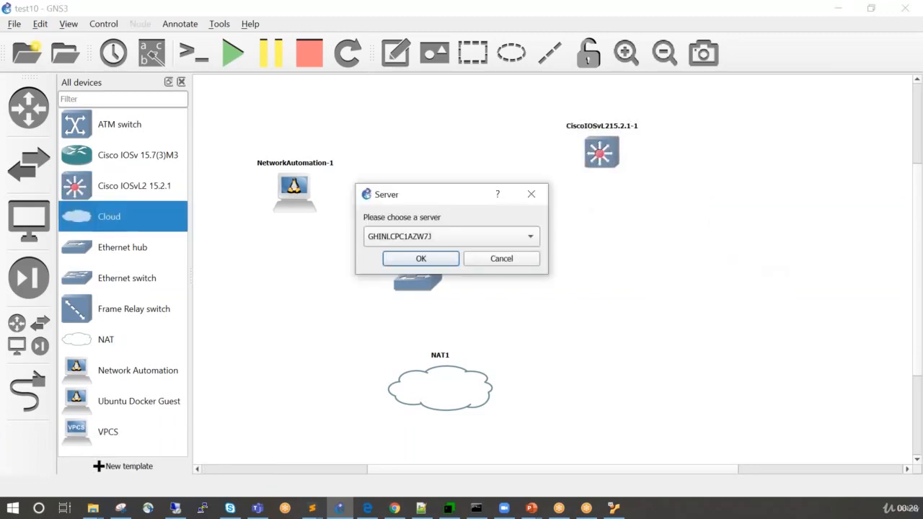
{"action": "left_click", "coordinate": [445, 260]}
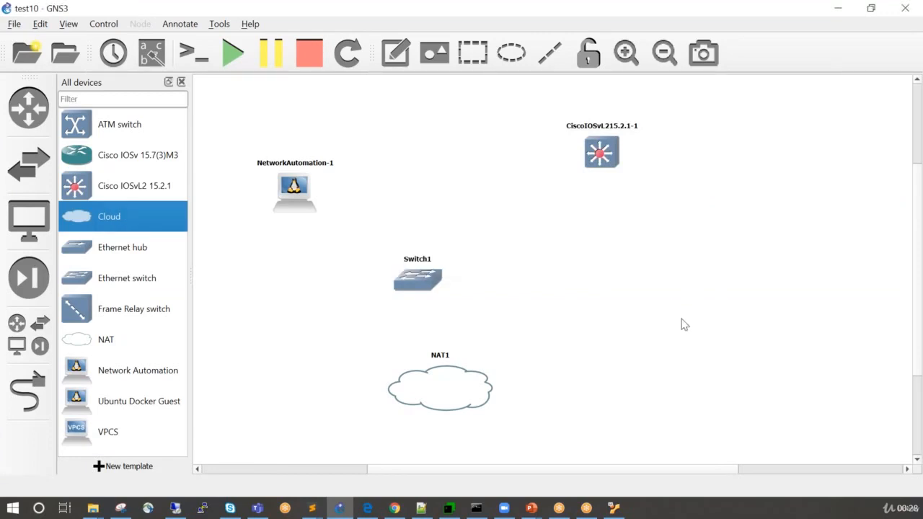
{"action": "left_click_drag", "start_coordinate": [803, 312], "coordinate": [698, 291]}
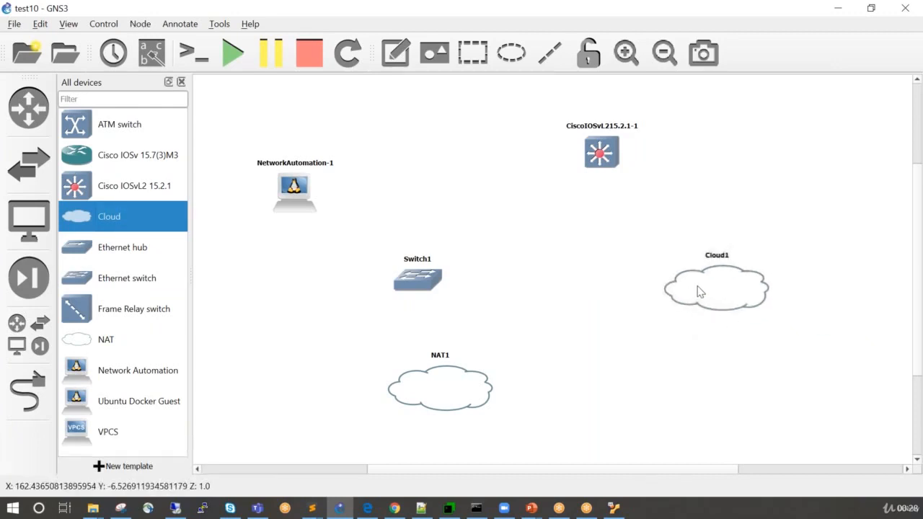
Change the cloud node's hostname to Ext_Network.
{"action": "left_click", "coordinate": [720, 257]}
{"action": "double_click", "coordinate": [722, 258]}
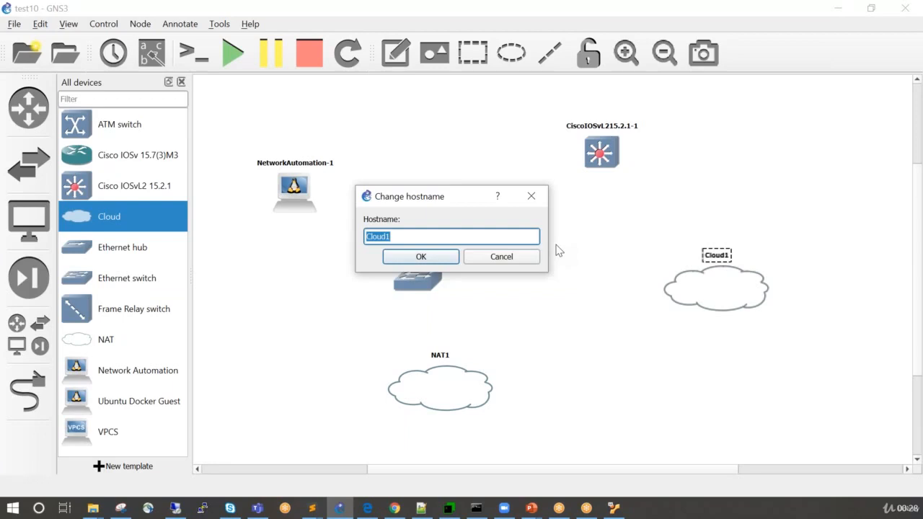
{"action": "type", "text": "Ext_Network"}
{"action": "key", "text": "Return"}
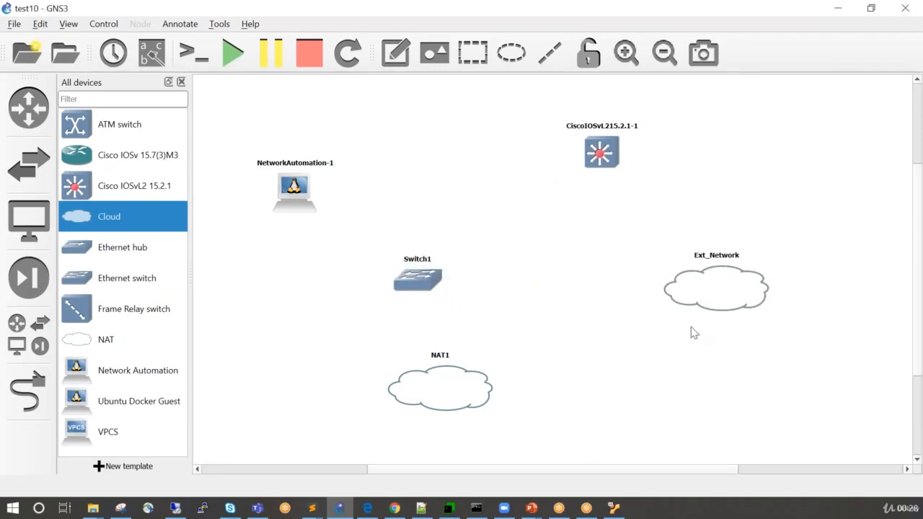
Align NAT1 beneath Switch1 and shift Ext_Network and the Cisco IOSvL2 switch to the left.
{"action": "left_click_drag", "start_coordinate": [721, 295], "coordinate": [686, 290]}
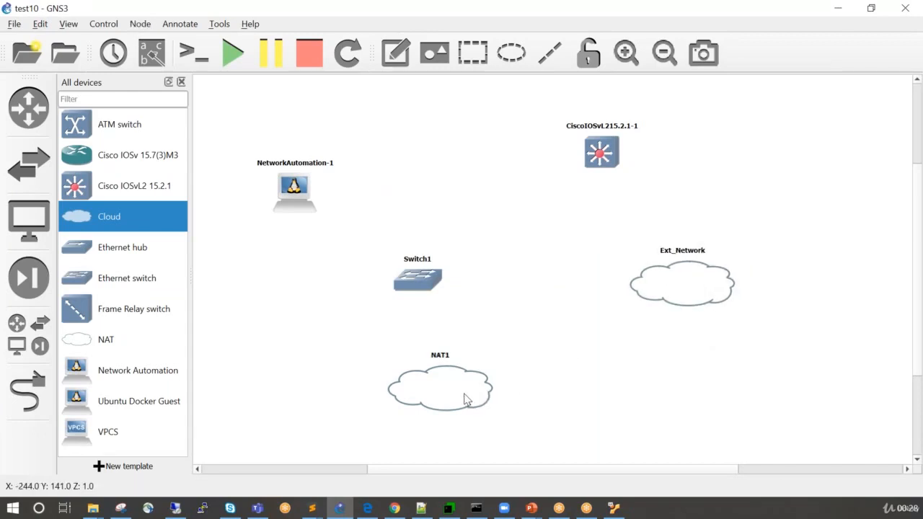
{"action": "left_click_drag", "start_coordinate": [465, 400], "coordinate": [442, 406]}
{"action": "left_click_drag", "start_coordinate": [418, 281], "coordinate": [420, 291]}
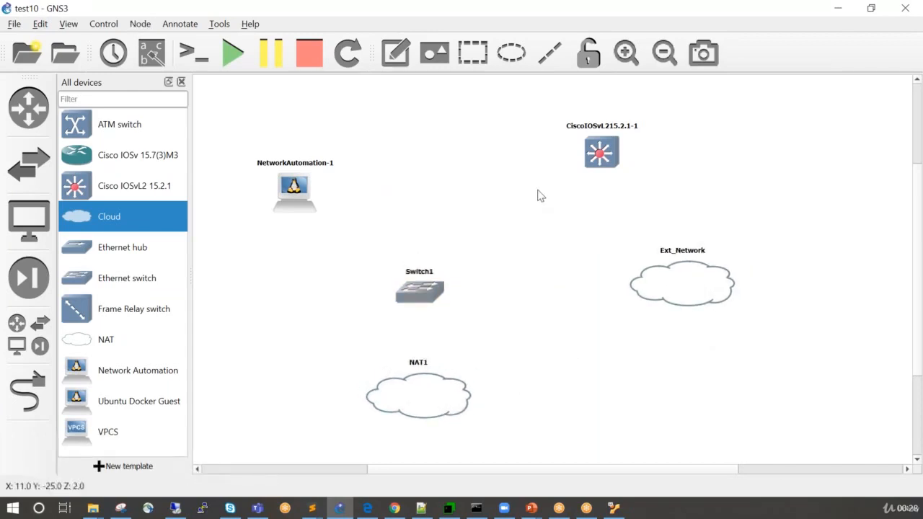
{"action": "left_click_drag", "start_coordinate": [585, 155], "coordinate": [511, 169]}
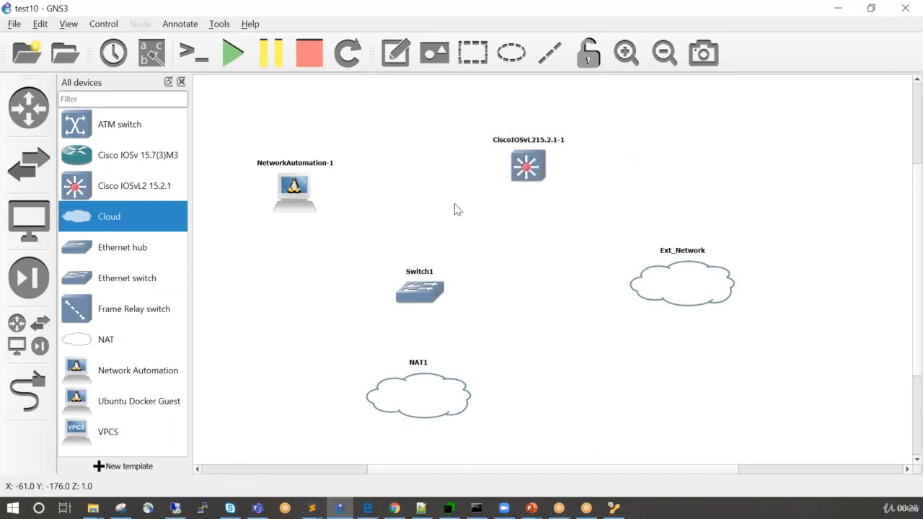
Add a Cisco IOSv 15.7(3)M3 router to the right of the IOSvL2 switch and move Ext_Network slightly down beneath it.
{"action": "left_click", "coordinate": [110, 165]}
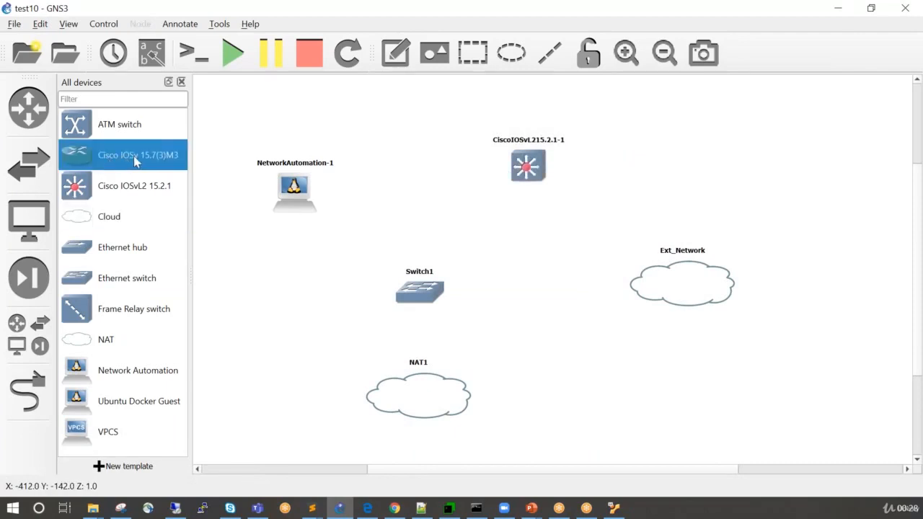
{"action": "left_click_drag", "start_coordinate": [135, 161], "coordinate": [719, 170]}
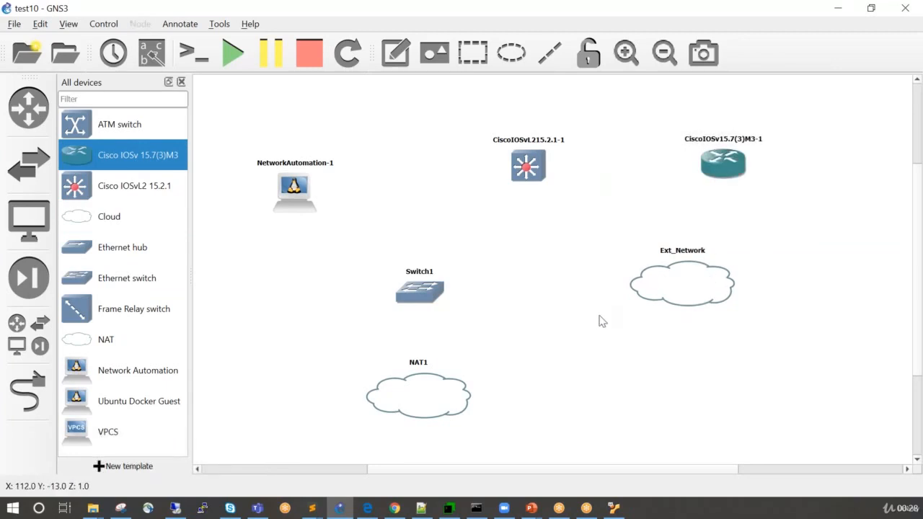
{"action": "left_click_drag", "start_coordinate": [667, 295], "coordinate": [670, 311]}
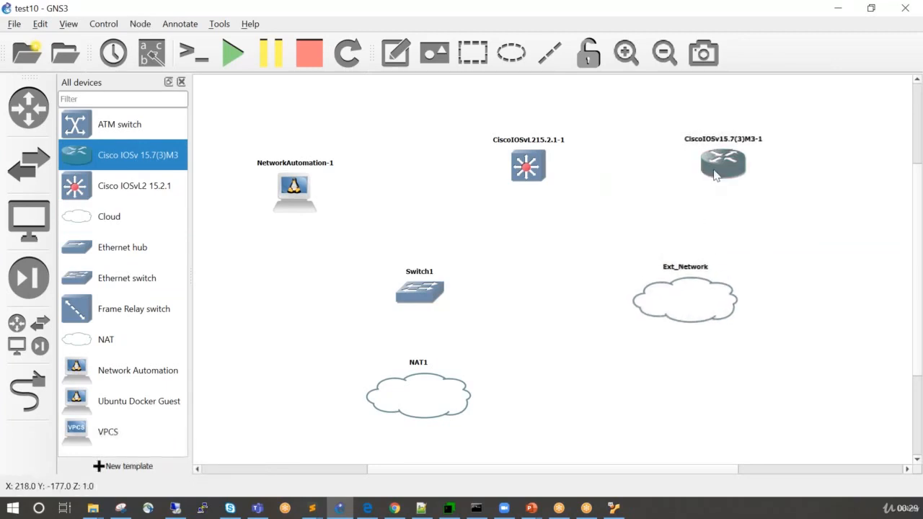
{"action": "left_click_drag", "start_coordinate": [713, 175], "coordinate": [709, 183]}
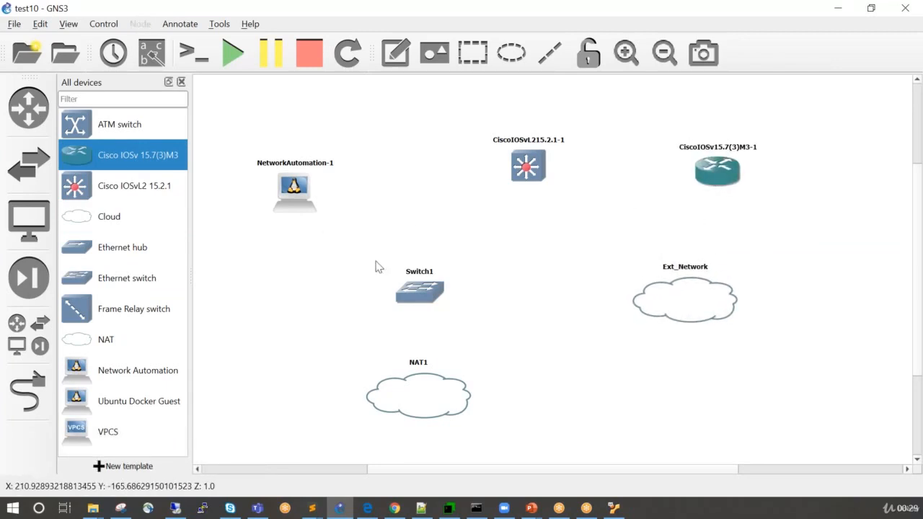
Close the device list and link NetworkAutomation-1 eth0 to Switch1 Ethernet0.
{"action": "left_click", "coordinate": [181, 81]}
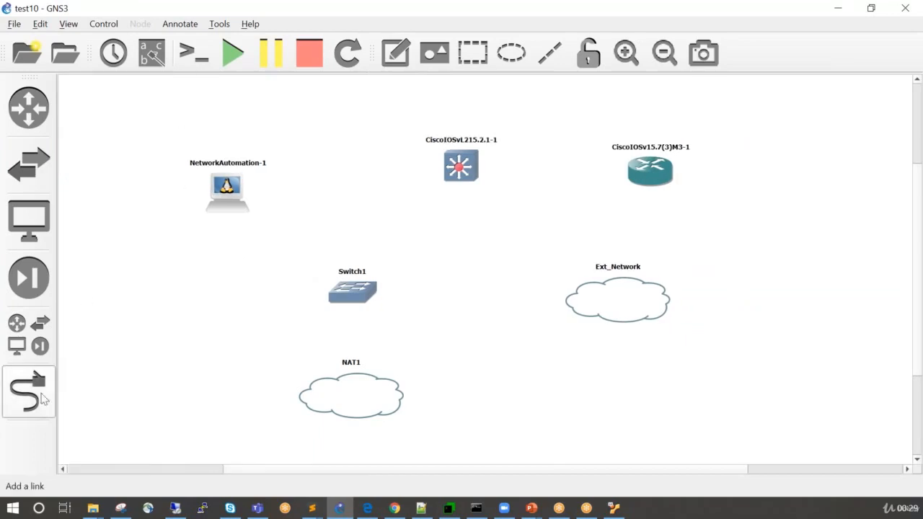
{"action": "left_click", "coordinate": [30, 389]}
{"action": "left_click", "coordinate": [243, 193]}
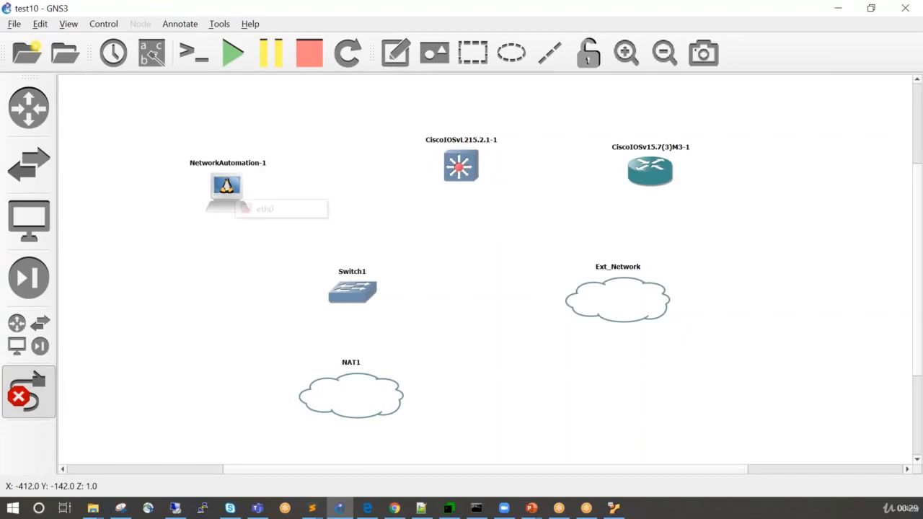
{"action": "left_click", "coordinate": [253, 209]}
{"action": "left_click", "coordinate": [339, 296]}
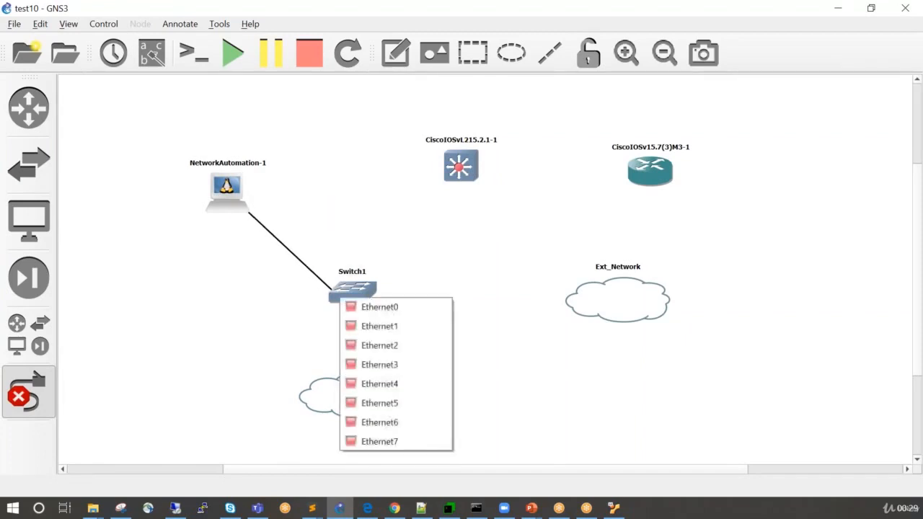
{"action": "left_click", "coordinate": [354, 307]}
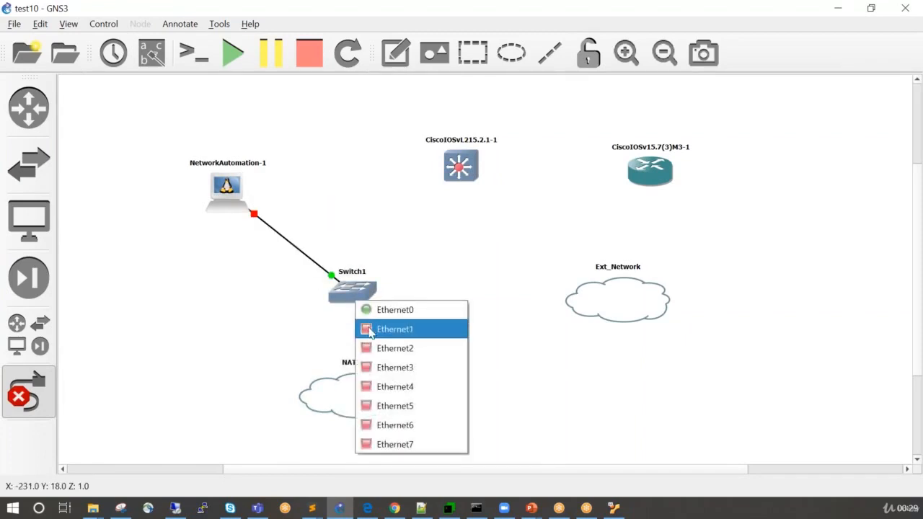
Link Switch1 Ethernet1 to NAT1 nat0.
{"action": "left_click", "coordinate": [385, 330]}
{"action": "left_click", "coordinate": [362, 390]}
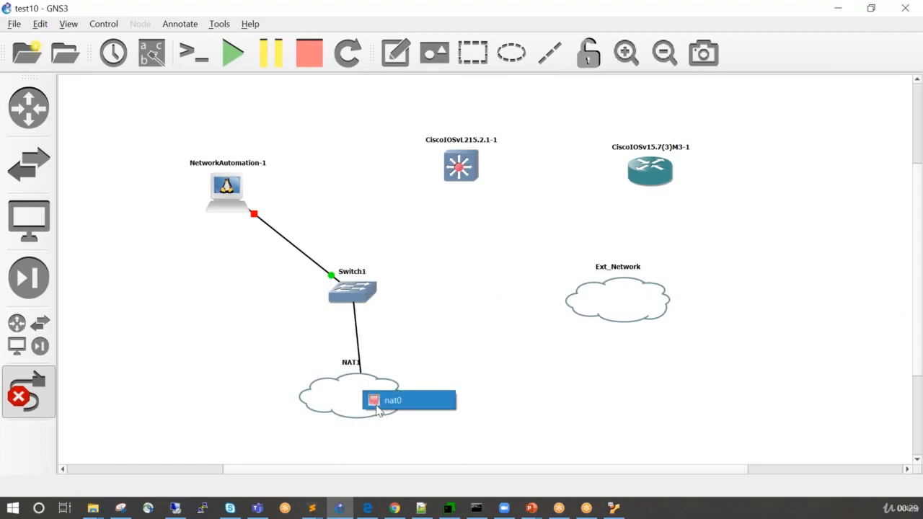
{"action": "left_click", "coordinate": [376, 399]}
Link Switch1 Ethernet2 to port Gi0/0 of the Cisco IOSvL2 switch.
{"action": "left_click", "coordinate": [358, 287]}
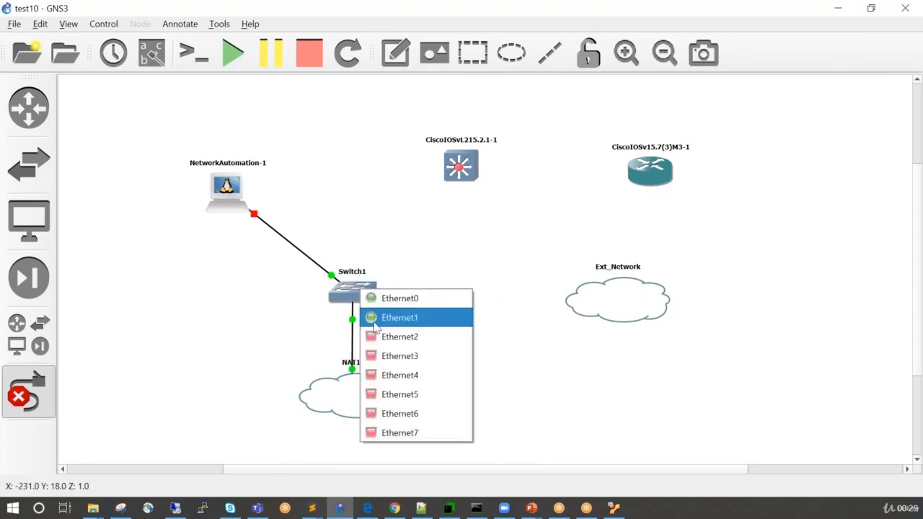
{"action": "left_click", "coordinate": [376, 334]}
{"action": "left_click", "coordinate": [448, 175]}
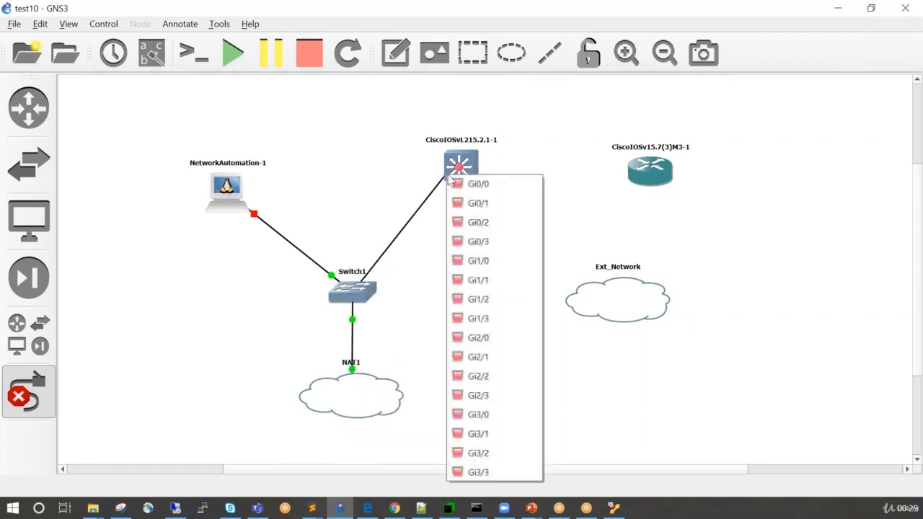
{"action": "left_click", "coordinate": [462, 182]}
Link port Gi0/1 of the Cisco IOSvL2 switch to port Gi0/0 of the Cisco IOSv router.
{"action": "left_click", "coordinate": [465, 172]}
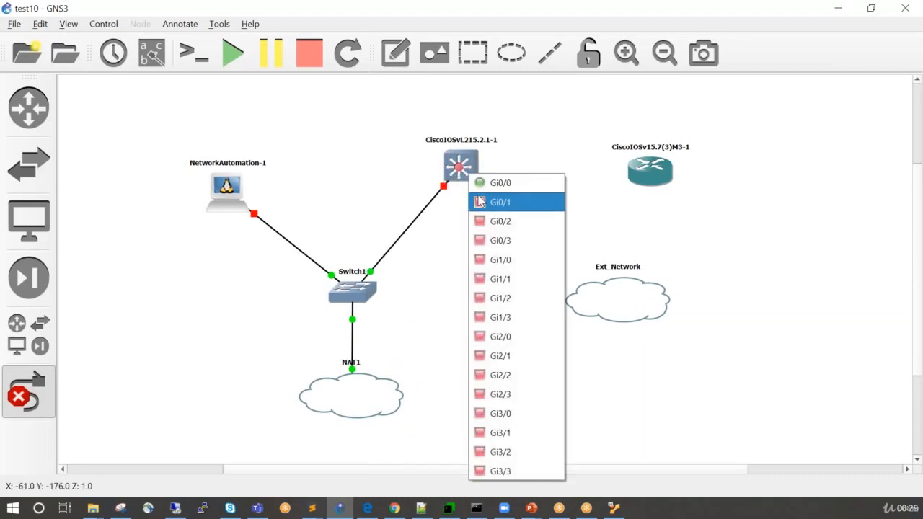
{"action": "left_click", "coordinate": [481, 202]}
{"action": "left_click", "coordinate": [630, 170]}
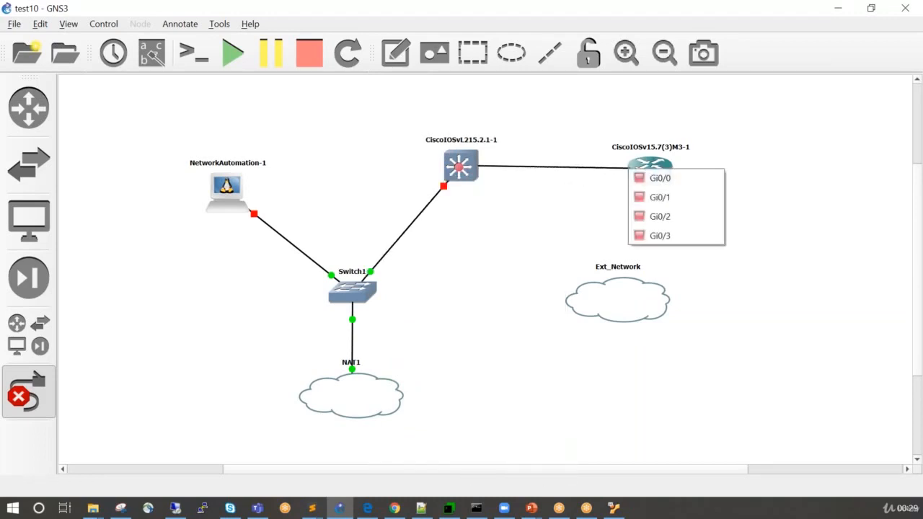
{"action": "left_click", "coordinate": [638, 178]}
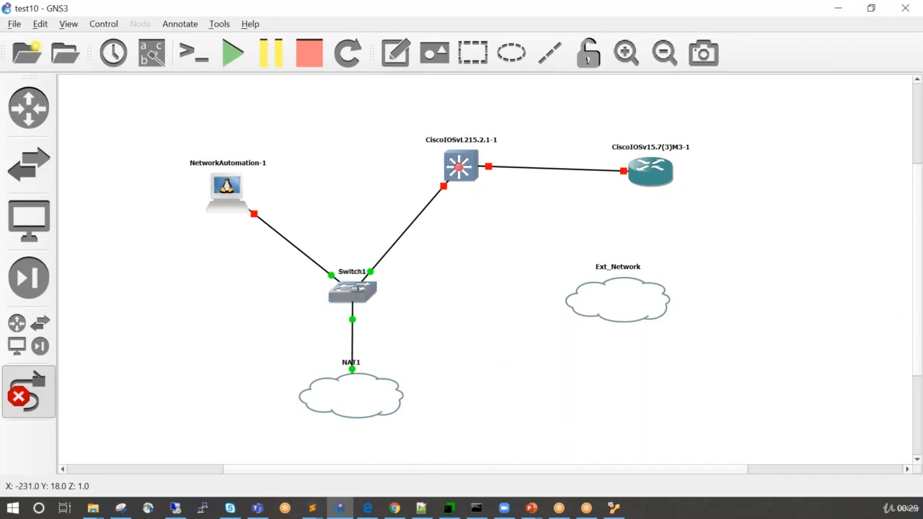
Link Switch1 Ethernet3 to Ext_Network's Ethernet 5 adapter and stop adding links.
{"action": "left_click", "coordinate": [356, 291]}
{"action": "left_click", "coordinate": [397, 359]}
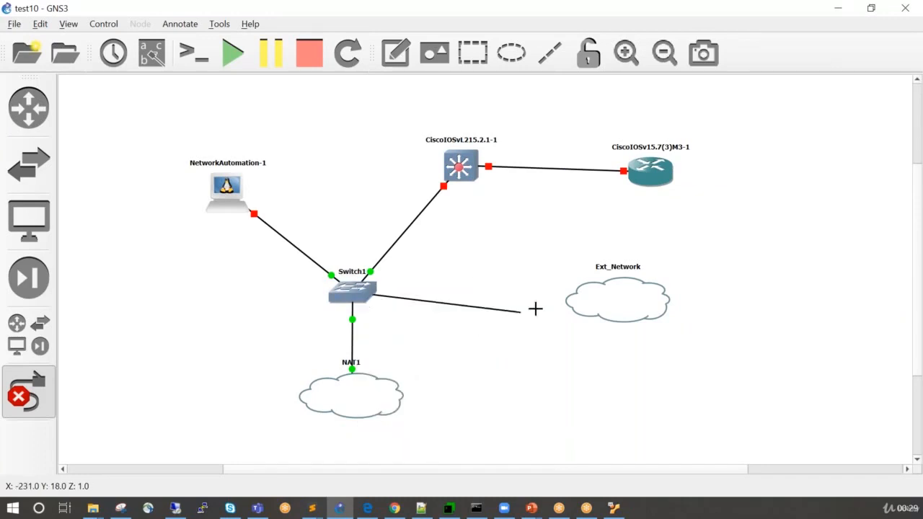
{"action": "left_click", "coordinate": [580, 290]}
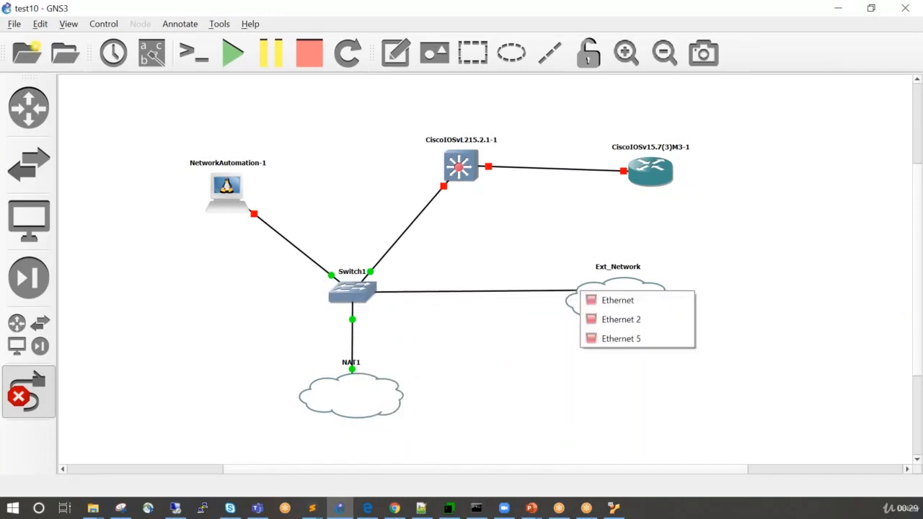
{"action": "left_click", "coordinate": [599, 339]}
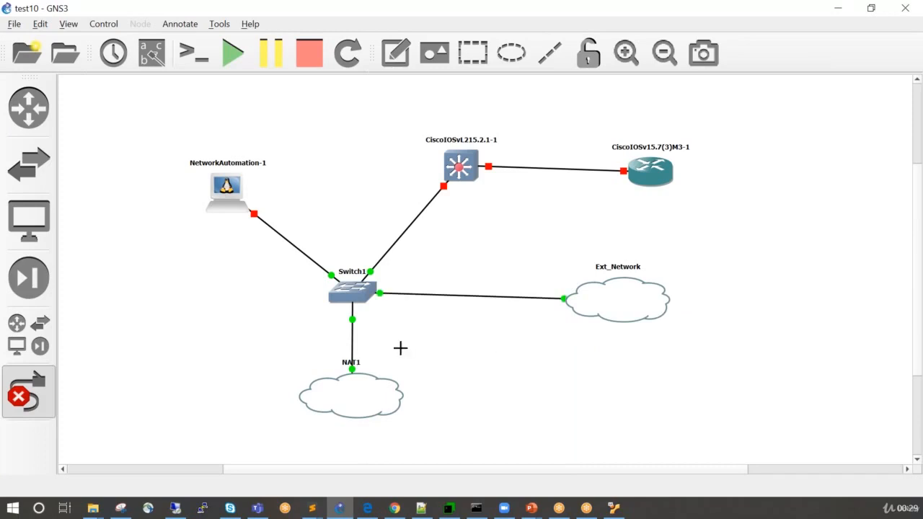
{"action": "left_click", "coordinate": [42, 413]}
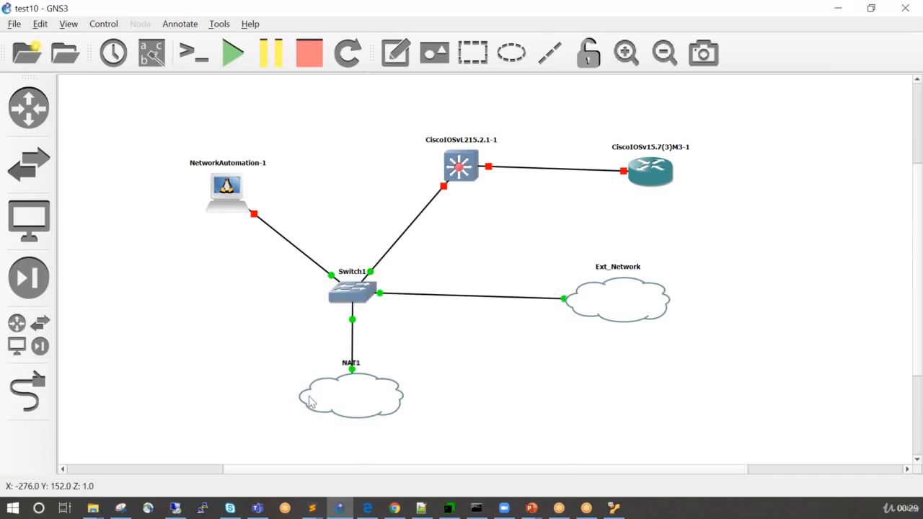
Nudge Switch1 and the Cisco IOSvL2 switch slightly down to straighten their links to Ext_Network and the router.
{"action": "left_click_drag", "start_coordinate": [346, 297], "coordinate": [348, 302]}
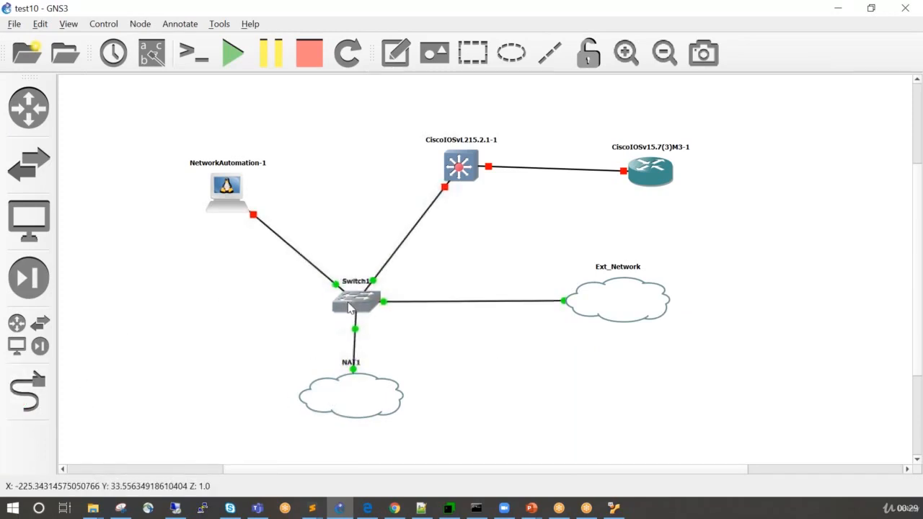
{"action": "left_click", "coordinate": [351, 207]}
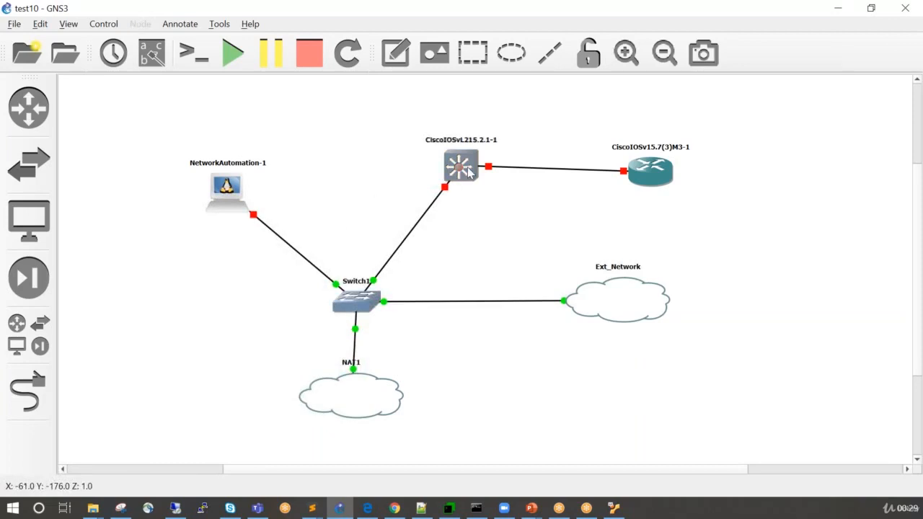
{"action": "left_click_drag", "start_coordinate": [467, 164], "coordinate": [469, 173]}
{"action": "left_click", "coordinate": [513, 235]}
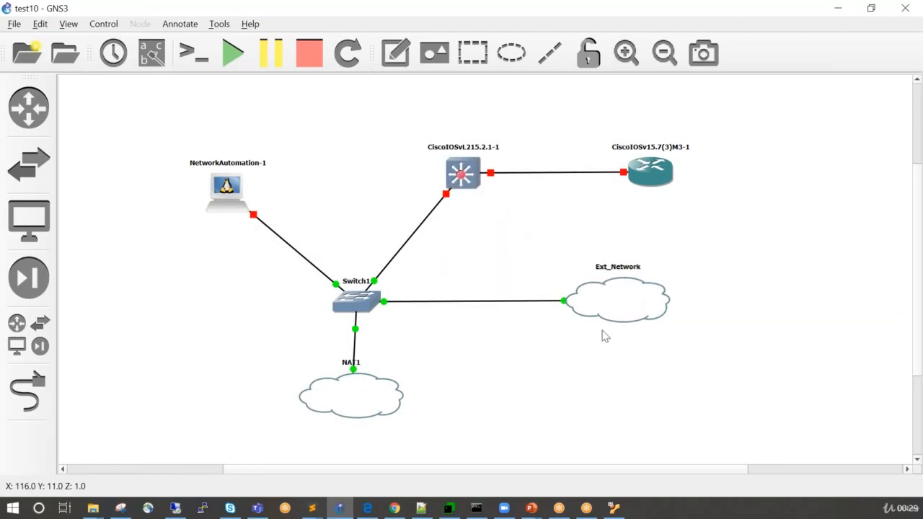
Change Ext_Network's symbol to the cloud from the Affinity-circle-blue set and move its label directly above the new icon.
{"action": "right_click", "coordinate": [624, 290]}
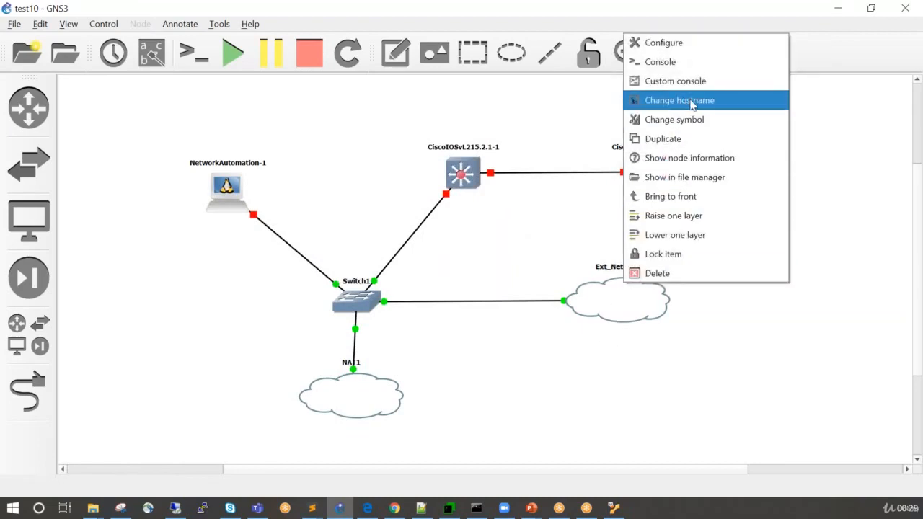
{"action": "left_click", "coordinate": [698, 119]}
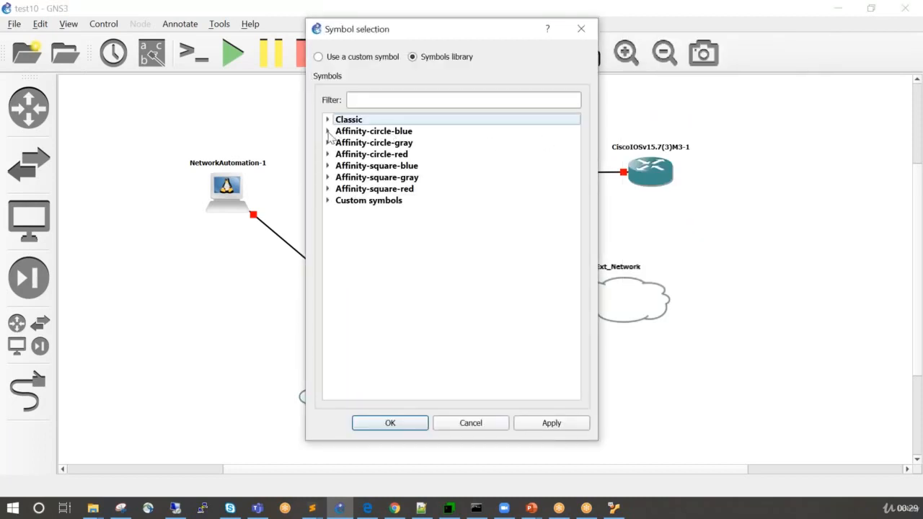
{"action": "left_click", "coordinate": [328, 132]}
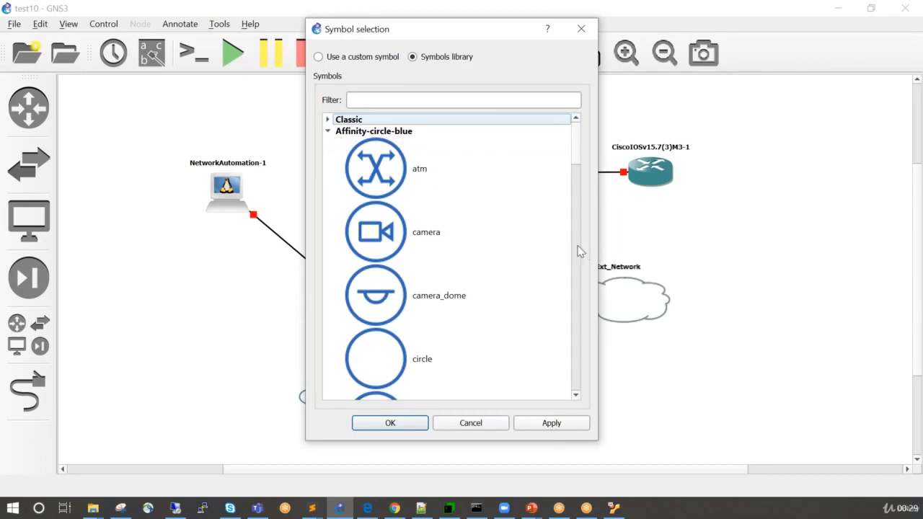
{"action": "left_click_drag", "start_coordinate": [573, 154], "coordinate": [574, 387]}
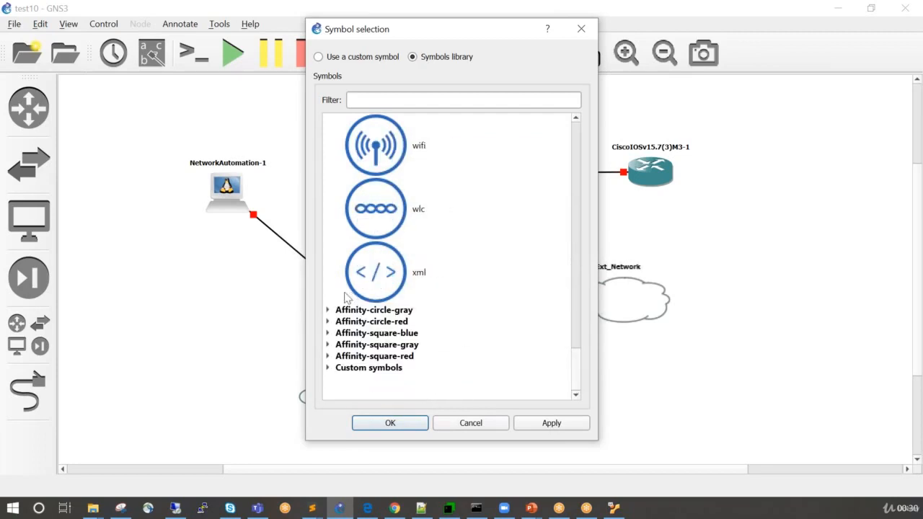
{"action": "left_click", "coordinate": [328, 311]}
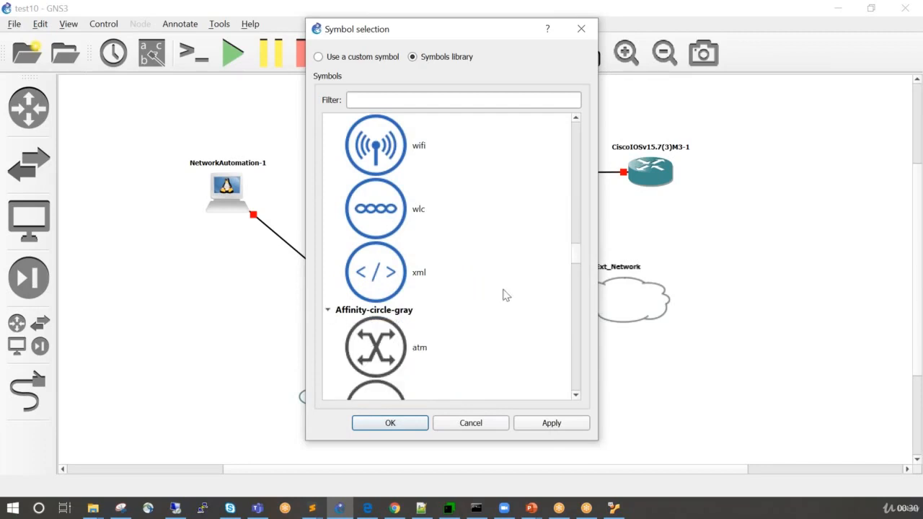
{"action": "left_click", "coordinate": [329, 310]}
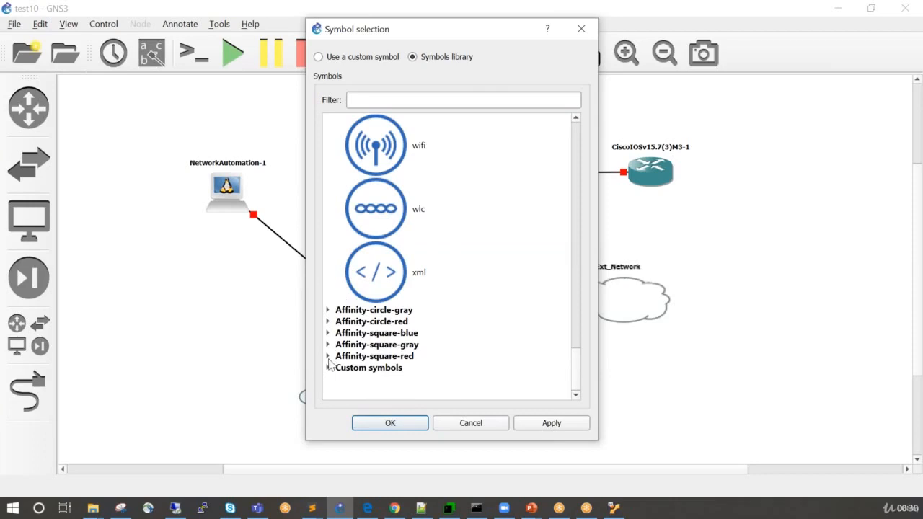
{"action": "left_click", "coordinate": [328, 333]}
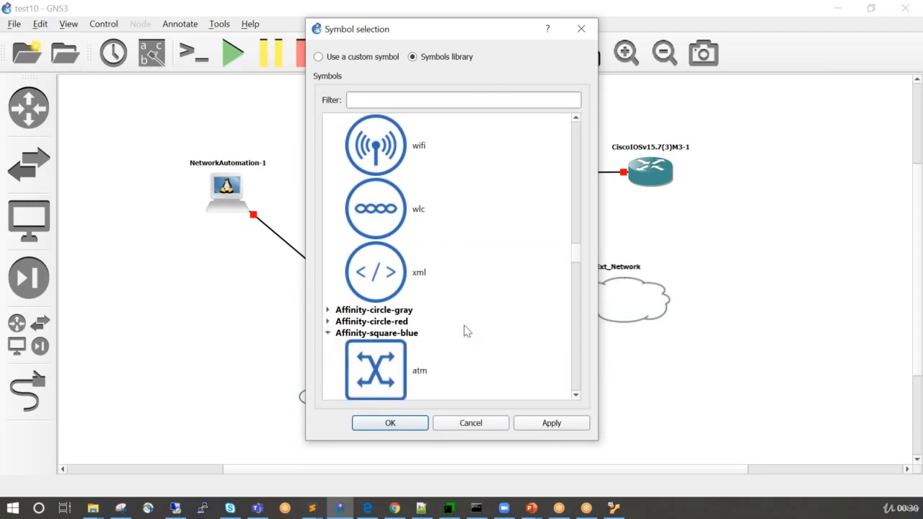
{"action": "left_click_drag", "start_coordinate": [579, 258], "coordinate": [575, 150]}
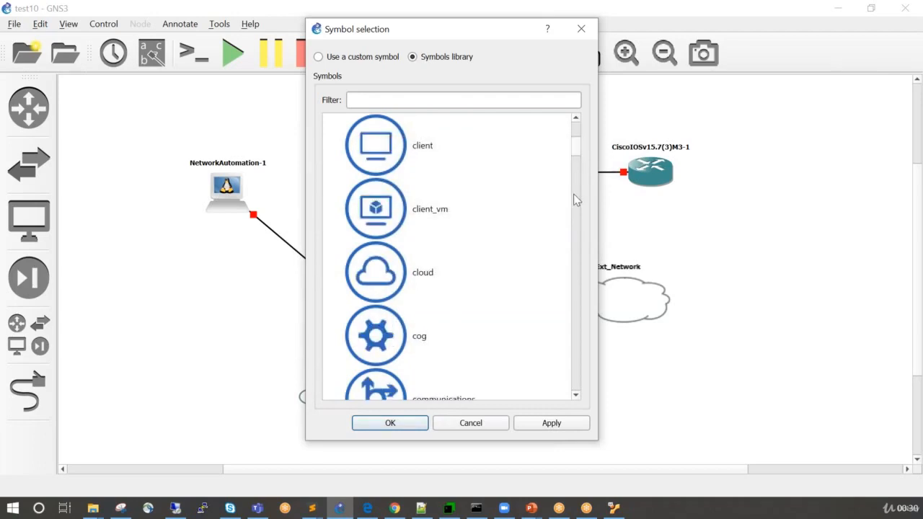
{"action": "left_click_drag", "start_coordinate": [573, 222], "coordinate": [572, 142]}
{"action": "left_click", "coordinate": [384, 273]}
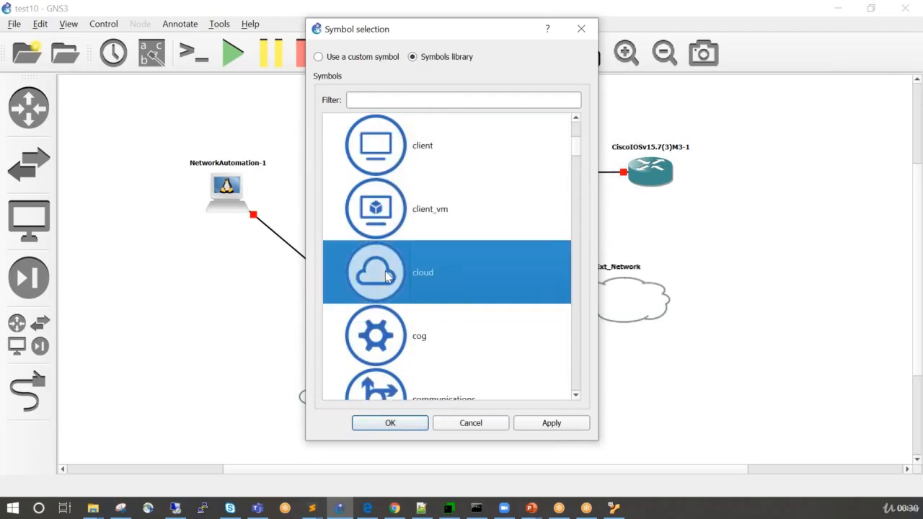
{"action": "left_click", "coordinate": [566, 423]}
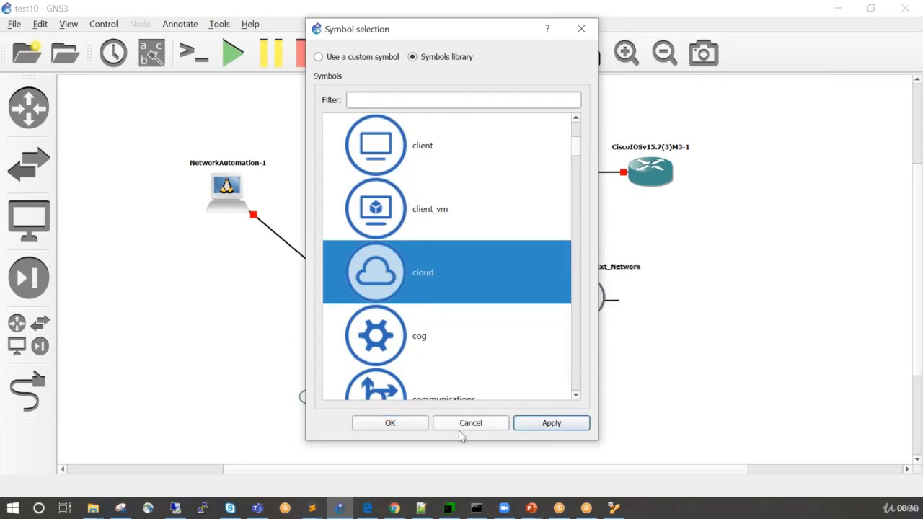
{"action": "left_click", "coordinate": [392, 423]}
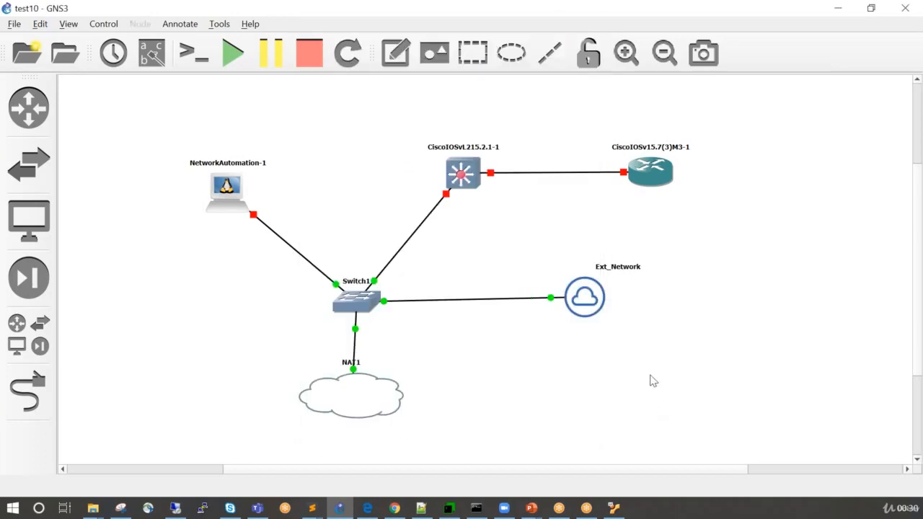
{"action": "left_click_drag", "start_coordinate": [639, 272], "coordinate": [608, 267]}
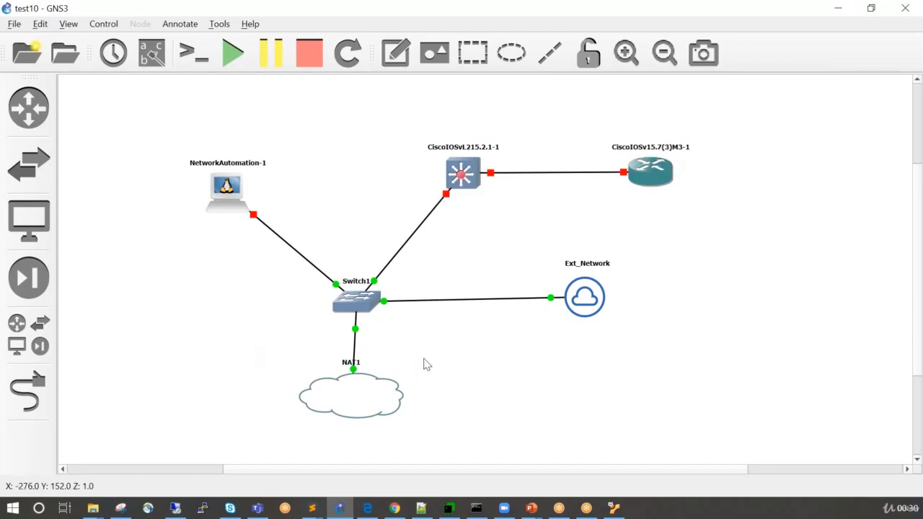
Start all devices in the topology.
{"action": "left_click", "coordinate": [225, 65]}
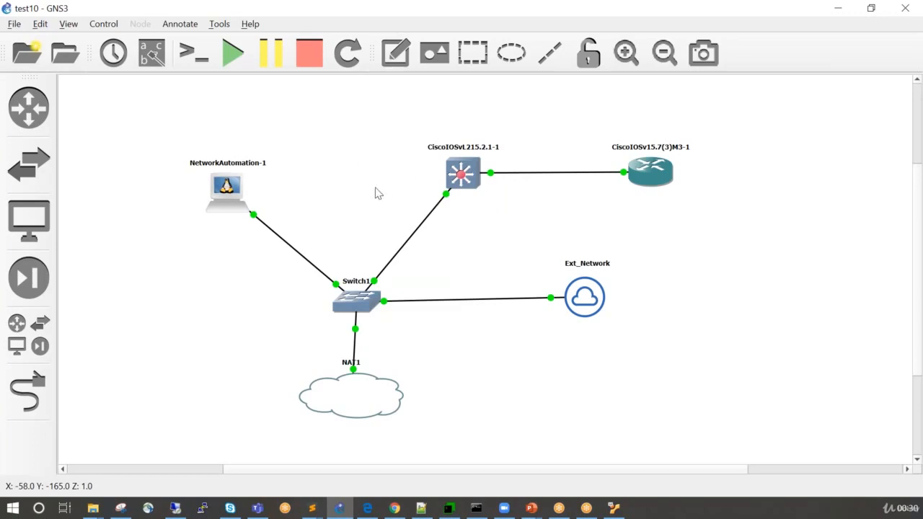
{"action": "right_click", "coordinate": [226, 190]}
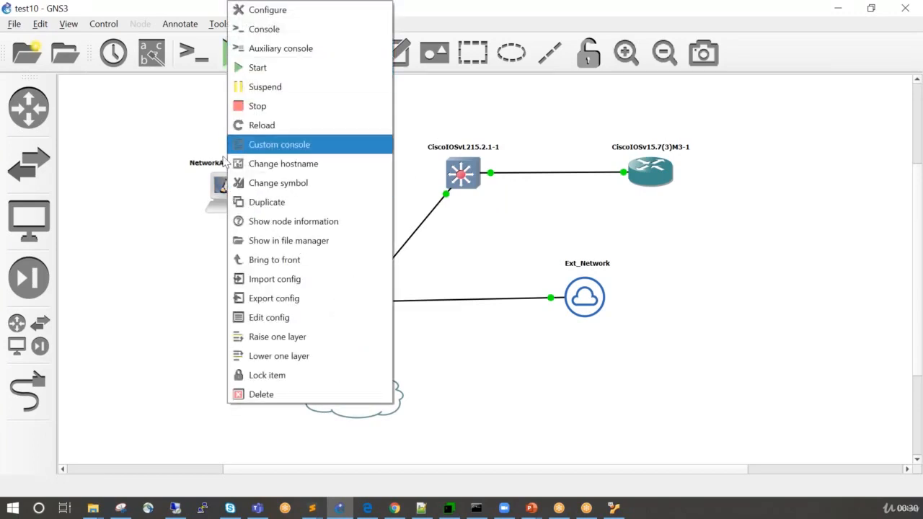
{"action": "left_click", "coordinate": [179, 220]}
Uncomment the DHCP lines "auto eth0" and "iface eth0 inet dhcp" in NetworkAutomation-1's interfaces config and save it.
{"action": "right_click", "coordinate": [227, 205]}
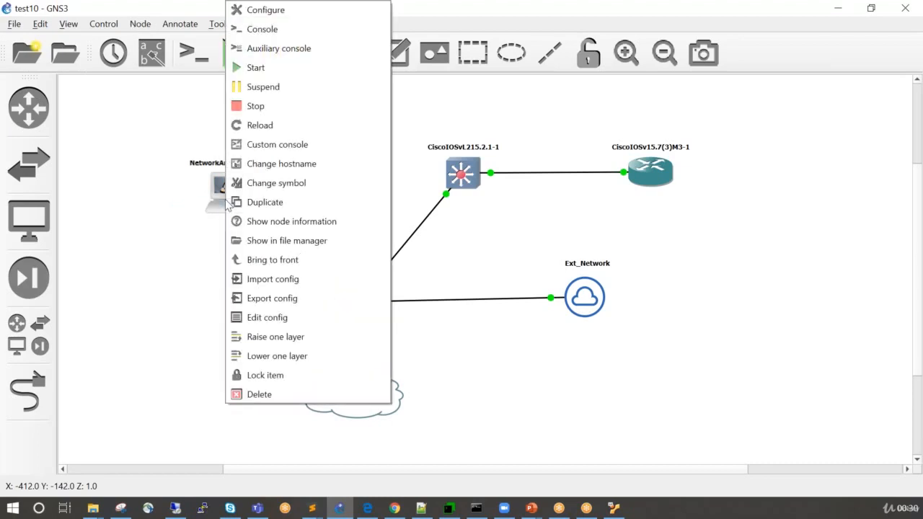
{"action": "left_click", "coordinate": [266, 317]}
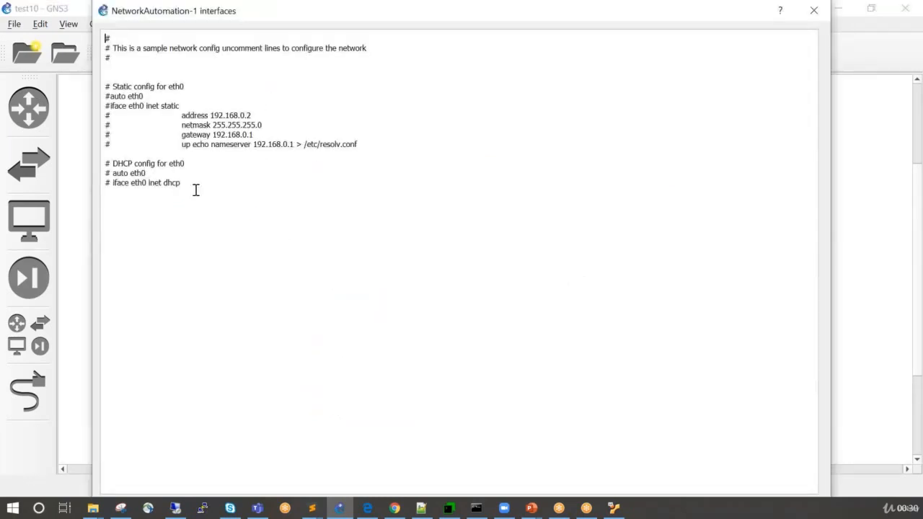
{"action": "left_click", "coordinate": [113, 173]}
{"action": "key", "text": "BackSpace"}
{"action": "key", "text": "BackSpace"}
{"action": "key", "text": "Down"}
{"action": "key", "text": "Right"}
{"action": "key", "text": "Right"}
{"action": "key", "text": "BackSpace"}
{"action": "key", "text": "BackSpace"}
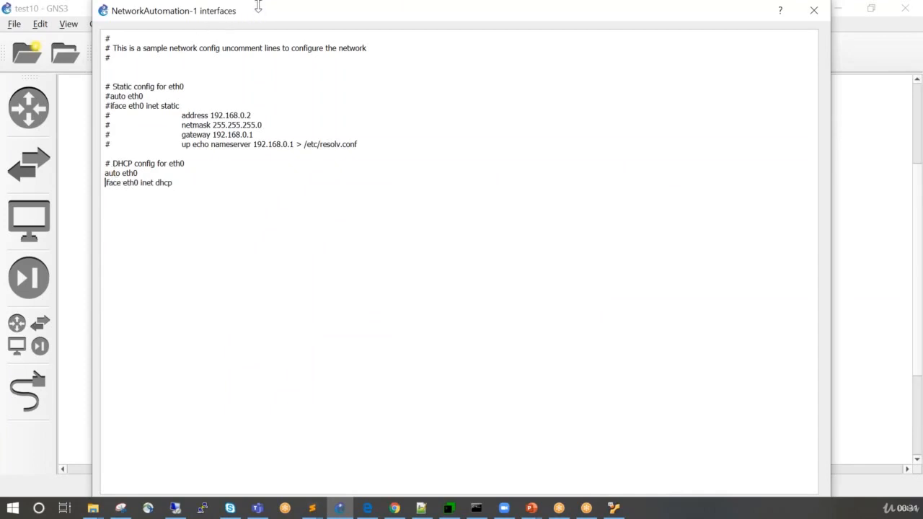
{"action": "left_click_drag", "start_coordinate": [258, 7], "coordinate": [268, 91]}
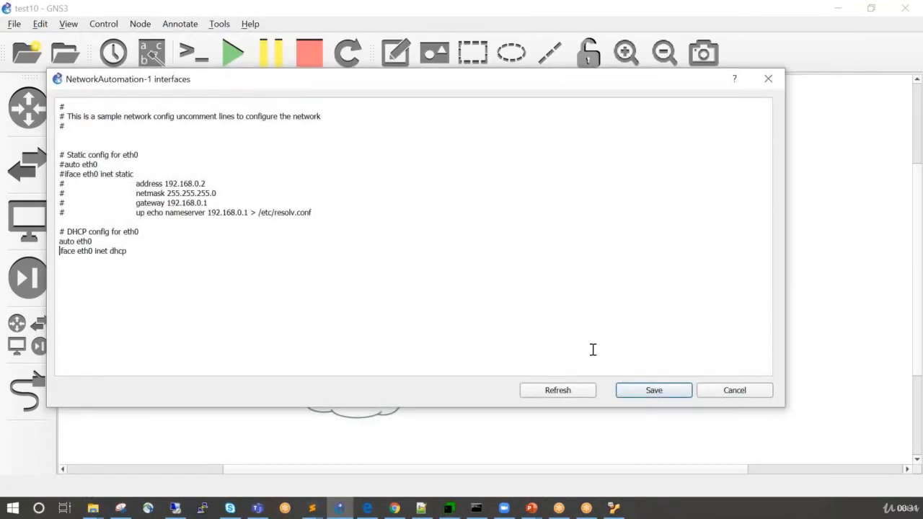
{"action": "left_click", "coordinate": [651, 390]}
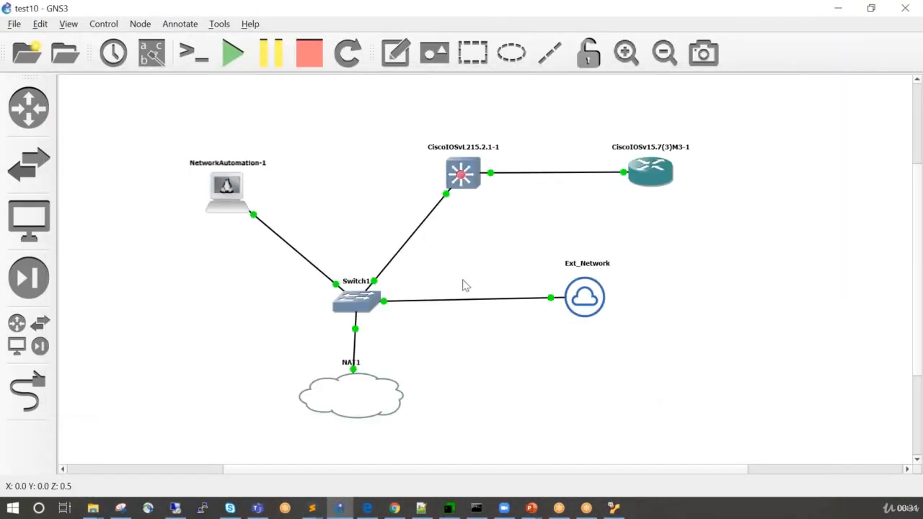
Open the NetworkAutomation-1 console, run ifconfig and examine the eth0 section for an IP address.
{"action": "right_click", "coordinate": [230, 188]}
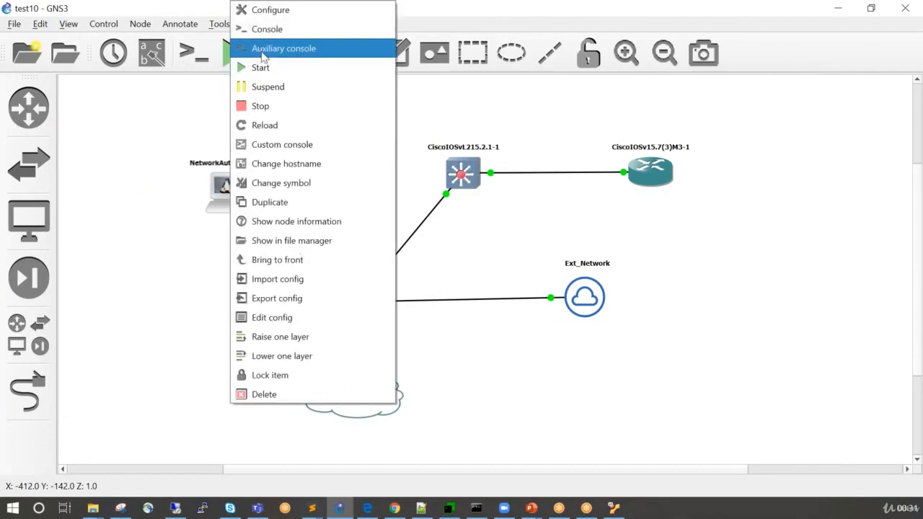
{"action": "left_click", "coordinate": [259, 28]}
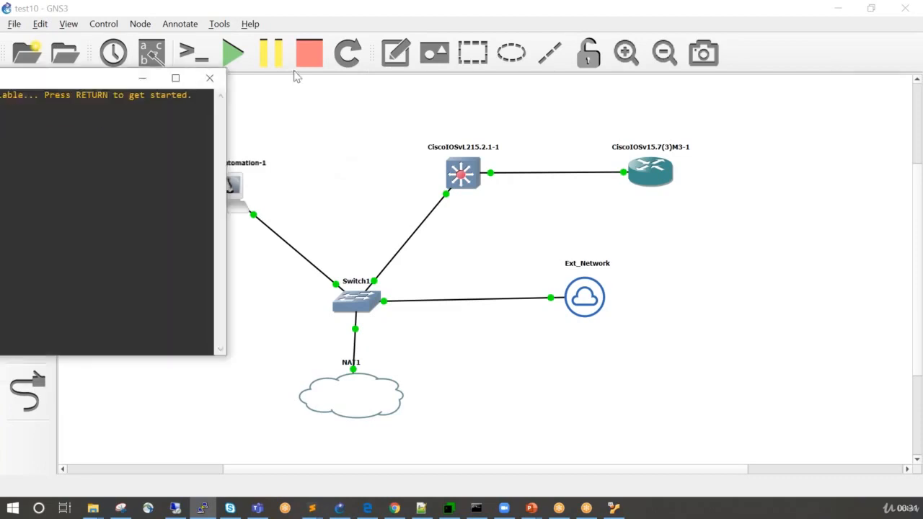
{"action": "left_click_drag", "start_coordinate": [79, 90], "coordinate": [705, 56]}
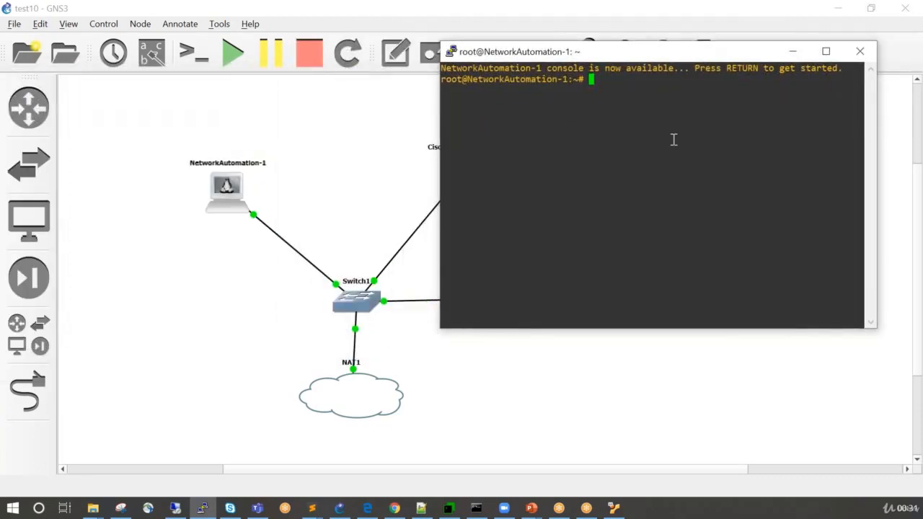
{"action": "type", "text": "ifconfig"}
{"action": "key", "text": "Return"}
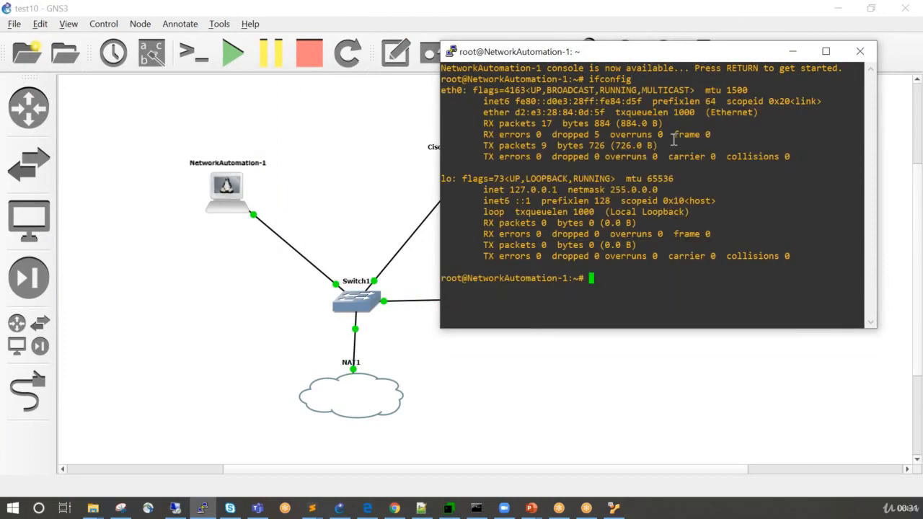
{"action": "left_click_drag", "start_coordinate": [549, 91], "coordinate": [668, 167]}
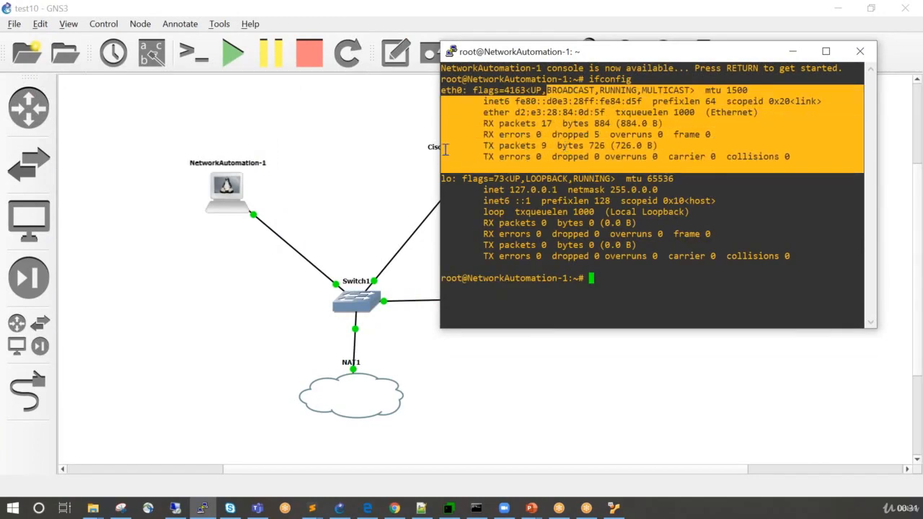
Stop and start the NetworkAutomation-1 node to apply its DHCP configuration.
{"action": "right_click", "coordinate": [227, 188]}
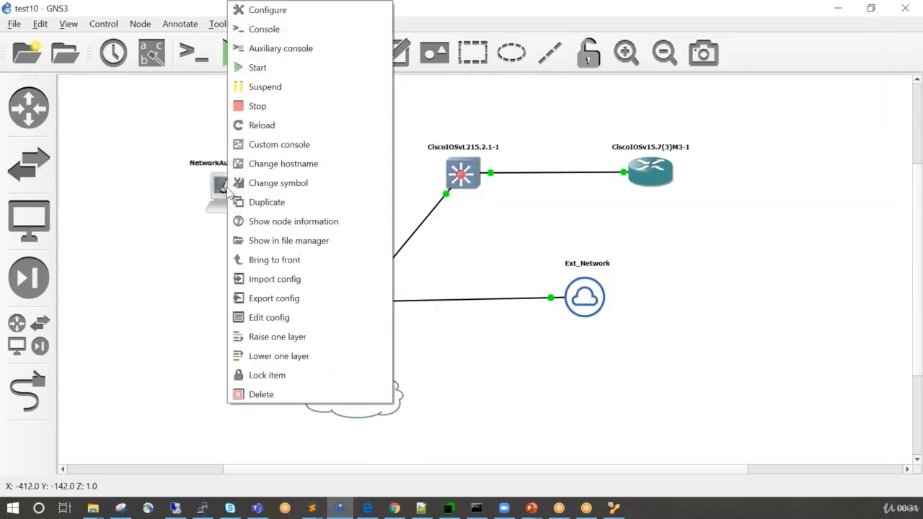
{"action": "left_click", "coordinate": [260, 108]}
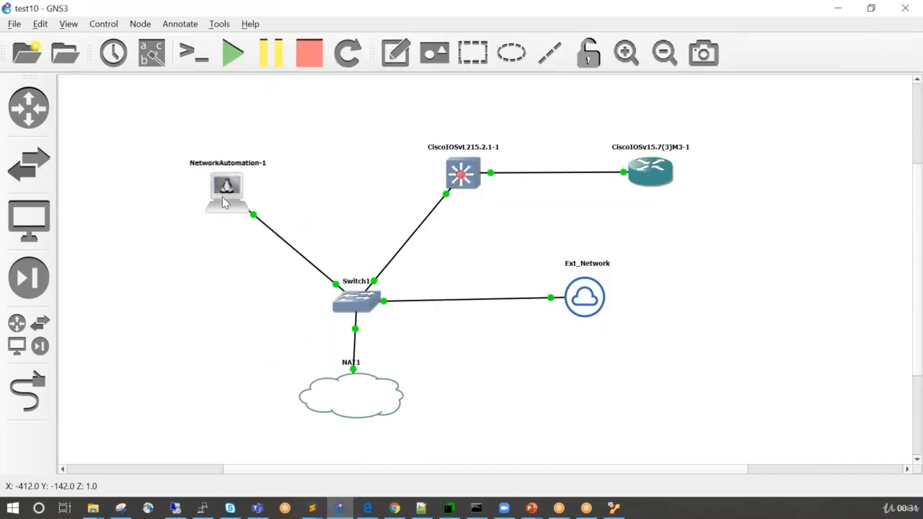
{"action": "mouse_move", "coordinate": [225, 203]}
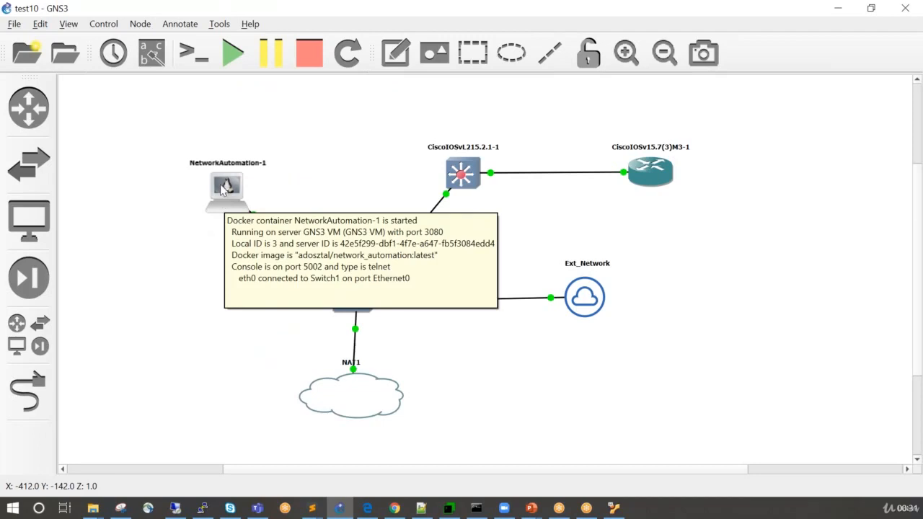
{"action": "double_click", "coordinate": [225, 188]}
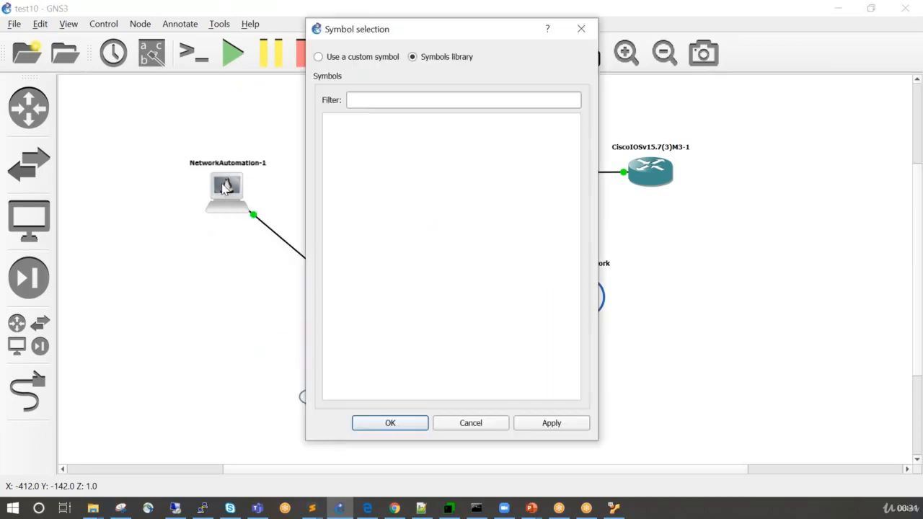
{"action": "left_click", "coordinate": [581, 29]}
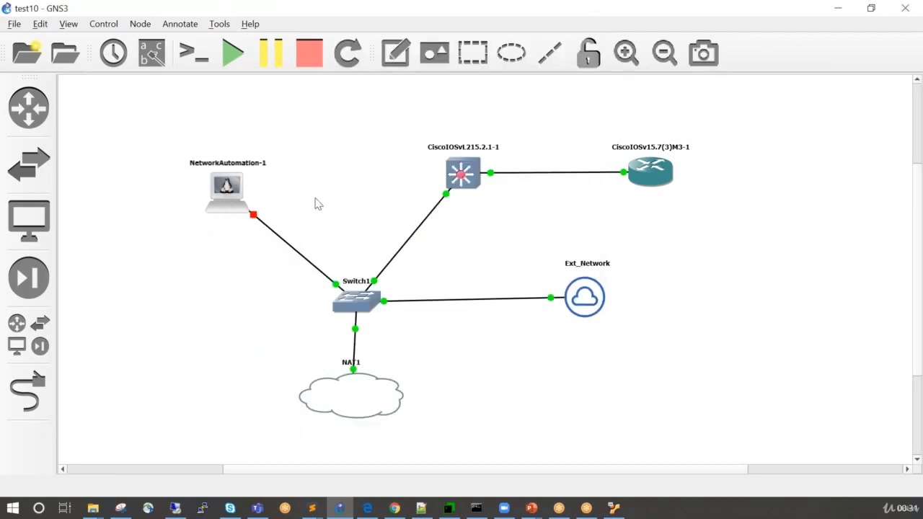
{"action": "right_click", "coordinate": [230, 197]}
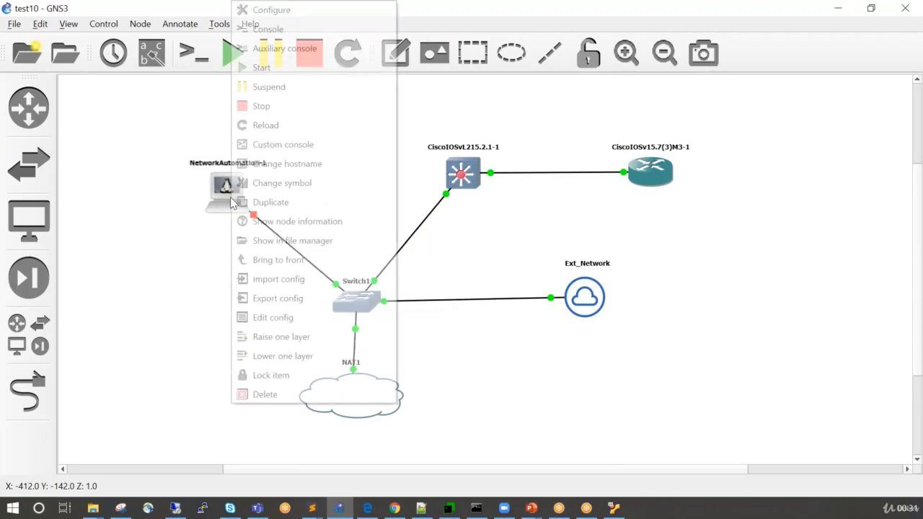
{"action": "left_click", "coordinate": [263, 67]}
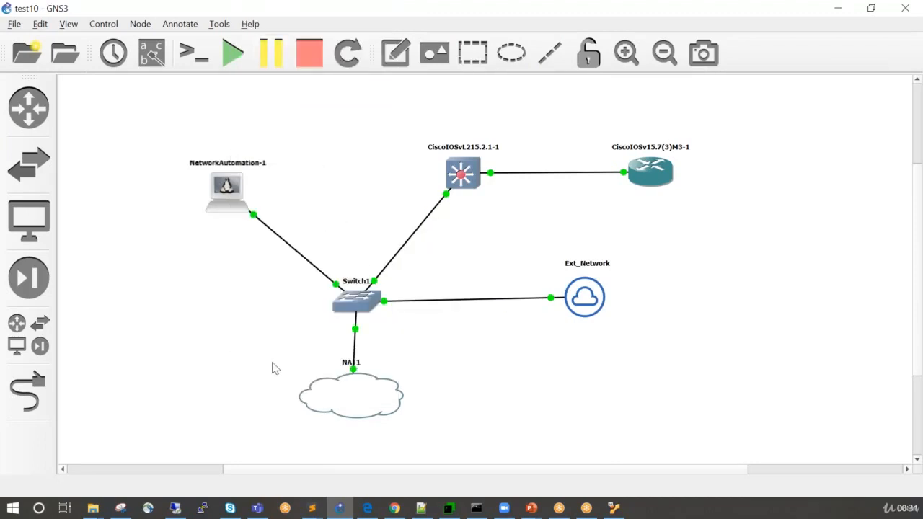
Reopen the NetworkAutomation-1 console, move its window just below the Cisco router and bring up the PuTTY session options.
{"action": "right_click", "coordinate": [232, 201]}
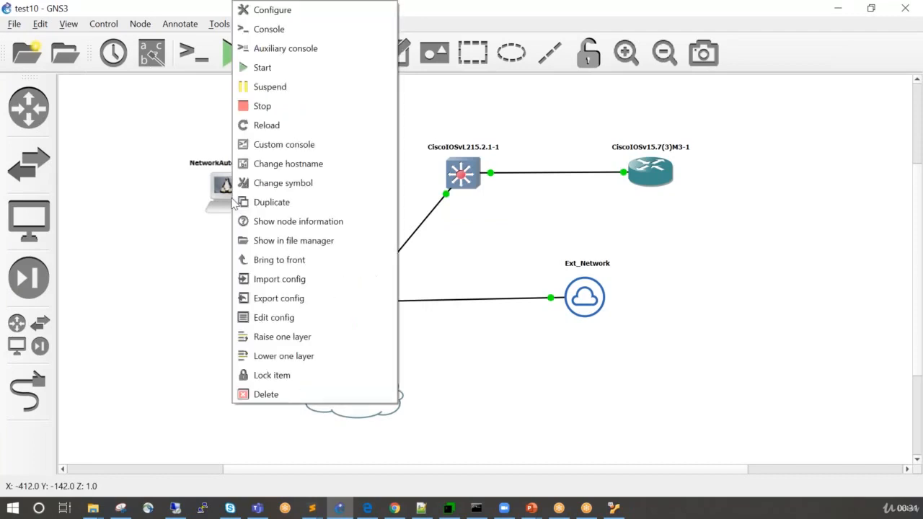
{"action": "left_click", "coordinate": [272, 32]}
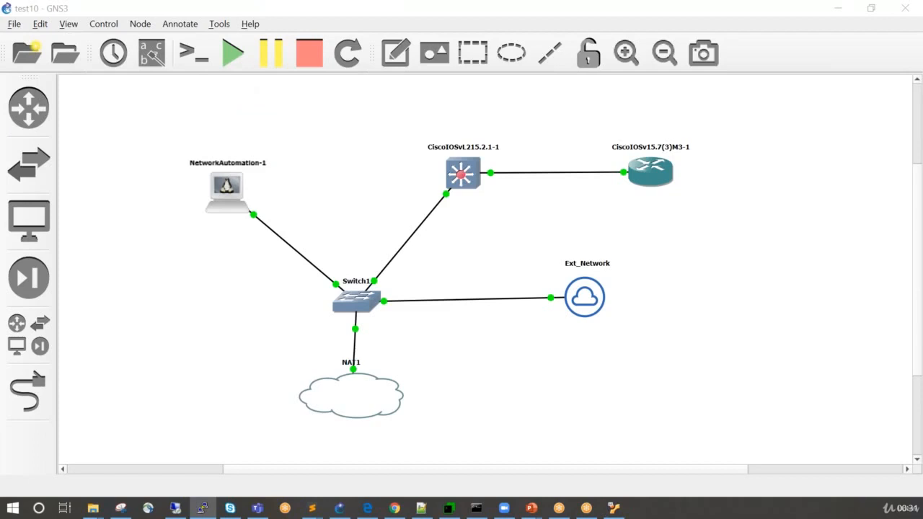
{"action": "left_click_drag", "start_coordinate": [0, 100], "coordinate": [750, 62]}
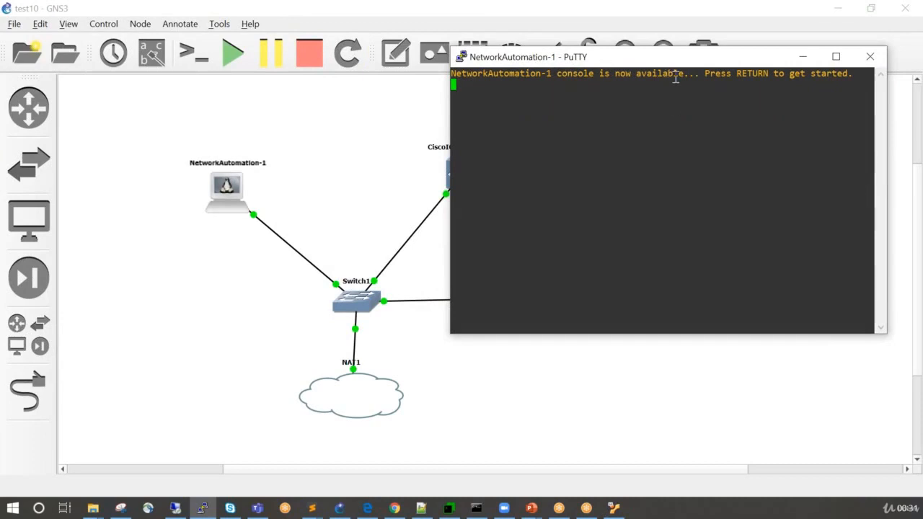
{"action": "left_click_drag", "start_coordinate": [685, 61], "coordinate": [692, 192]}
{"action": "right_click", "coordinate": [670, 196]}
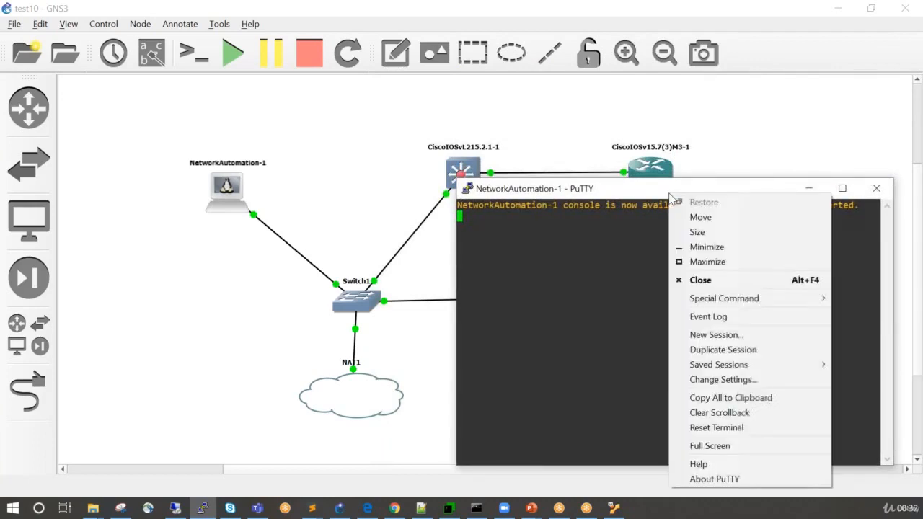
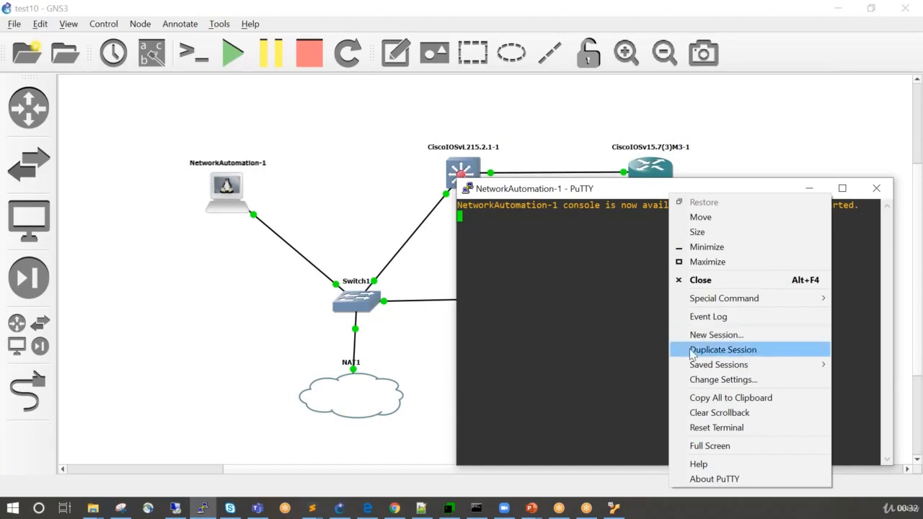
Enlarge the NetworkAutomation-1 console font through the PuTTY settings and move its window so the whole terminal is visible.
{"action": "left_click", "coordinate": [703, 380]}
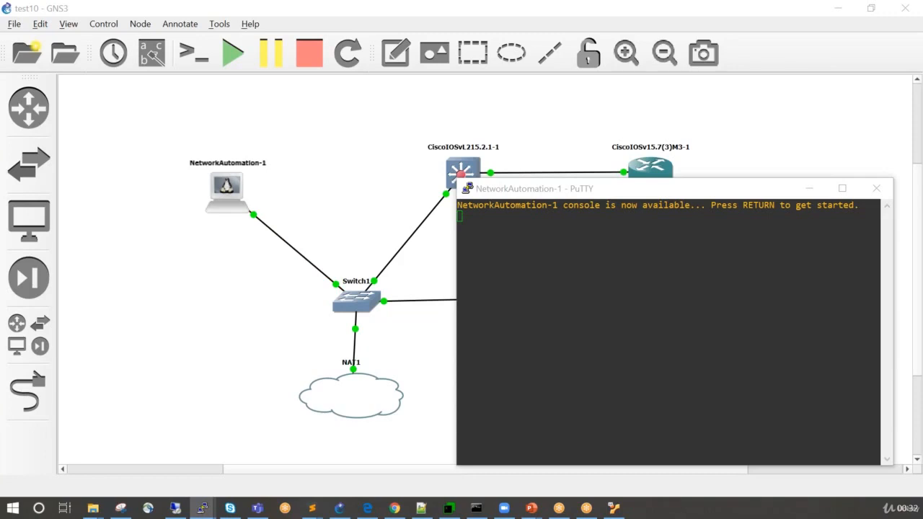
{"action": "key", "text": "Return"}
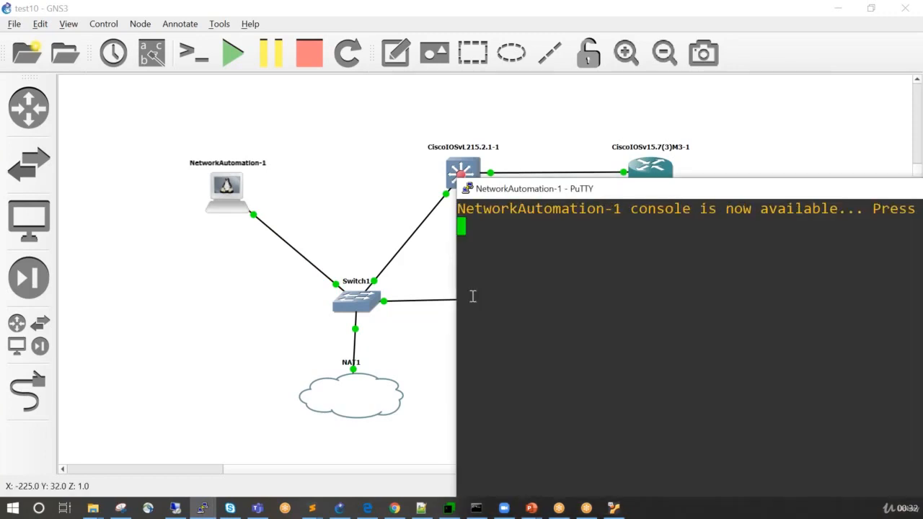
{"action": "left_click_drag", "start_coordinate": [618, 195], "coordinate": [272, 48]}
Bring up the NetworkAutomation-1 shell prompt and examine the DHCP messages for the address it requests.
{"action": "key", "text": "Return"}
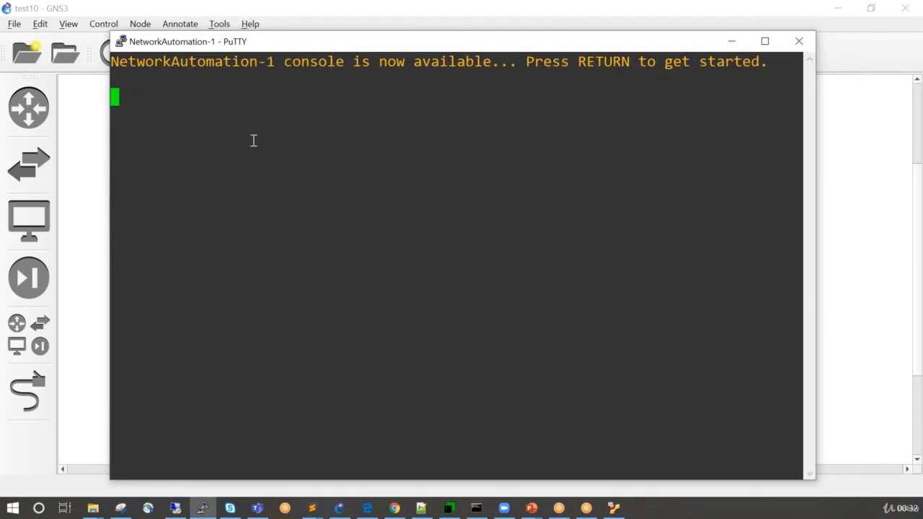
{"action": "key", "text": "Return"}
{"action": "key", "text": "Return"}
{"action": "key", "text": "Return"}
{"action": "key", "text": "Return"}
{"action": "key", "text": "Return"}
{"action": "key", "text": "Return"}
{"action": "key", "text": "Return"}
{"action": "left_click_drag", "start_coordinate": [471, 34], "coordinate": [470, 177]}
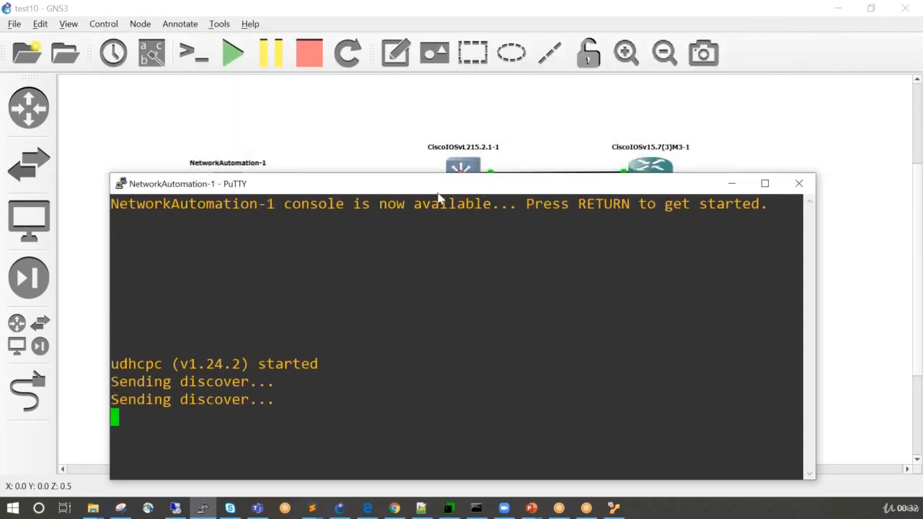
{"action": "left_click_drag", "start_coordinate": [456, 191], "coordinate": [484, 100]}
{"action": "key", "text": "Return"}
{"action": "key", "text": "Return"}
{"action": "key", "text": "Return"}
{"action": "key", "text": "Return"}
{"action": "key", "text": "Return"}
{"action": "key", "text": "Return"}
{"action": "key", "text": "Return"}
{"action": "key", "text": "Return"}
{"action": "key", "text": "Return"}
{"action": "triple_click", "coordinate": [343, 202]}
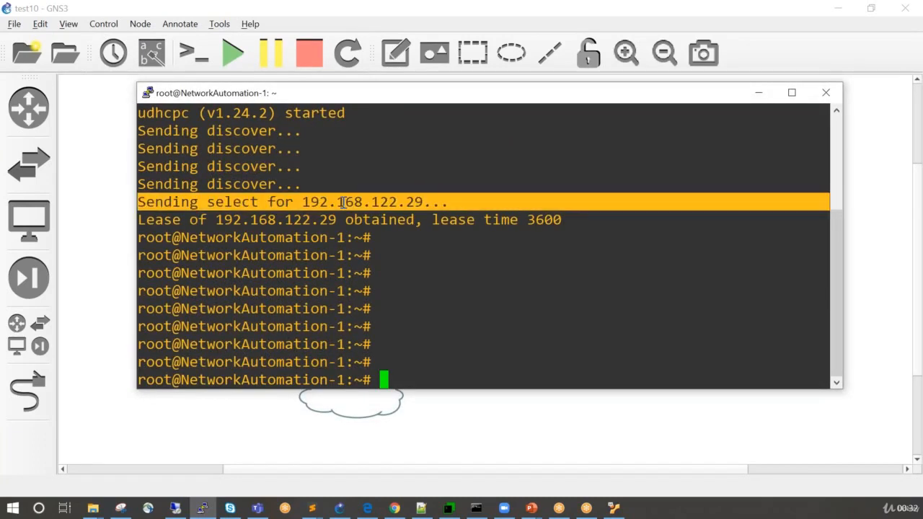
Test internet connectivity from NetworkAutomation-1 by pinging 8.8.8.8, and stop the ping after a couple of replies.
{"action": "left_click", "coordinate": [384, 269]}
{"action": "type", "text": "ping "}
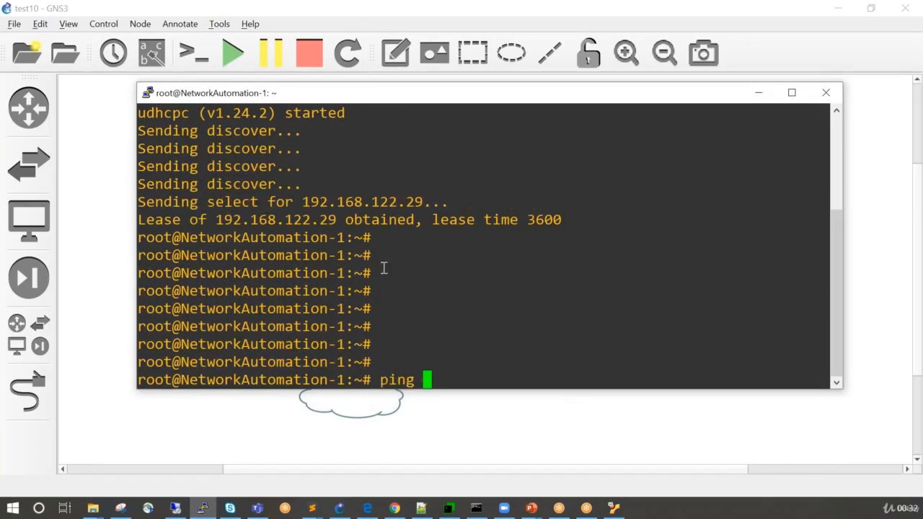
{"action": "type", "text": "8.8.8."}
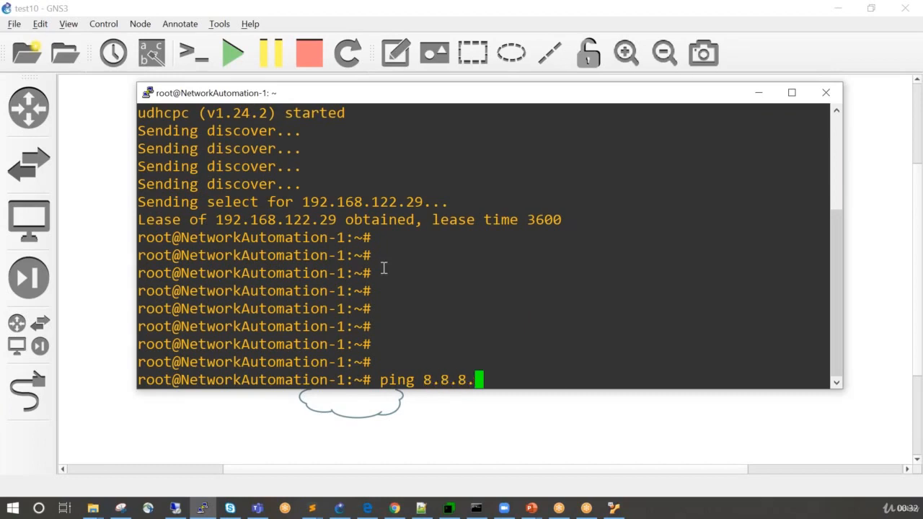
{"action": "type", "text": "8"}
{"action": "key", "text": "Return"}
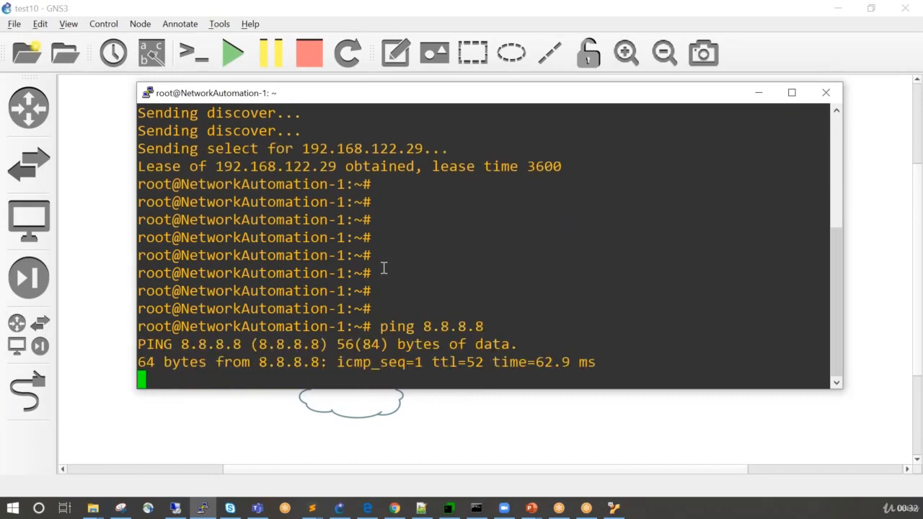
{"action": "key", "text": "ctrl+c"}
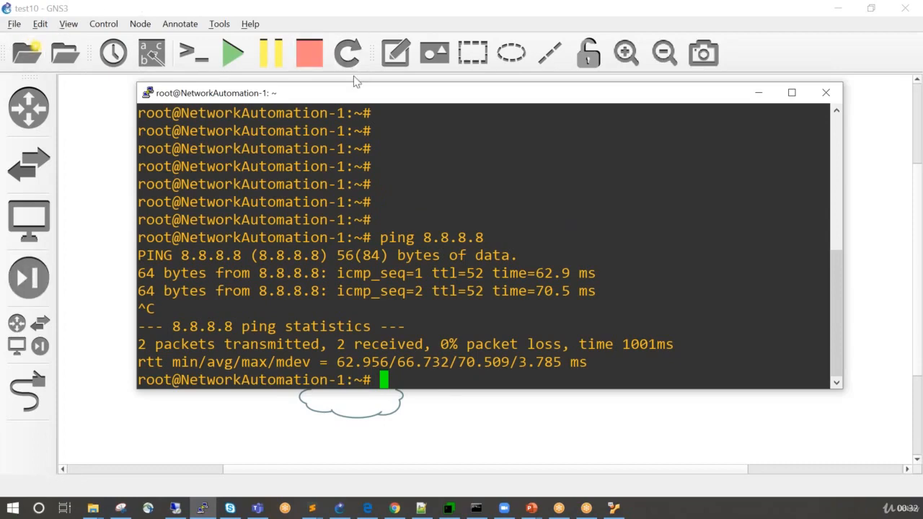
Reposition the NetworkAutomation-1 console and highlight the address in the DHCP select line of its earlier output.
{"action": "left_click_drag", "start_coordinate": [354, 101], "coordinate": [333, 235]}
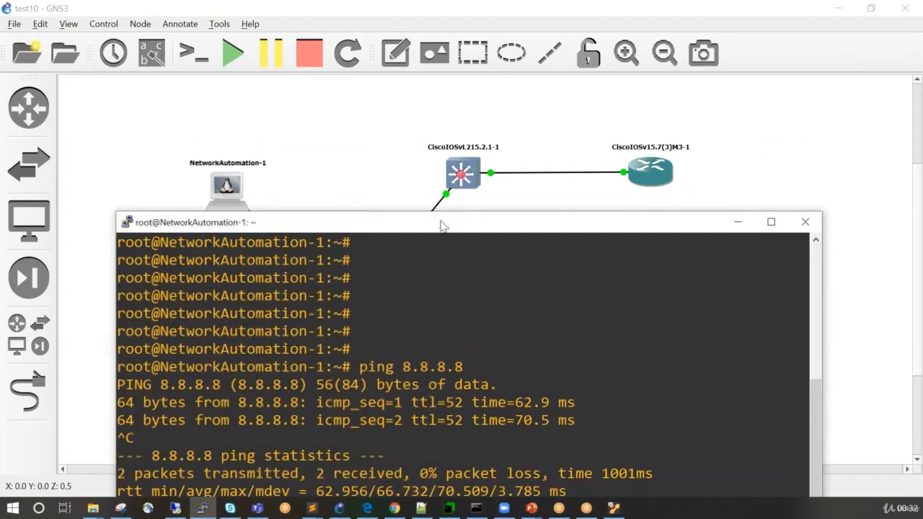
{"action": "left_click_drag", "start_coordinate": [438, 228], "coordinate": [390, 201]}
{"action": "left_click_drag", "start_coordinate": [450, 187], "coordinate": [434, 153]}
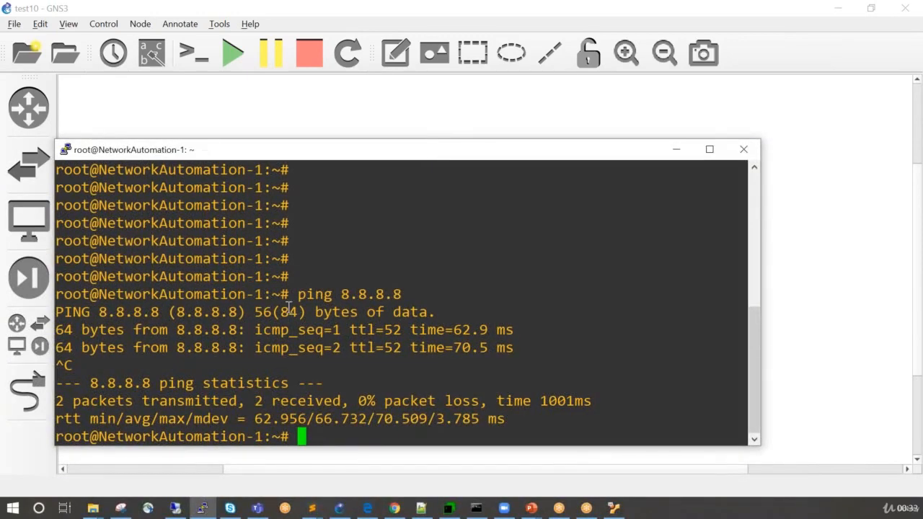
{"action": "scroll", "coordinate": [752, 199], "scroll_direction": "up", "scroll_amount": 3}
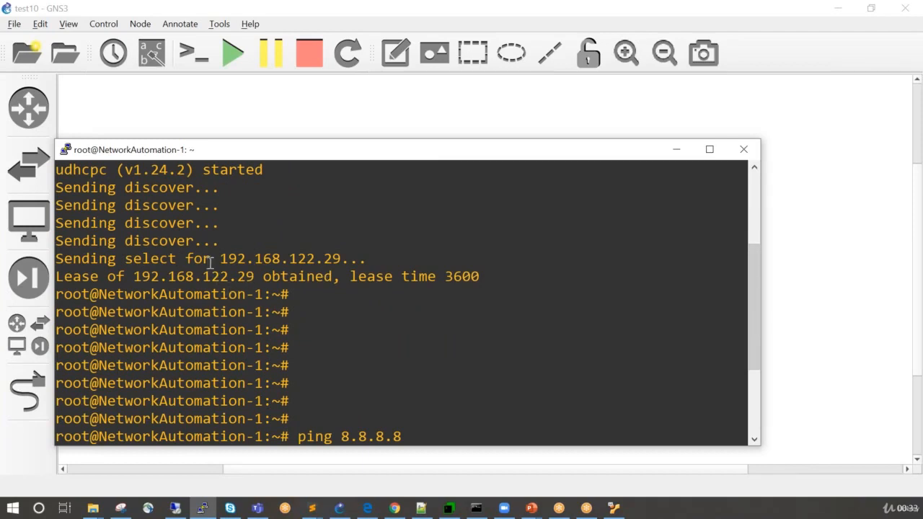
{"action": "left_click_drag", "start_coordinate": [205, 260], "coordinate": [307, 260]}
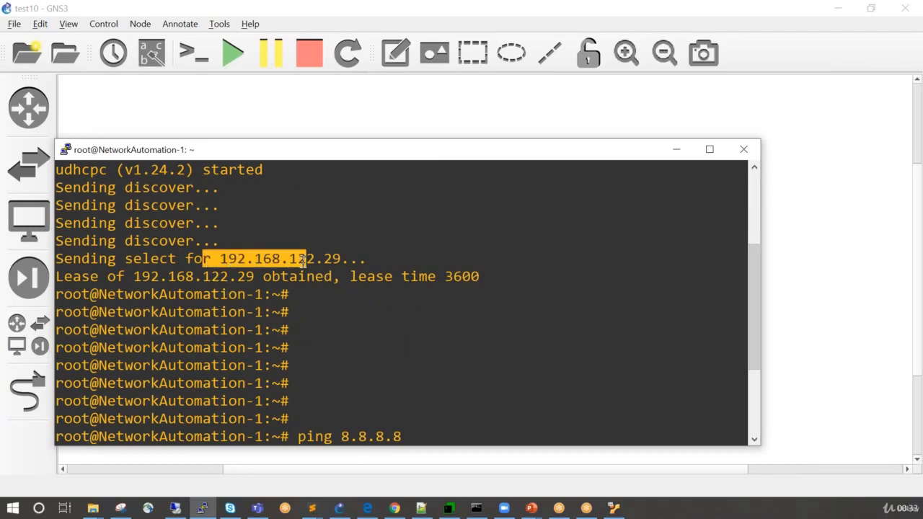
Return to the GNS3 topology and open the console of the CiscoIOSvL215.2.1-1 node.
{"action": "left_click", "coordinate": [401, 116]}
{"action": "right_click", "coordinate": [458, 170]}
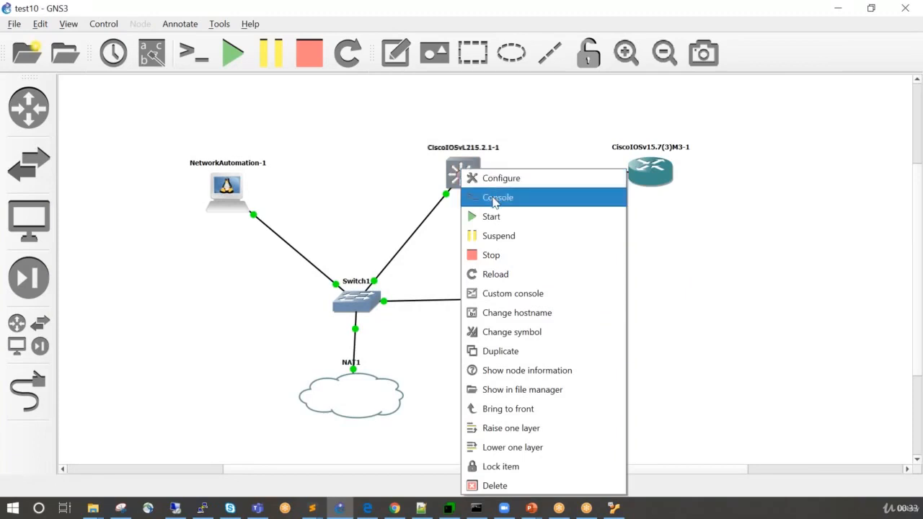
{"action": "left_click", "coordinate": [494, 197]}
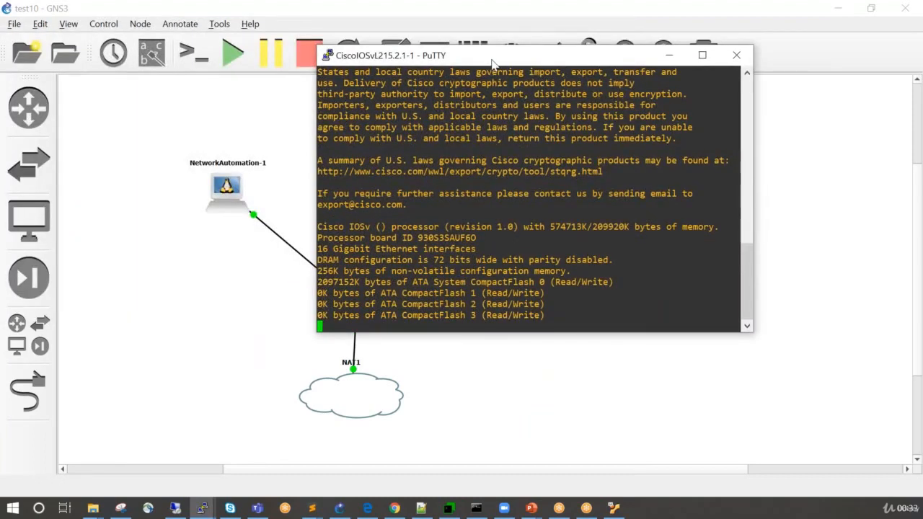
Enlarge the CiscoIOSvL215.2.1-1 console font through the PuTTY settings and move its window below the upper row of nodes.
{"action": "right_click", "coordinate": [490, 61]}
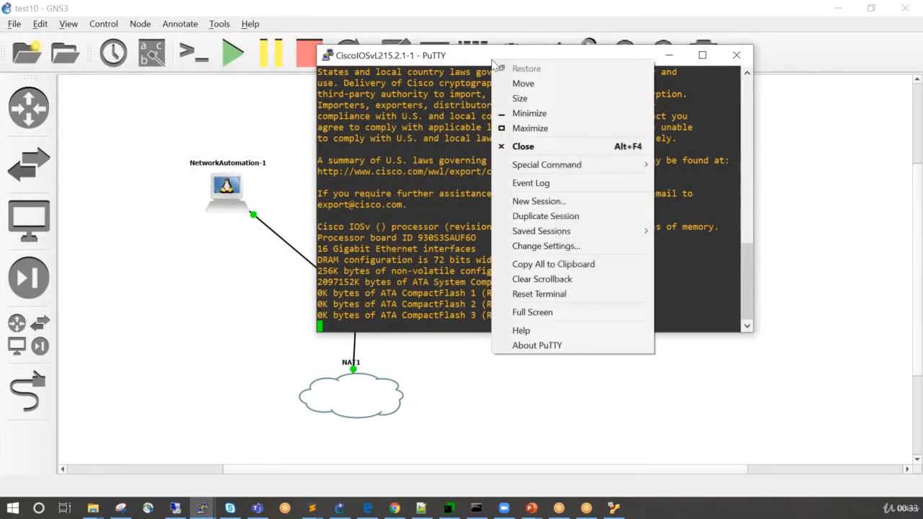
{"action": "left_click", "coordinate": [525, 248]}
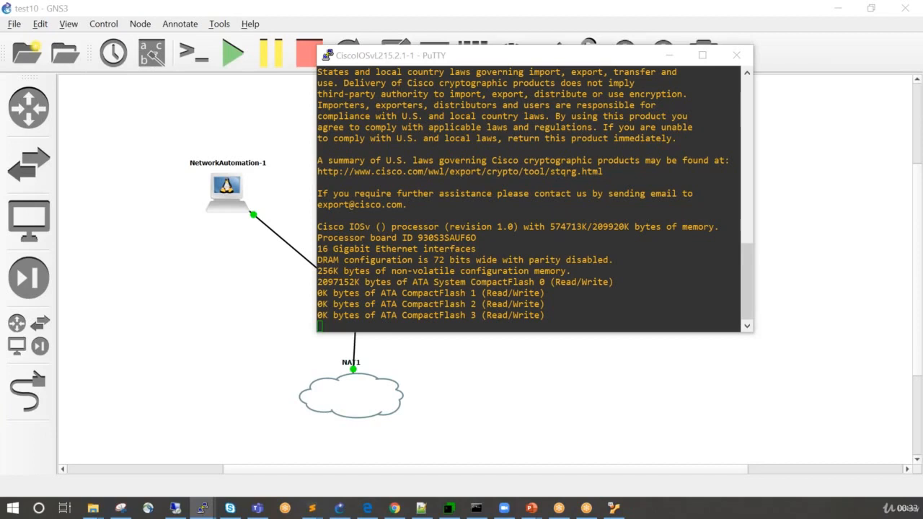
{"action": "left_click", "coordinate": [414, 164]}
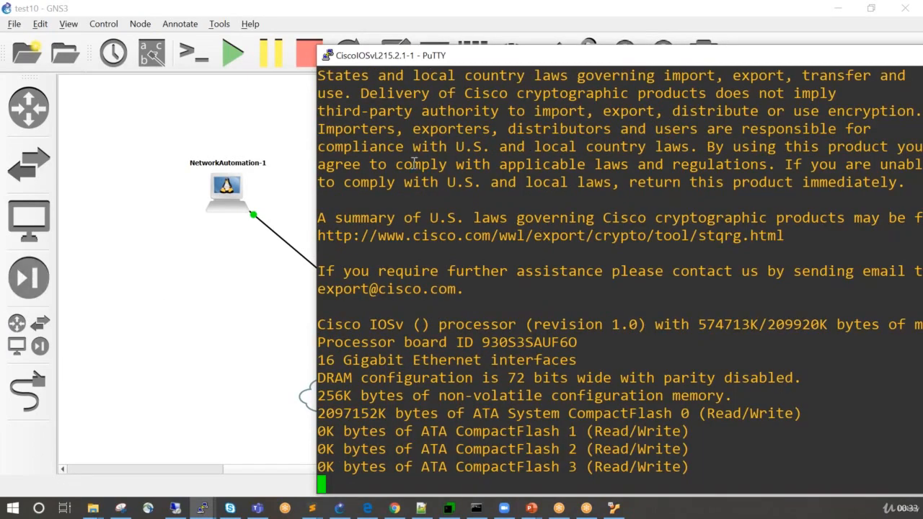
{"action": "left_click_drag", "start_coordinate": [558, 65], "coordinate": [324, 42]}
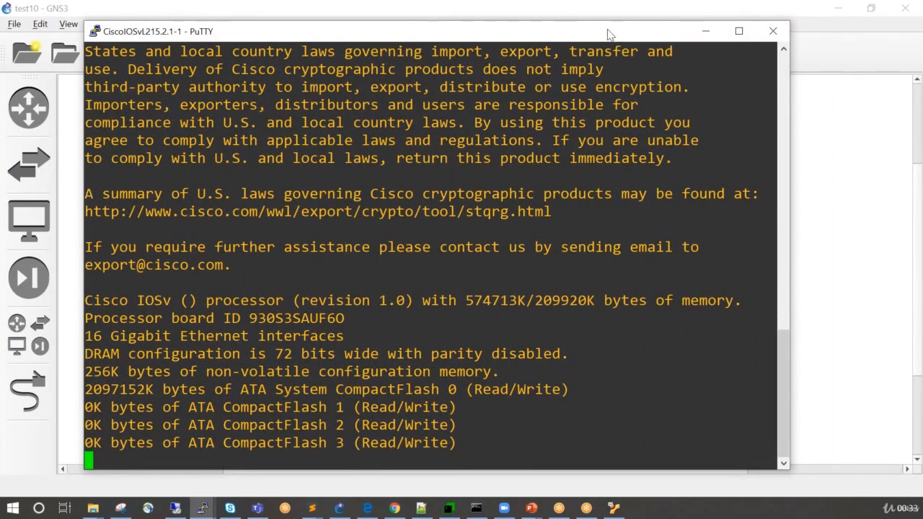
{"action": "left_click_drag", "start_coordinate": [612, 35], "coordinate": [616, 280]}
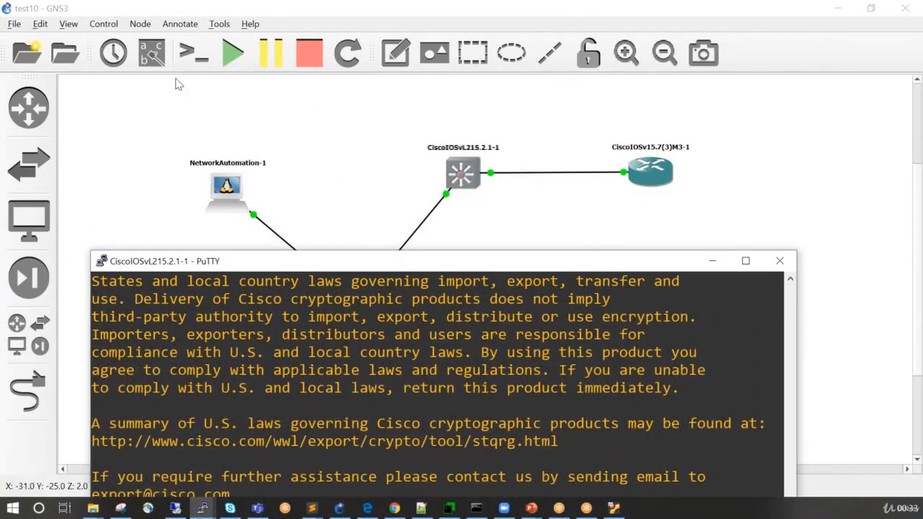
{"action": "left_click", "coordinate": [152, 57]}
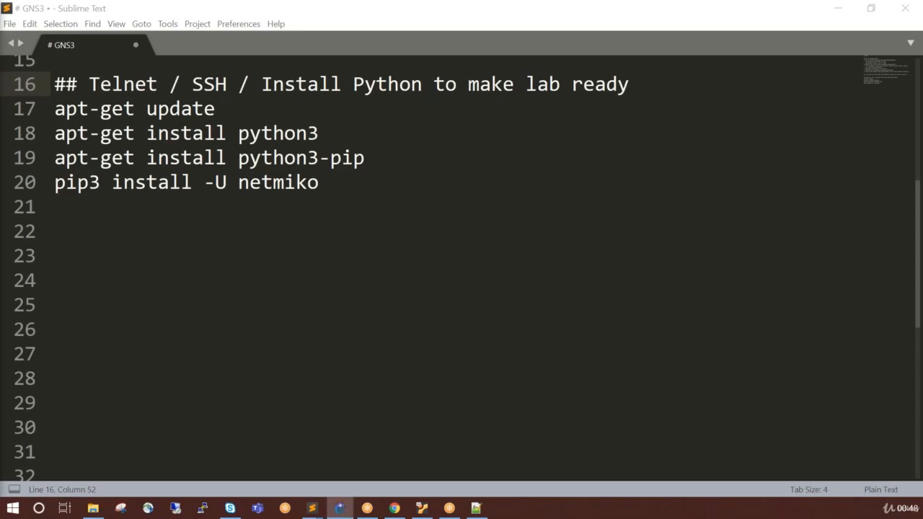
Switch to the GNS3 test10 project and line up NetworkAutomation-1, Switch1 and NAT1 in a column on the canvas's left side.
{"action": "left_click", "coordinate": [339, 508]}
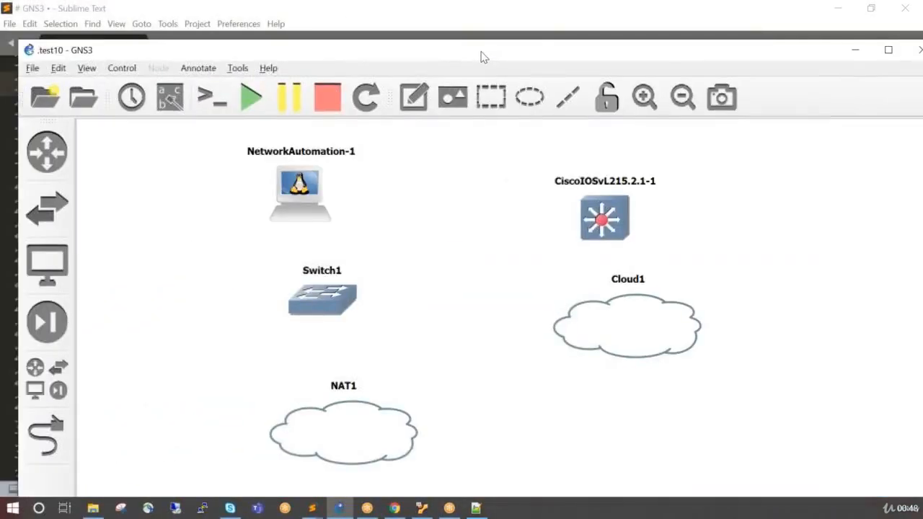
{"action": "left_click_drag", "start_coordinate": [480, 50], "coordinate": [459, 15]}
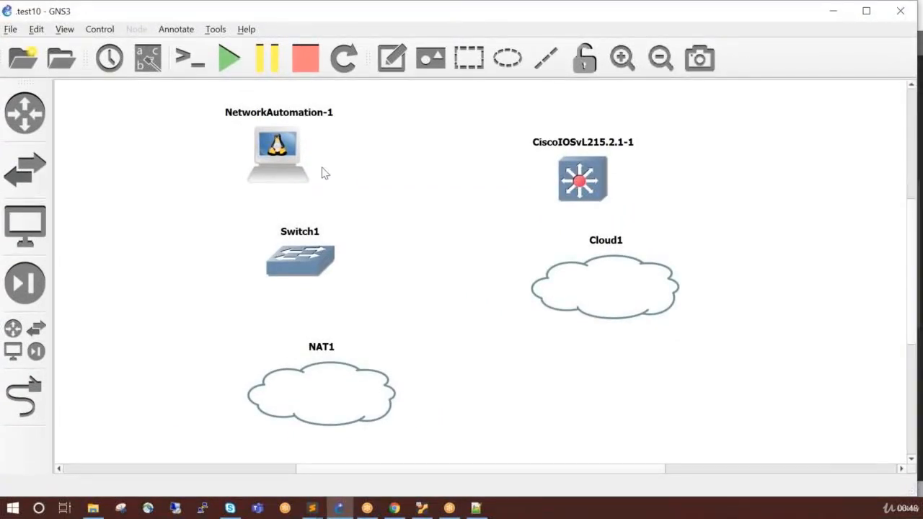
{"action": "left_click", "coordinate": [301, 256]}
{"action": "left_click_drag", "start_coordinate": [300, 256], "coordinate": [266, 258]}
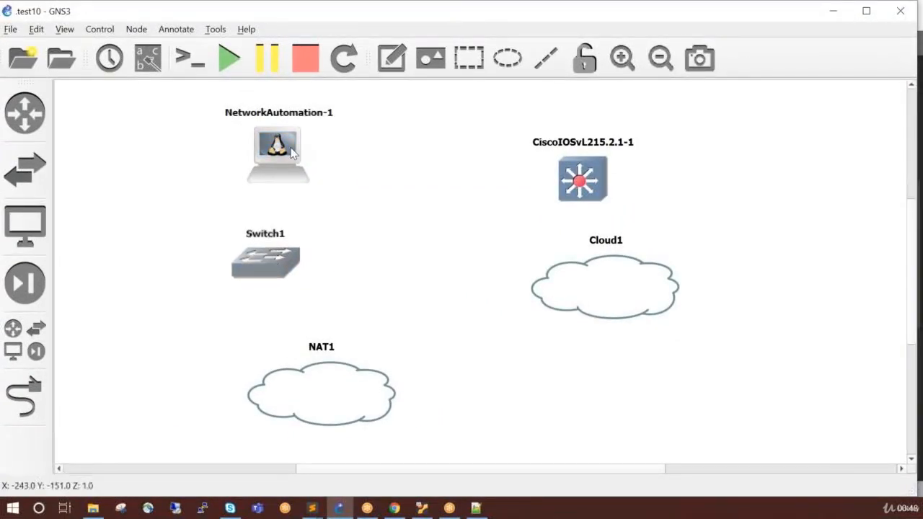
{"action": "left_click_drag", "start_coordinate": [296, 162], "coordinate": [237, 159]}
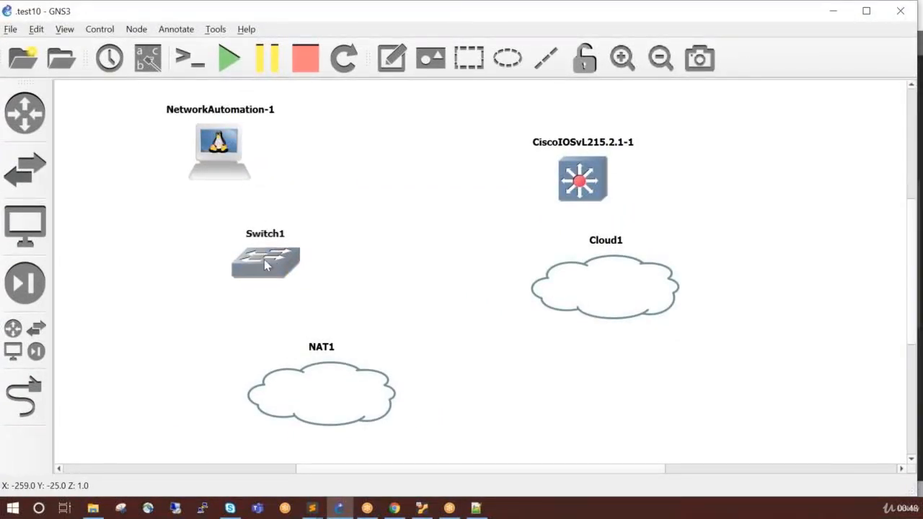
{"action": "left_click_drag", "start_coordinate": [264, 259], "coordinate": [236, 260]}
{"action": "left_click_drag", "start_coordinate": [303, 395], "coordinate": [227, 401]}
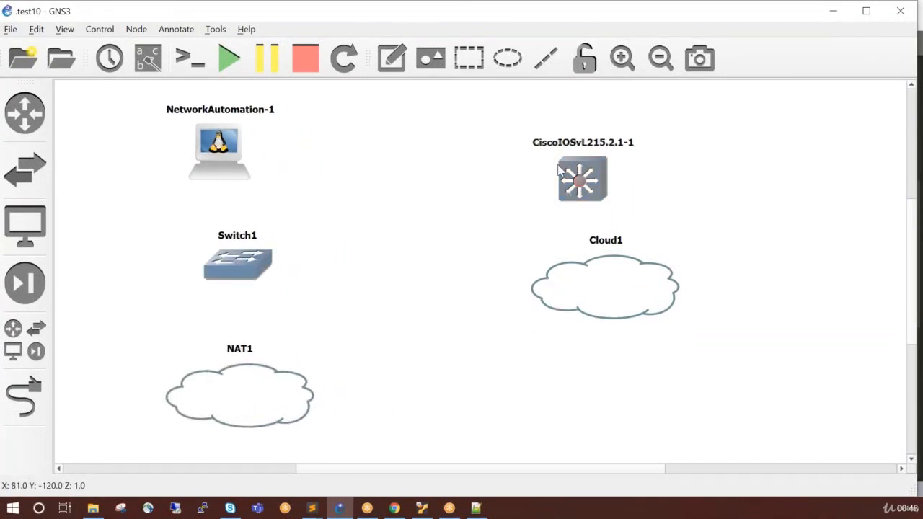
Move CiscoIOSvL215.2.1-1 closer to NetworkAutomation-1 and shift Cloud1 slightly down and toward Switch1.
{"action": "left_click_drag", "start_coordinate": [581, 179], "coordinate": [473, 159]}
{"action": "mouse_move", "coordinate": [577, 274]}
{"action": "left_mouse_down"}
{"action": "mouse_move", "coordinate": [539, 259]}
{"action": "mouse_move", "coordinate": [511, 260]}
{"action": "mouse_move", "coordinate": [507, 272]}
{"action": "mouse_move", "coordinate": [560, 295]}
{"action": "mouse_move", "coordinate": [575, 292]}
{"action": "left_mouse_up"}
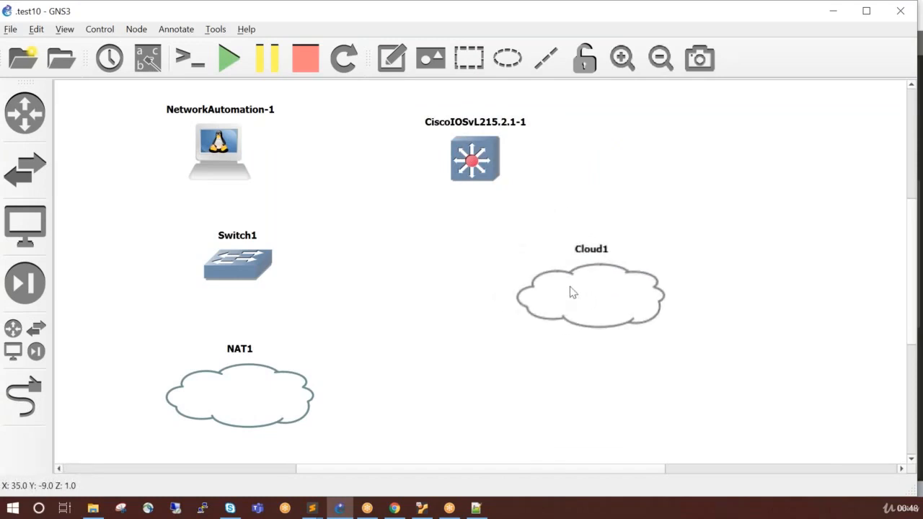
{"action": "left_click", "coordinate": [449, 306]}
Link Switch1's Ethernet0 port to NetworkAutomation-1's eth0 port.
{"action": "mouse_move", "coordinate": [560, 326]}
{"action": "left_click", "coordinate": [32, 418]}
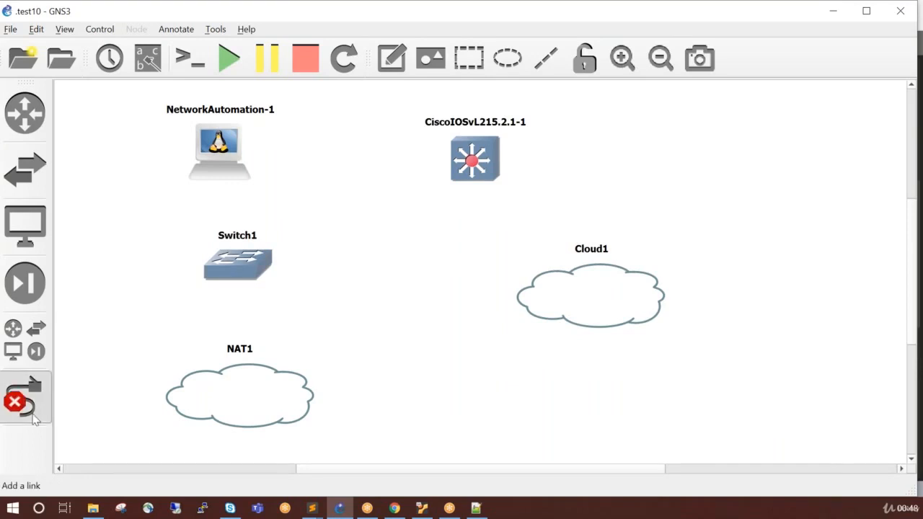
{"action": "left_click", "coordinate": [231, 266]}
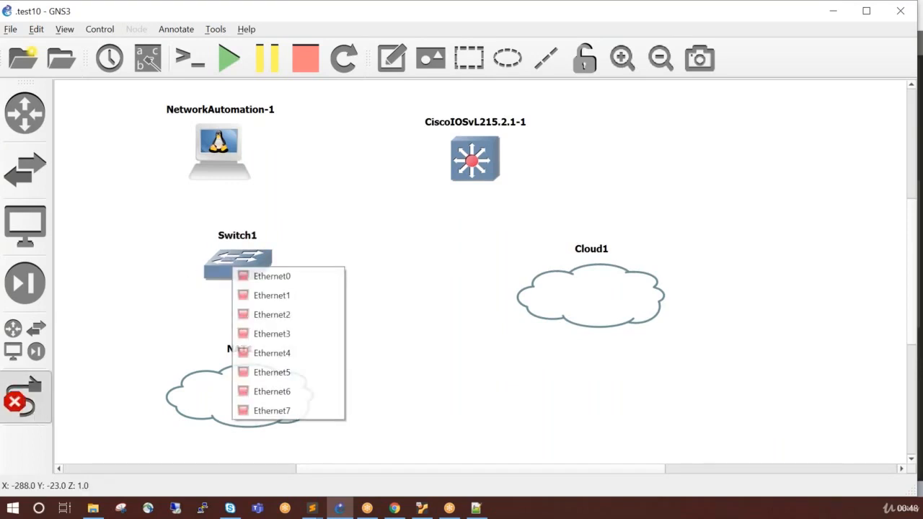
{"action": "left_click", "coordinate": [248, 277]}
{"action": "left_click", "coordinate": [225, 160]}
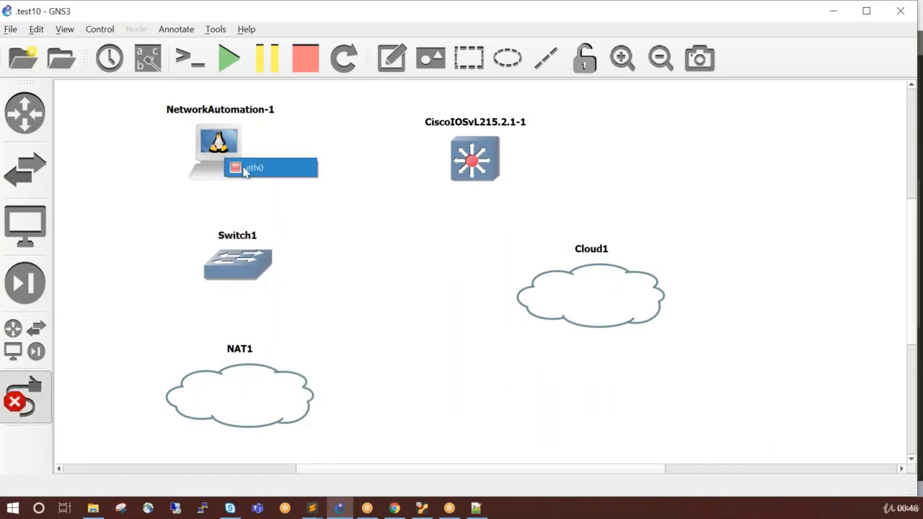
{"action": "left_click", "coordinate": [245, 167]}
Link Switch1's Ethernet1 port to NAT1's nat0 port.
{"action": "left_click", "coordinate": [239, 268]}
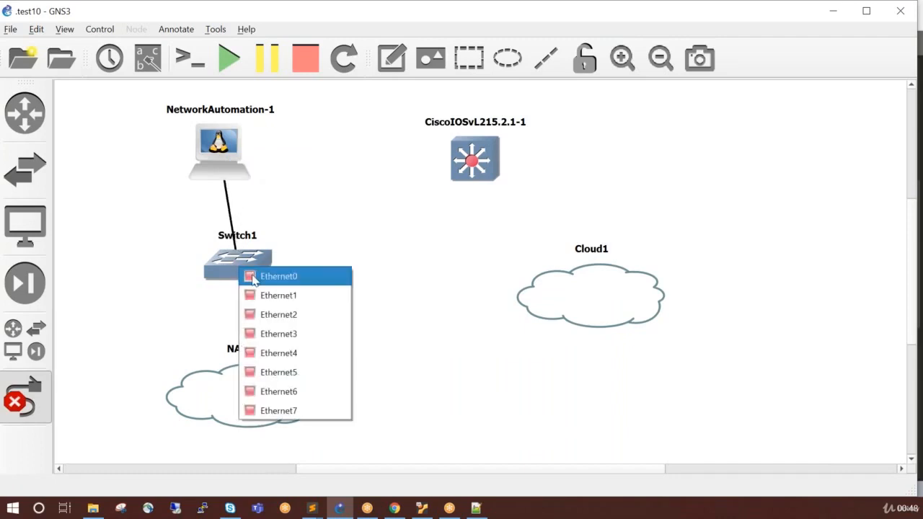
{"action": "left_click", "coordinate": [247, 275]}
{"action": "left_click", "coordinate": [255, 275]}
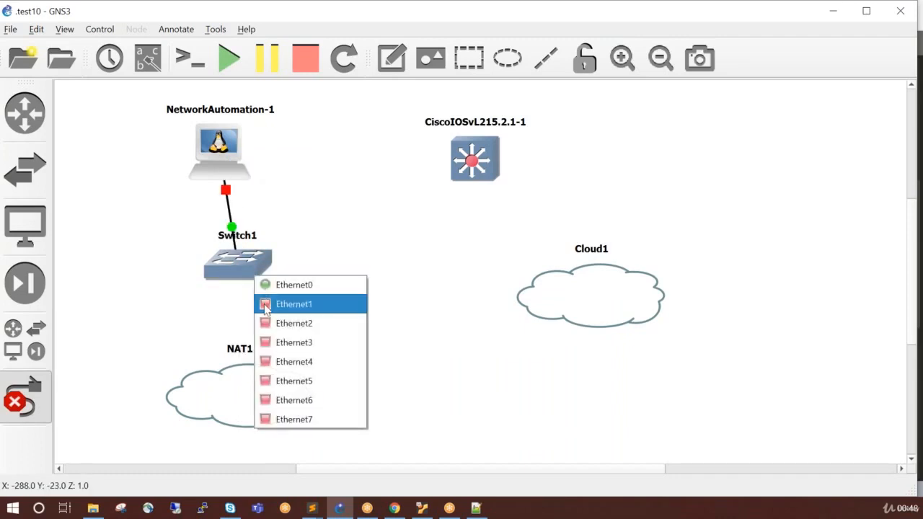
{"action": "left_click", "coordinate": [265, 304]}
{"action": "left_click", "coordinate": [256, 392]}
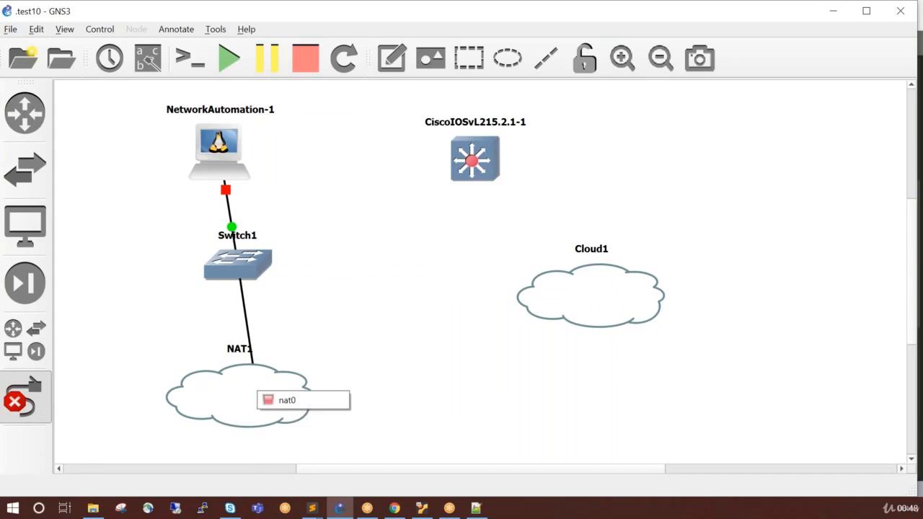
{"action": "left_click", "coordinate": [277, 400]}
Link Switch1's Ethernet2 port to the first port of CiscoIOSvL215.2.1-1.
{"action": "left_click", "coordinate": [261, 263]}
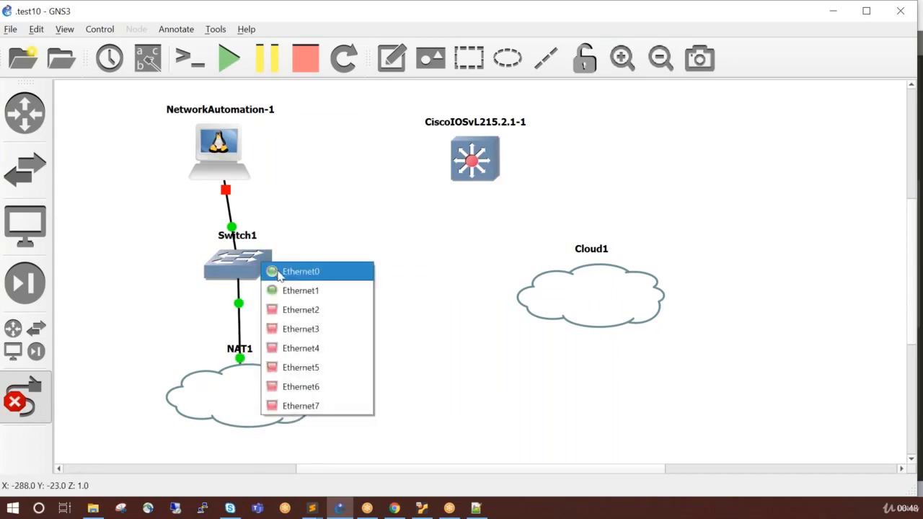
{"action": "left_click", "coordinate": [273, 312]}
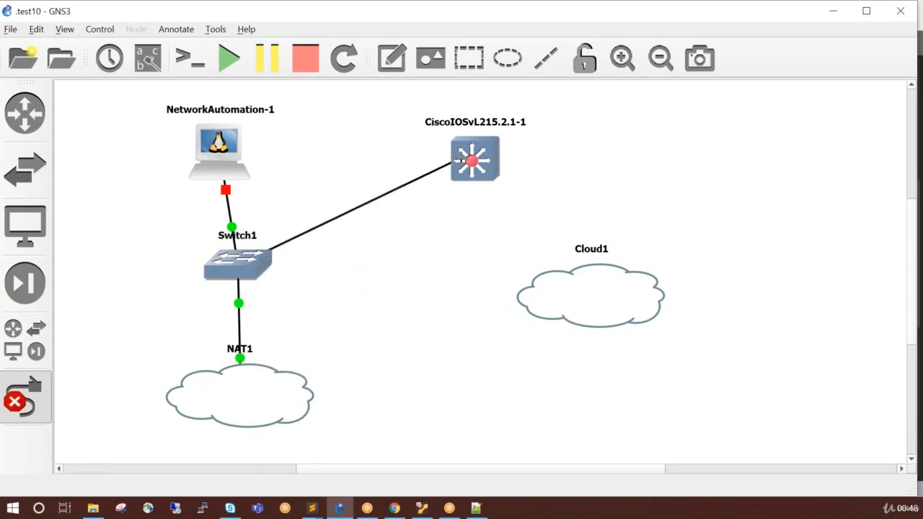
{"action": "left_click", "coordinate": [472, 158]}
{"action": "left_click", "coordinate": [480, 168]}
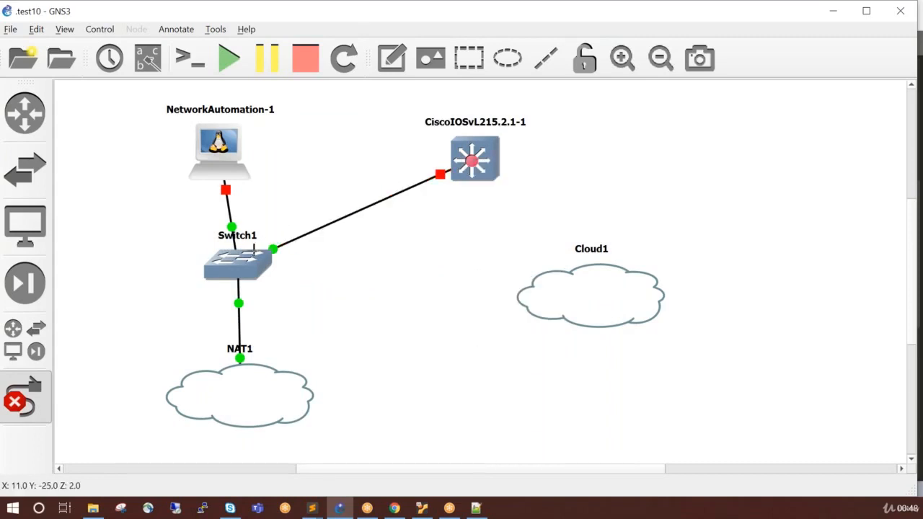
Link Switch1's Ethernet3 port to Cloud1's Ethernet 5 port, and move Cloud1 slightly up until its link runs nearly level.
{"action": "left_click", "coordinate": [257, 261]}
{"action": "left_click", "coordinate": [270, 330]}
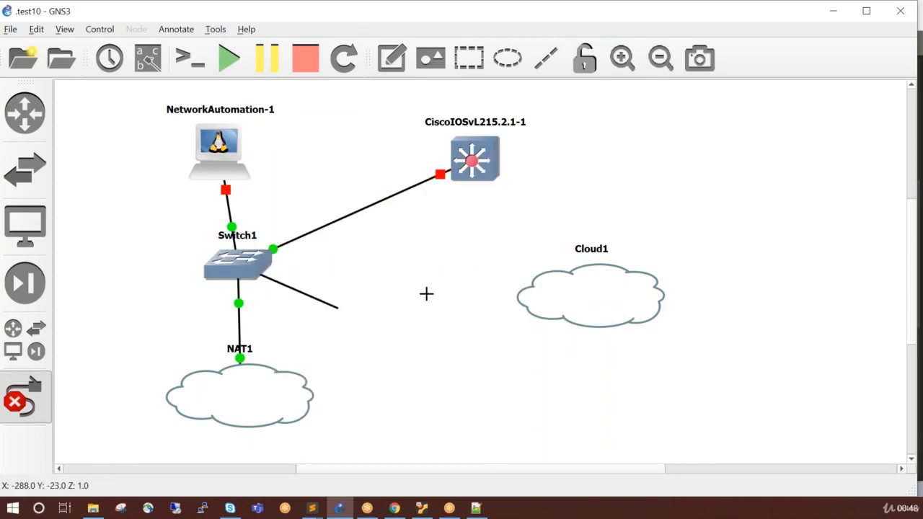
{"action": "left_click", "coordinate": [547, 295]}
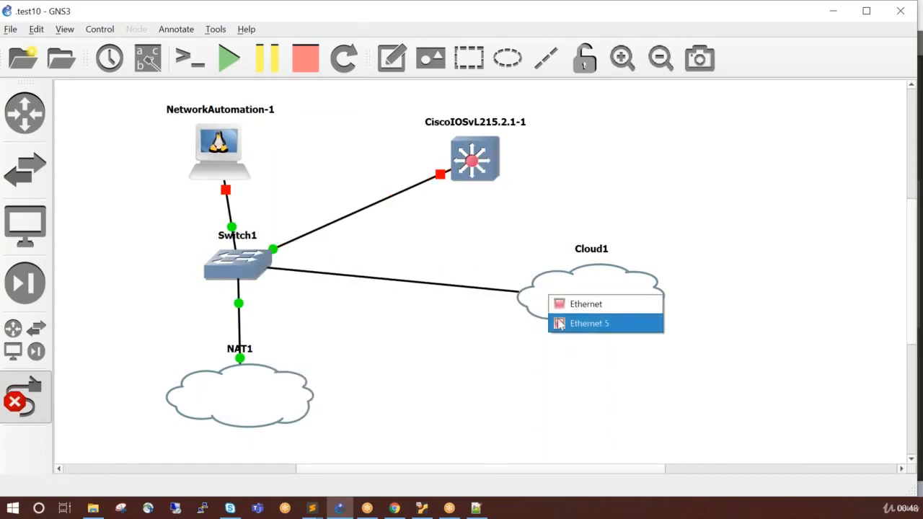
{"action": "left_click", "coordinate": [556, 323]}
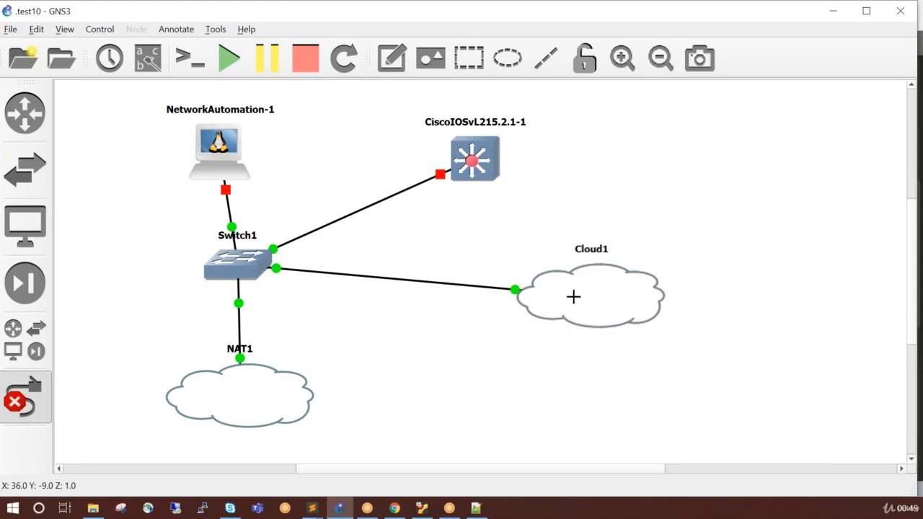
{"action": "mouse_move", "coordinate": [573, 296]}
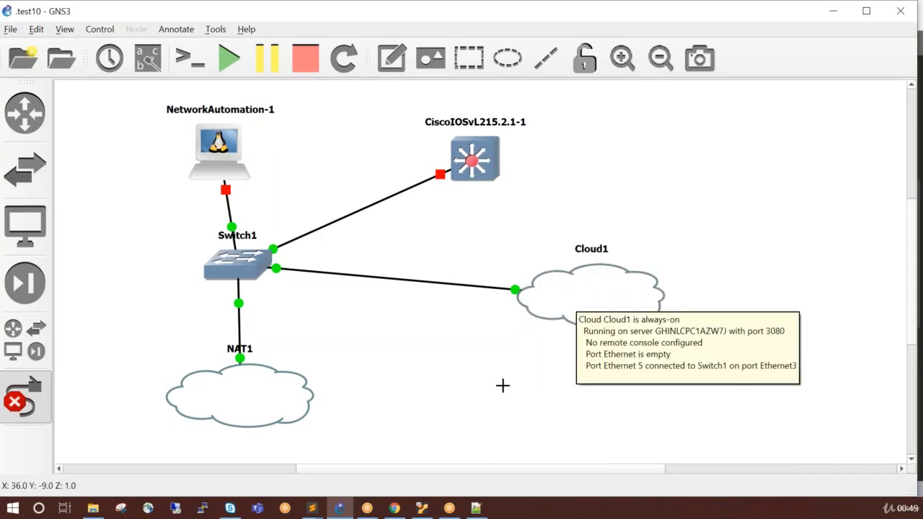
{"action": "left_click", "coordinate": [35, 410]}
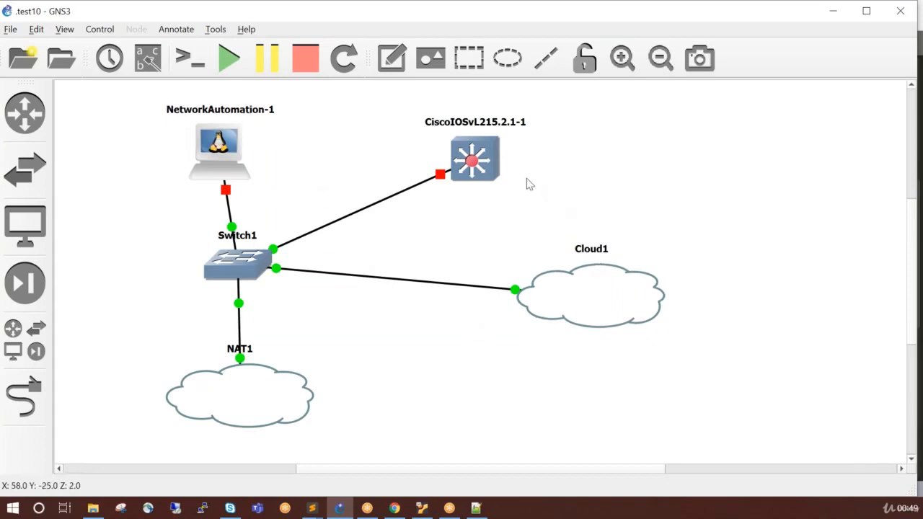
{"action": "right_click", "coordinate": [618, 306]}
{"action": "mouse_move", "coordinate": [618, 306]}
{"action": "left_mouse_down"}
{"action": "mouse_move", "coordinate": [635, 291]}
{"action": "mouse_move", "coordinate": [630, 278]}
{"action": "left_mouse_up"}
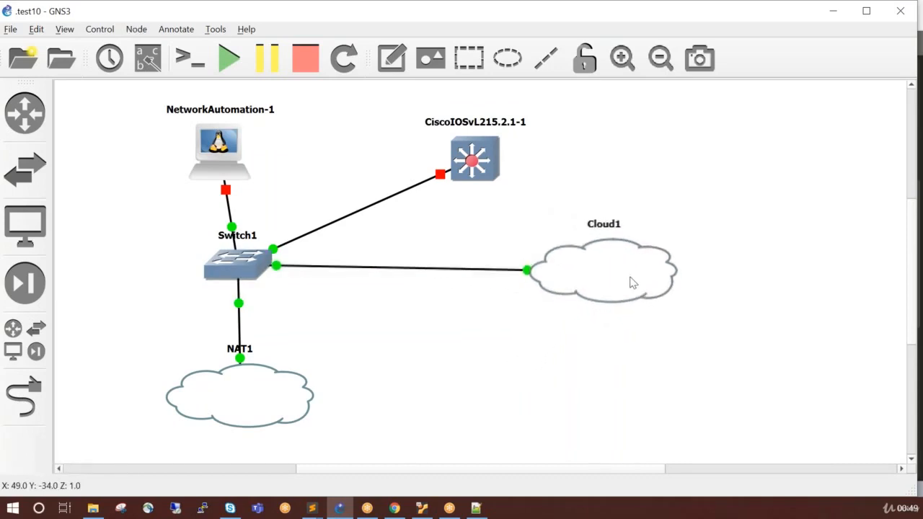
Start all nodes in the topology and open consoles to all of them.
{"action": "left_click", "coordinate": [229, 70]}
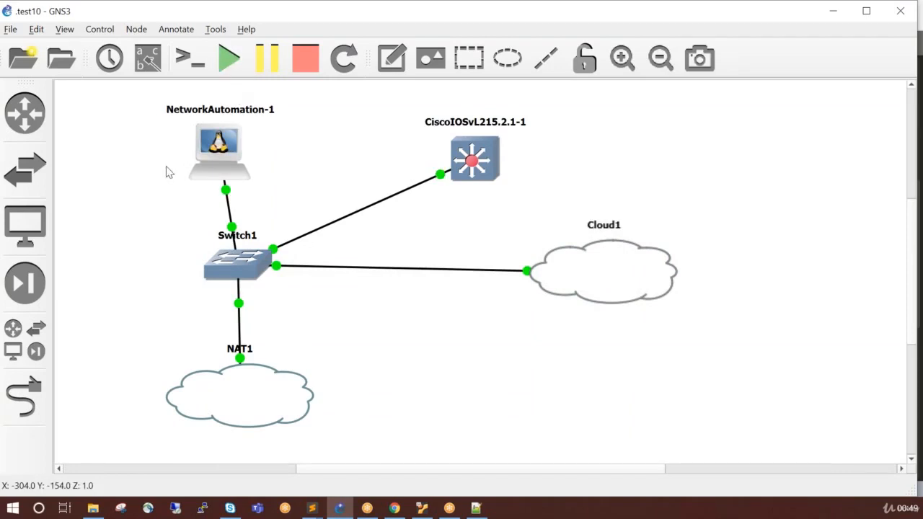
{"action": "left_click", "coordinate": [186, 65]}
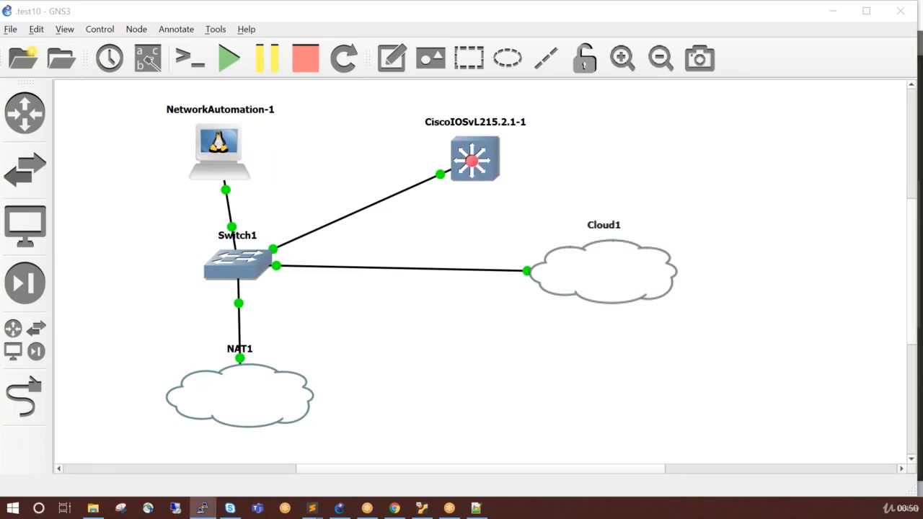
Enable DHCP on eth0 in NetworkAutomation-1's interfaces config by uncommenting "auto eth0" and "iface eth0 inet dhcp", and save it.
{"action": "right_click", "coordinate": [220, 173]}
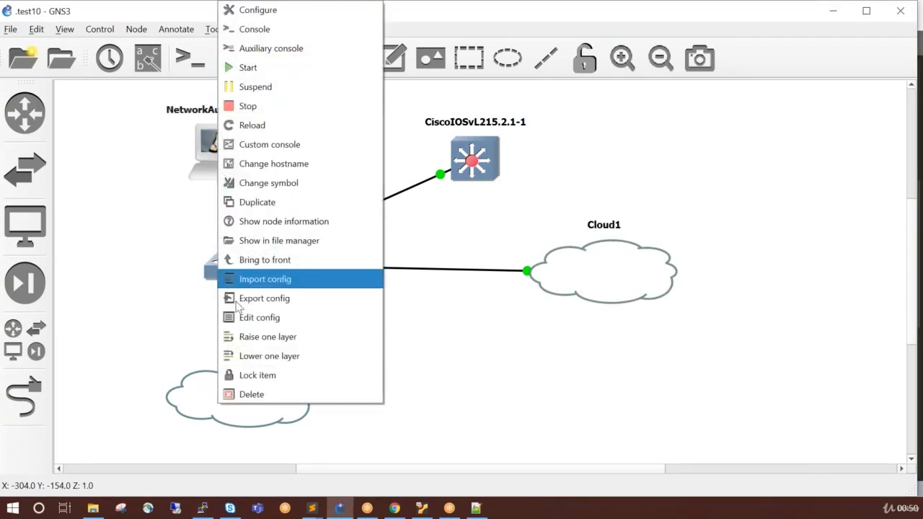
{"action": "left_click", "coordinate": [259, 320]}
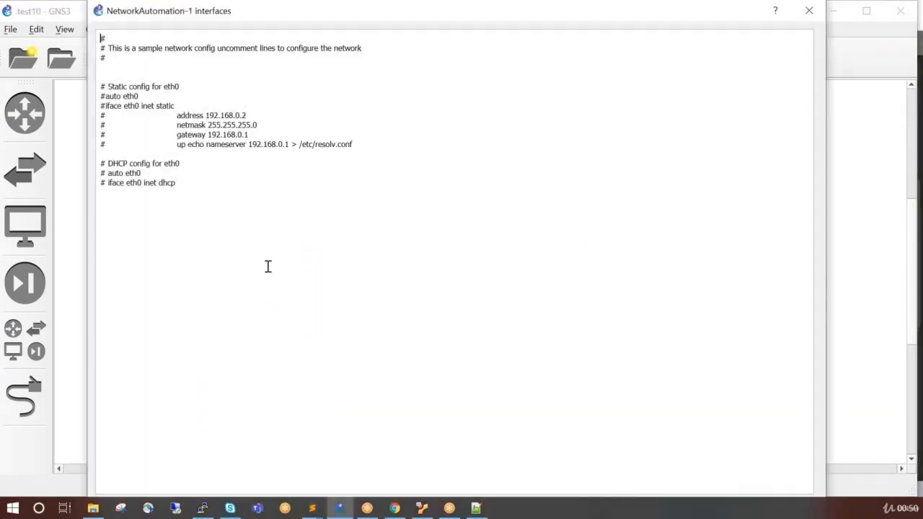
{"action": "left_click", "coordinate": [106, 173]}
{"action": "key", "text": "BackSpace"}
{"action": "key", "text": "BackSpace"}
{"action": "left_click", "coordinate": [109, 182]}
{"action": "key", "text": "BackSpace"}
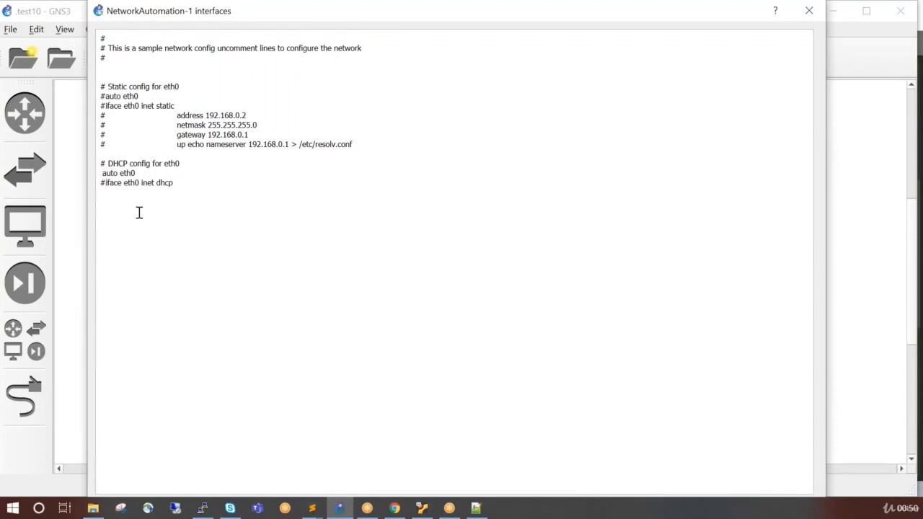
{"action": "key", "text": "BackSpace"}
{"action": "left_click_drag", "start_coordinate": [289, 24], "coordinate": [298, 72]}
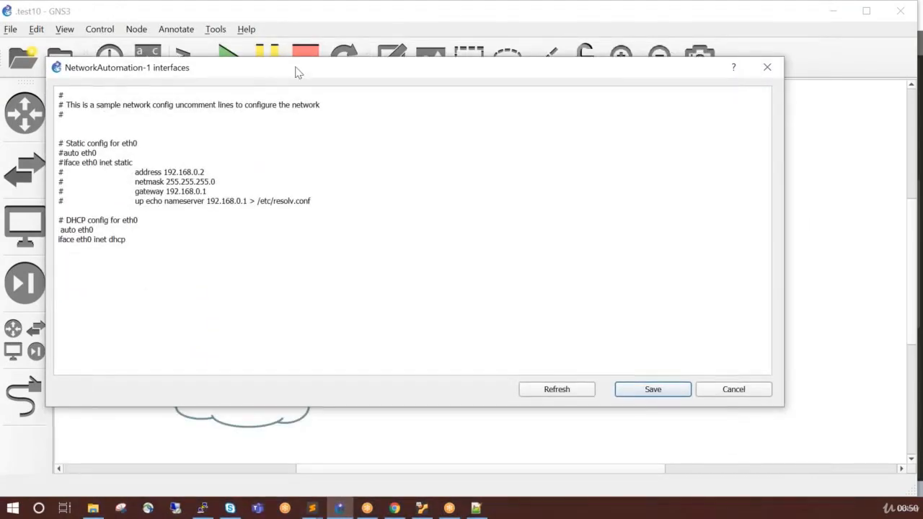
{"action": "left_click", "coordinate": [632, 394]}
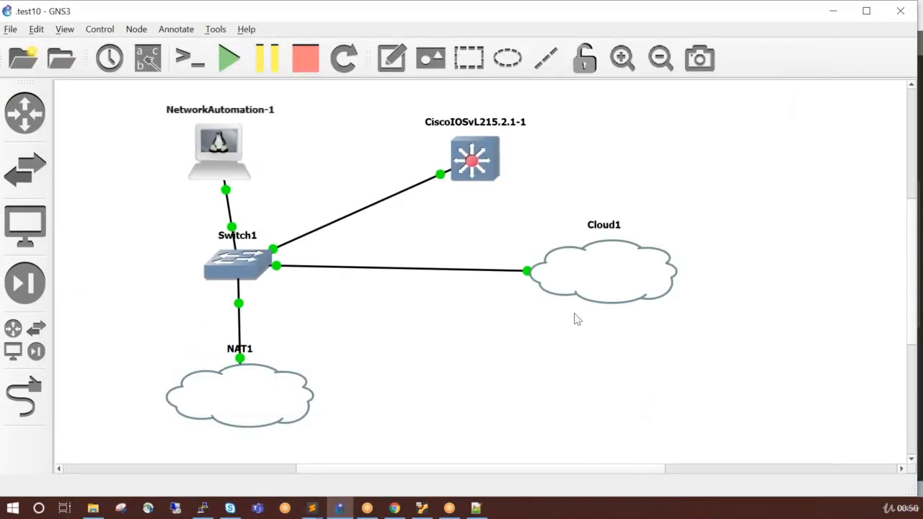
Restart NetworkAutomation-1 by stopping the node and starting it again.
{"action": "right_click", "coordinate": [227, 154]}
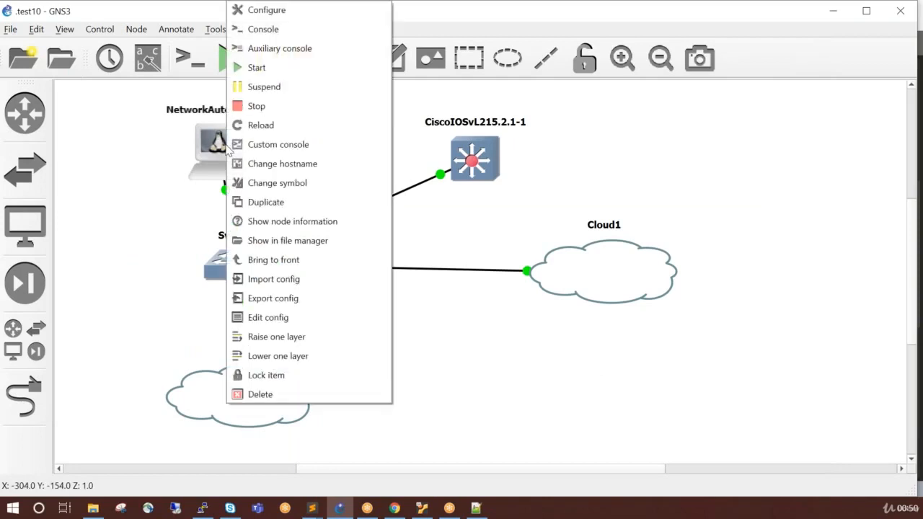
{"action": "left_click", "coordinate": [256, 106]}
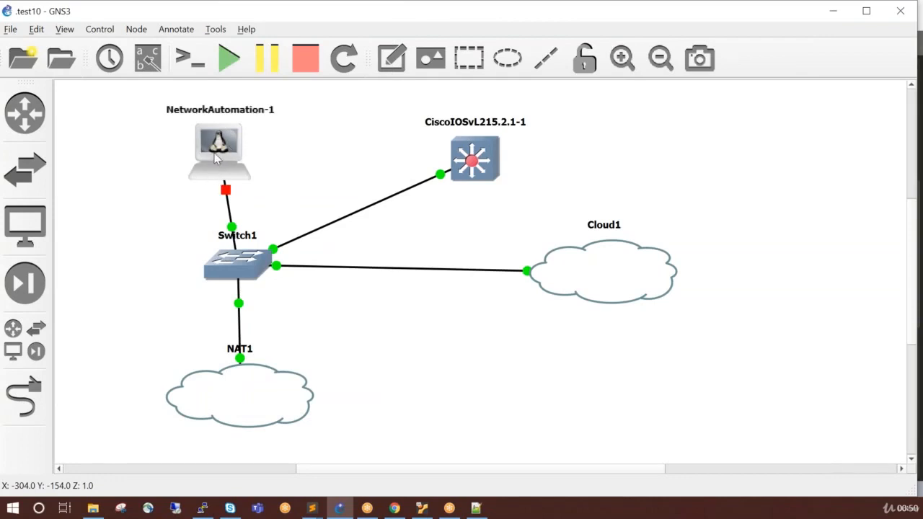
{"action": "right_click", "coordinate": [213, 154]}
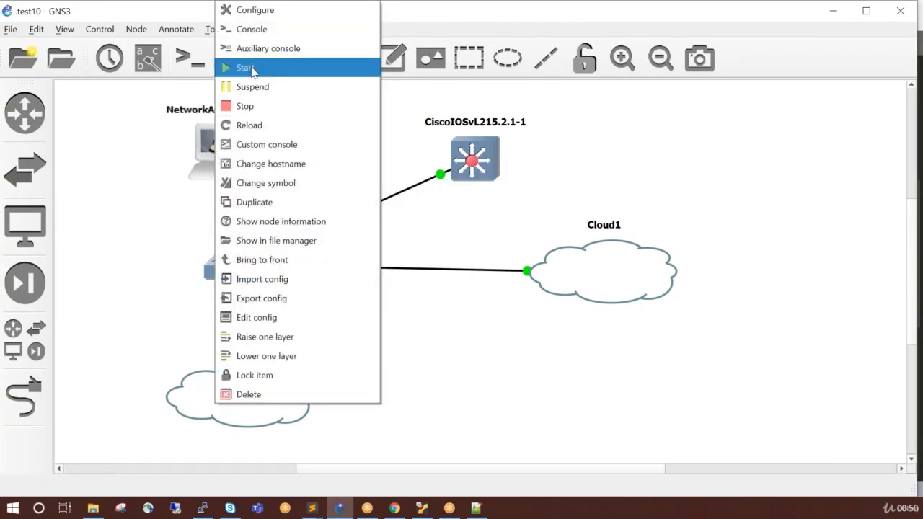
{"action": "left_click", "coordinate": [250, 68]}
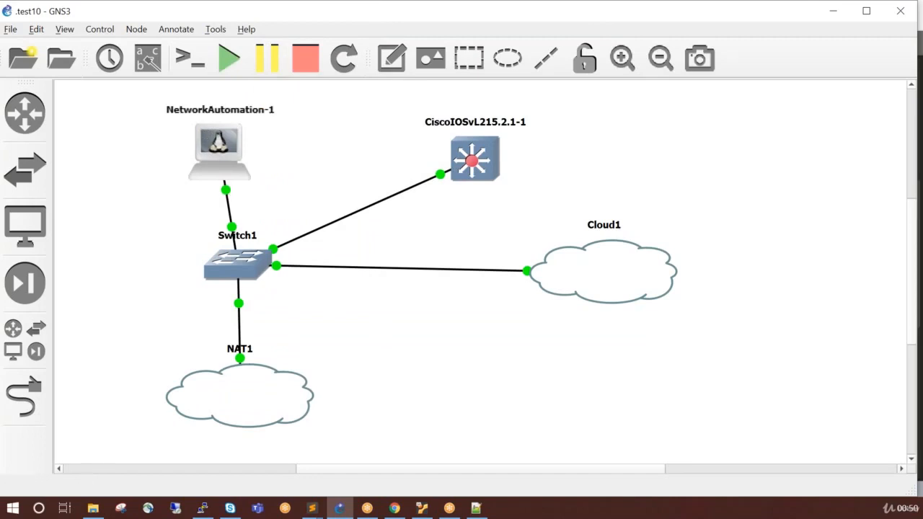
Open NetworkAutomation-1's console and set its PuTTY terminal font size to 16, keeping the whole window in view.
{"action": "right_click", "coordinate": [222, 151]}
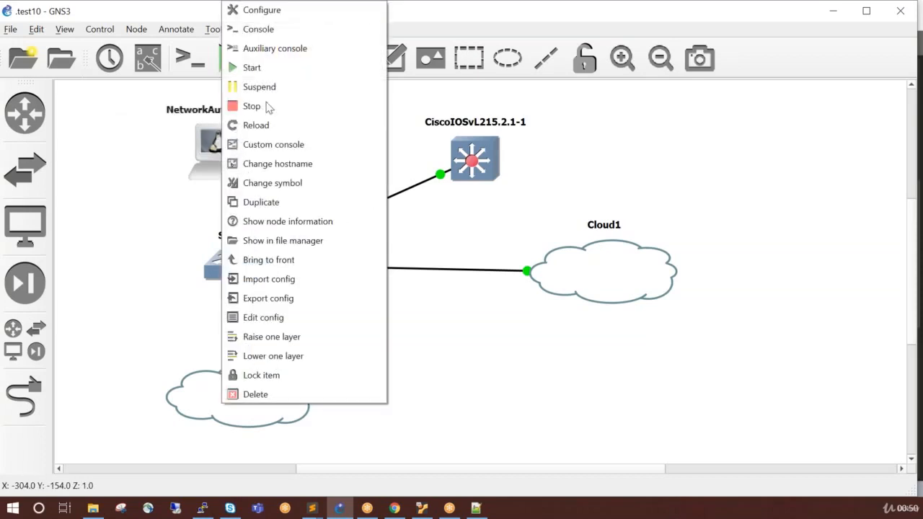
{"action": "left_click", "coordinate": [259, 29]}
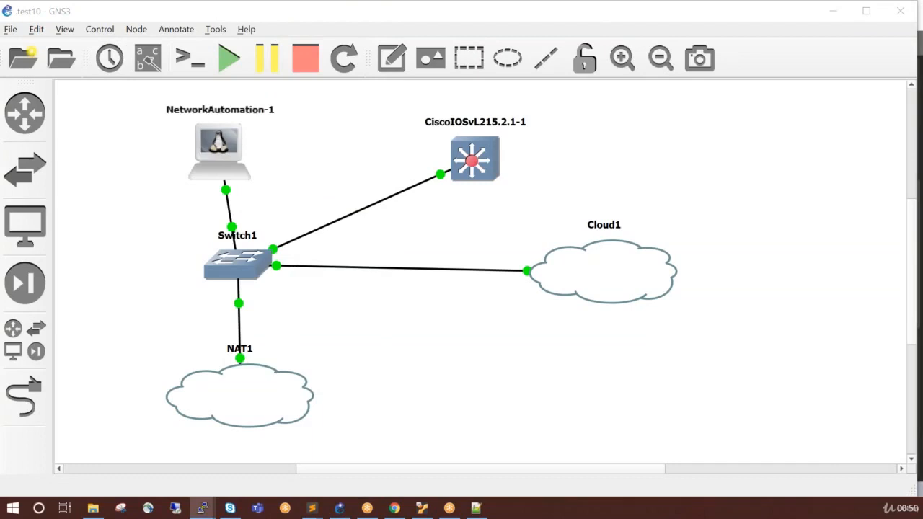
{"action": "right_click", "coordinate": [402, 99]}
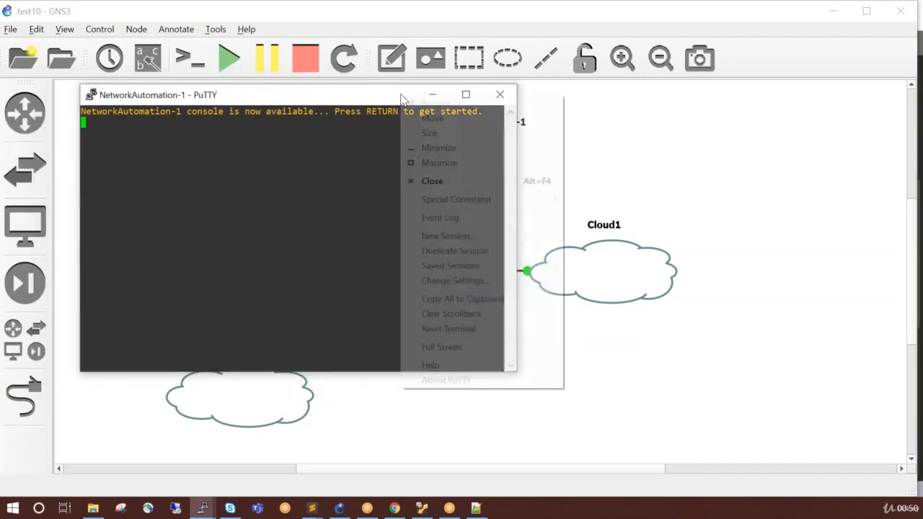
{"action": "left_click", "coordinate": [477, 279]}
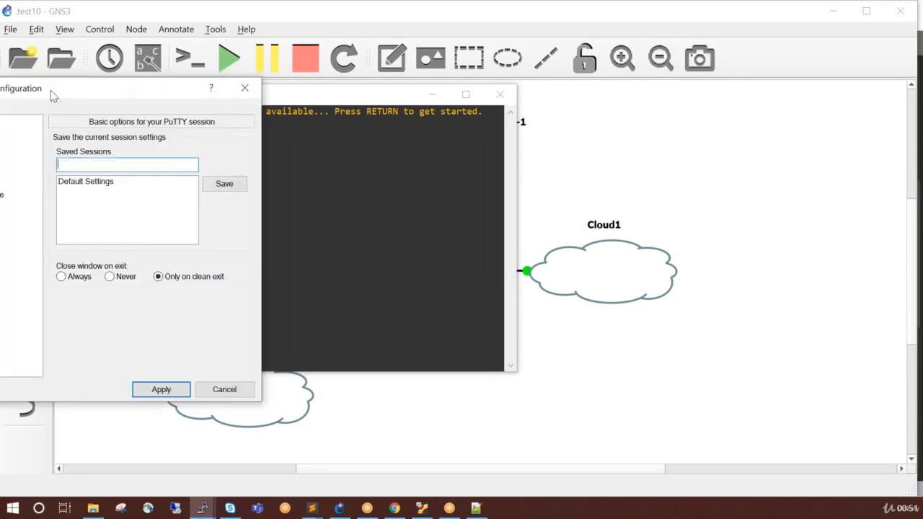
{"action": "left_click_drag", "start_coordinate": [50, 90], "coordinate": [325, 105]}
{"action": "left_click", "coordinate": [230, 214]}
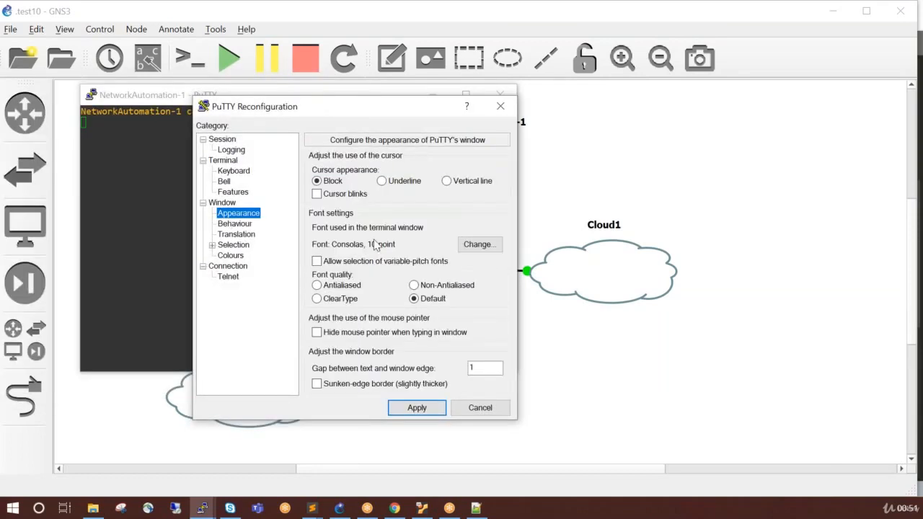
{"action": "left_click", "coordinate": [475, 246]}
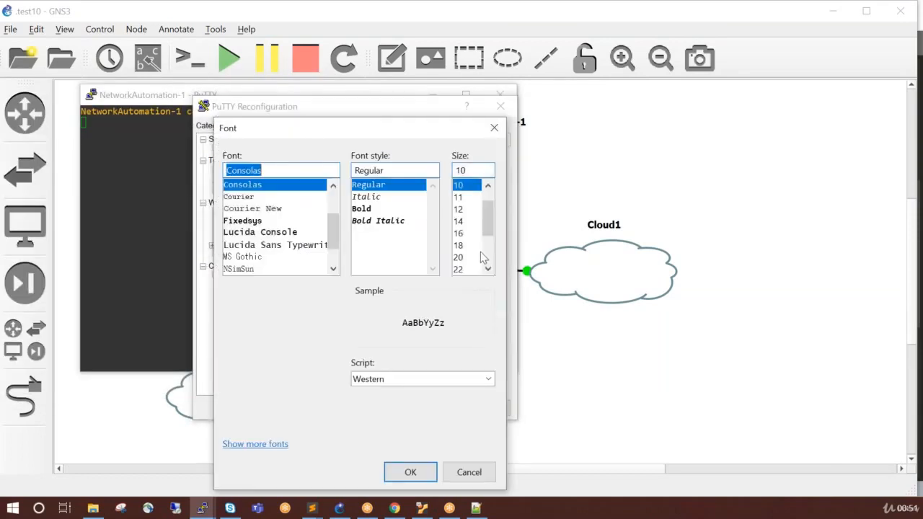
{"action": "left_click", "coordinate": [458, 233]}
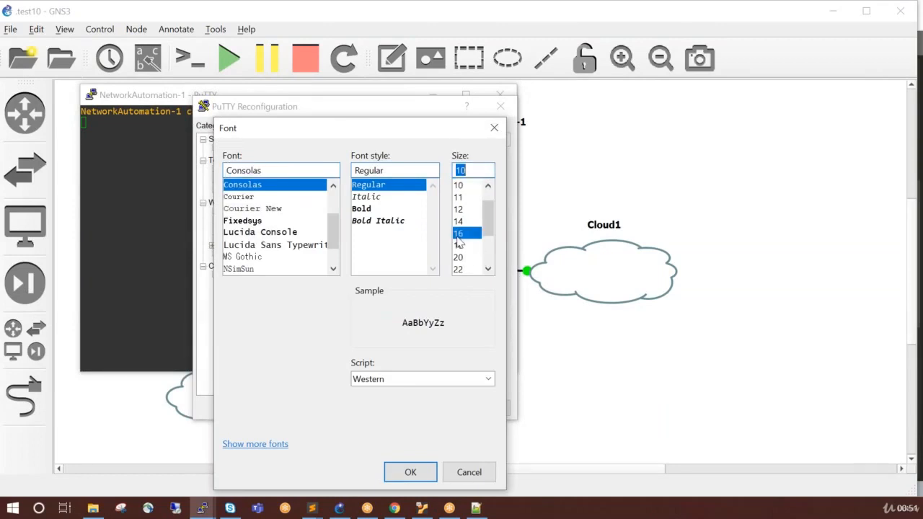
{"action": "left_click", "coordinate": [410, 472]}
{"action": "left_click", "coordinate": [418, 408]}
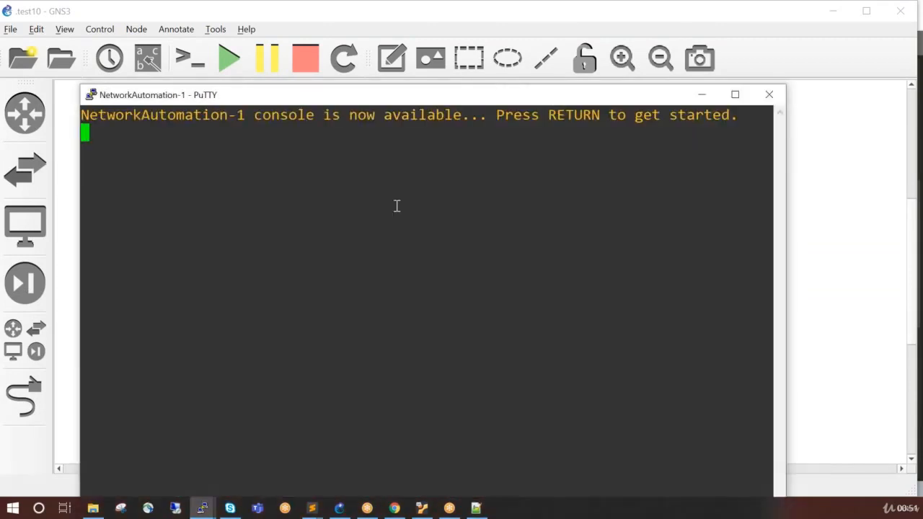
{"action": "left_click_drag", "start_coordinate": [410, 85], "coordinate": [546, 61]}
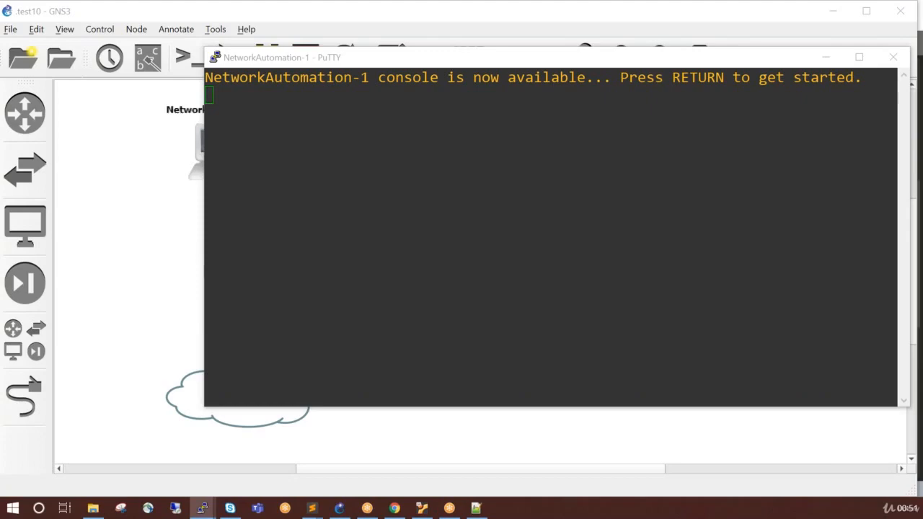
Bring the CiscoIOSvL215.2.1-1 console window into view in front of the NetworkAutomation-1 console.
{"action": "left_click_drag", "start_coordinate": [0, 72], "coordinate": [428, 45]}
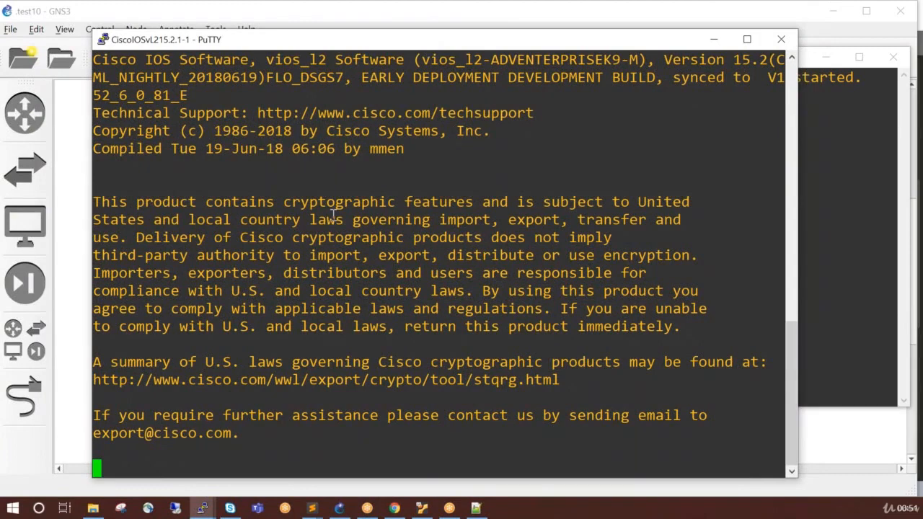
{"action": "double_click", "coordinate": [259, 250]}
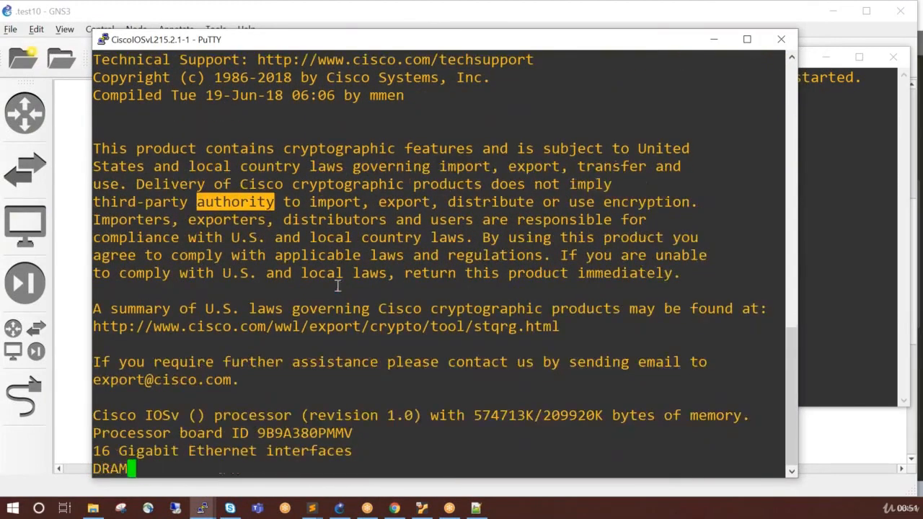
Try to start the session in the NetworkAutomation-1 console, and return to the CiscoIOSvL215.2.1-1 console.
{"action": "left_click", "coordinate": [846, 306]}
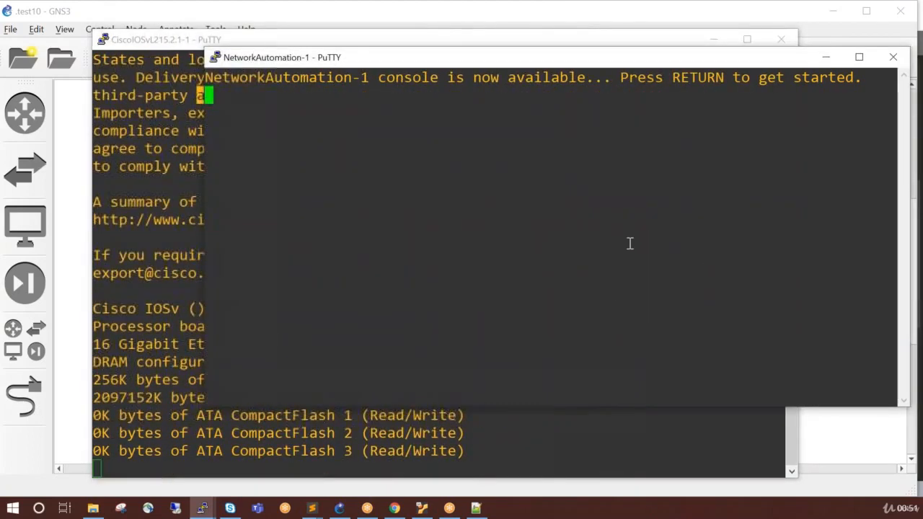
{"action": "key", "text": "Return"}
{"action": "key", "text": "Return"}
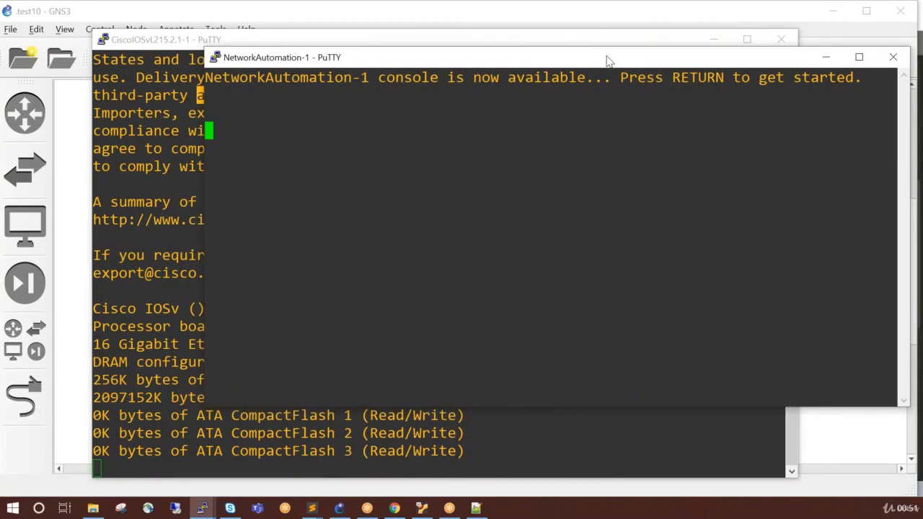
{"action": "left_click_drag", "start_coordinate": [607, 61], "coordinate": [583, 41]}
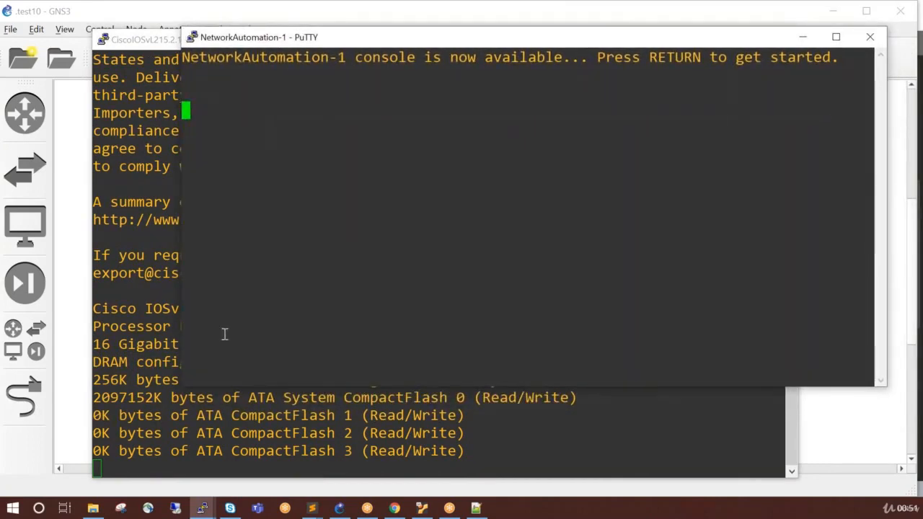
{"action": "left_click", "coordinate": [221, 411]}
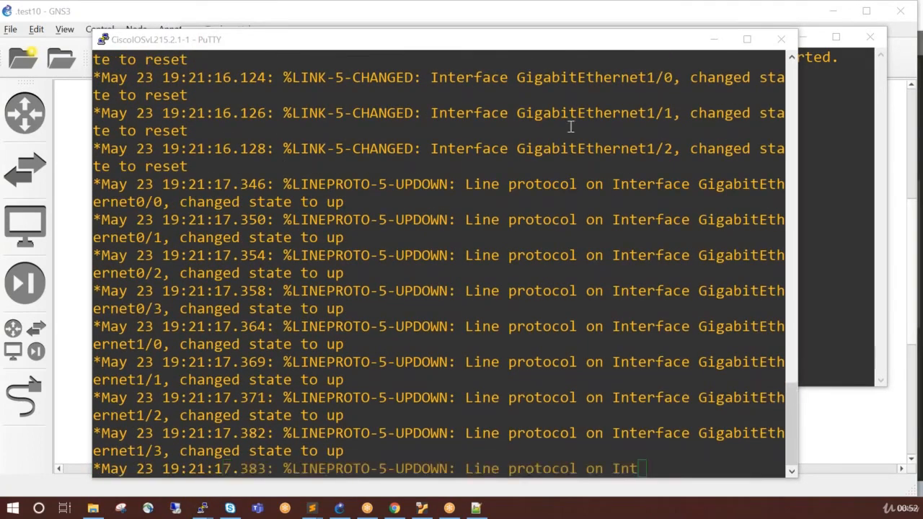
Check the leased IP address in the NetworkAutomation-1 console and return to the test10 topology via the switch console.
{"action": "left_click", "coordinate": [846, 258]}
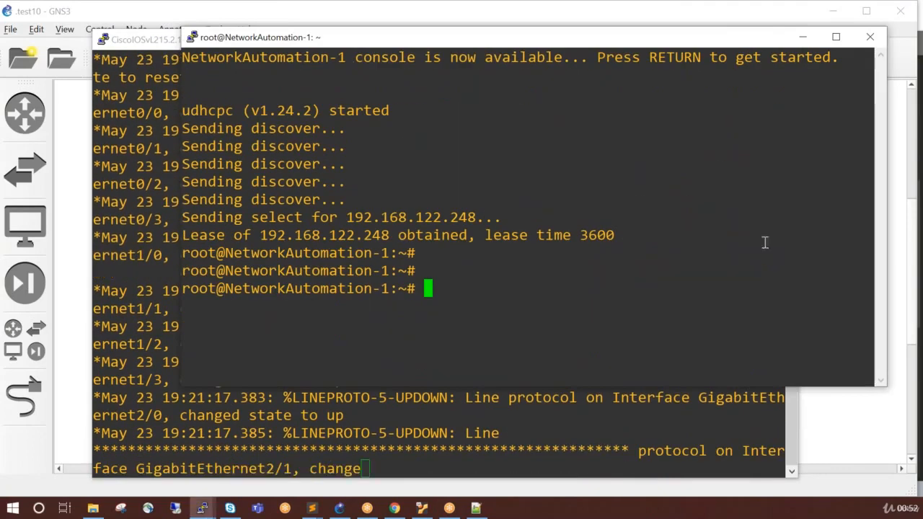
{"action": "double_click", "coordinate": [396, 218]}
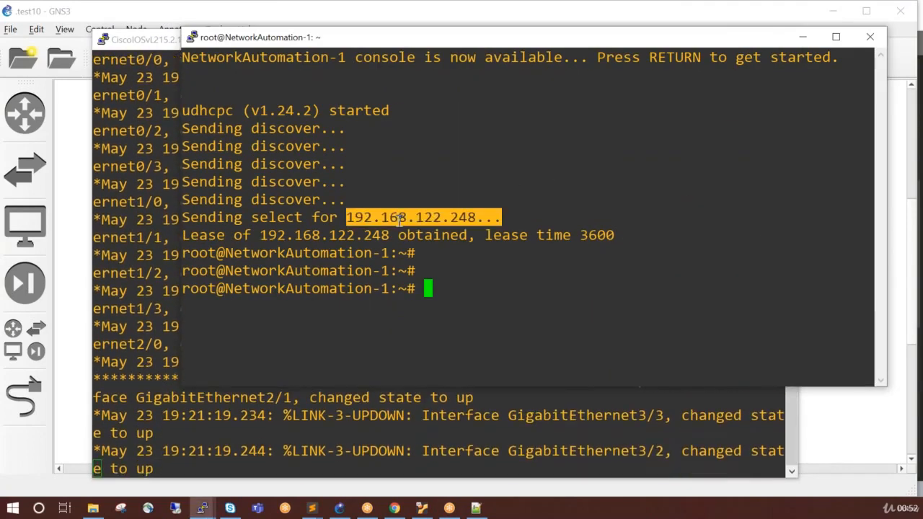
{"action": "left_click", "coordinate": [343, 437]}
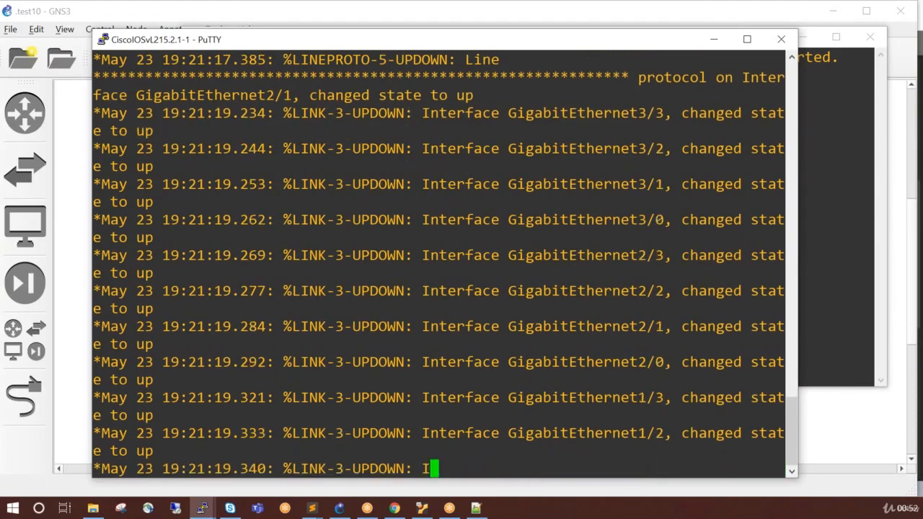
{"action": "left_click", "coordinate": [75, 264]}
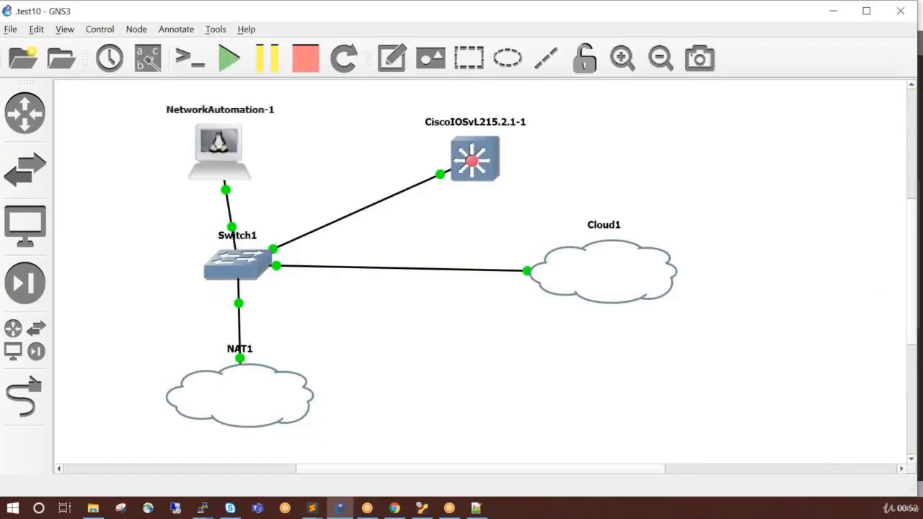
{"action": "left_click", "coordinate": [148, 57]}
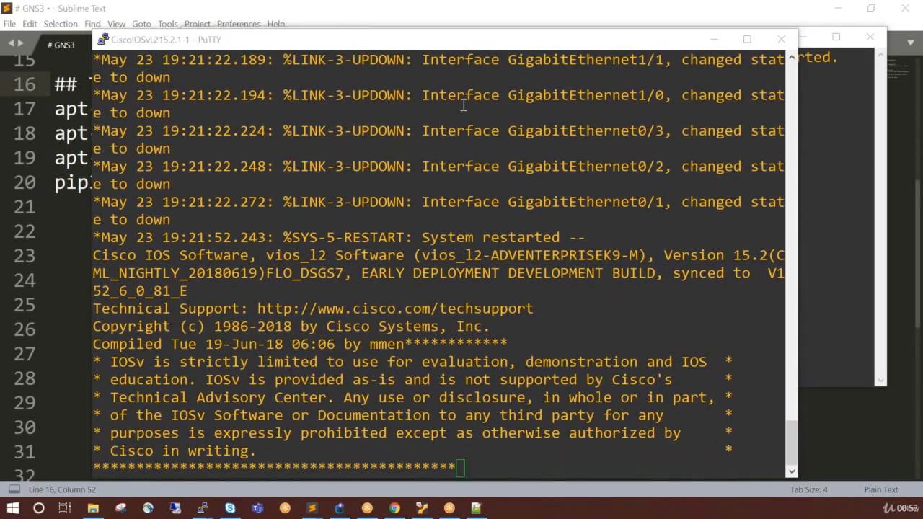
Wake the CiscoIOSvL215.2.1-1 console and enter privileged mode, then global configuration mode.
{"action": "left_click", "coordinate": [468, 212]}
{"action": "key", "text": "Return"}
{"action": "key", "text": "Return"}
{"action": "key", "text": "Return"}
{"action": "key", "text": "Return"}
{"action": "key", "text": "Return"}
{"action": "key", "text": "Return"}
{"action": "key", "text": "Return"}
{"action": "key", "text": "Return"}
{"action": "key", "text": "Return"}
{"action": "key", "text": "Return"}
{"action": "key", "text": "Return"}
{"action": "key", "text": "Return"}
{"action": "key", "text": "Return"}
{"action": "key", "text": "Return"}
{"action": "key", "text": "Return"}
{"action": "key", "text": "Return"}
{"action": "key", "text": "Return"}
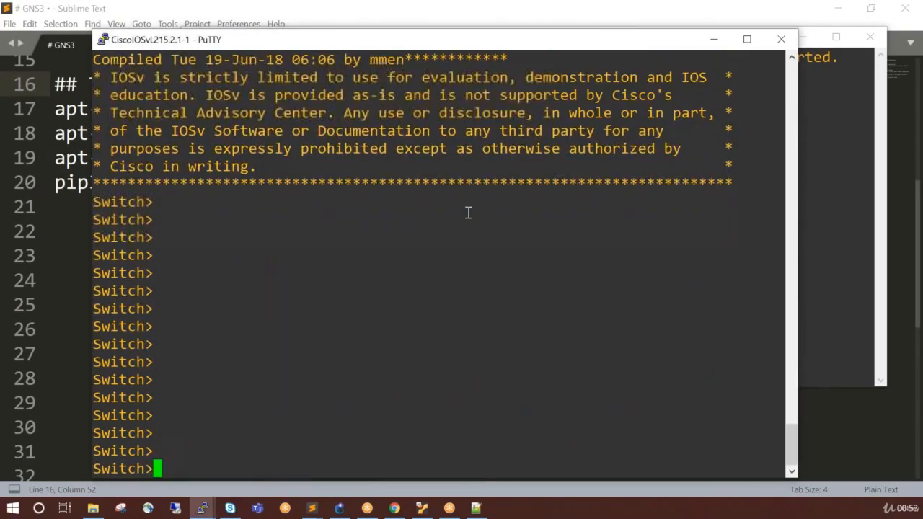
{"action": "type", "text": "en"}
{"action": "key", "text": "Return"}
{"action": "type", "text": "ch#c"}
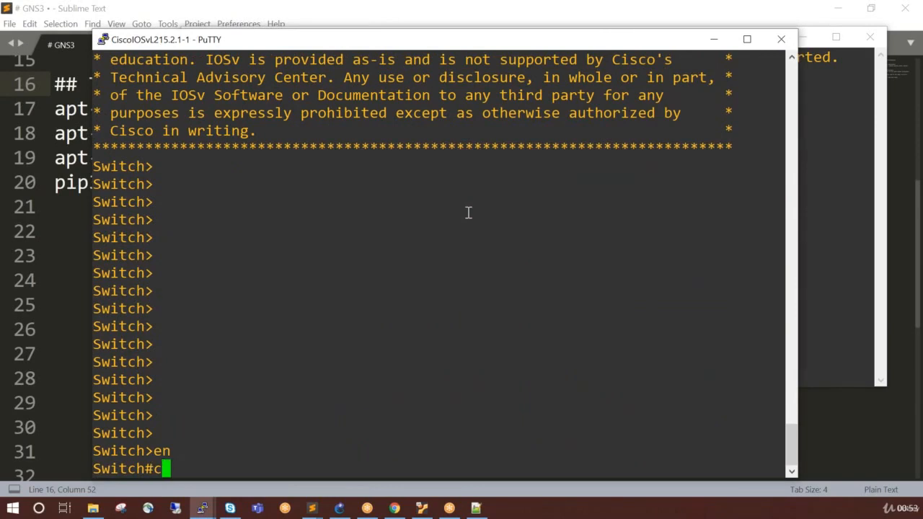
{"action": "type", "text": "onf t"}
{"action": "key", "text": "Return"}
Set the Cisco switch's hostname to sw.
{"action": "type", "text": "host"}
{"action": "key", "text": "Tab"}
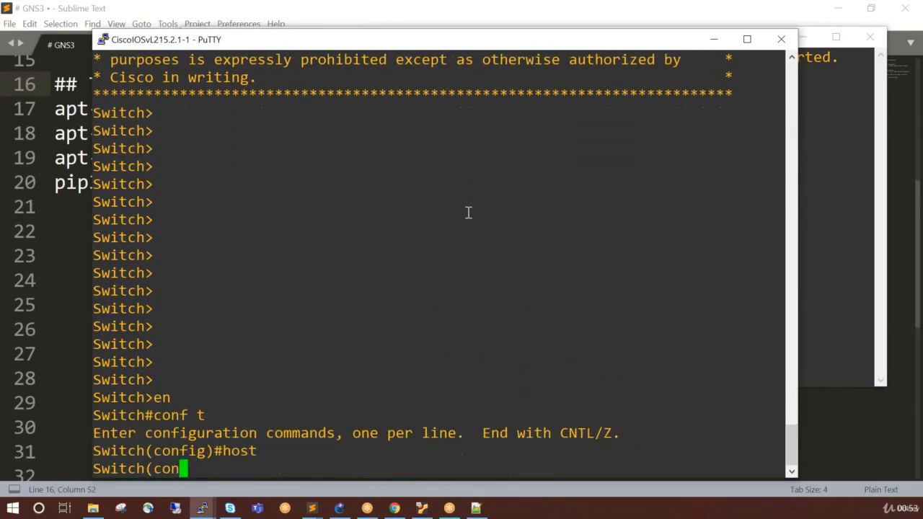
{"action": "type", "text": "sw"}
{"action": "key", "text": "Tab"}
{"action": "key", "text": "Return"}
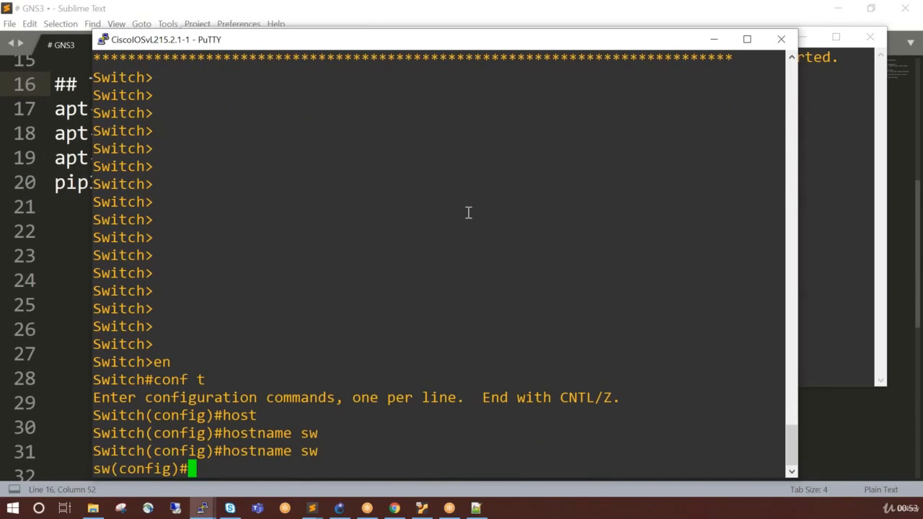
Configure vty lines 0 to 4 on the switch to use local login.
{"action": "type", "text": "line v"}
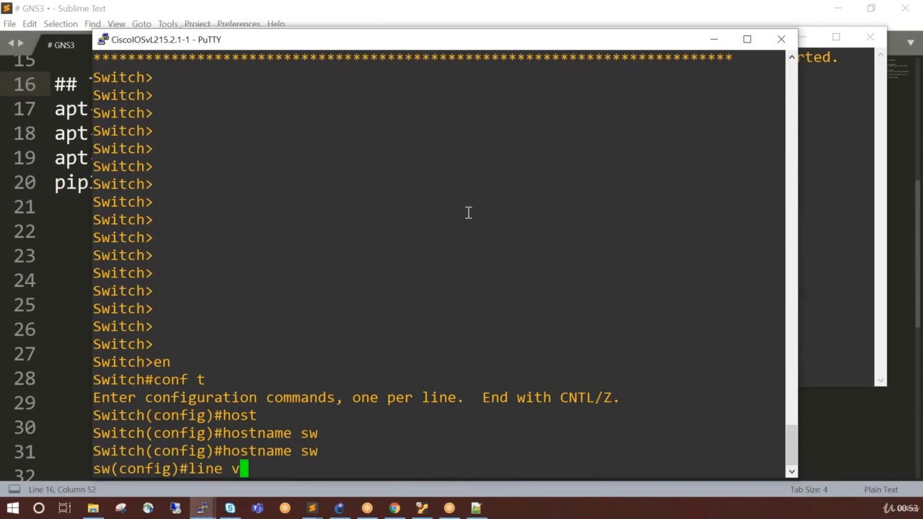
{"action": "type", "text": "ty 0 "}
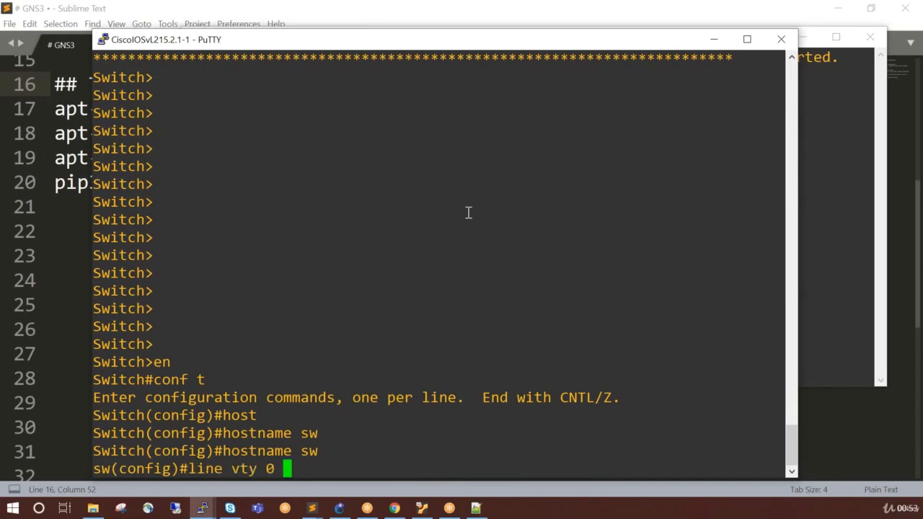
{"action": "type", "text": "4"}
{"action": "key", "text": "Return"}
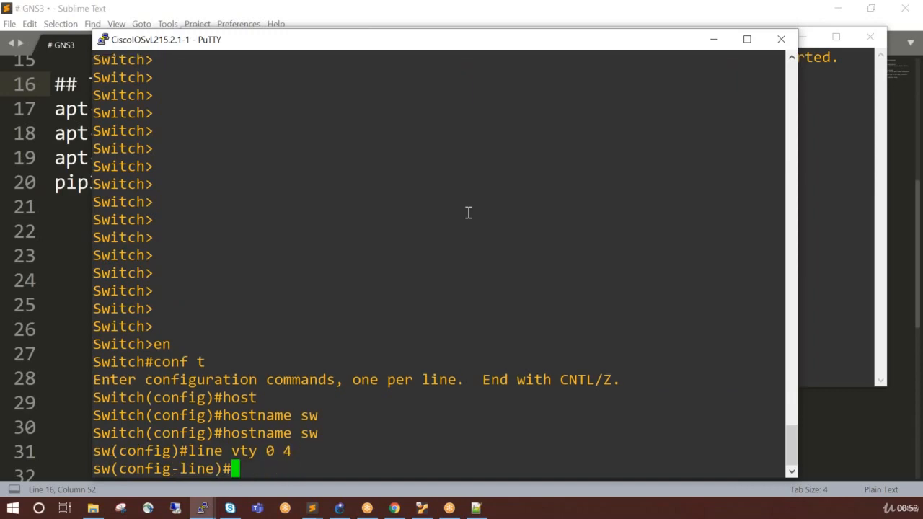
{"action": "type", "text": "login local"}
{"action": "key", "text": "Return"}
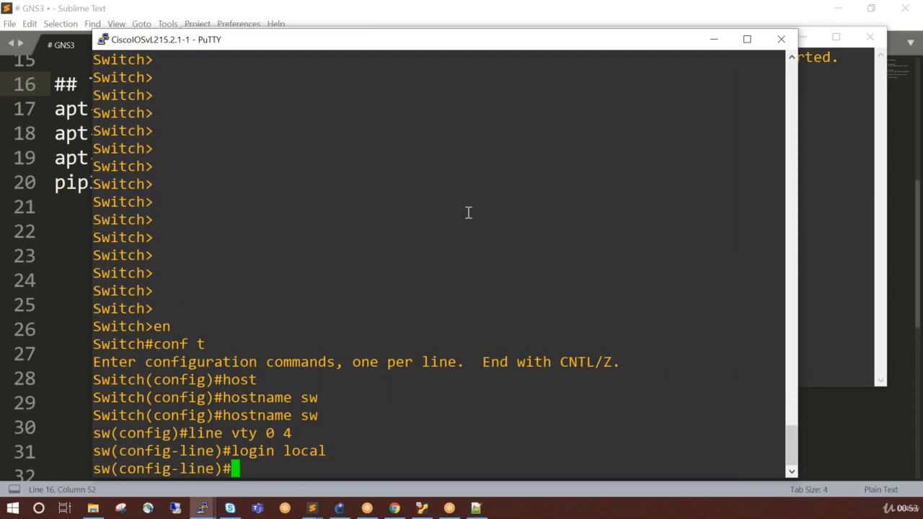
Allow all input transports on the switch's vty lines and return to global configuration mode.
{"action": "type", "text": "tran"}
{"action": "key", "text": "Tab"}
{"action": "type", "text": "in"}
{"action": "key", "text": "Tab"}
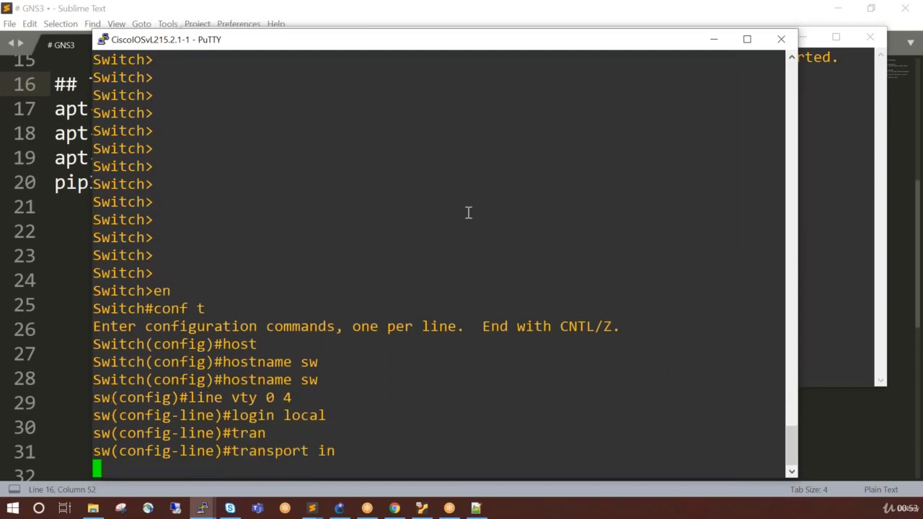
{"action": "type", "text": "t all"}
{"action": "key", "text": "Return"}
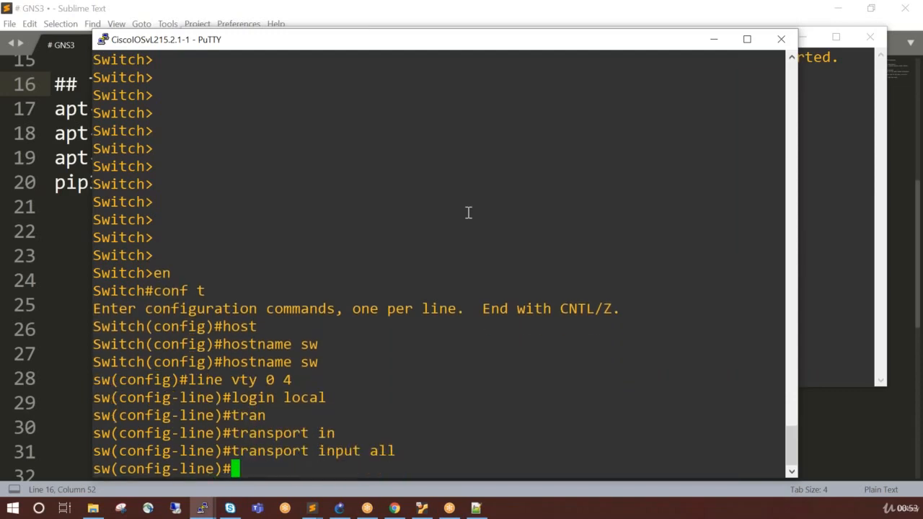
{"action": "type", "text": "exit"}
{"action": "key", "text": "Return"}
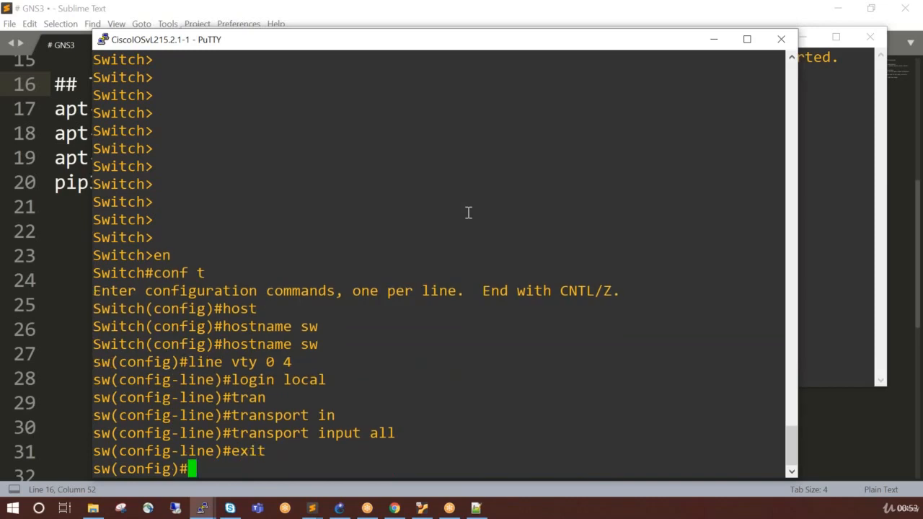
{"action": "type", "text": "ena"}
{"action": "key", "text": "Tab"}
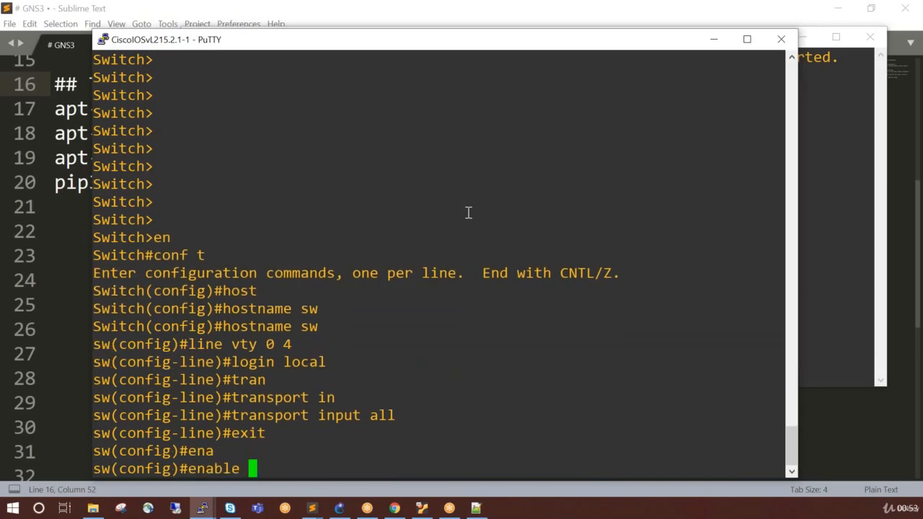
{"action": "type", "text": "pass"}
{"action": "key", "text": "Tab"}
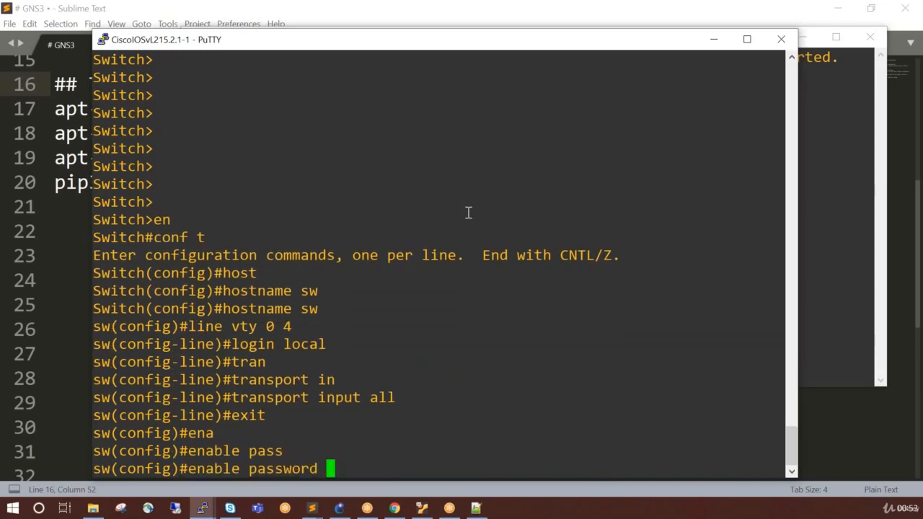
{"action": "key", "text": "BackSpace"}
{"action": "key", "text": "BackSpace"}
{"action": "key", "text": "BackSpace"}
{"action": "key", "text": "BackSpace"}
{"action": "key", "text": "BackSpace"}
{"action": "key", "text": "BackSpace"}
{"action": "key", "text": "BackSpace"}
{"action": "key", "text": "BackSpace"}
{"action": "key", "text": "BackSpace"}
{"action": "key", "text": "BackSpace"}
{"action": "key", "text": "BackSpace"}
{"action": "key", "text": "BackSpace"}
{"action": "key", "text": "BackSpace"}
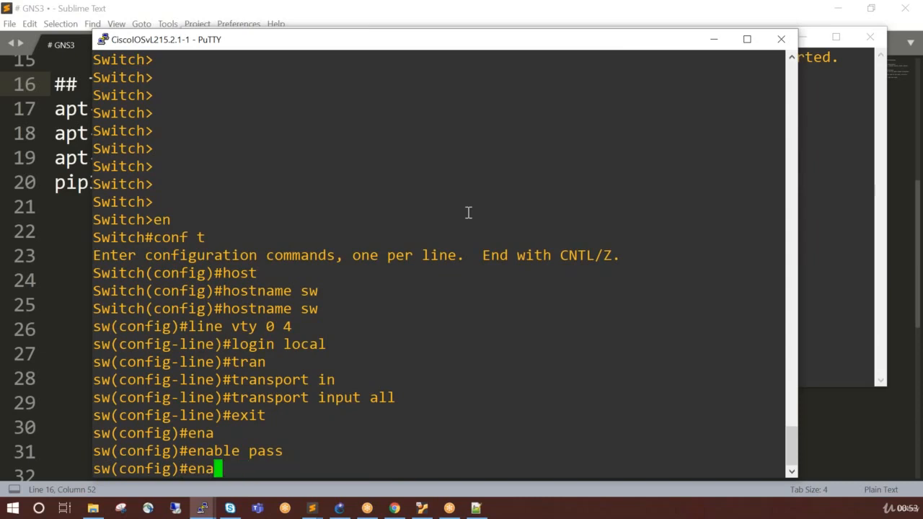
{"action": "key", "text": "BackSpace"}
{"action": "key", "text": "BackSpace"}
{"action": "key", "text": "BackSpace"}
Create the local user cisco on the switch with privilege level 15 and enter the account password.
{"action": "type", "text": "use"}
{"action": "key", "text": "Tab"}
{"action": "type", "text": "r"}
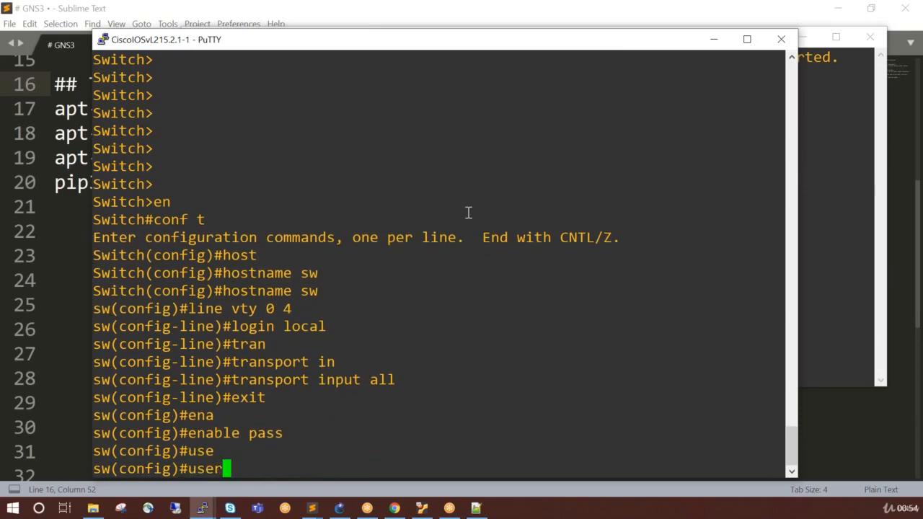
{"action": "type", "text": "n"}
{"action": "key", "text": "Tab"}
{"action": "type", "text": "cisco "}
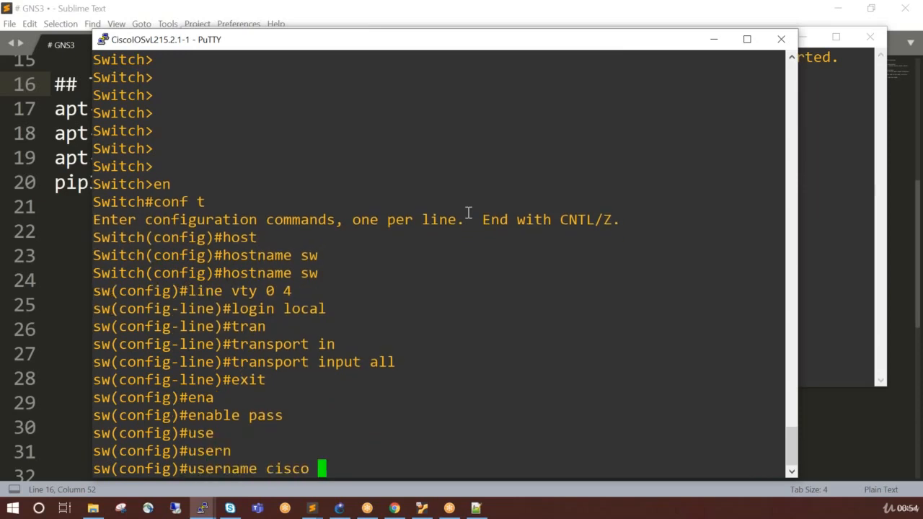
{"action": "type", "text": "pri"}
{"action": "key", "text": "Tab"}
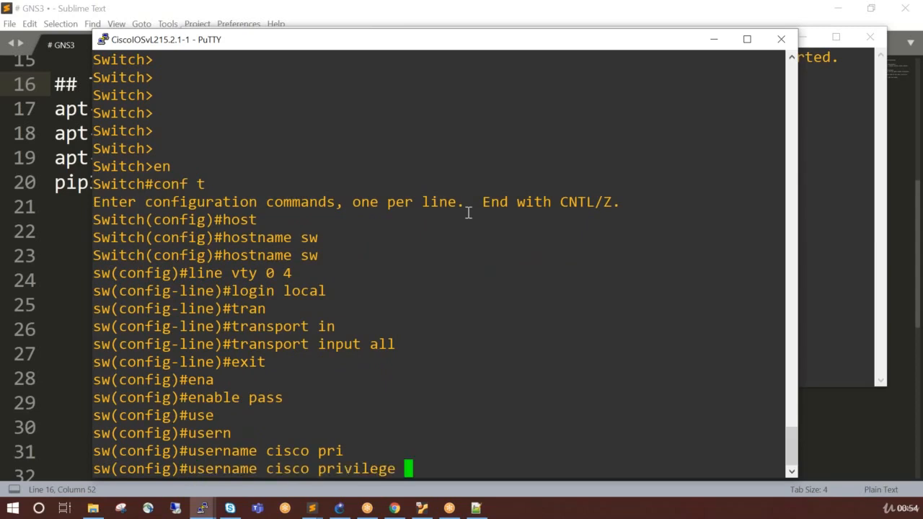
{"action": "type", "text": "15 aps"}
{"action": "key", "text": "Tab"}
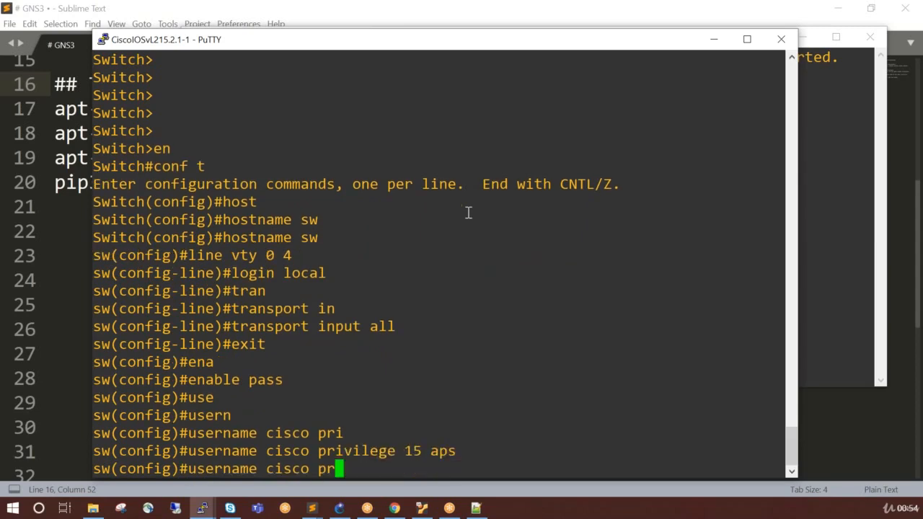
{"action": "key", "text": "BackSpace"}
{"action": "key", "text": "BackSpace"}
{"action": "key", "text": "BackSpace"}
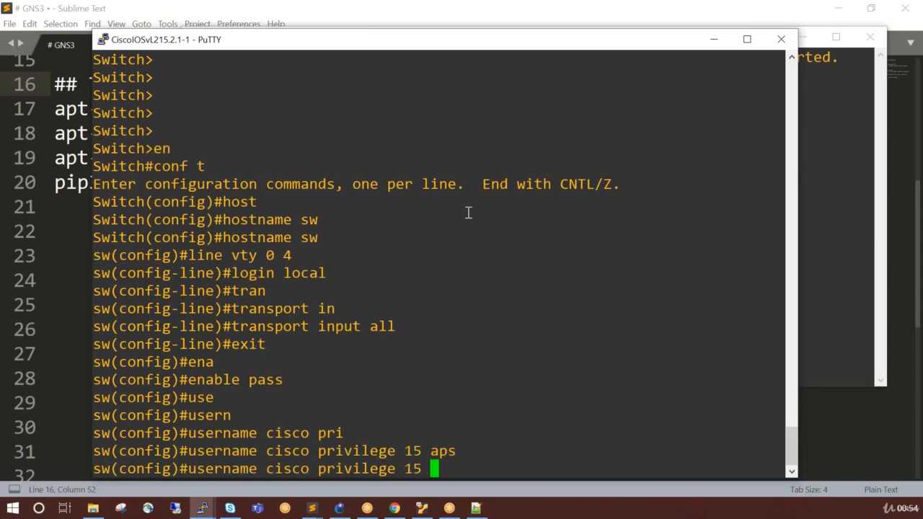
{"action": "type", "text": "pass "}
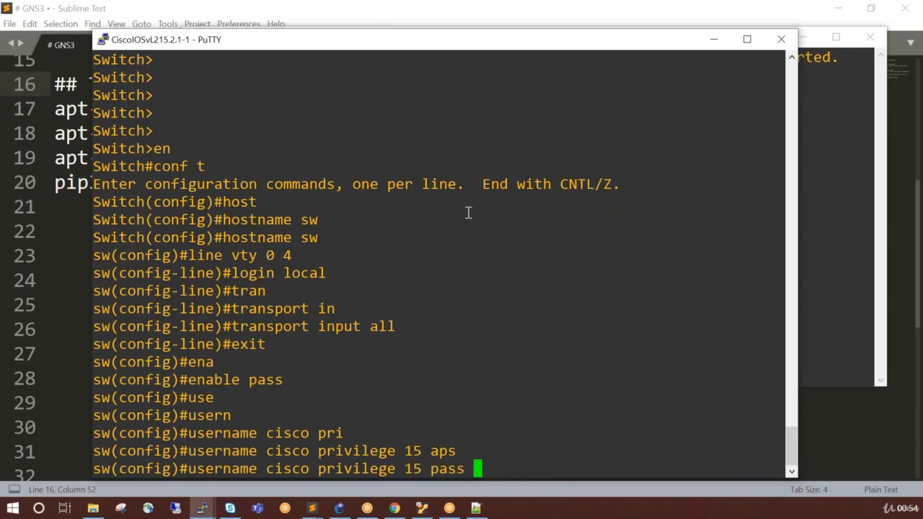
{"action": "type", "text": "cisco"}
{"action": "key", "text": "Return"}
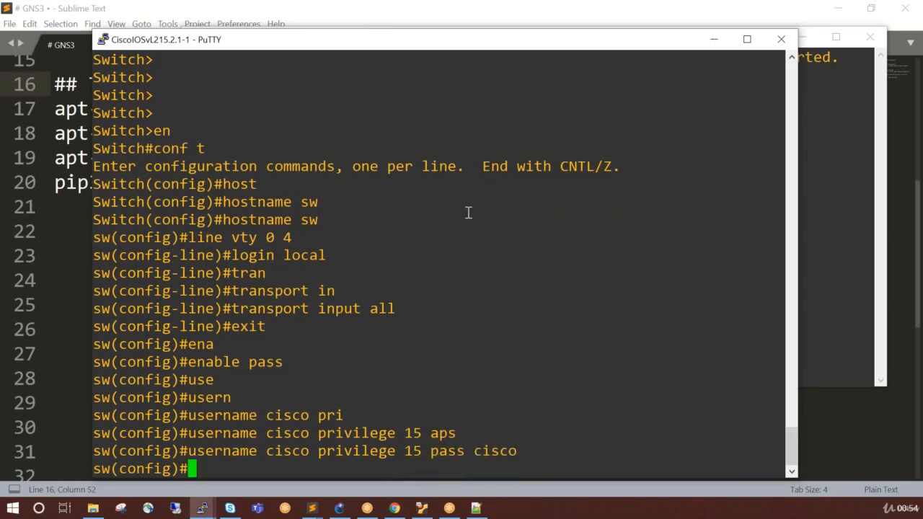
Enter configuration of interface g0/0 and try to assign it 192.168.122.10 with mask 255.255.255.0.
{"action": "type", "text": "int g0/0"}
{"action": "key", "text": "Return"}
{"action": "type", "text": "ip ad"}
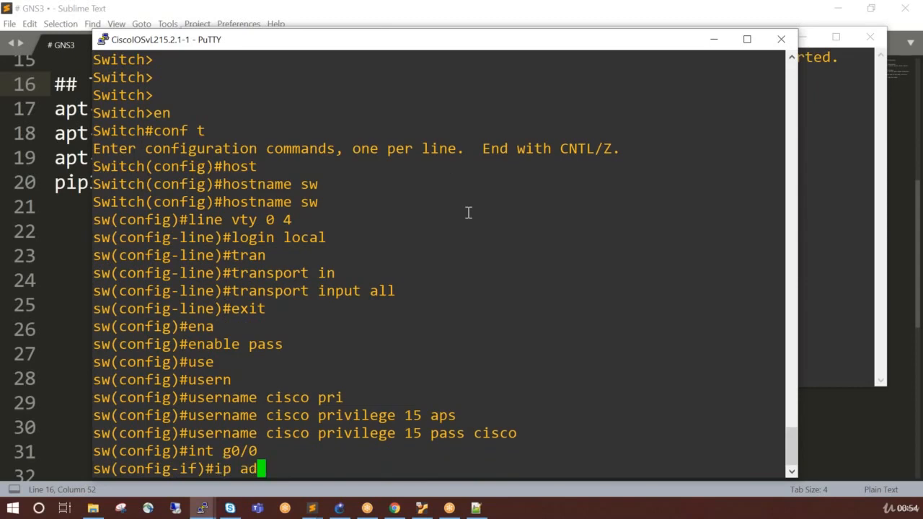
{"action": "type", "text": "d 192.168.122.1"}
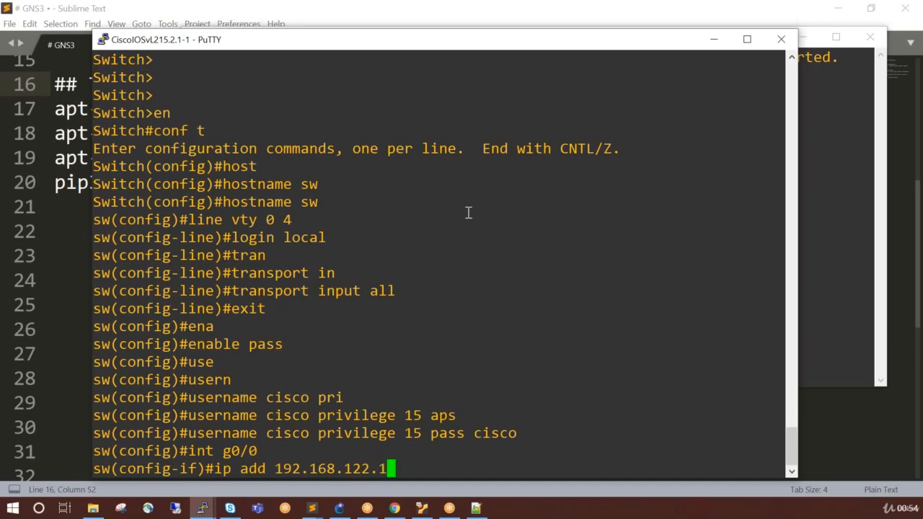
{"action": "type", "text": "0 255.255.255.0"}
{"action": "key", "text": "Return"}
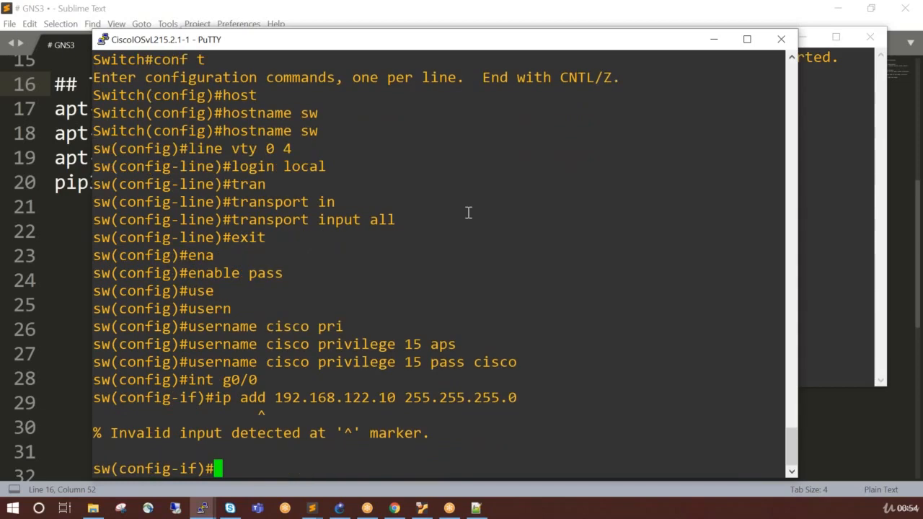
Make interface g0/0 a routed port with the no switchport command.
{"action": "type", "text": "no siw"}
{"action": "key", "text": "Return"}
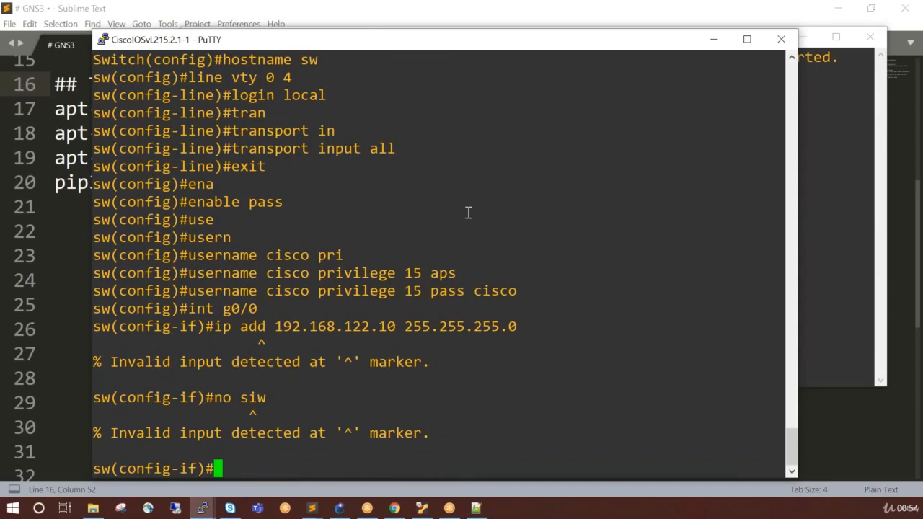
{"action": "type", "text": "no swi"}
{"action": "key", "text": "Tab"}
{"action": "key", "text": "Return"}
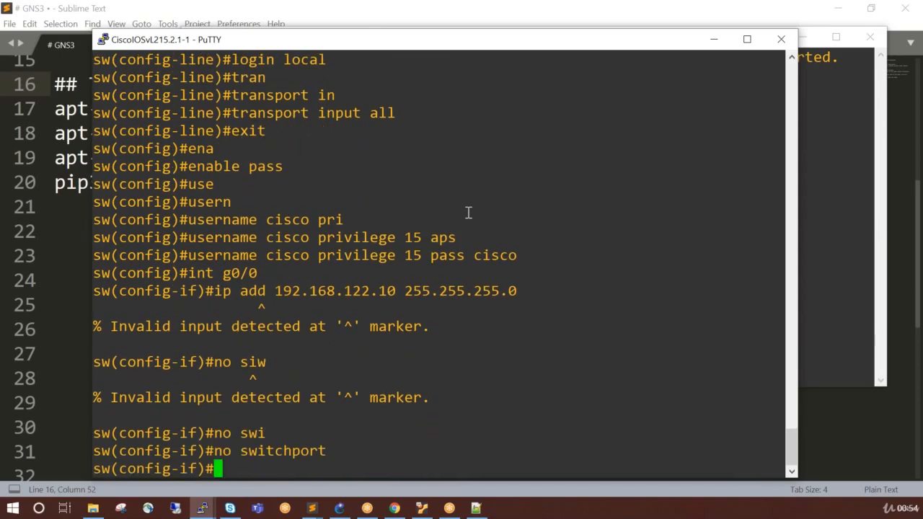
Assign IP address 192.168.122.10 with mask 255.255.255.0 to the routed interface g0/0 and return to a clean prompt.
{"action": "type", "text": "no siw"}
{"action": "key", "text": "Up"}
{"action": "key", "text": "Up"}
{"action": "key", "text": "Up"}
{"action": "key", "text": "Up"}
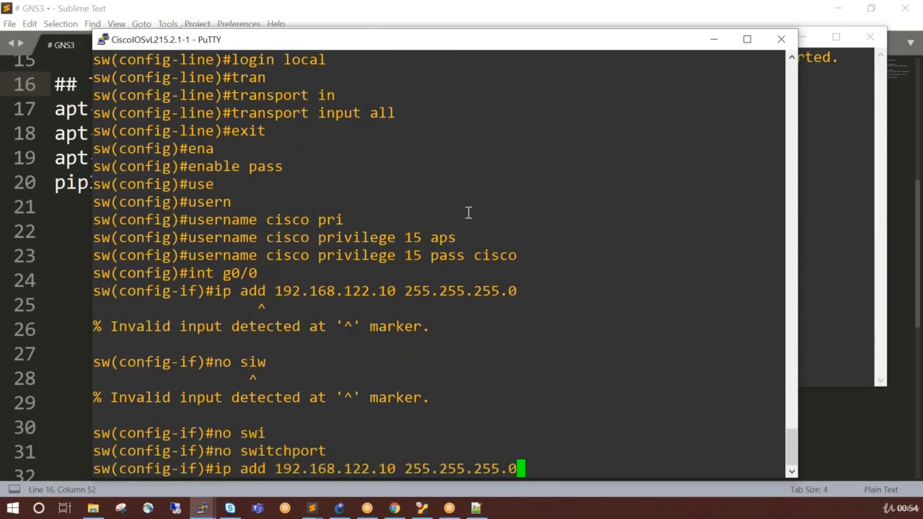
{"action": "key", "text": "Return"}
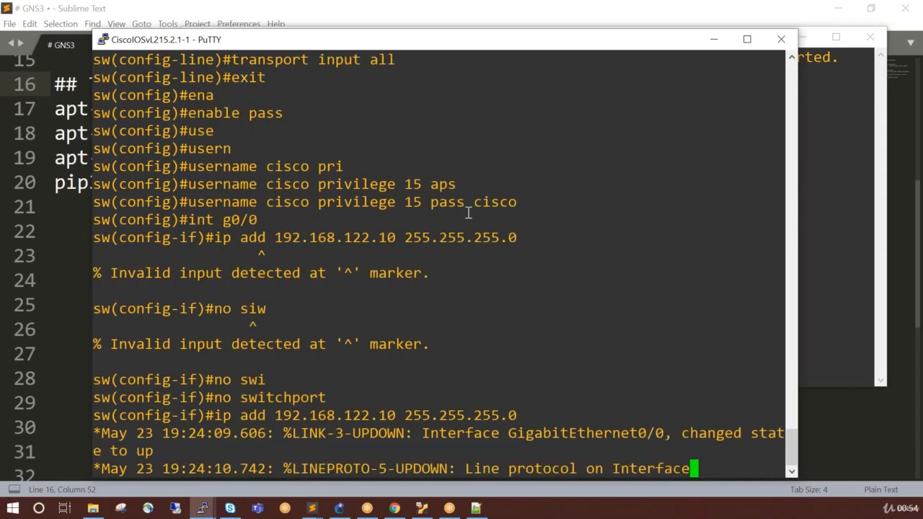
{"action": "key", "text": "Return"}
{"action": "key", "text": "Return"}
{"action": "key", "text": "Return"}
{"action": "key", "text": "Return"}
{"action": "key", "text": "Return"}
{"action": "key", "text": "Return"}
{"action": "key", "text": "Return"}
{"action": "key", "text": "Return"}
{"action": "key", "text": "Return"}
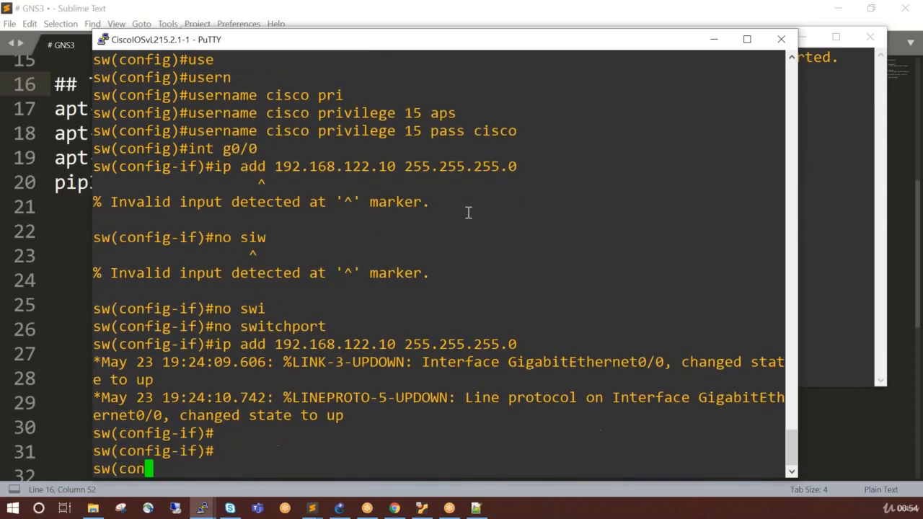
{"action": "key", "text": "Return"}
Bring up the switch's g0/0 interface with the no shutdown command.
{"action": "type", "text": "n"}
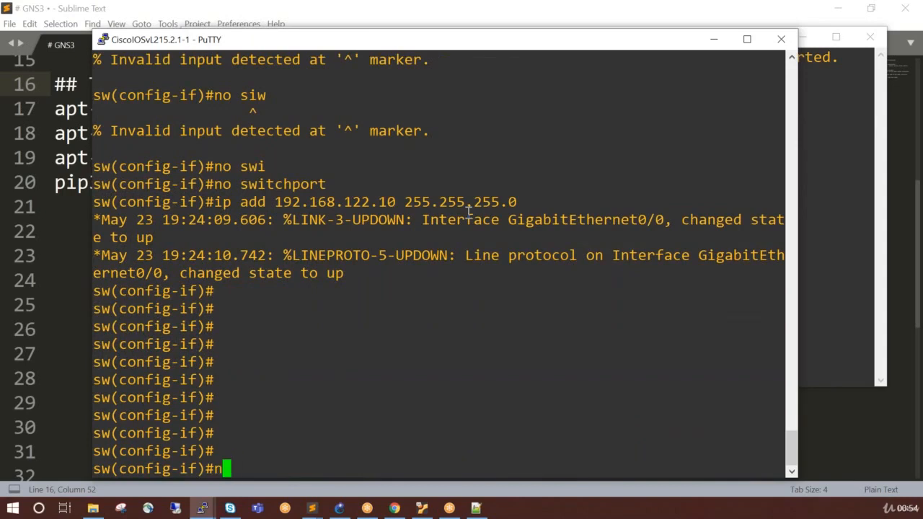
{"action": "type", "text": "o sh"}
{"action": "key", "text": "Return"}
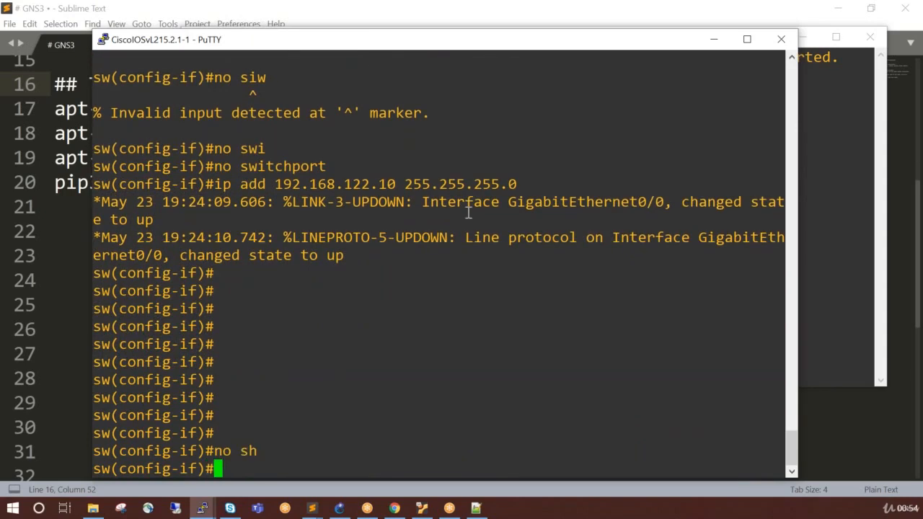
Ping NetworkAutomation-1 at 192.168.122.248 from the switch's interface configuration mode.
{"action": "type", "text": "do ping"}
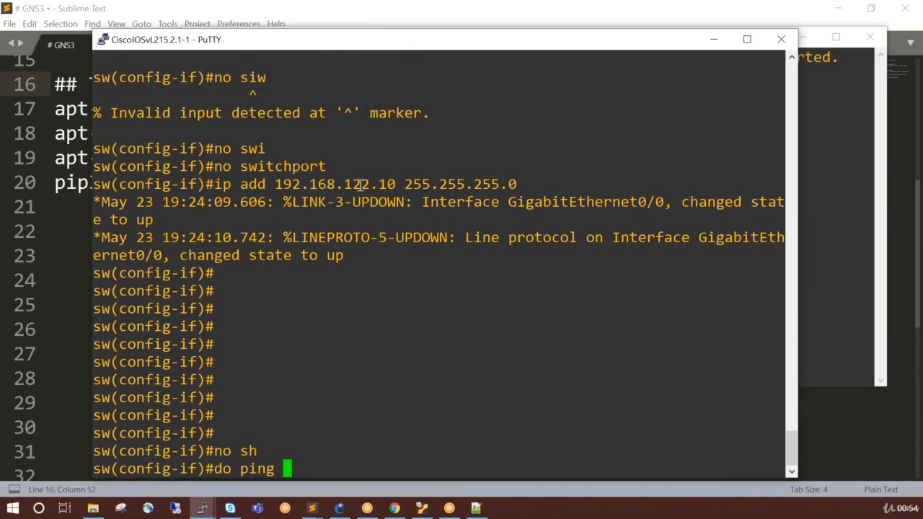
{"action": "double_click", "coordinate": [375, 188]}
{"action": "right_click", "coordinate": [451, 269]}
{"action": "key", "text": "BackSpace"}
{"action": "key", "text": "BackSpace"}
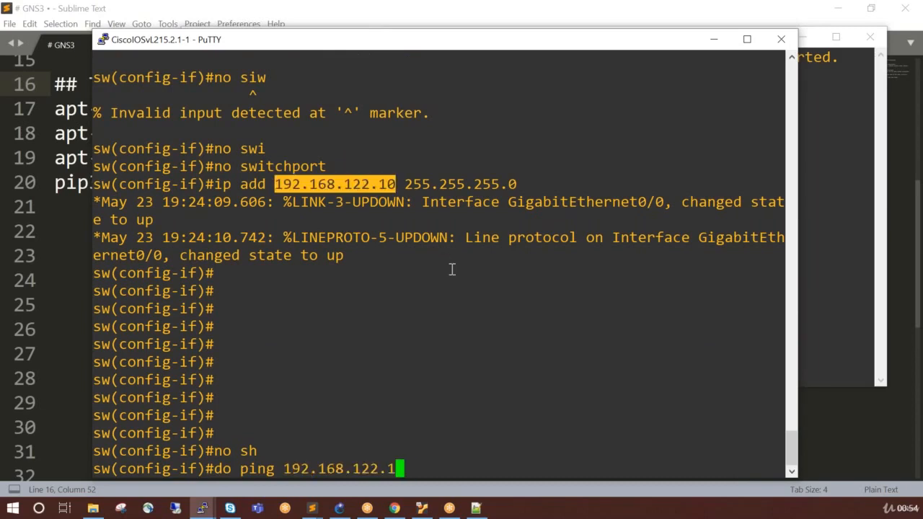
{"action": "type", "text": "24"}
{"action": "type", "text": "8"}
{"action": "key", "text": "Return"}
Switch to the NetworkAutomation-1 console, ping the switch at 192.168.122.10 and stop the ping after several replies.
{"action": "left_click", "coordinate": [827, 282]}
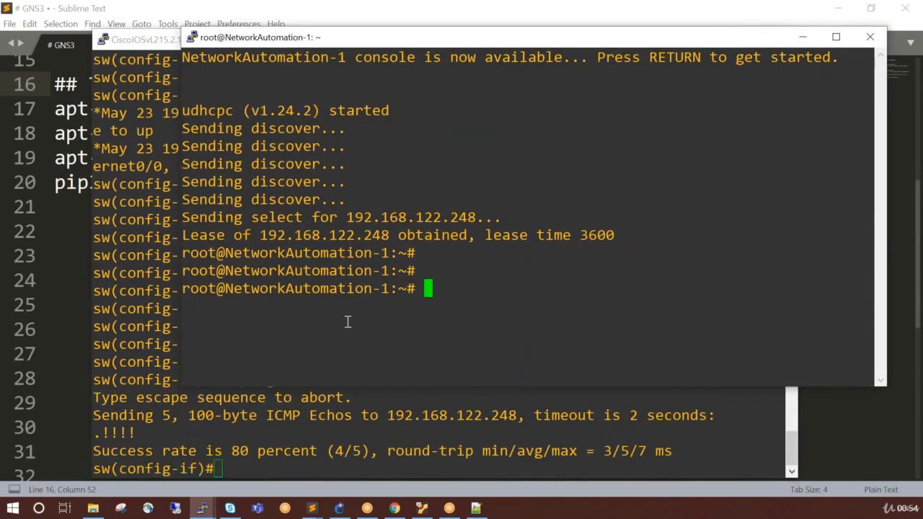
{"action": "type", "text": "ping 192.168.122.10"}
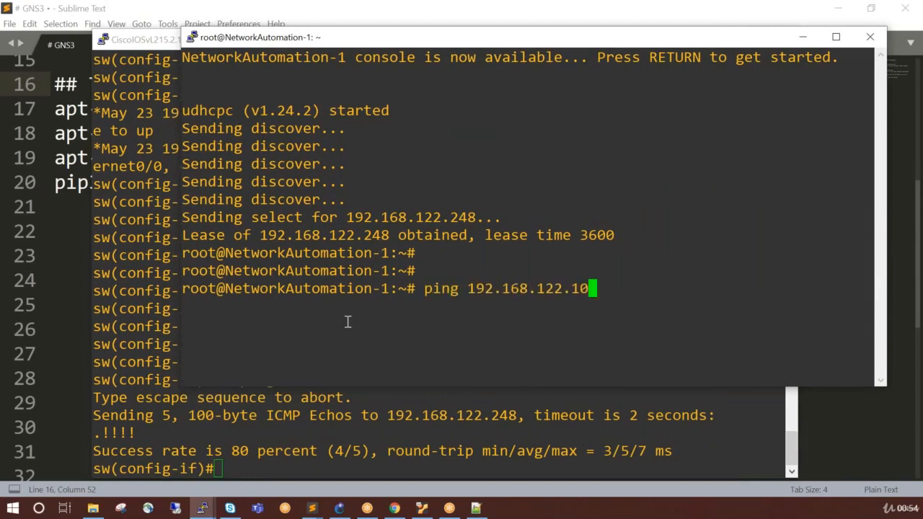
{"action": "key", "text": "BackSpace"}
{"action": "type", "text": "0"}
{"action": "key", "text": "Return"}
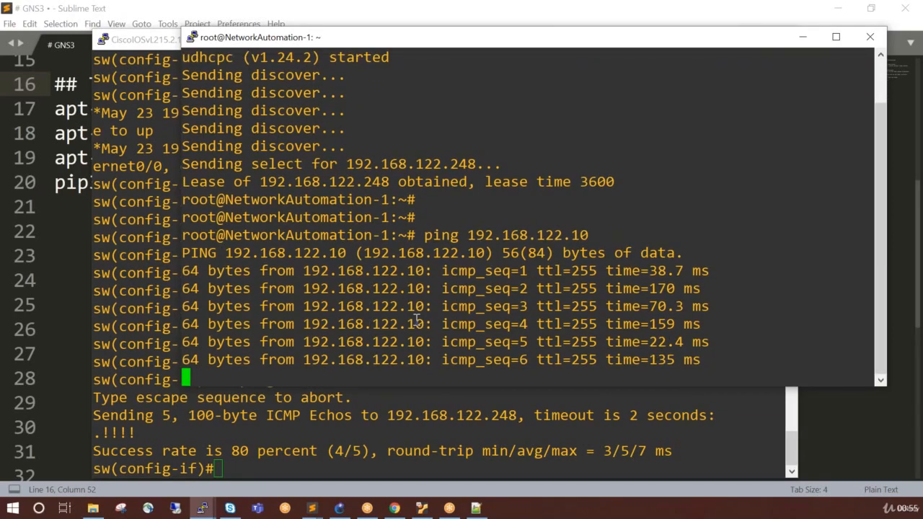
{"action": "key", "text": "ctrl+c"}
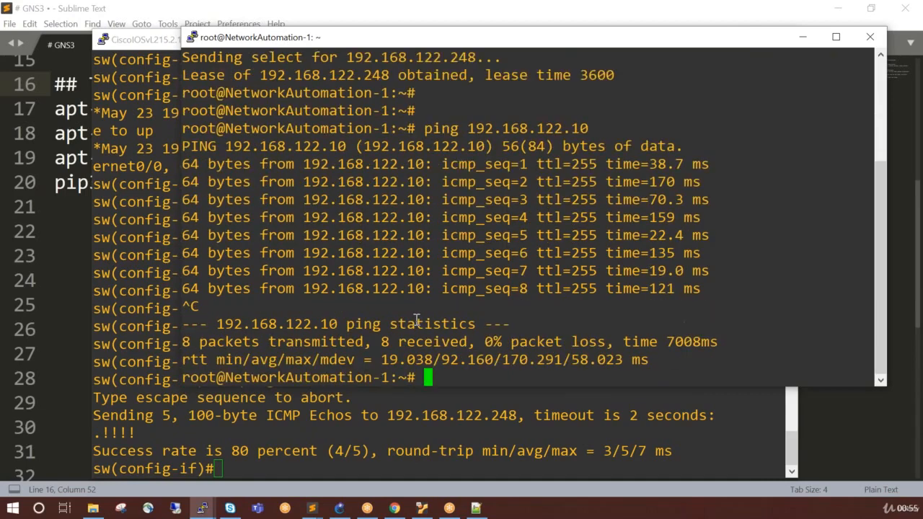
Open a Telnet connection from NetworkAutomation-1 to the switch at 192.168.122.10.
{"action": "type", "text": "telnet 192.168.122.10"}
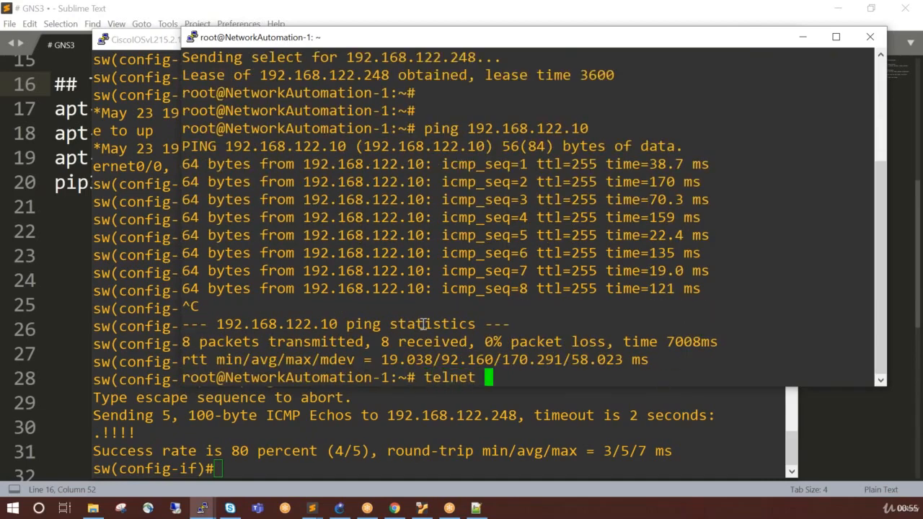
{"action": "key", "text": "Return"}
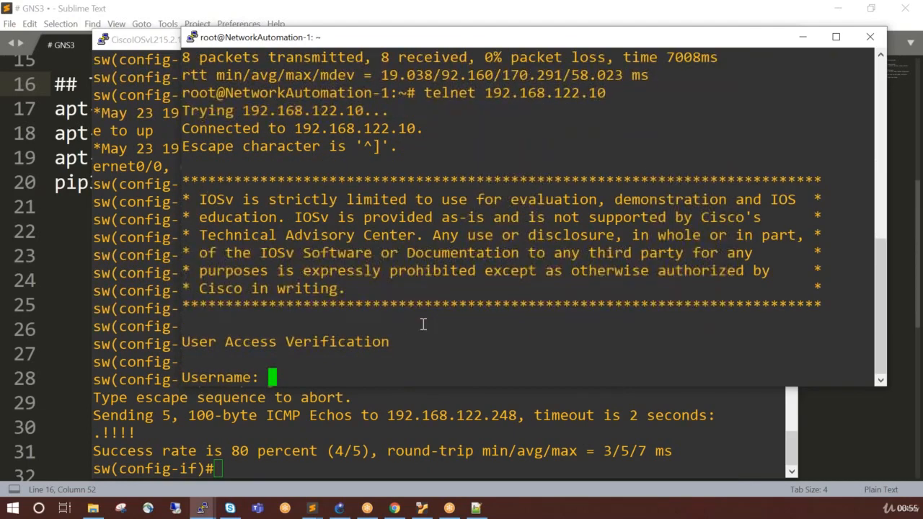
Log in to the switch over Telnet as user cisco and enter the account password.
{"action": "type", "text": "cospc"}
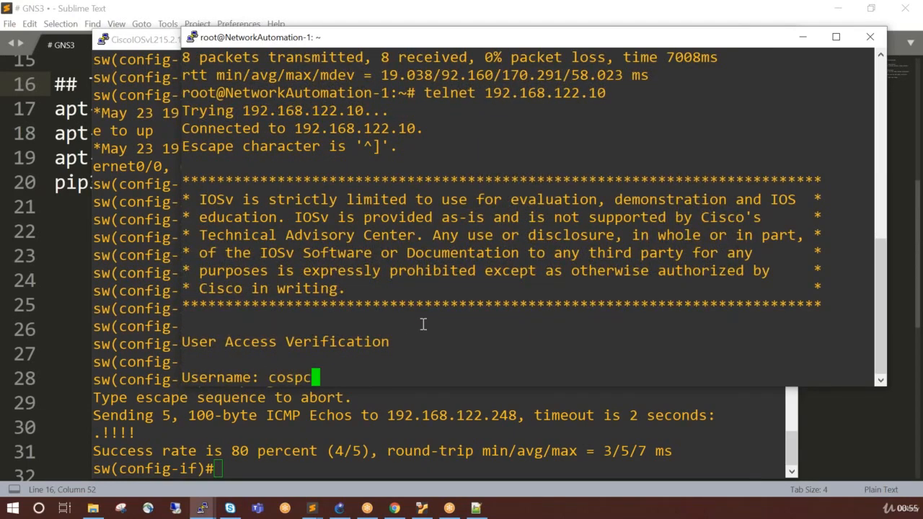
{"action": "key", "text": "BackSpace"}
{"action": "key", "text": "BackSpace"}
{"action": "key", "text": "BackSpace"}
{"action": "key", "text": "BackSpace"}
{"action": "key", "text": "BackSpace"}
{"action": "type", "text": "ci"}
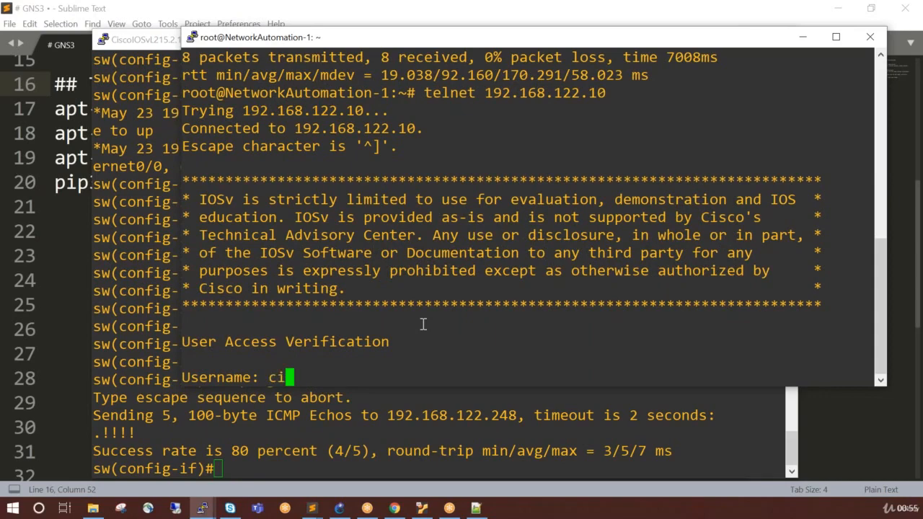
{"action": "type", "text": "sco"}
{"action": "key", "text": "Return"}
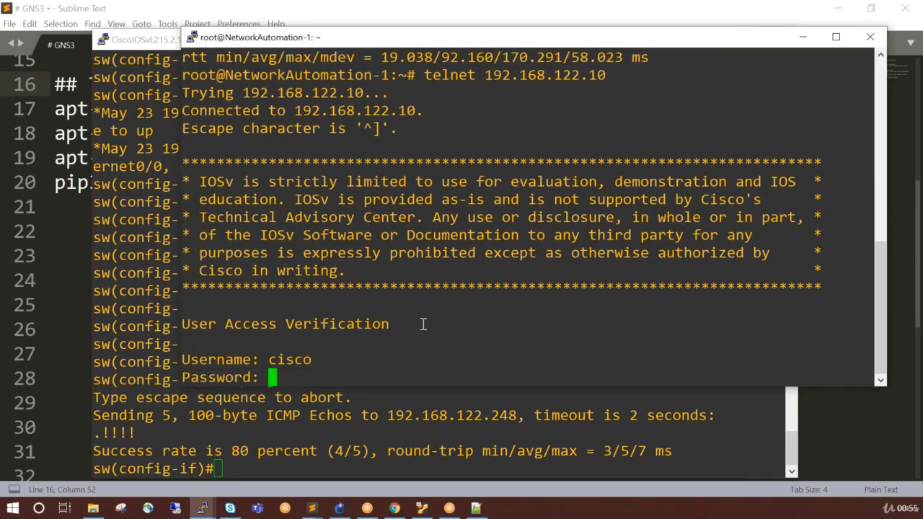
{"action": "type", "text": "cisco"}
{"action": "key", "text": "Return"}
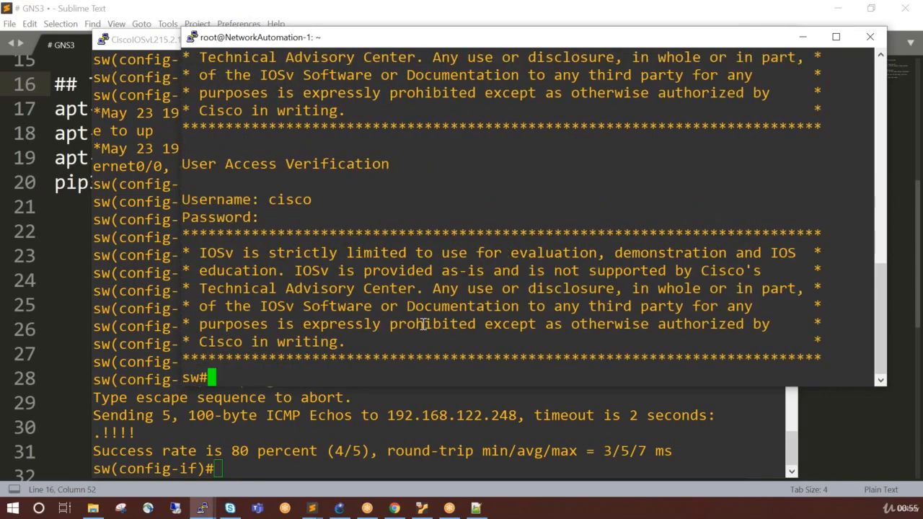
List the users logged in to the switch with show users.
{"action": "key", "text": "Return"}
{"action": "key", "text": "Return"}
{"action": "key", "text": "Return"}
{"action": "key", "text": "Return"}
{"action": "key", "text": "Return"}
{"action": "type", "text": "show use"}
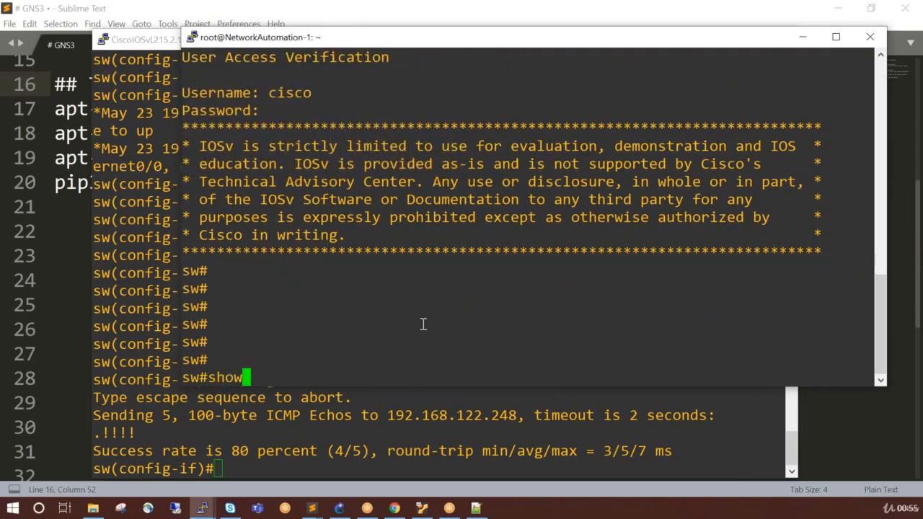
{"action": "key", "text": "Tab"}
{"action": "key", "text": "Return"}
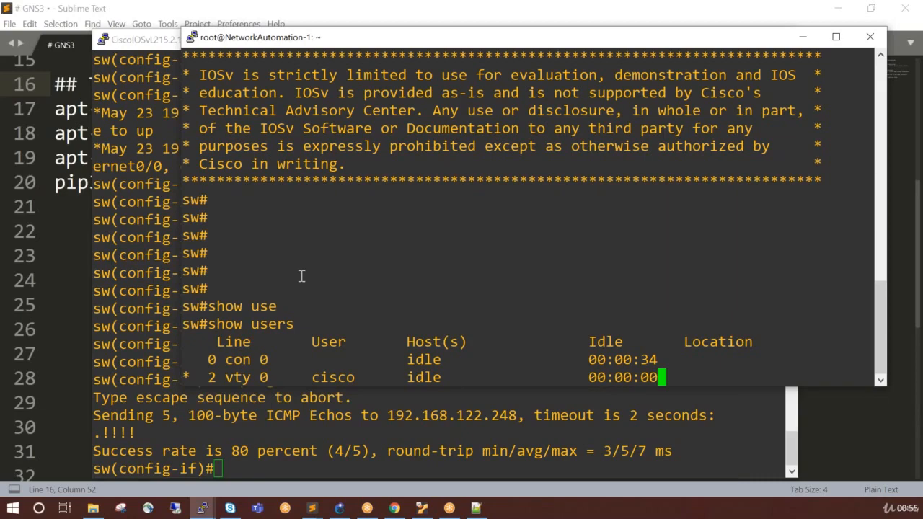
Exit the Telnet session and return to the NetworkAutomation-1 shell.
{"action": "key", "text": "Return"}
{"action": "key", "text": "Return"}
{"action": "type", "text": "exit"}
{"action": "key", "text": "Return"}
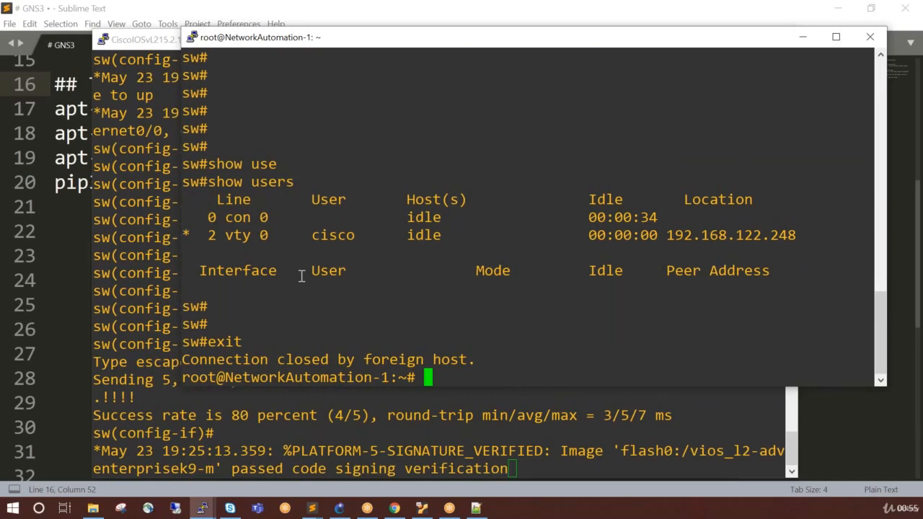
Start an SSH connection as user cisco to the host 198.18.134.28.
{"action": "type", "text": "ssh -l cisco"}
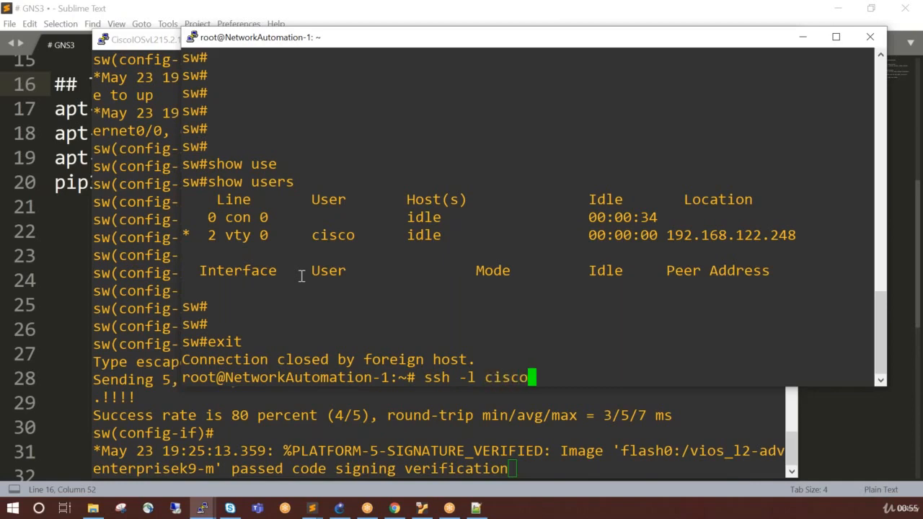
{"action": "type", "text": " 198."}
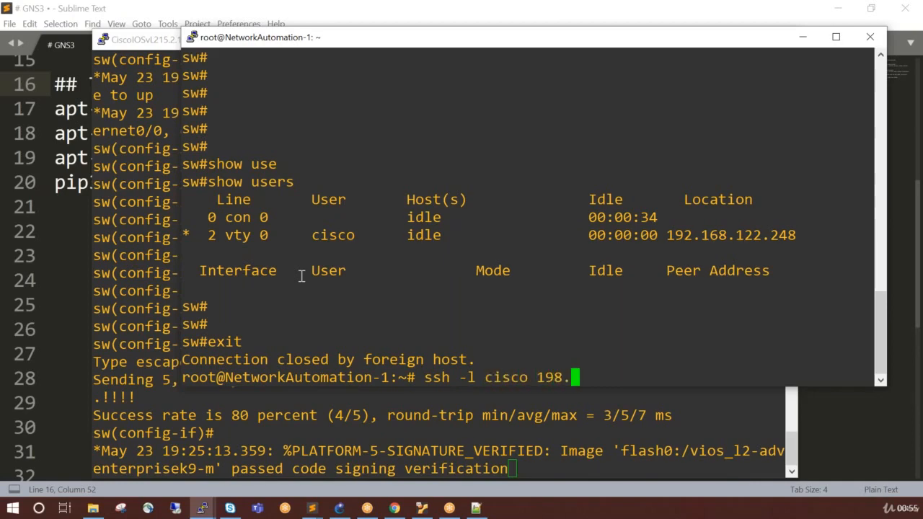
{"action": "type", "text": "18.13"}
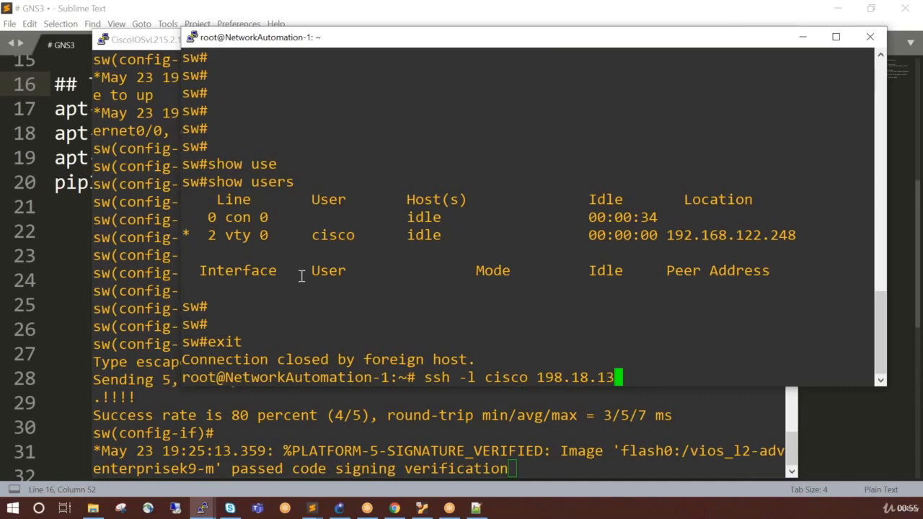
{"action": "type", "text": "4.28"}
{"action": "key", "text": "Return"}
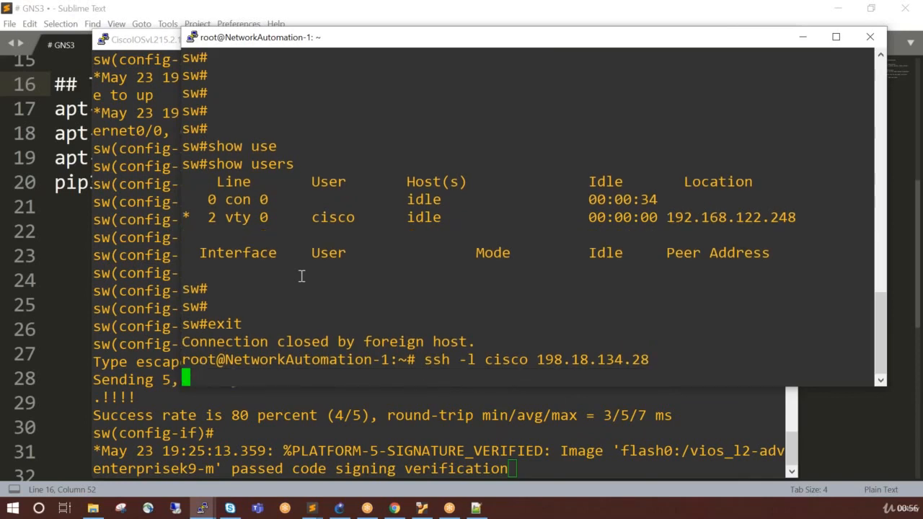
Accept the SSH host key of 198.18.134.28 and enter the account password to log in.
{"action": "type", "text": "yes"}
{"action": "key", "text": "Return"}
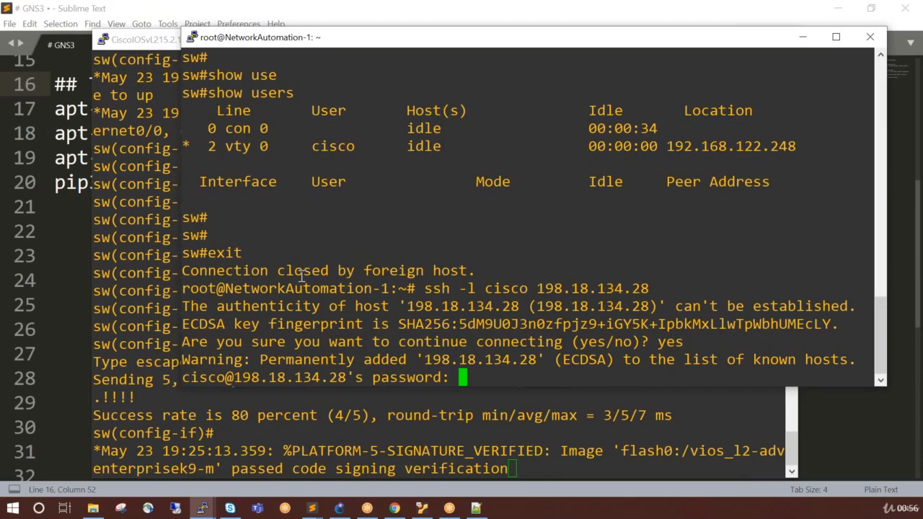
{"action": "key", "text": "Return"}
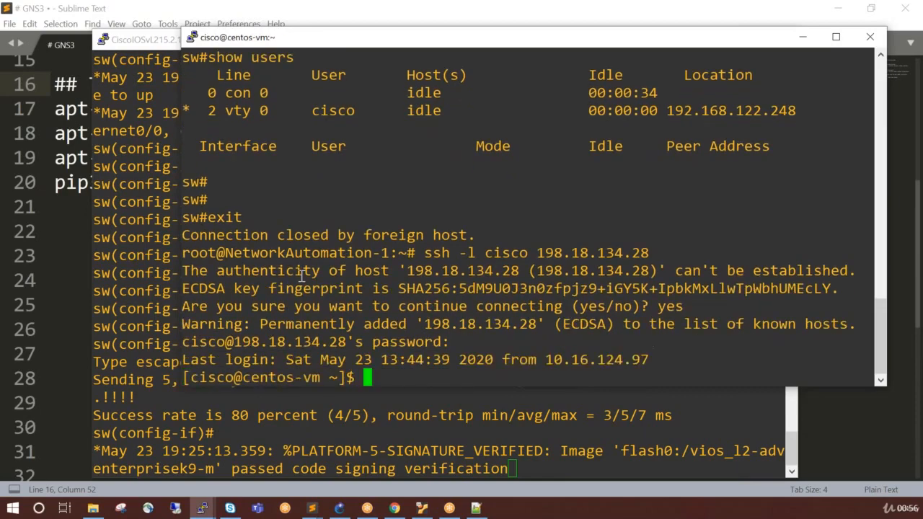
Display /etc/os-release on the remote centos-vm host and highlight the operating system details.
{"action": "key", "text": "Return"}
{"action": "key", "text": "Return"}
{"action": "key", "text": "Return"}
{"action": "key", "text": "Return"}
{"action": "key", "text": "Return"}
{"action": "key", "text": "Return"}
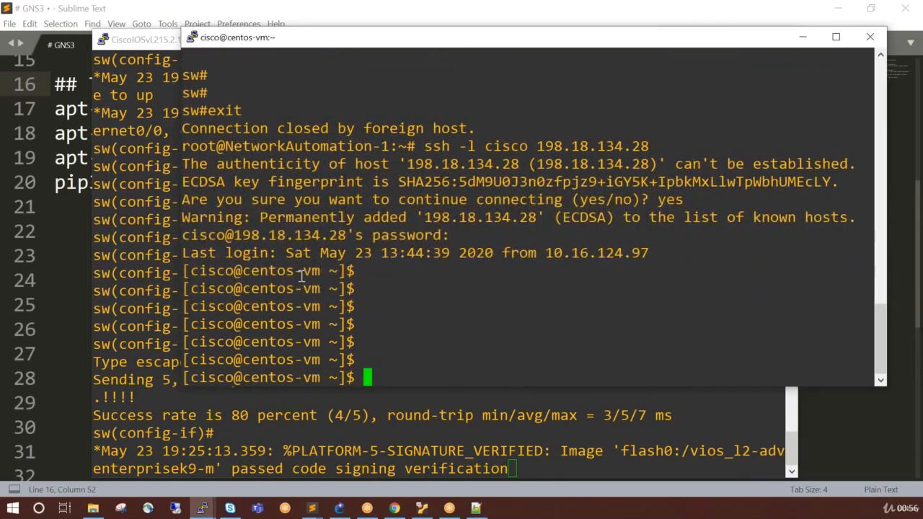
{"action": "type", "text": "cat /et"}
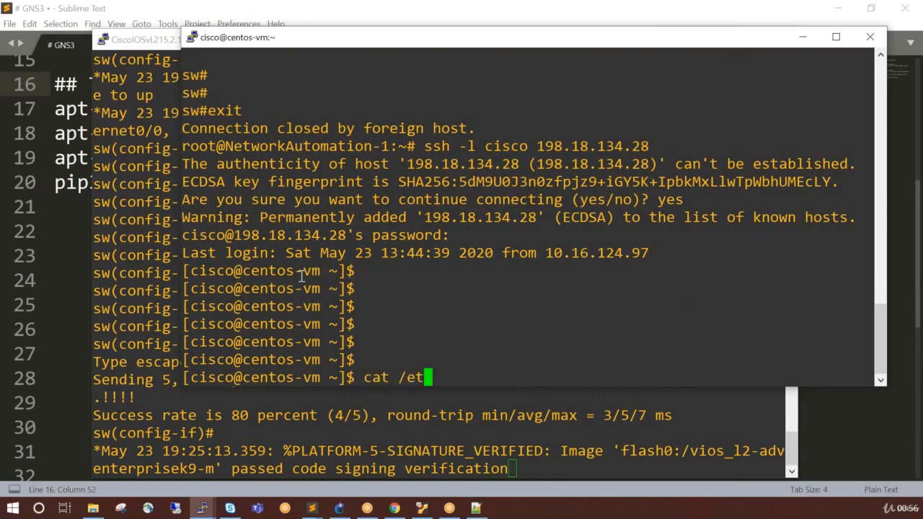
{"action": "type", "text": "c/os"}
{"action": "key", "text": "Tab"}
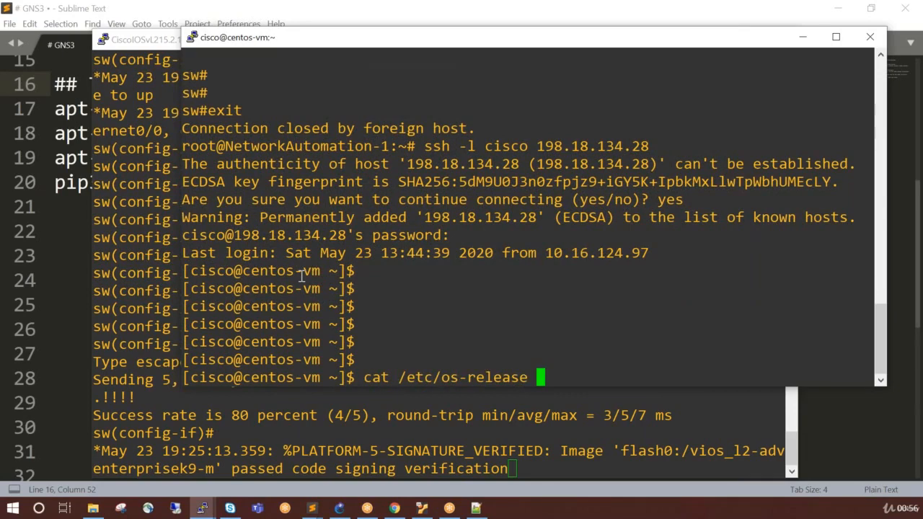
{"action": "key", "text": "Return"}
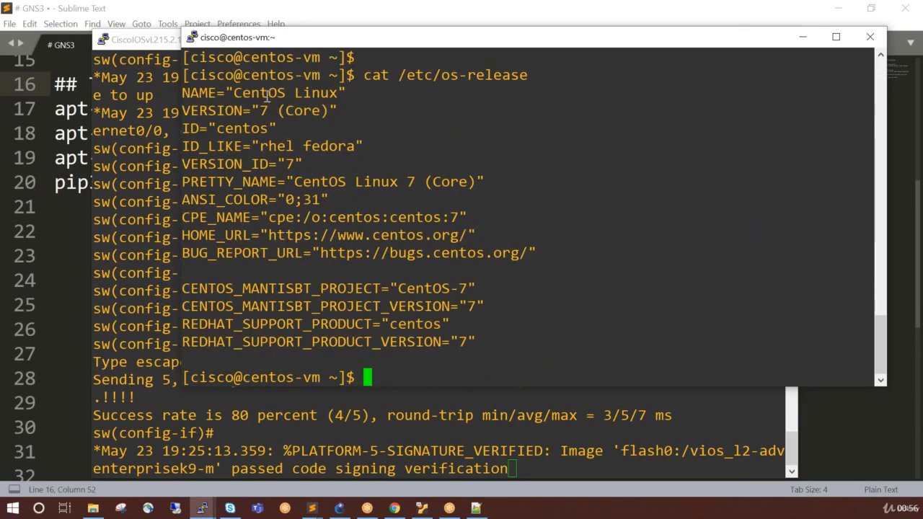
{"action": "left_click_drag", "start_coordinate": [234, 92], "coordinate": [348, 289]}
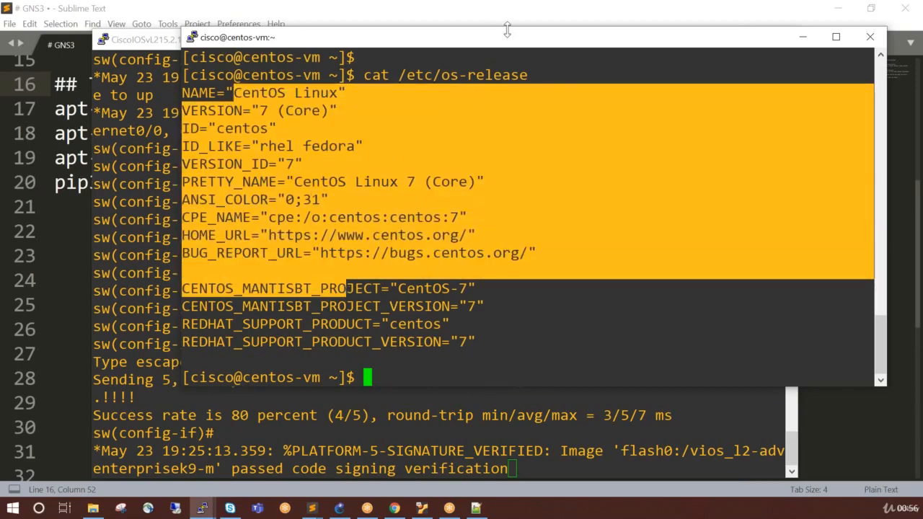
Reposition the terminal window and enlarge it in both height and width.
{"action": "left_click_drag", "start_coordinate": [495, 41], "coordinate": [365, 46]}
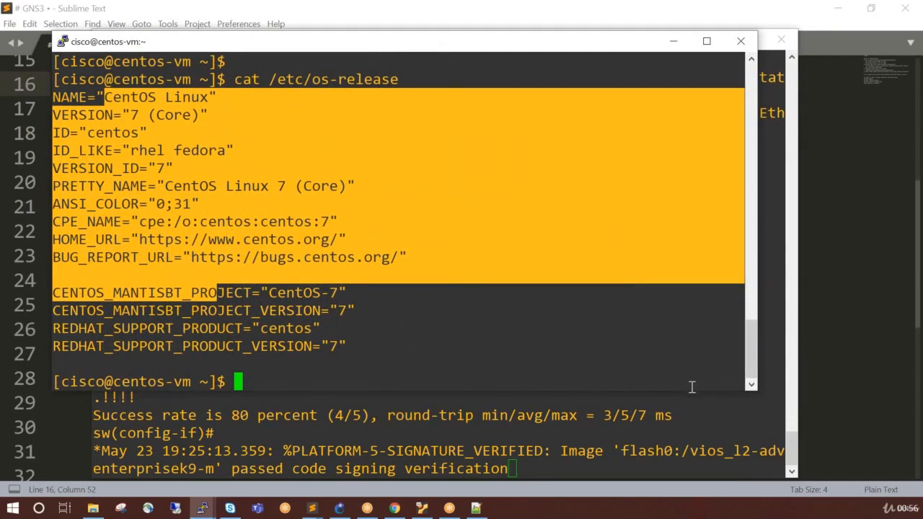
{"action": "left_click_drag", "start_coordinate": [690, 391], "coordinate": [711, 460]}
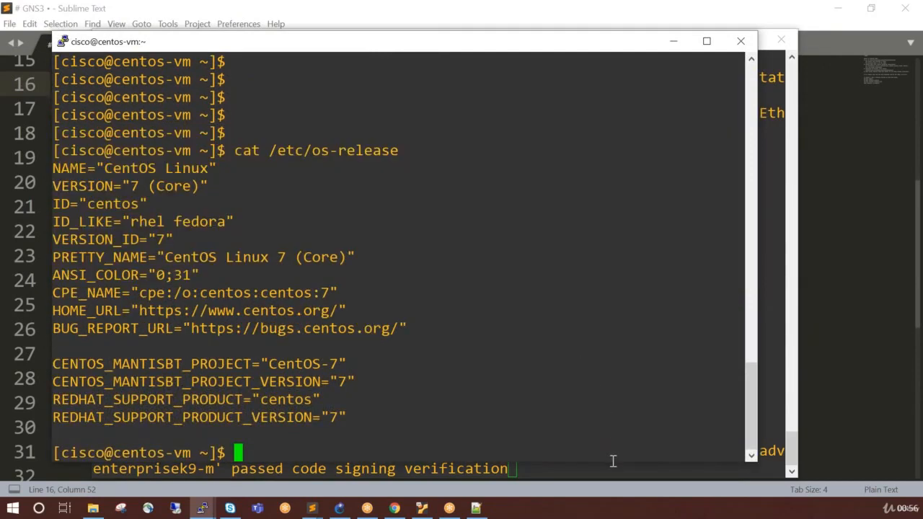
{"action": "left_click_drag", "start_coordinate": [613, 461], "coordinate": [612, 478]}
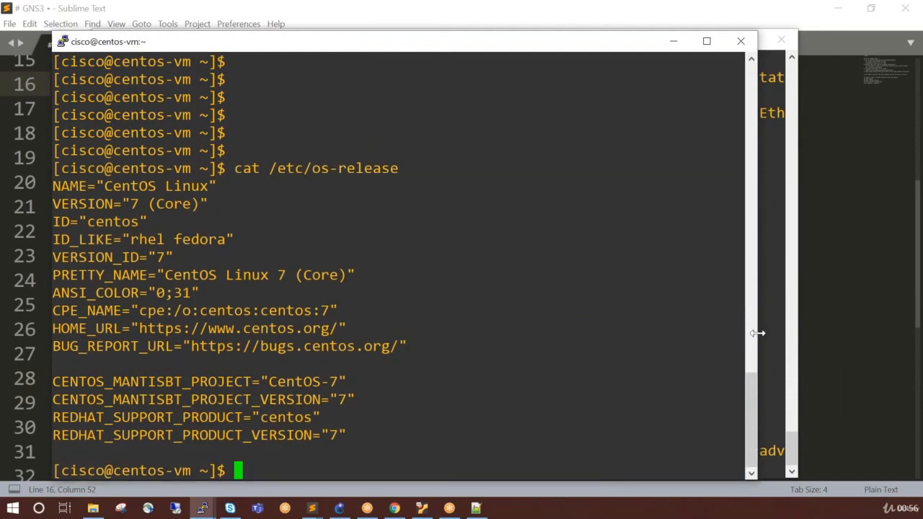
{"action": "left_click_drag", "start_coordinate": [759, 326], "coordinate": [817, 320]}
Exit the SSH session on centos-vm and return to the NetworkAutomation-1 shell.
{"action": "key", "text": "Return"}
{"action": "key", "text": "Return"}
{"action": "key", "text": "Return"}
{"action": "key", "text": "Return"}
{"action": "key", "text": "Return"}
{"action": "key", "text": "Return"}
{"action": "key", "text": "Return"}
{"action": "key", "text": "Return"}
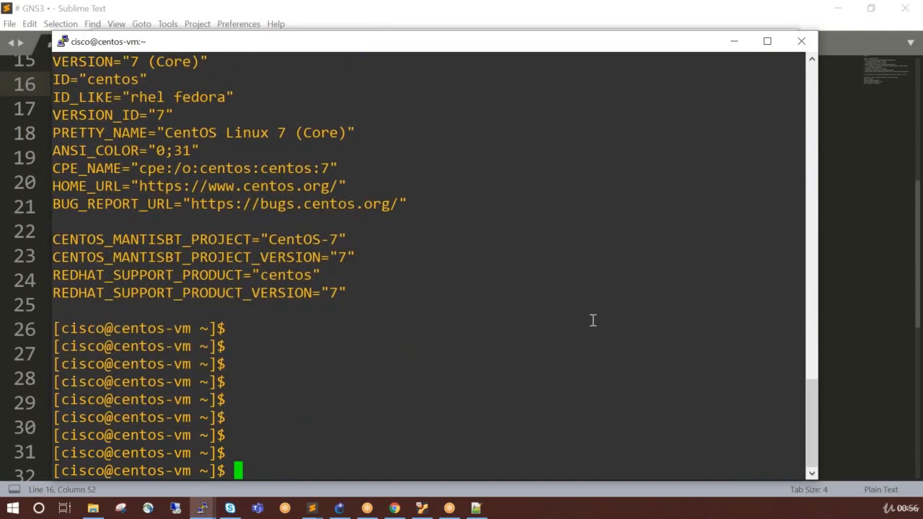
{"action": "type", "text": "exit"}
{"action": "key", "text": "Return"}
Display /etc/os-release on NetworkAutomation-1 and highlight its operating system details.
{"action": "type", "text": "ca"}
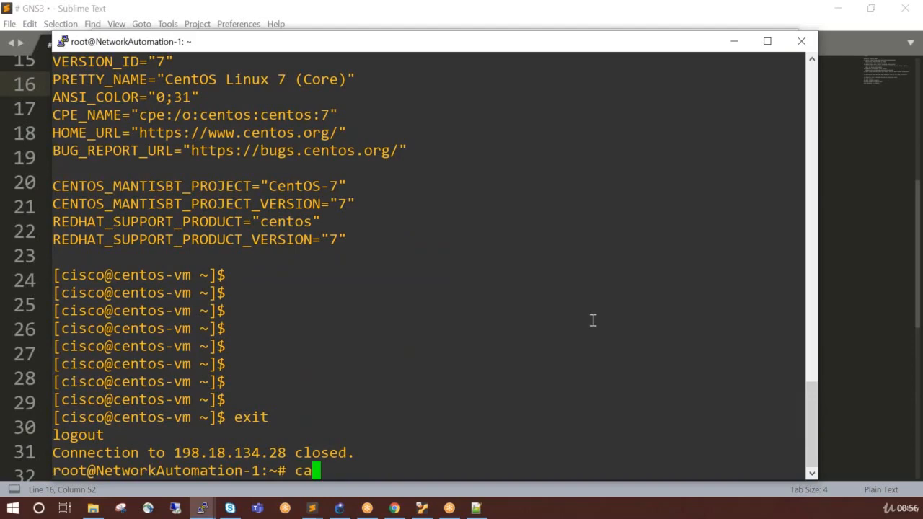
{"action": "type", "text": "t /etc/o"}
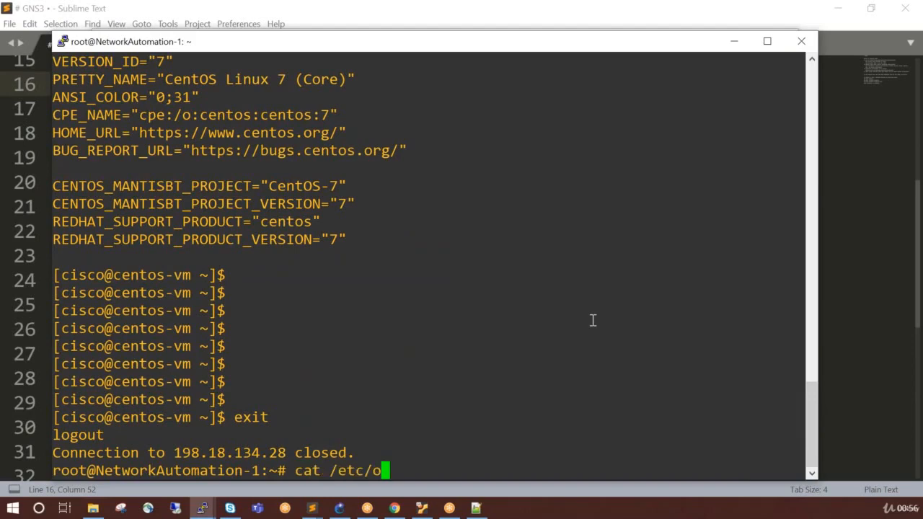
{"action": "type", "text": "s"}
{"action": "key", "text": "Tab"}
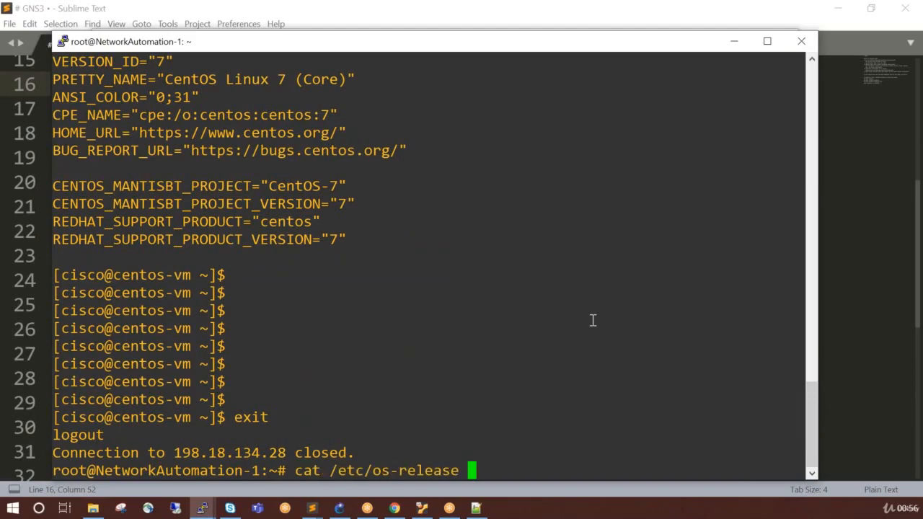
{"action": "key", "text": "Return"}
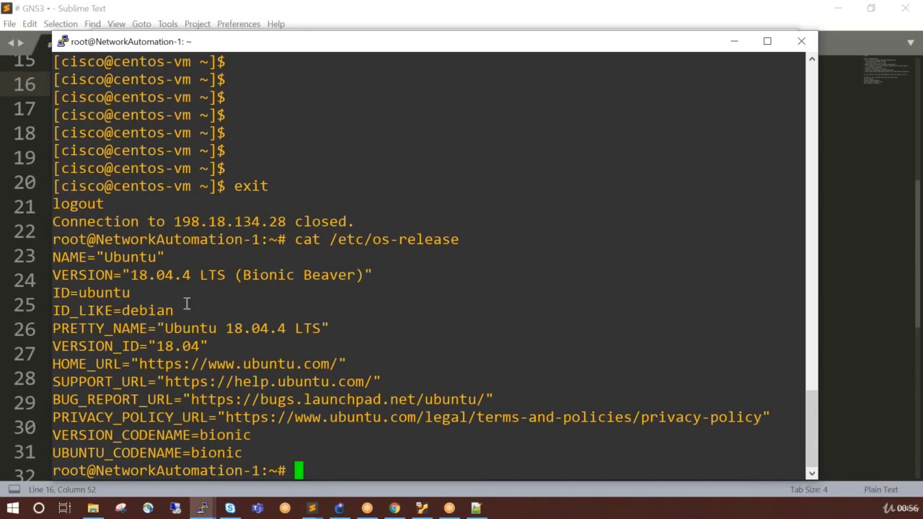
{"action": "left_click_drag", "start_coordinate": [124, 275], "coordinate": [292, 426]}
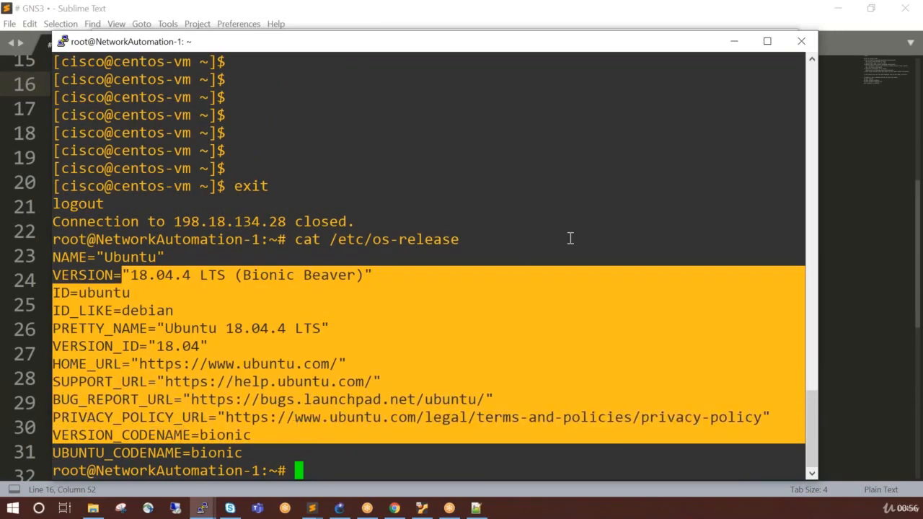
Go back to the earlier centos-vm output and highlight its operating system details for comparison.
{"action": "left_click", "coordinate": [810, 59]}
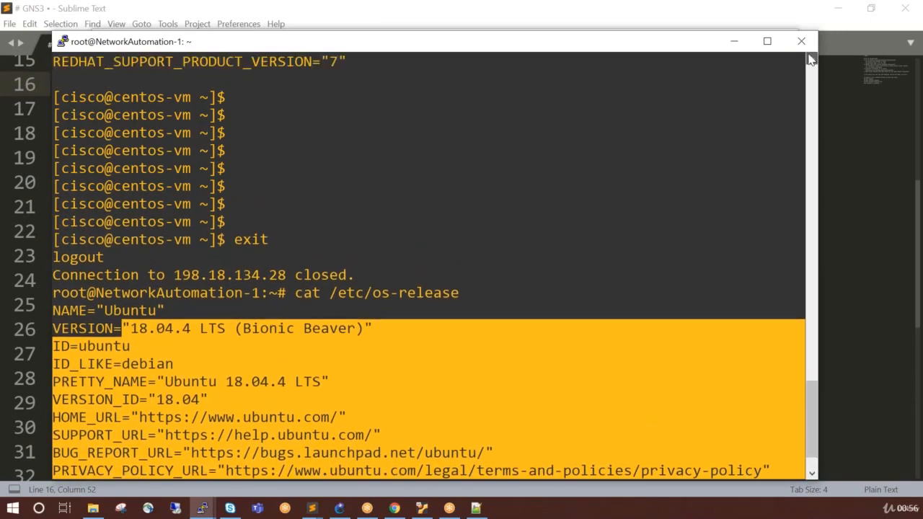
{"action": "left_click", "coordinate": [811, 59]}
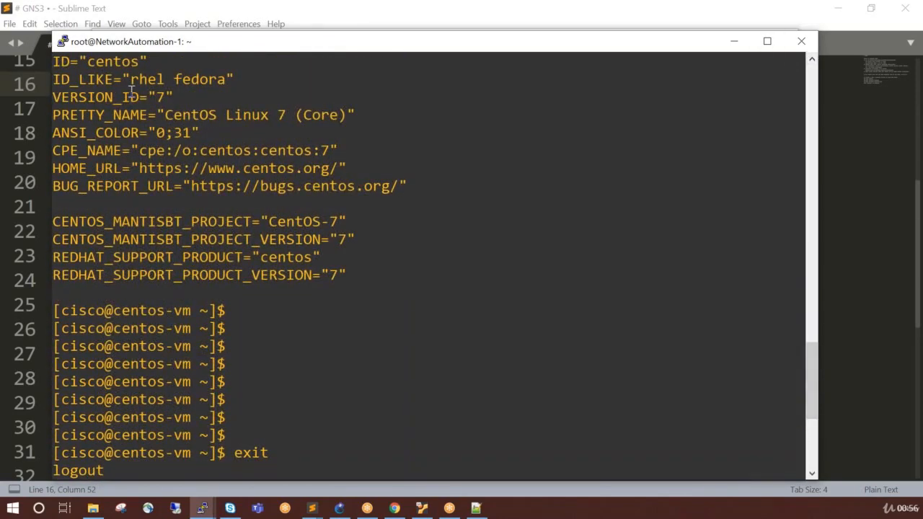
{"action": "left_click_drag", "start_coordinate": [122, 97], "coordinate": [262, 320]}
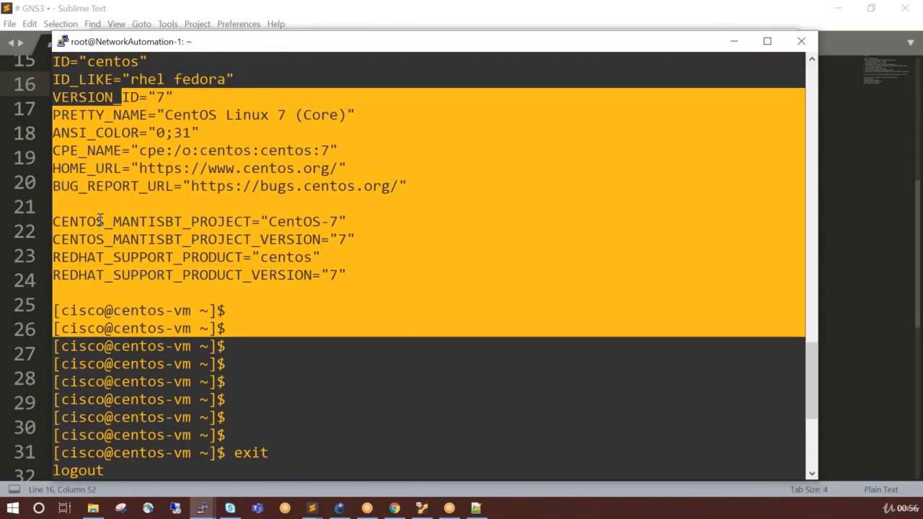
Shift NetworkAutomation-1 slightly to line up above Switch1 in the GNS3 topology, and switch to its PuTTY terminal.
{"action": "left_click", "coordinate": [339, 508]}
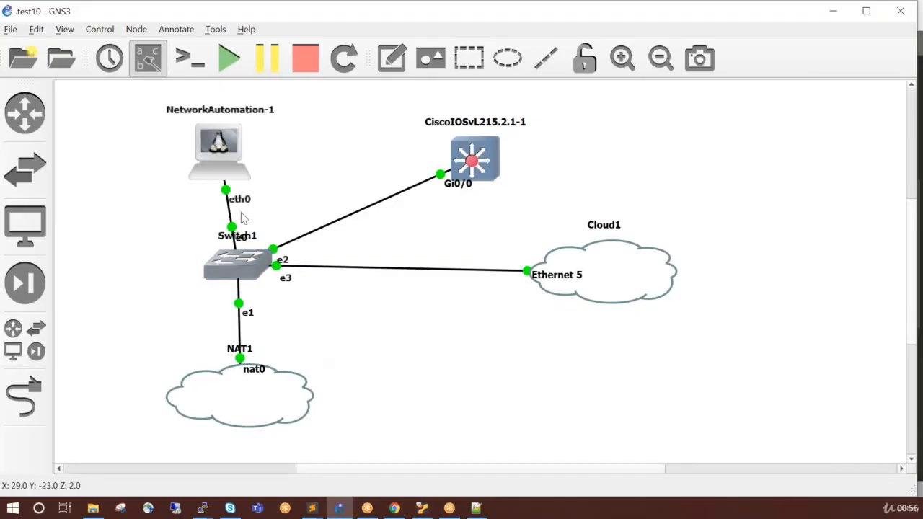
{"action": "left_click_drag", "start_coordinate": [231, 145], "coordinate": [246, 144]}
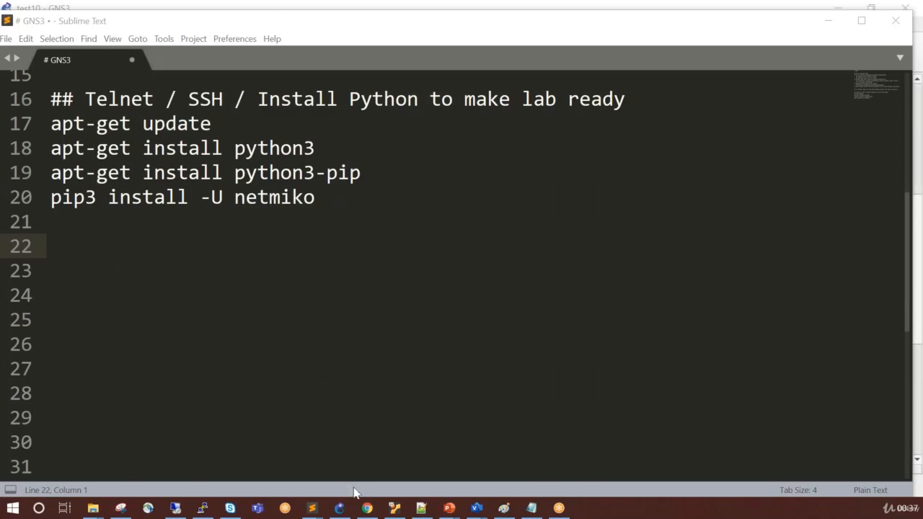
{"action": "left_click", "coordinate": [339, 507]}
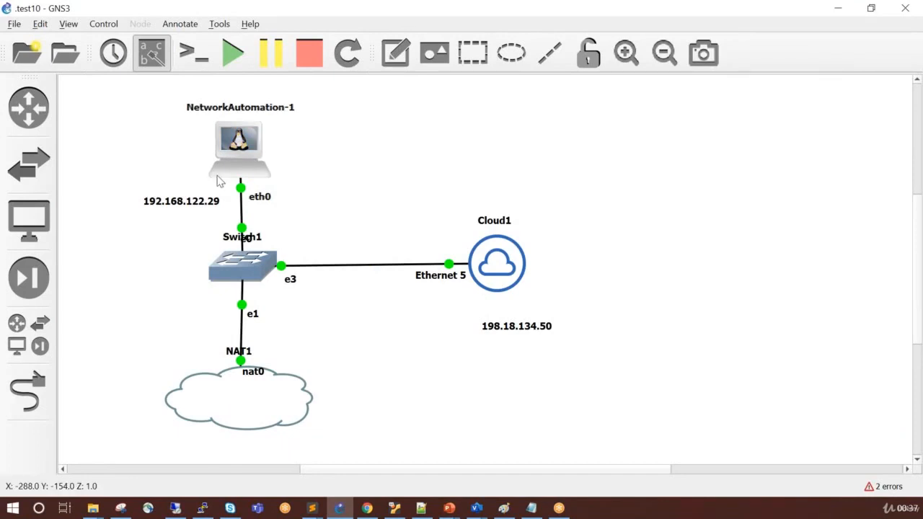
{"action": "left_click", "coordinate": [203, 508]}
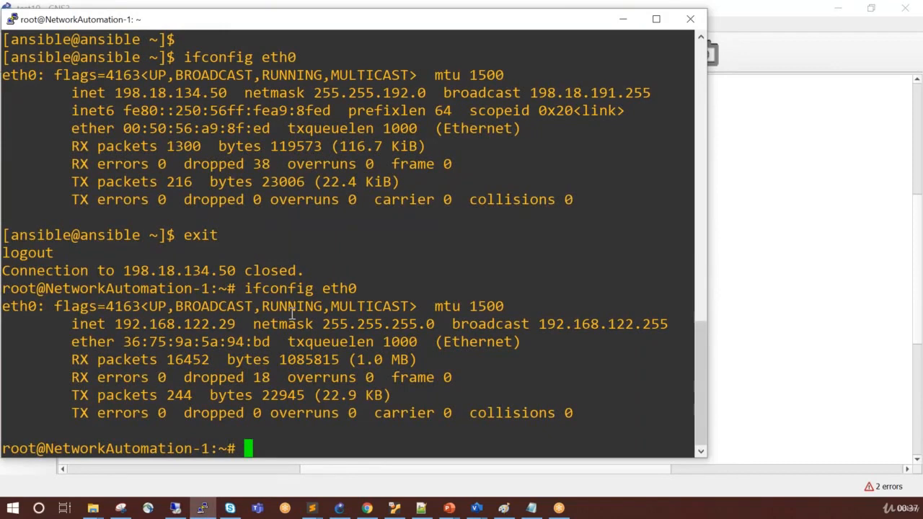
{"action": "type", "text": "apt-"}
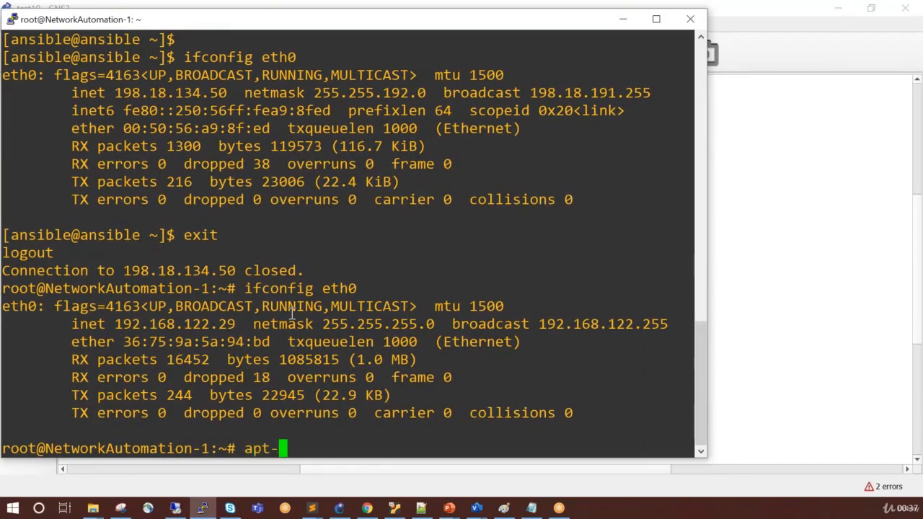
{"action": "type", "text": "get update"}
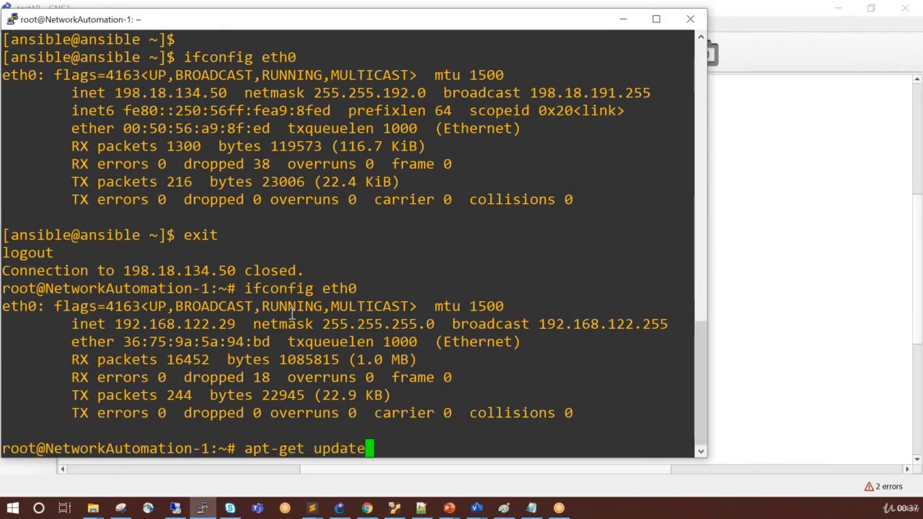
{"action": "key", "text": "BackSpace"}
{"action": "key", "text": "BackSpace"}
{"action": "key", "text": "BackSpace"}
{"action": "key", "text": "BackSpace"}
{"action": "key", "text": "BackSpace"}
{"action": "key", "text": "BackSpace"}
{"action": "key", "text": "BackSpace"}
{"action": "key", "text": "BackSpace"}
{"action": "key", "text": "BackSpace"}
{"action": "key", "text": "BackSpace"}
{"action": "key", "text": "BackSpace"}
{"action": "key", "text": "BackSpace"}
{"action": "key", "text": "BackSpace"}
{"action": "key", "text": "BackSpace"}
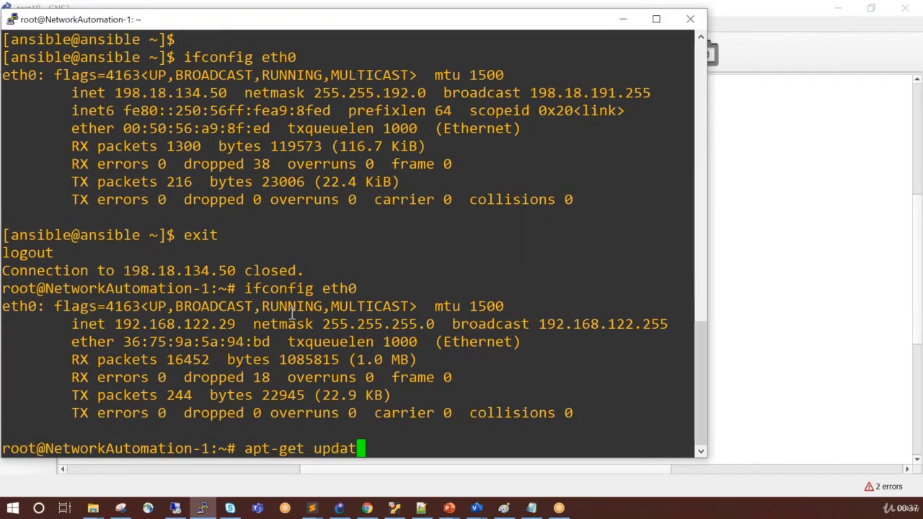
Start the python3 interpreter on NetworkAutomation-1 and highlight its version number.
{"action": "type", "text": "pu"}
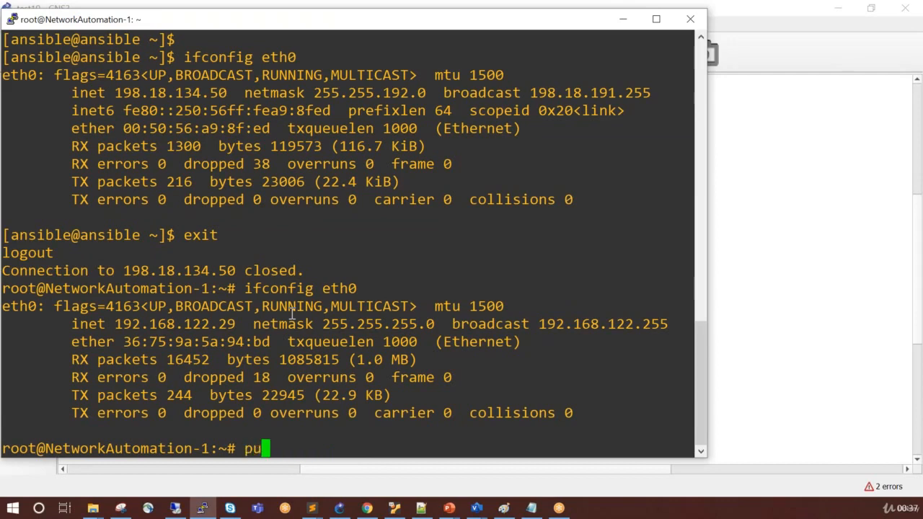
{"action": "key", "text": "BackSpace"}
{"action": "type", "text": "ython"}
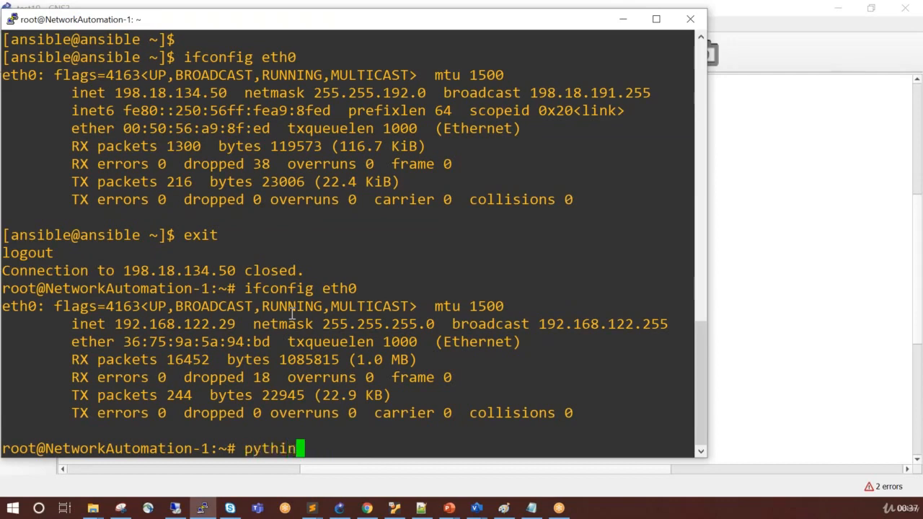
{"action": "key", "text": "BackSpace"}
{"action": "key", "text": "BackSpace"}
{"action": "type", "text": "on3"}
{"action": "key", "text": "Return"}
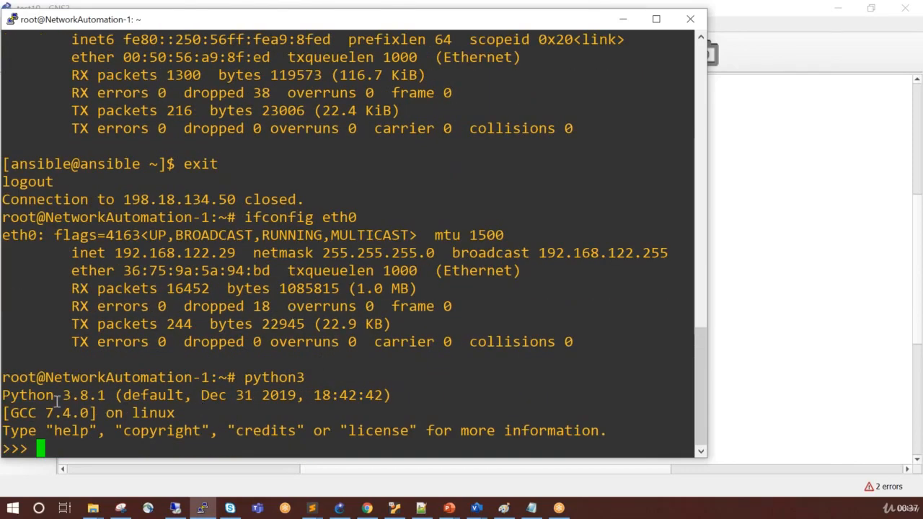
{"action": "double_click", "coordinate": [79, 396]}
Exit the Python interpreter with exit() to return to the NetworkAutomation-1 shell.
{"action": "left_click", "coordinate": [146, 422]}
{"action": "type", "text": "exit"}
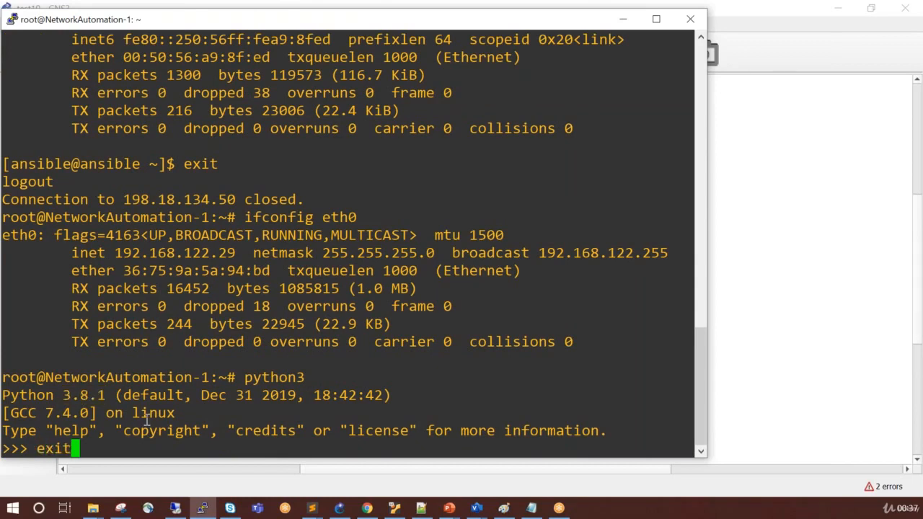
{"action": "type", "text": "()"}
{"action": "key", "text": "Return"}
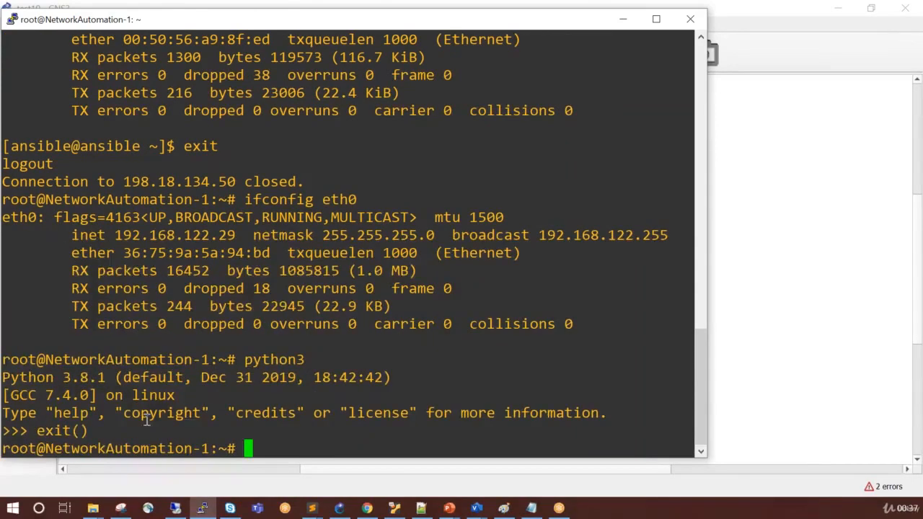
Refresh the package lists on NetworkAutomation-1 with apt-get update and add blank prompt lines once it finishes.
{"action": "type", "text": "apt-get update"}
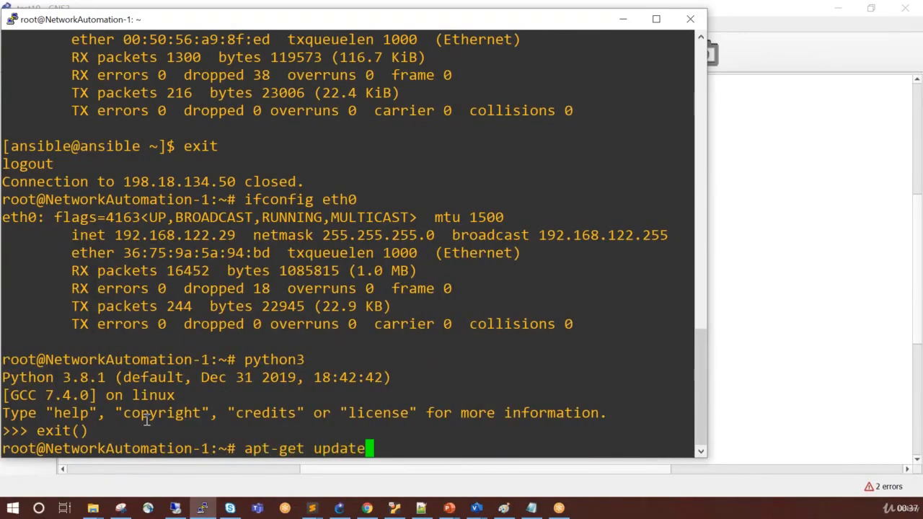
{"action": "key", "text": "Return"}
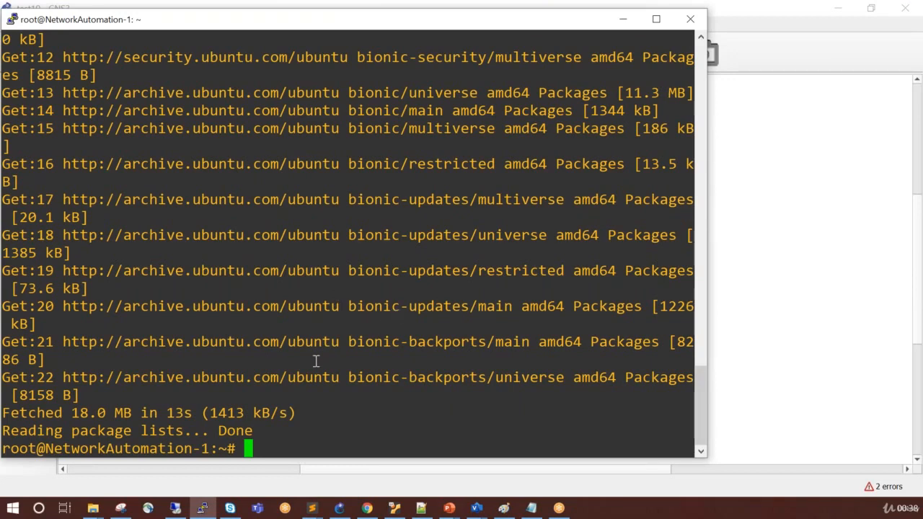
{"action": "key", "text": "Return"}
{"action": "key", "text": "Return"}
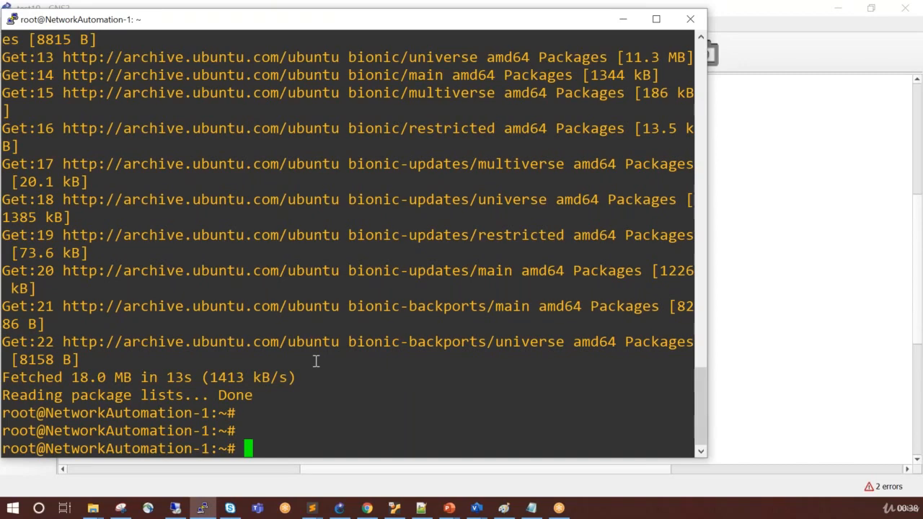
Install python3 on NetworkAutomation-1 with apt-get and highlight words in the installation output.
{"action": "type", "text": "apt-get ins"}
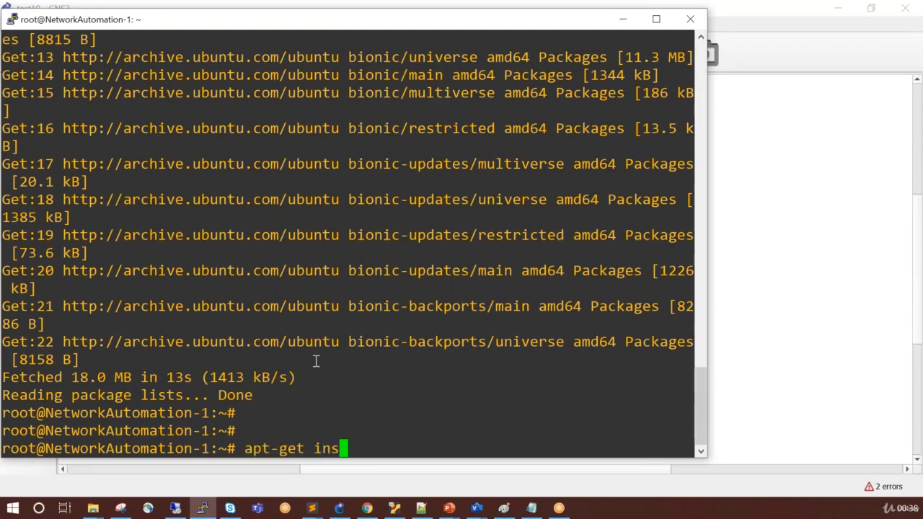
{"action": "type", "text": "tall pytho"}
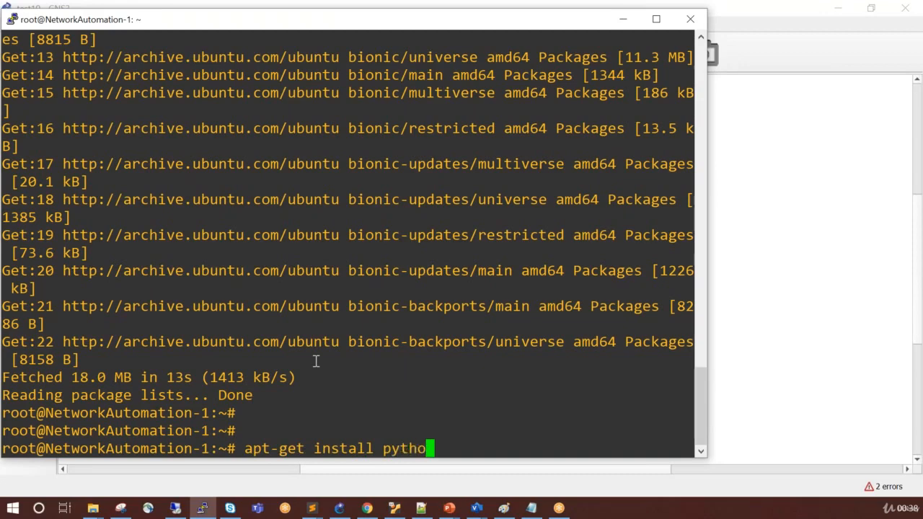
{"action": "type", "text": "n"}
{"action": "type", "text": "3"}
{"action": "key", "text": "Return"}
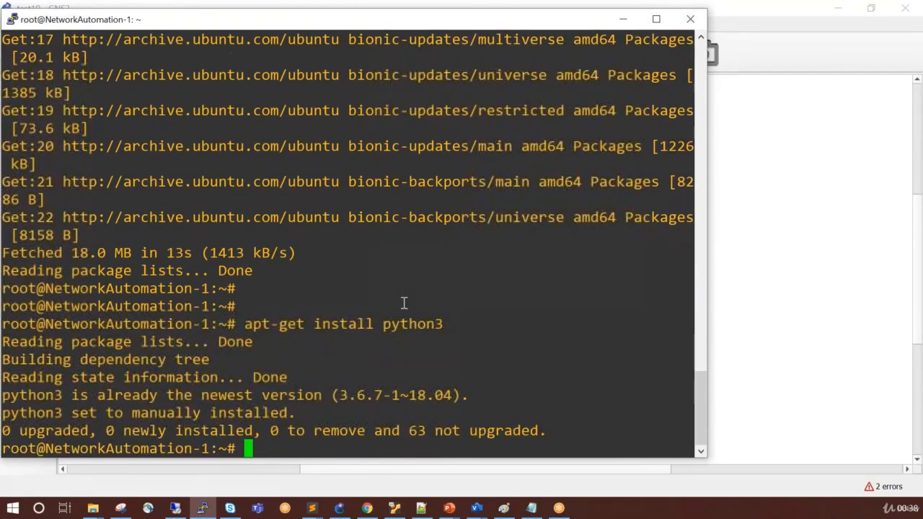
{"action": "double_click", "coordinate": [239, 413]}
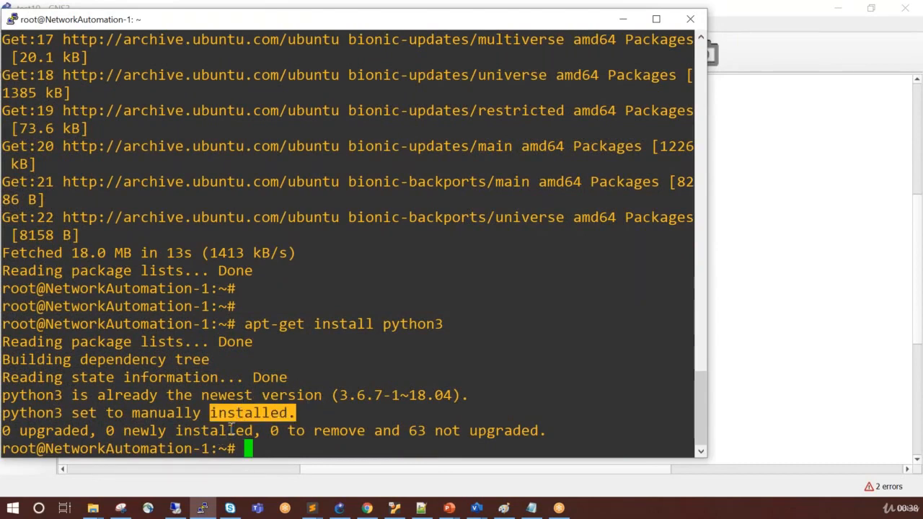
{"action": "left_click", "coordinate": [220, 430]}
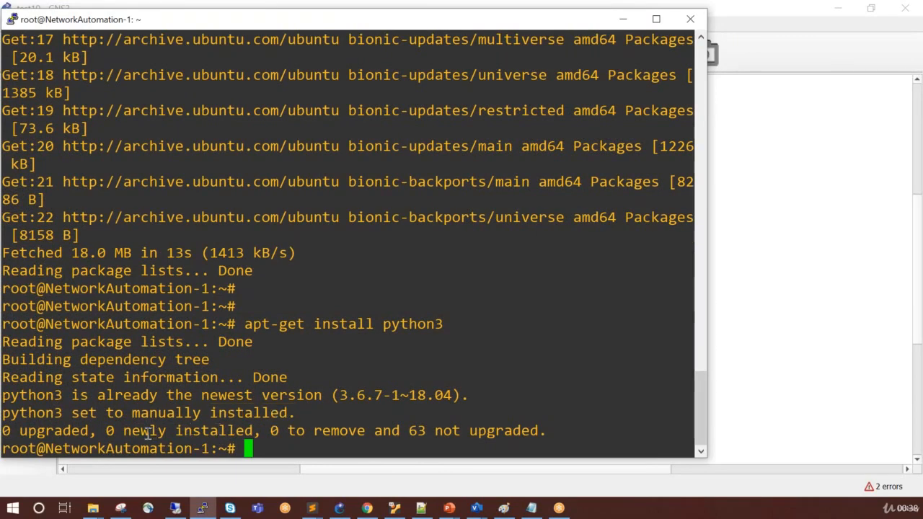
{"action": "double_click", "coordinate": [149, 430]}
{"action": "left_click", "coordinate": [243, 407]}
Install the python-pip package with apt-get and check the installation output.
{"action": "type", "text": "apt-get "}
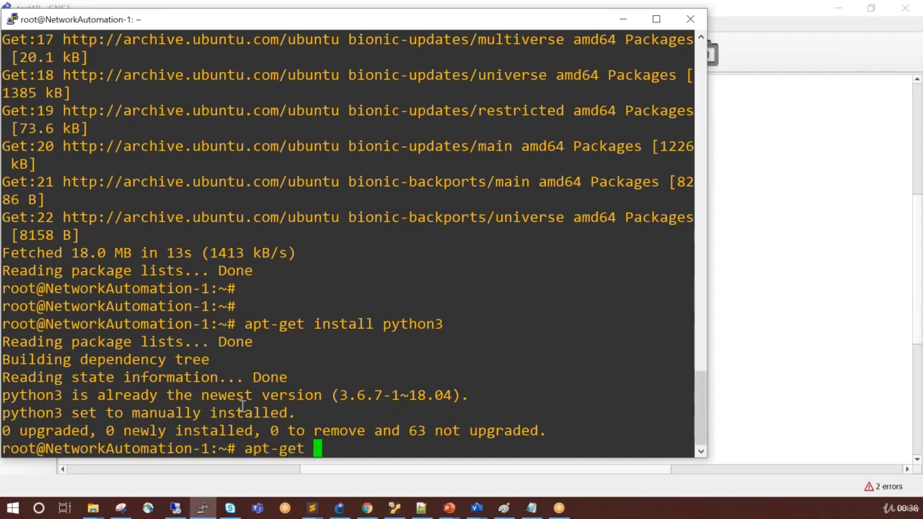
{"action": "type", "text": "install "}
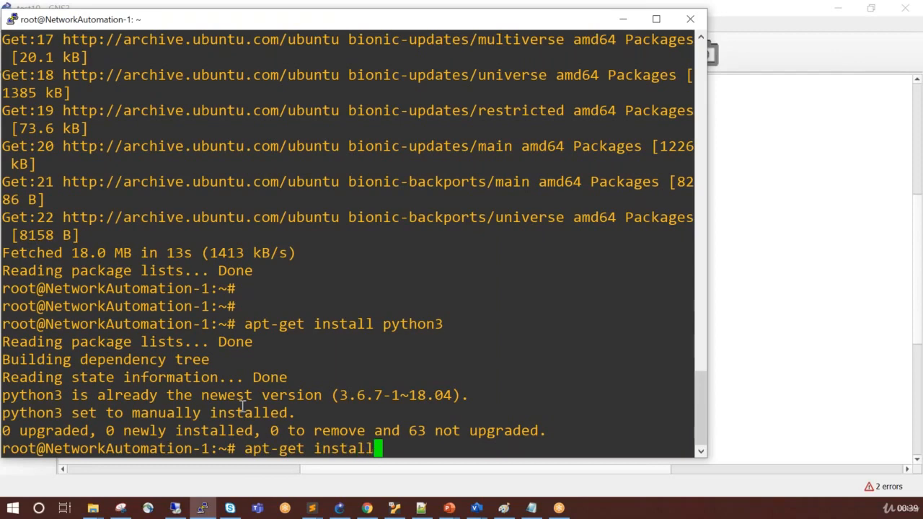
{"action": "type", "text": "pyton"}
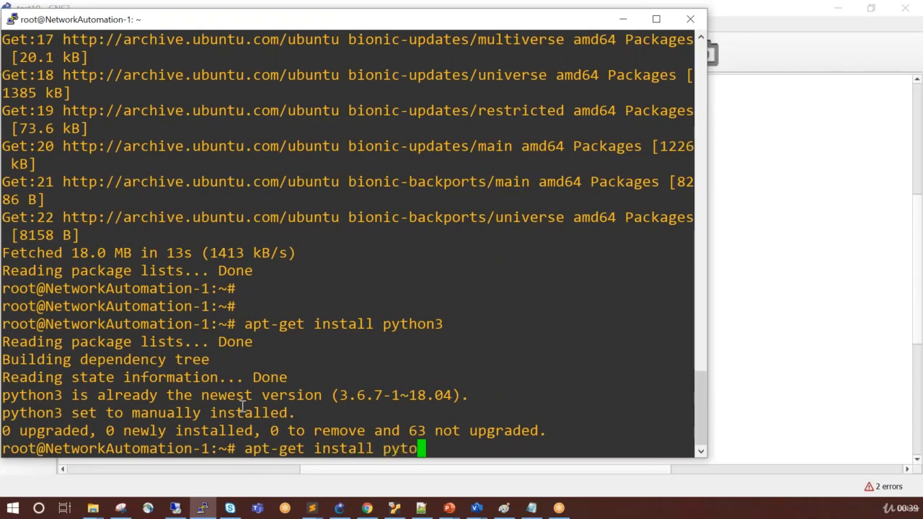
{"action": "key", "text": "BackSpace"}
{"action": "key", "text": "BackSpace"}
{"action": "type", "text": "hon"}
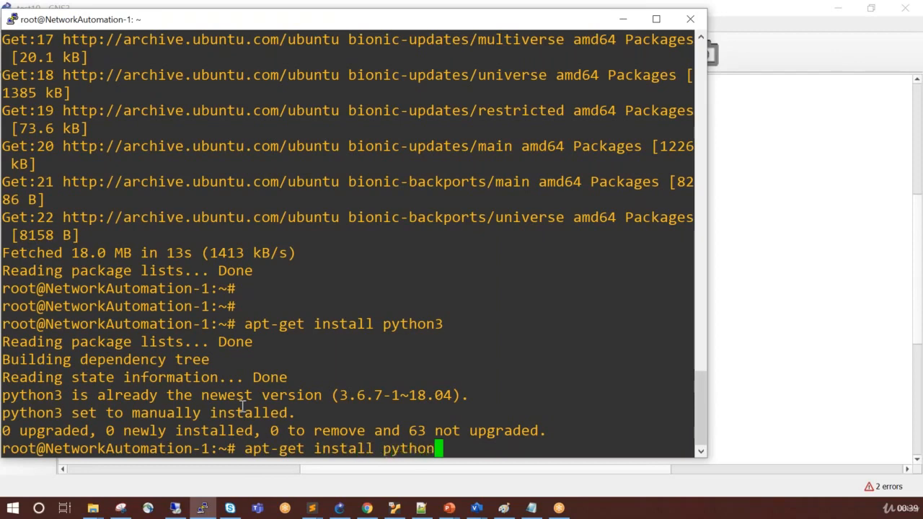
{"action": "type", "text": "-pi"}
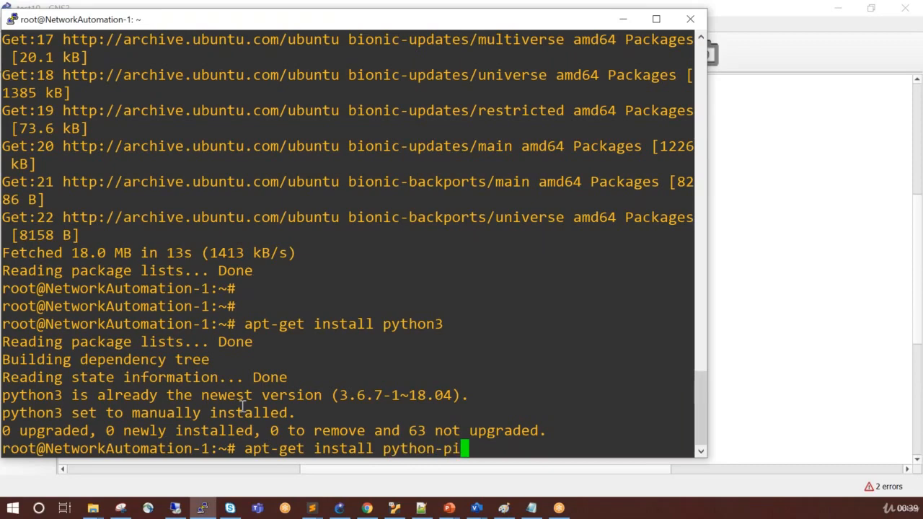
{"action": "type", "text": "p"}
{"action": "key", "text": "Return"}
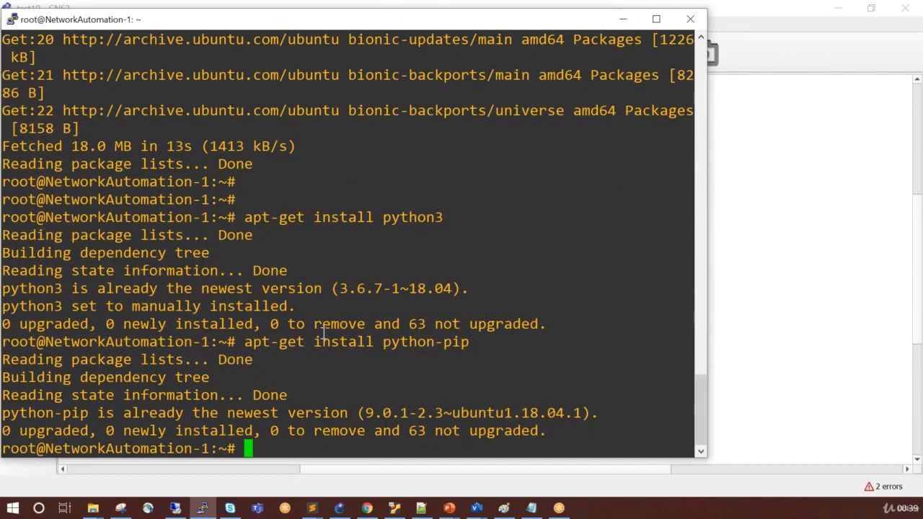
{"action": "double_click", "coordinate": [173, 401]}
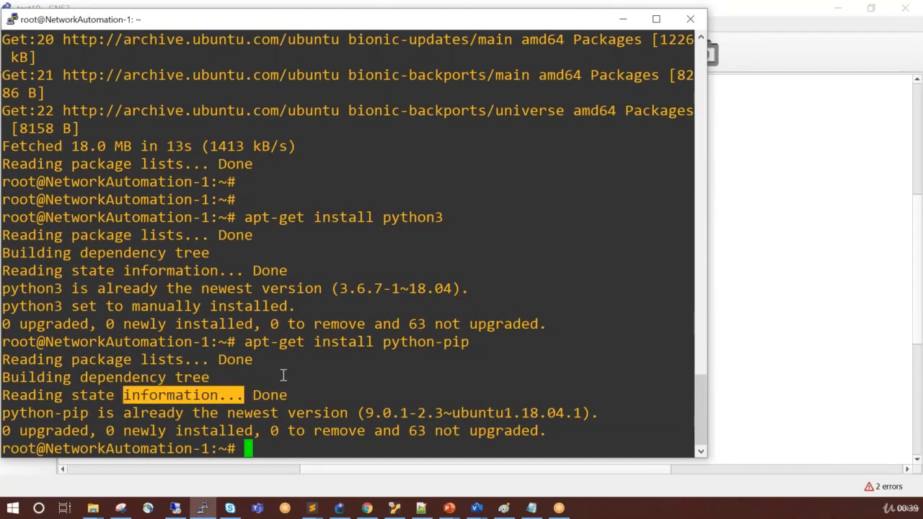
Run pip3 install -U netmiko to install or upgrade the netmiko library.
{"action": "type", "text": "pip"}
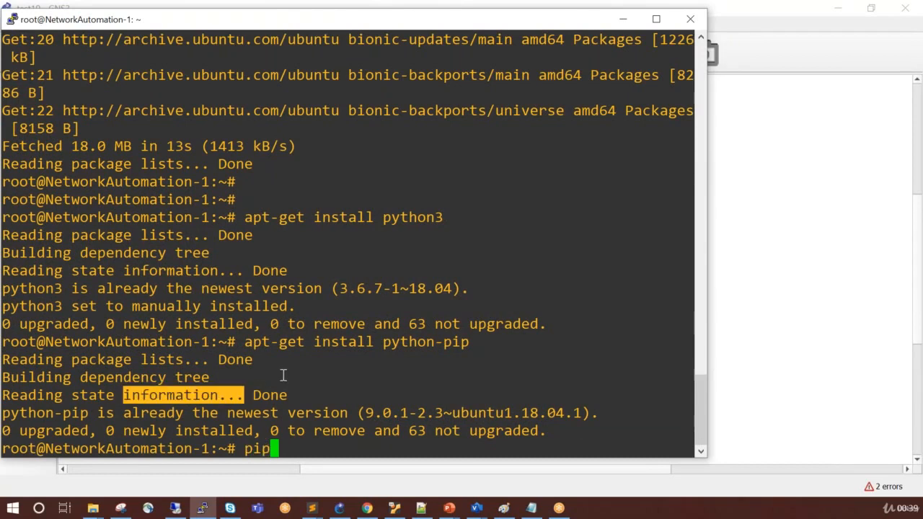
{"action": "type", "text": "3 instal"}
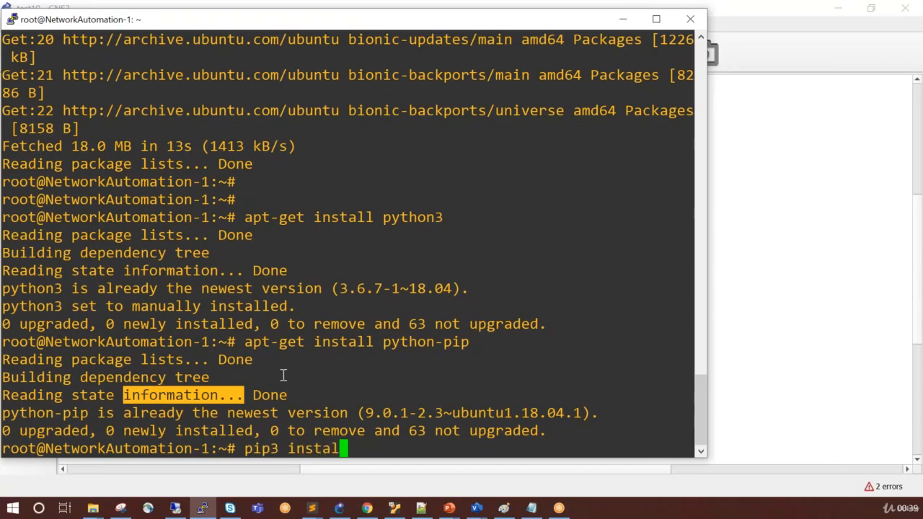
{"action": "type", "text": "l -U netw"}
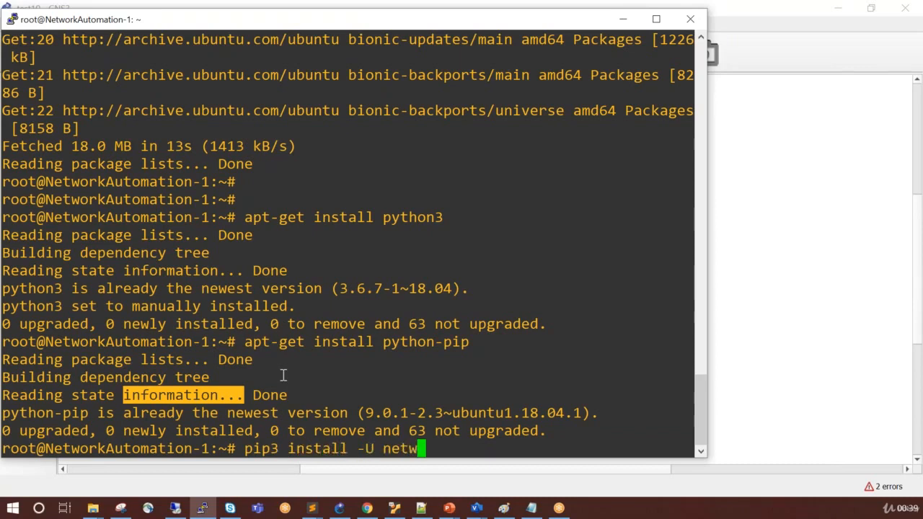
{"action": "key", "text": "BackSpace"}
{"action": "type", "text": "miko"}
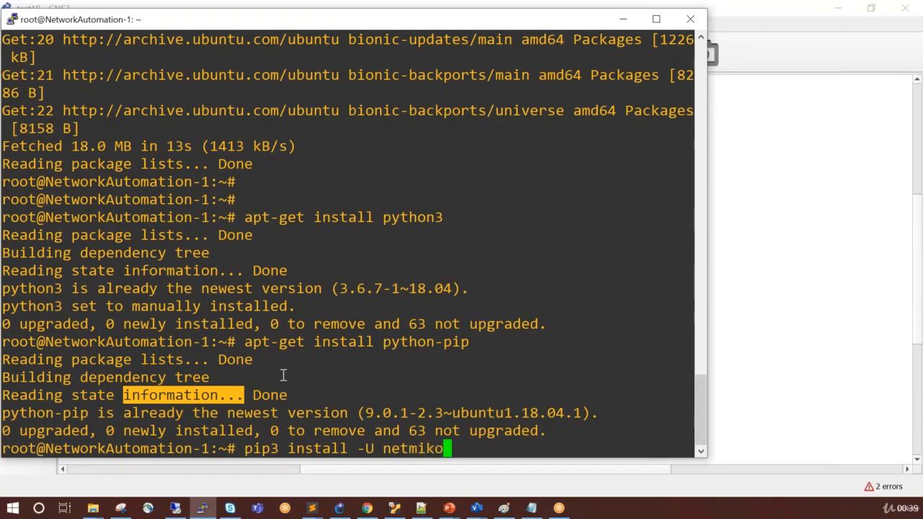
{"action": "key", "text": "Return"}
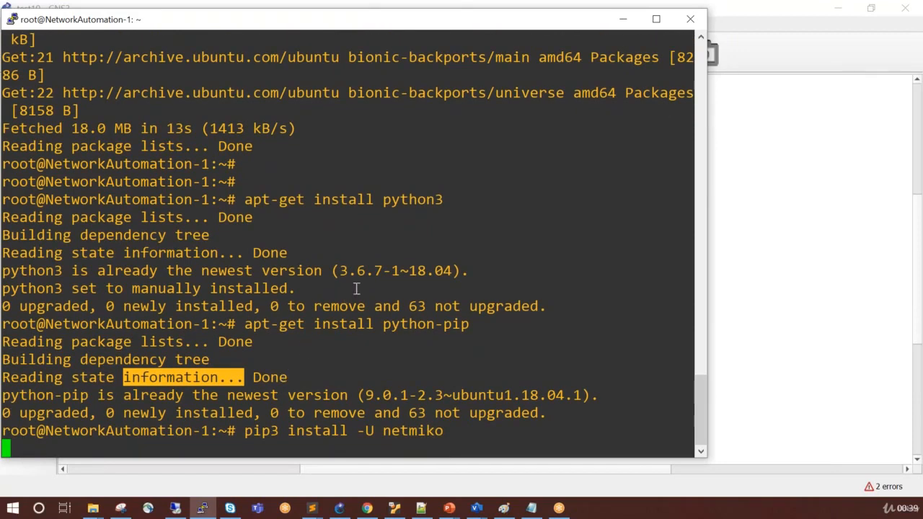